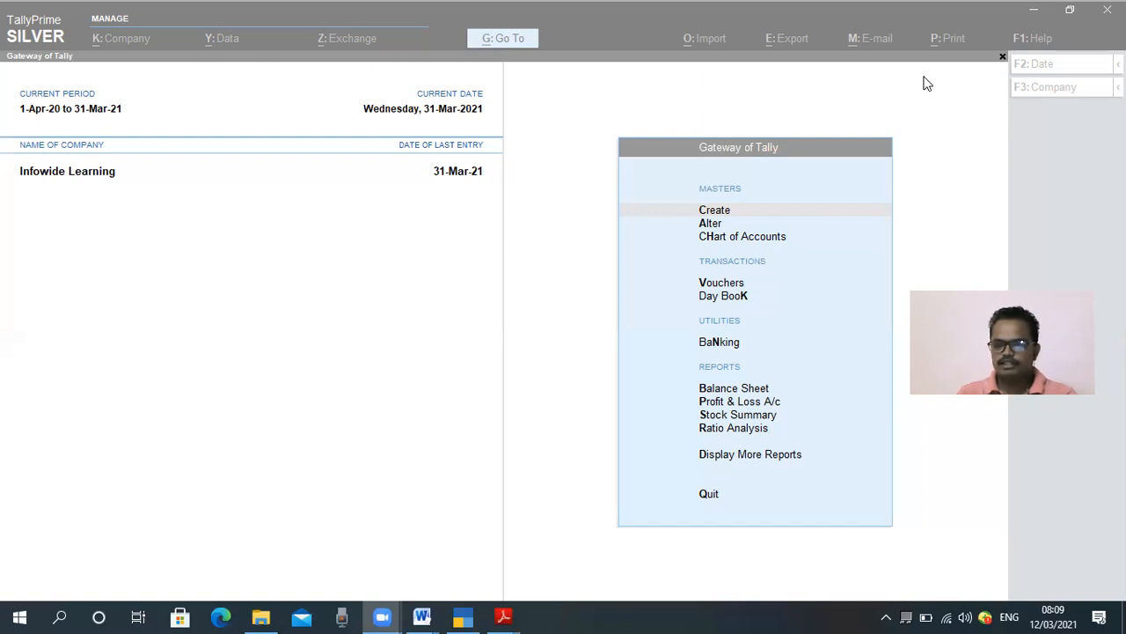
Step: Open voucher entry and switch the new voucher's type to Contra
click(296, 434)
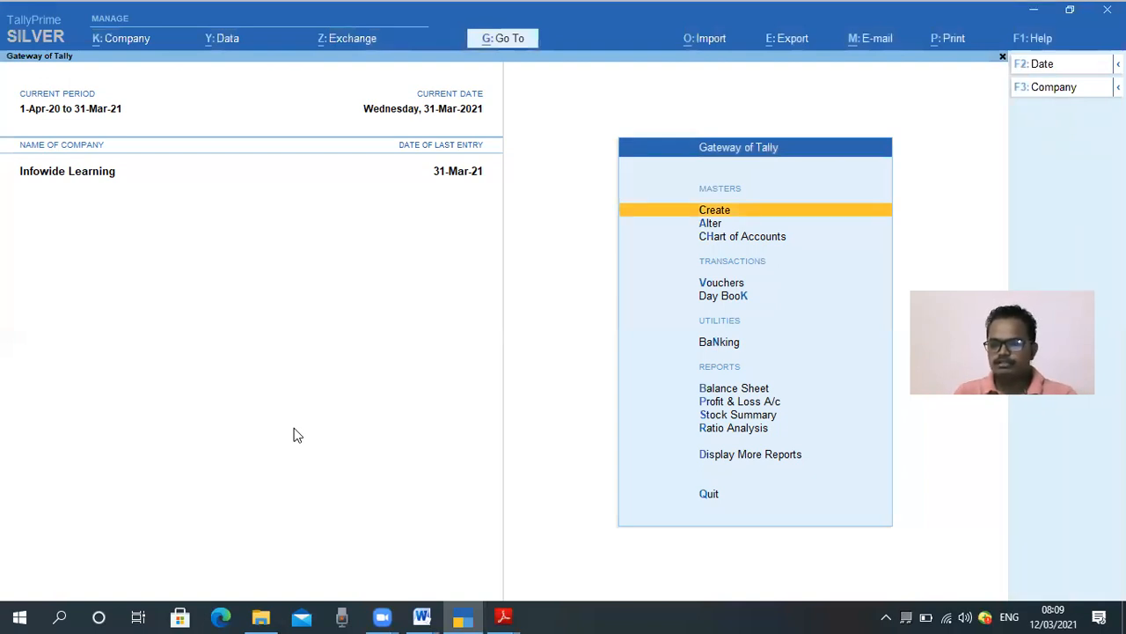
key(Down)
key(Down)
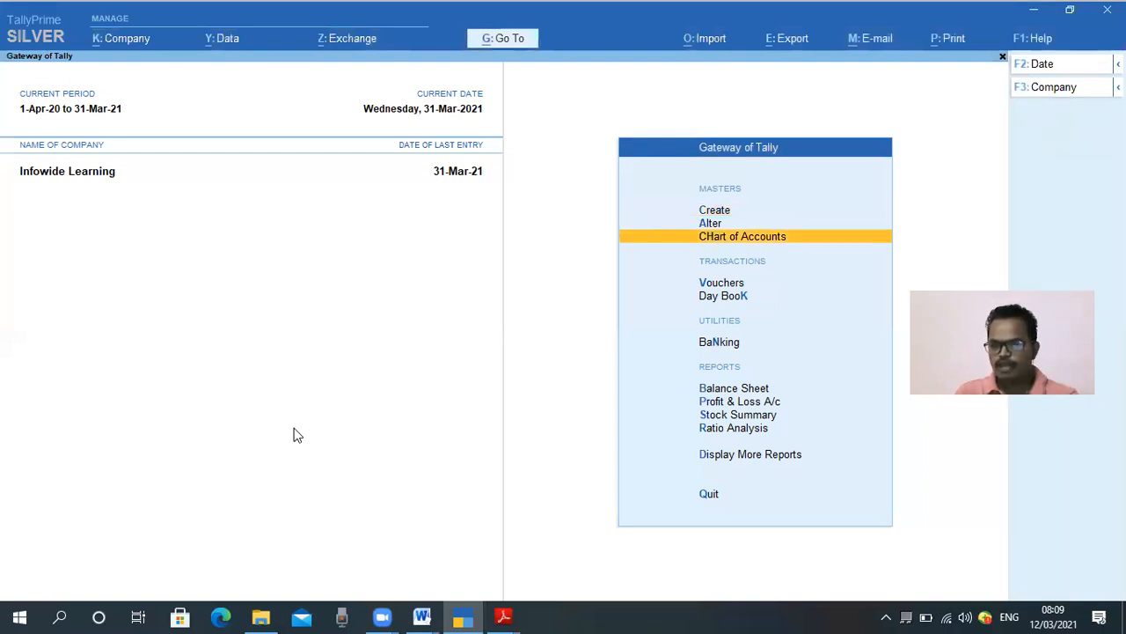
key(Down)
key(Down)
key(Down)
key(Up)
key(Up)
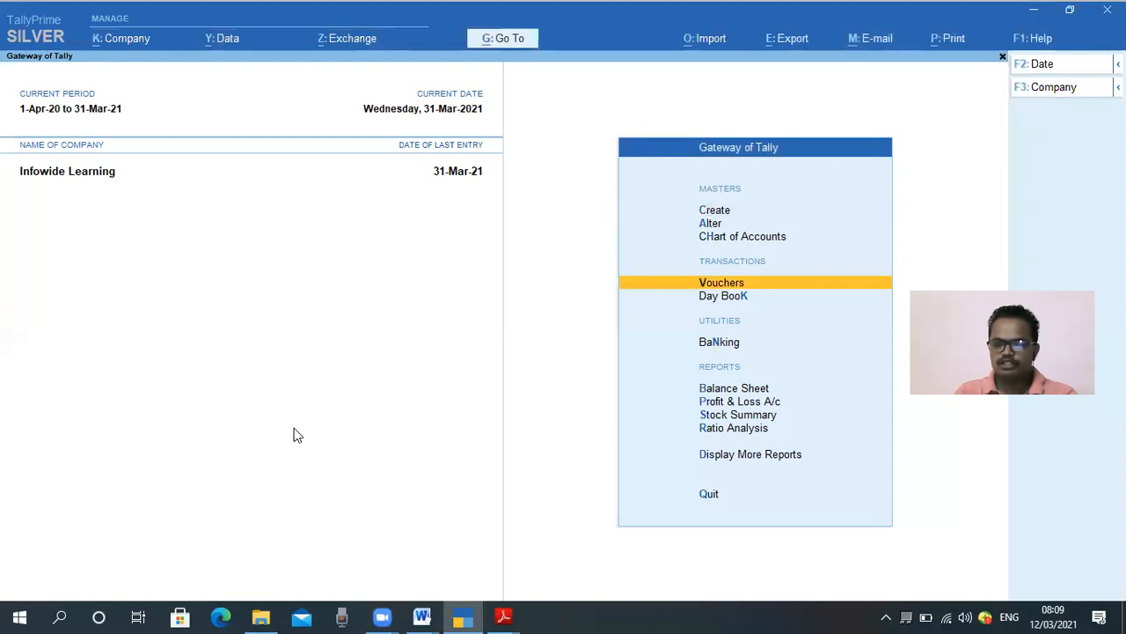
key(Return)
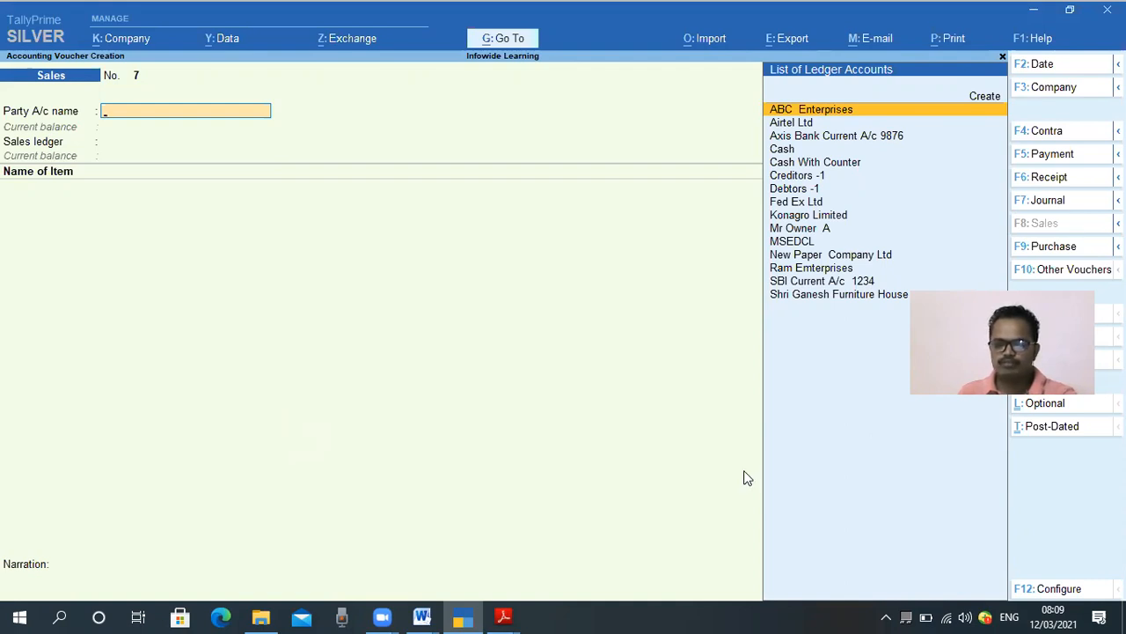
key(F4)
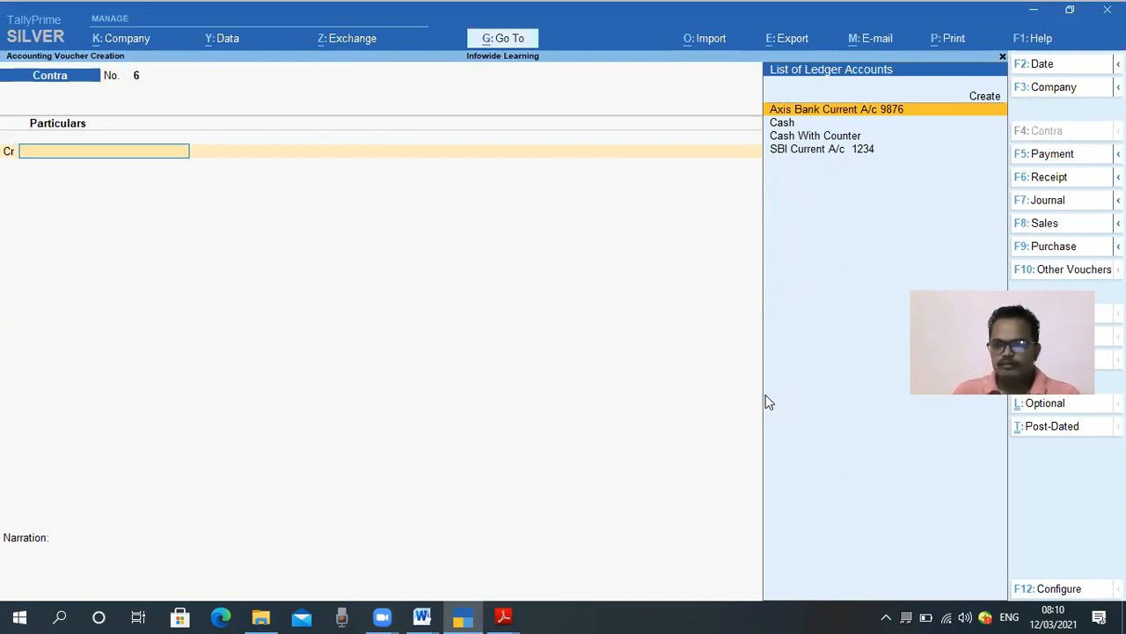
Step: Credit the Cash ledger with 10,000 in the Contra voucher
key(Down)
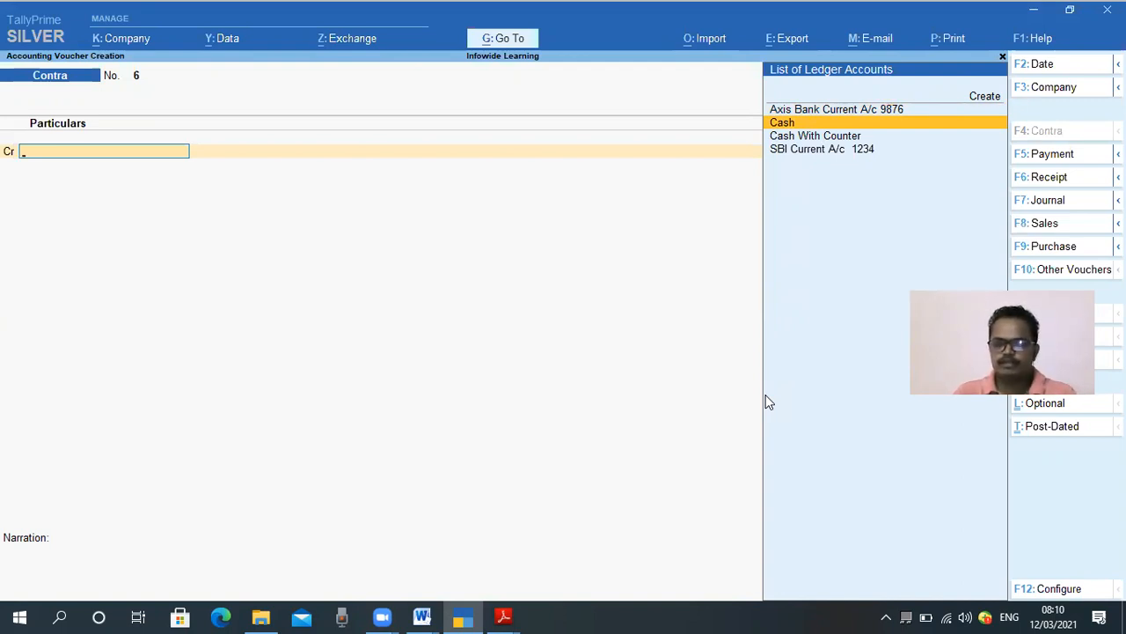
key(Up)
key(Down)
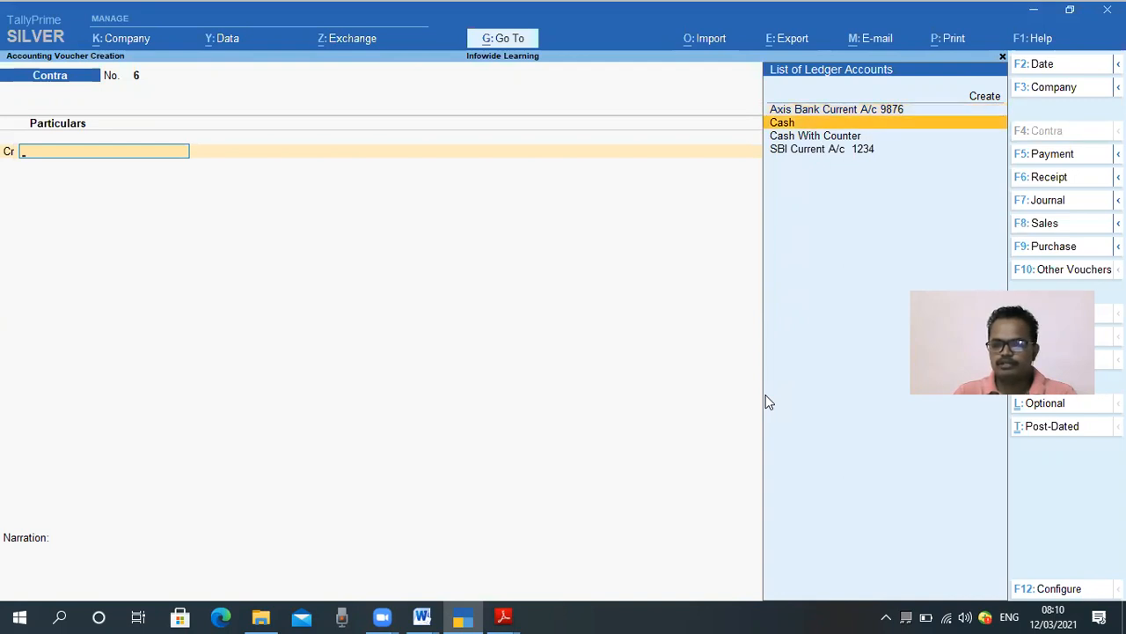
key(Return)
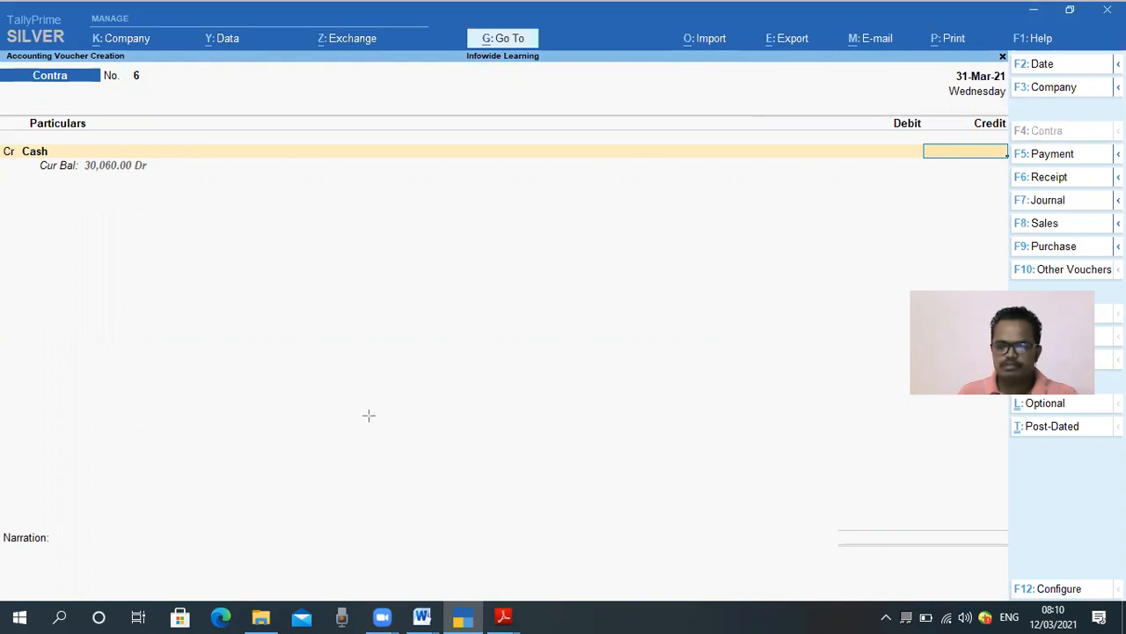
mouse_move(39, 156)
mouse_down()
mouse_move(136, 180)
mouse_move(165, 171)
mouse_up()
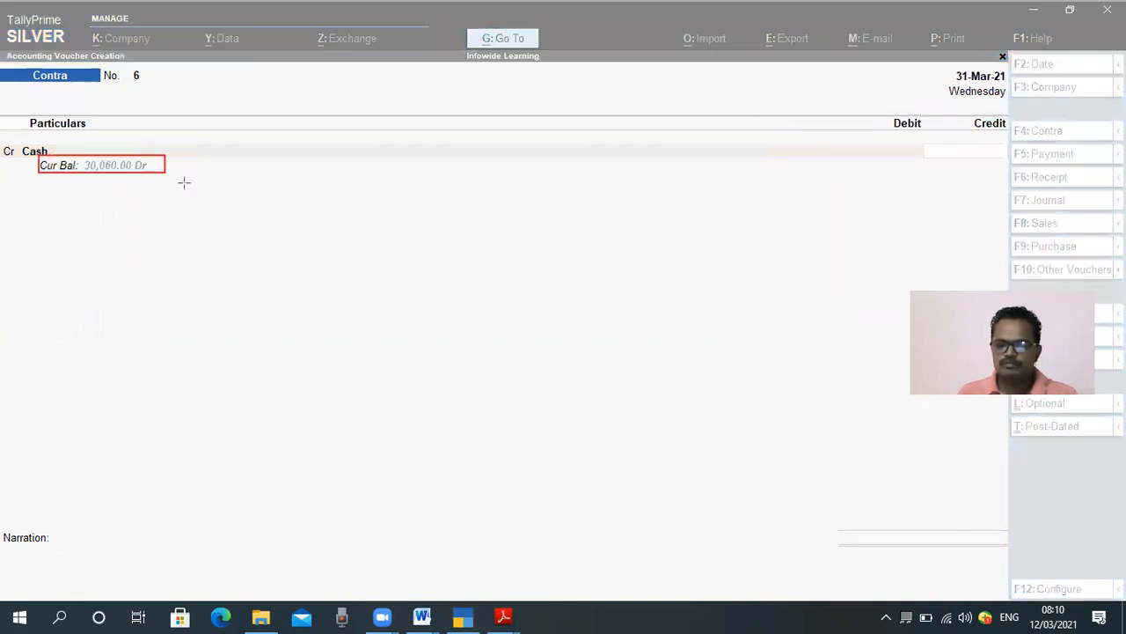
click(307, 525)
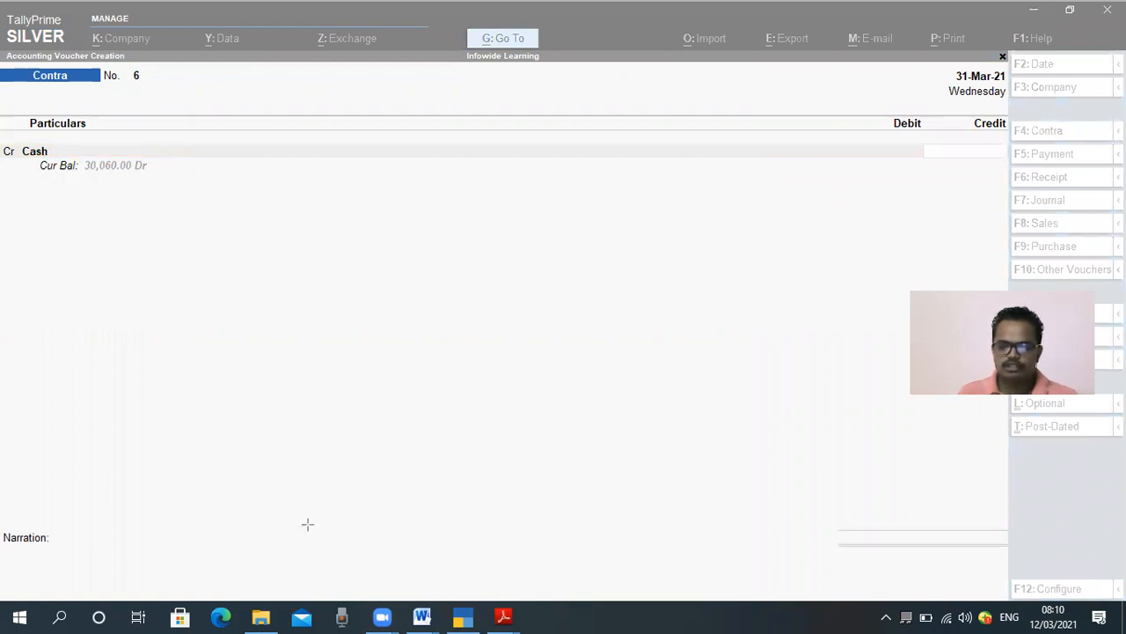
click(894, 161)
text(10000)
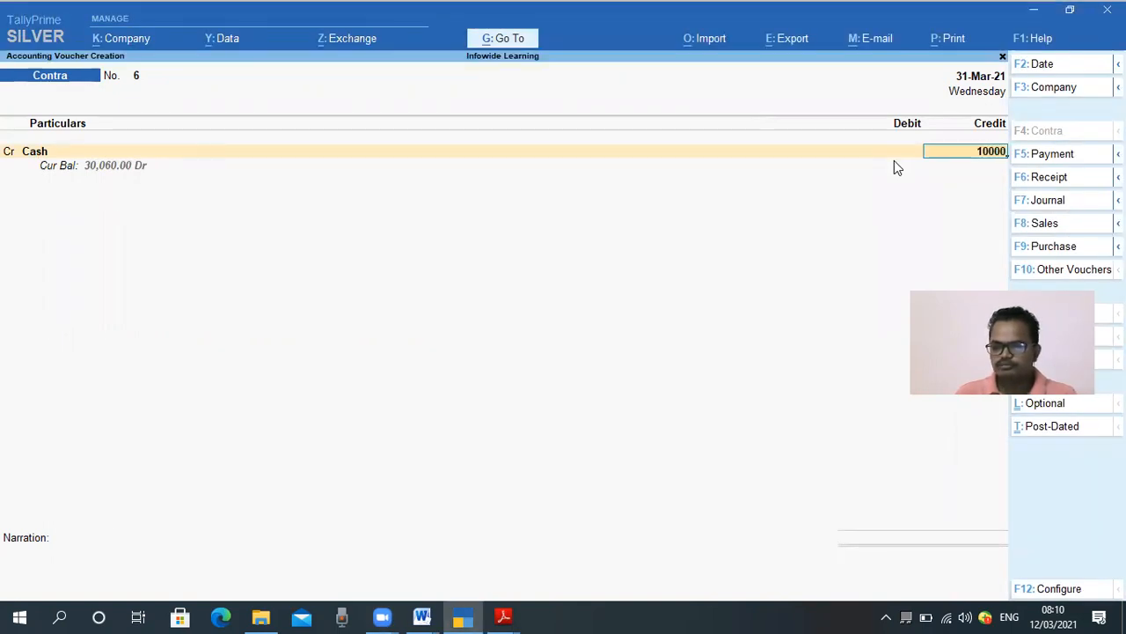
key(Return)
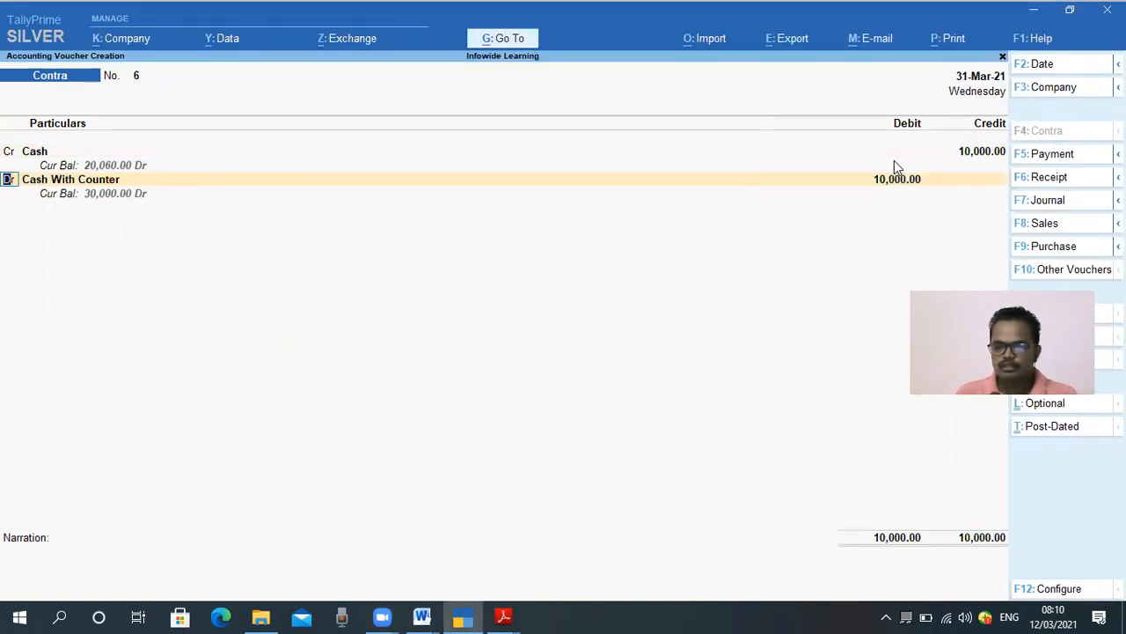
Step: Set the debit ledger to the SBI current account for 10,000 and accept the Cash allocation amount to reach the cash denominations
key(Return)
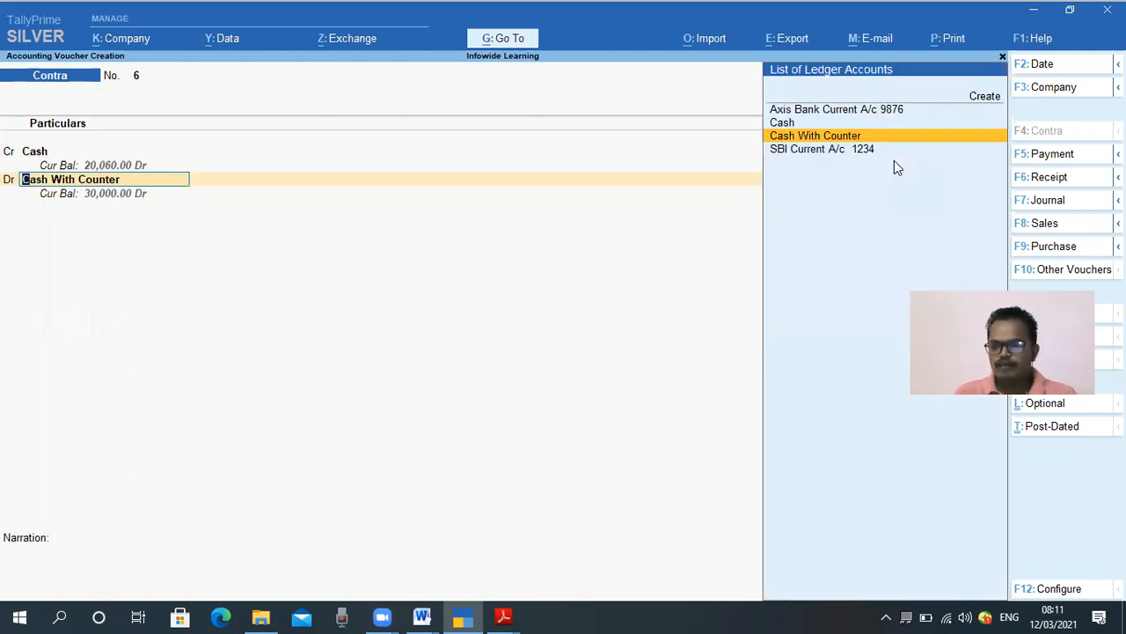
key(Up)
key(Up)
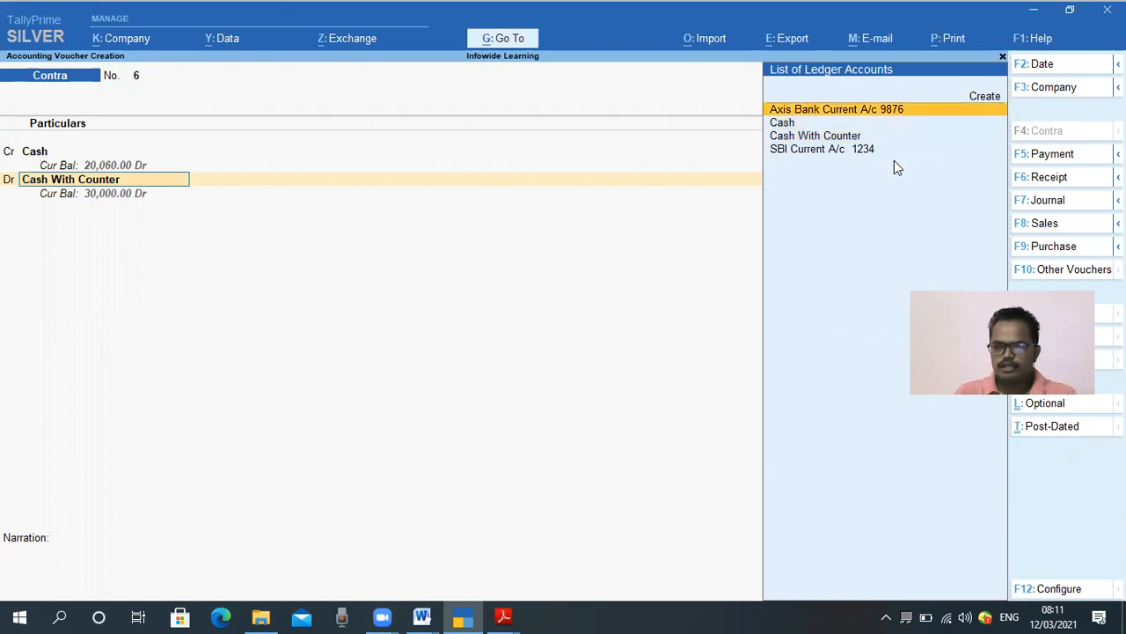
key(Down)
key(Down)
key(Down)
key(Return)
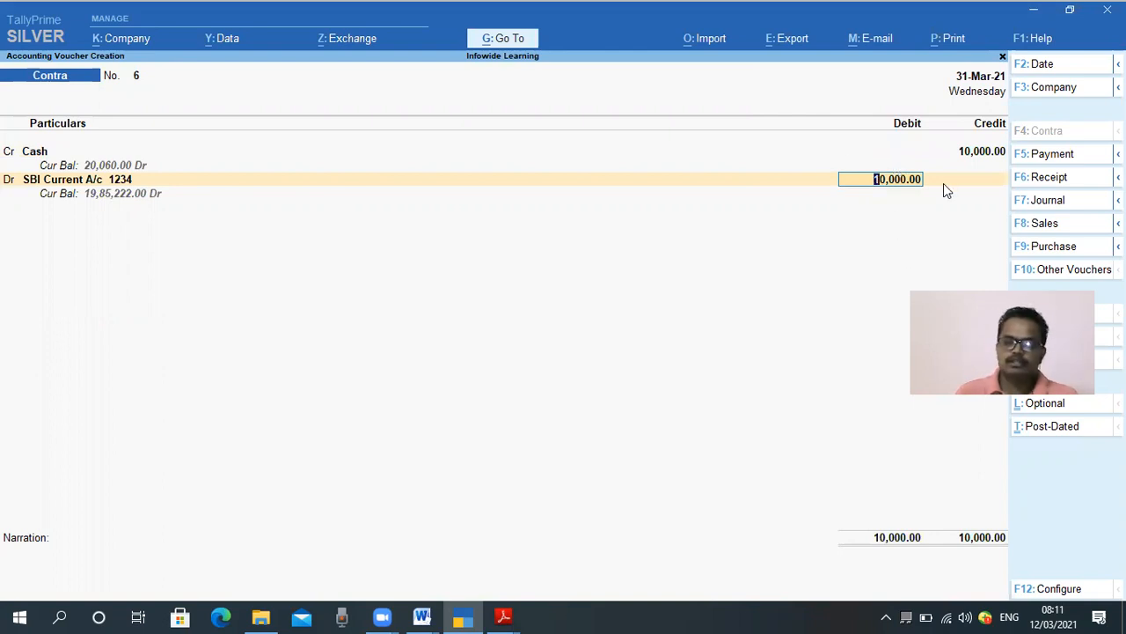
key(Return)
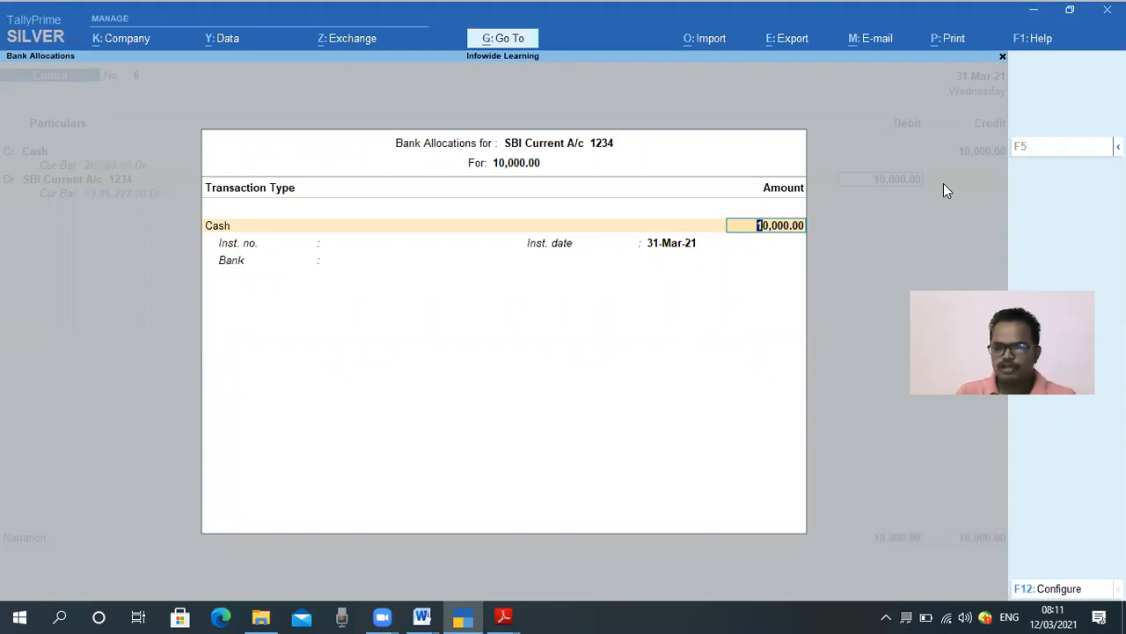
key(Return)
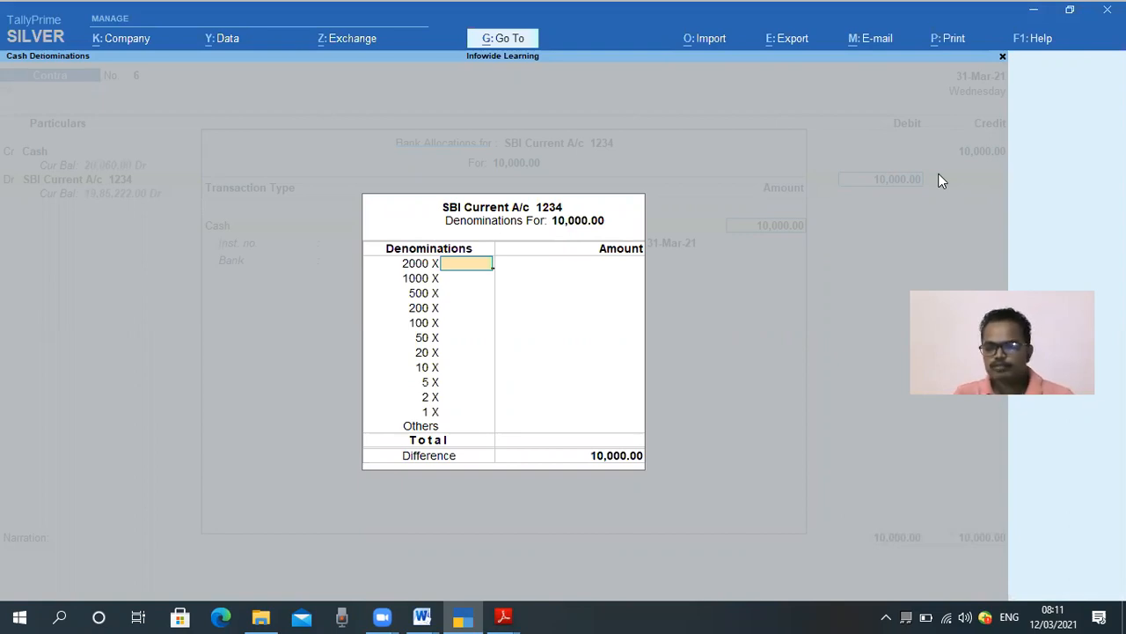
Step: Enter 5 notes of 2000 in the cash denominations for the SBI deposit
key(Return)
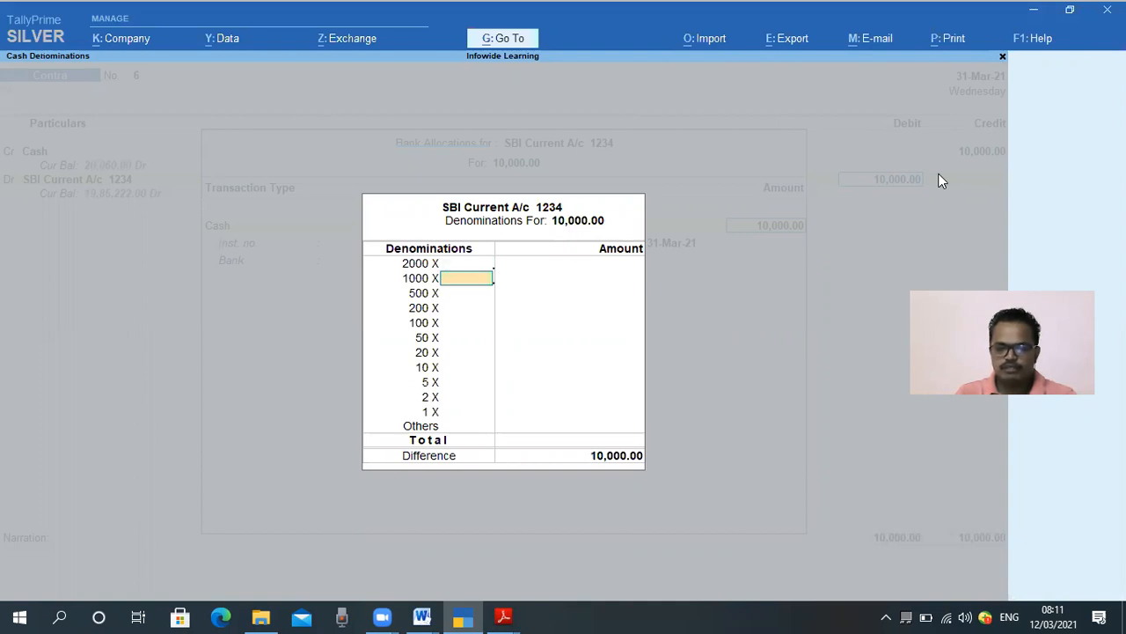
key(Up)
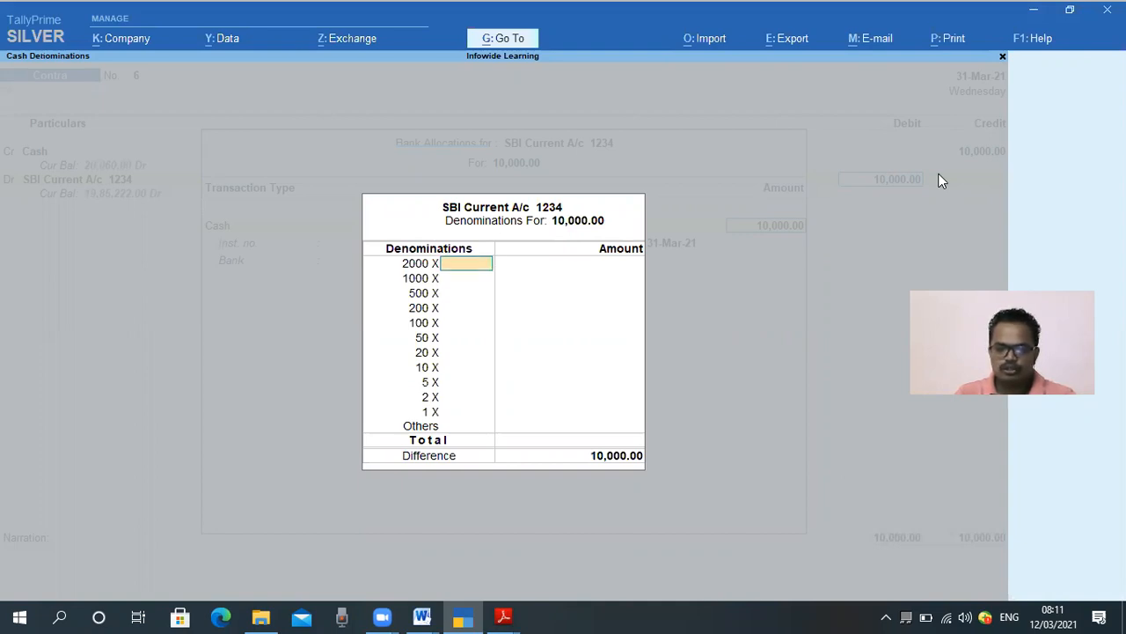
text(5.)
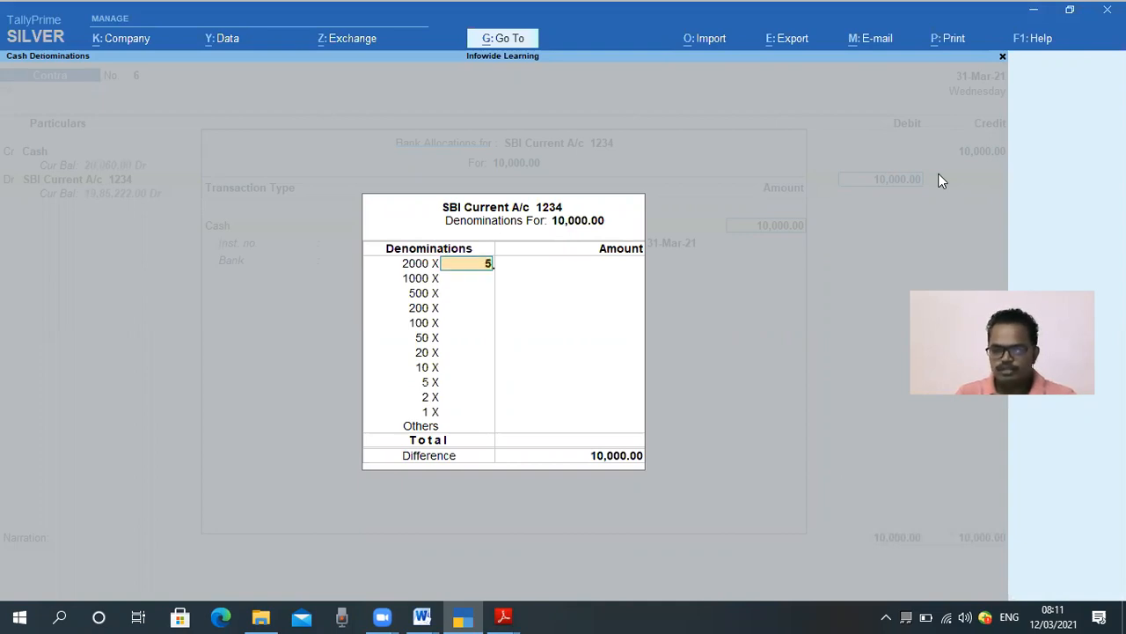
key(Return)
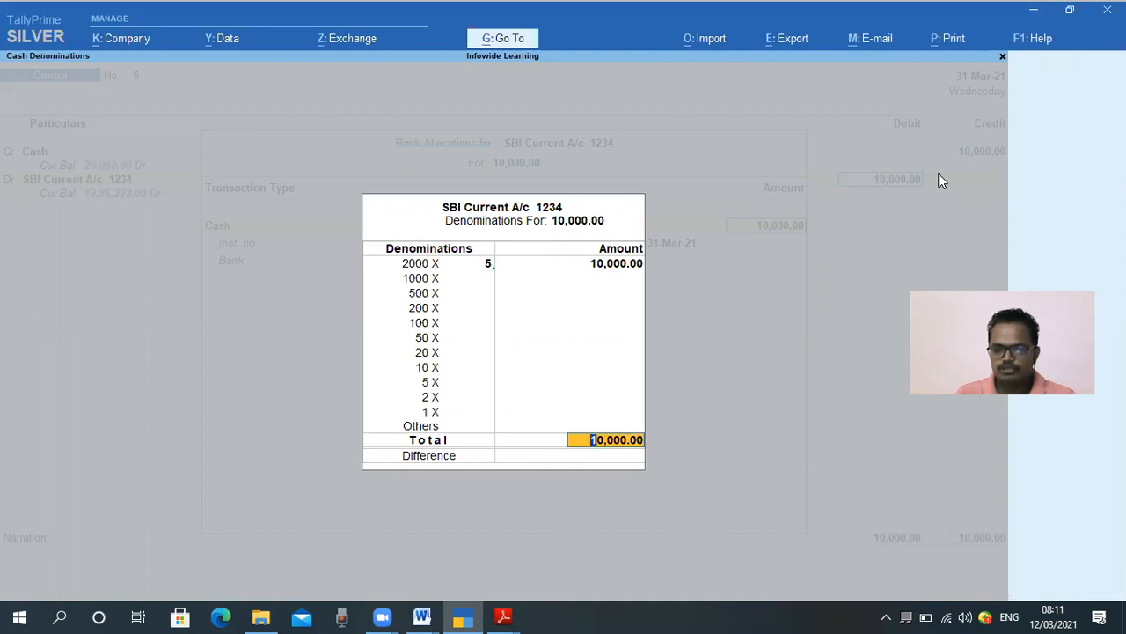
Step: Set the denominations to 2 notes of 2000 and 12 notes of 500, and accept the bank allocation with the bank left blank
key(BackSpace)
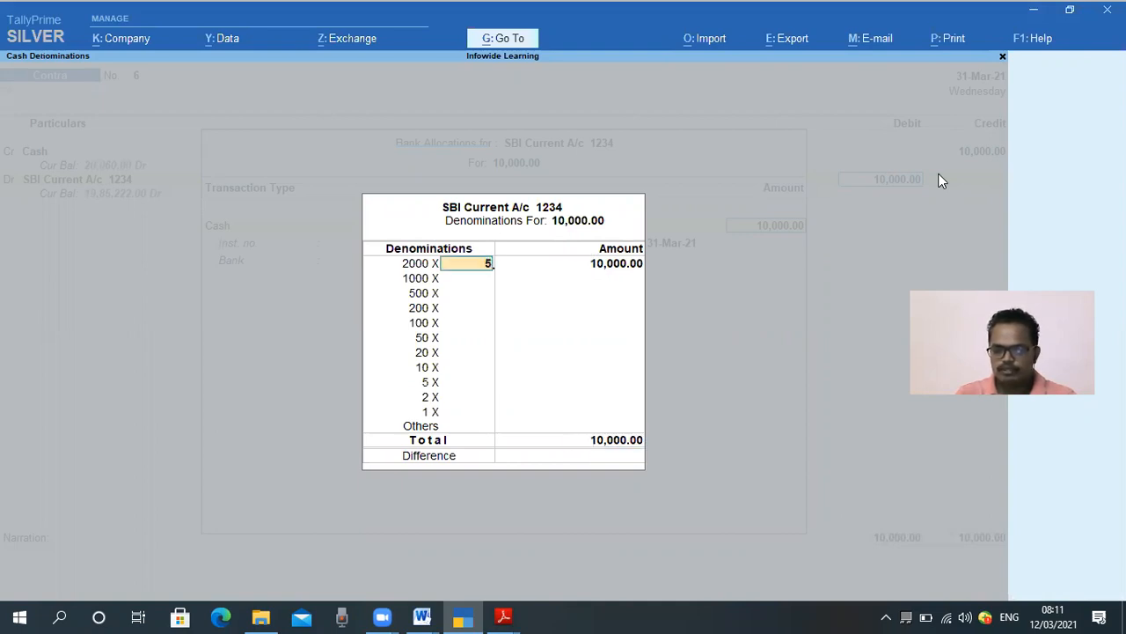
text(2)
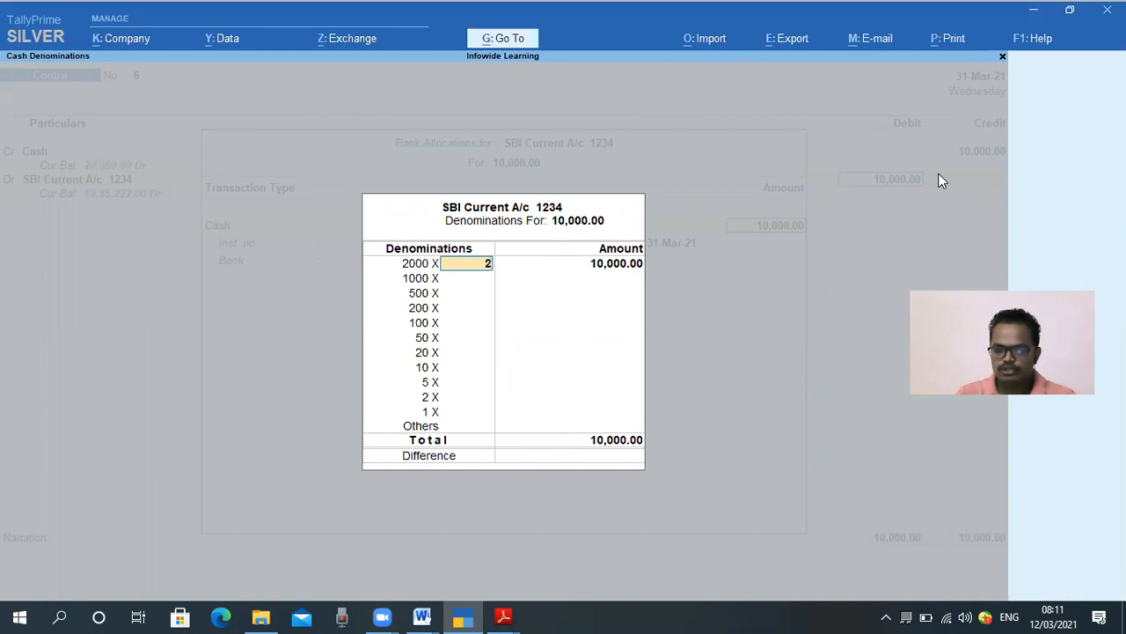
key(Return)
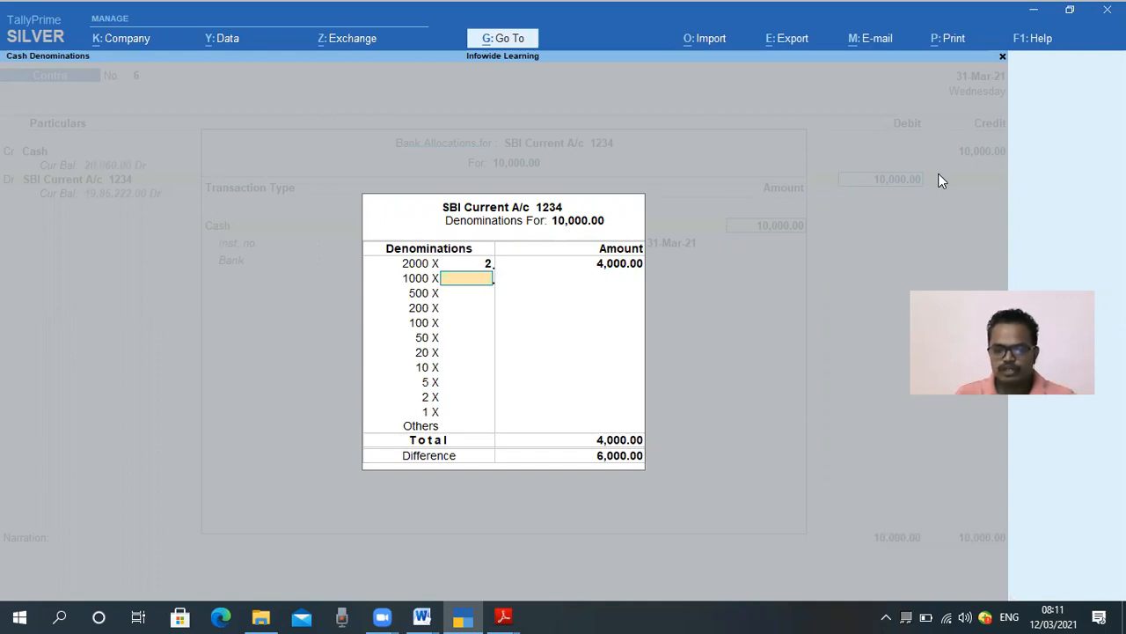
key(Return)
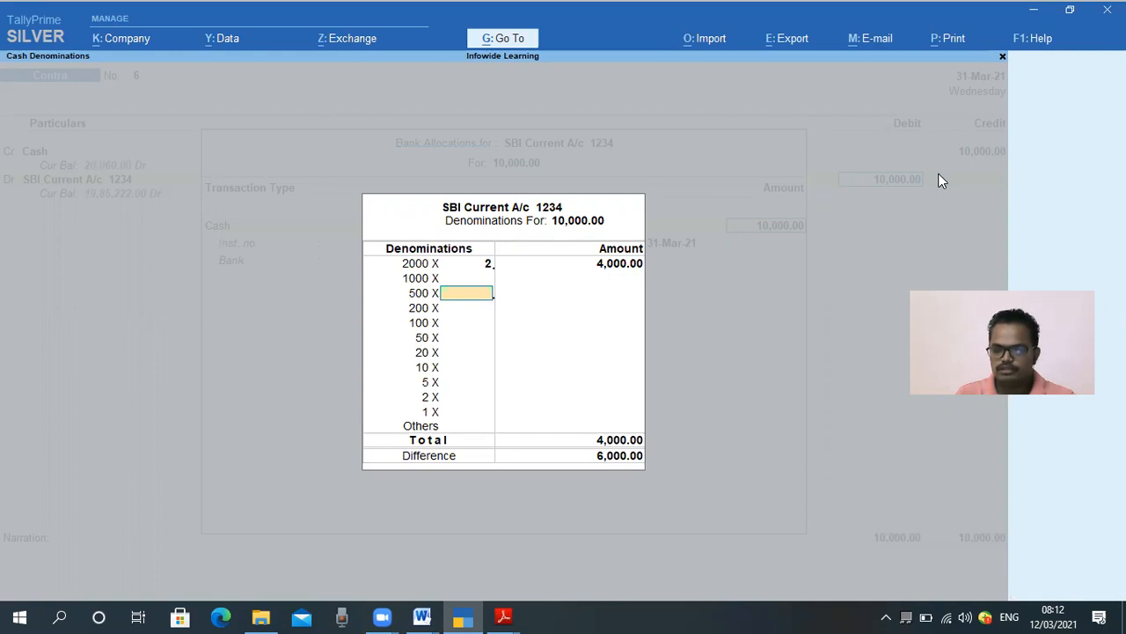
text(12)
key(Return)
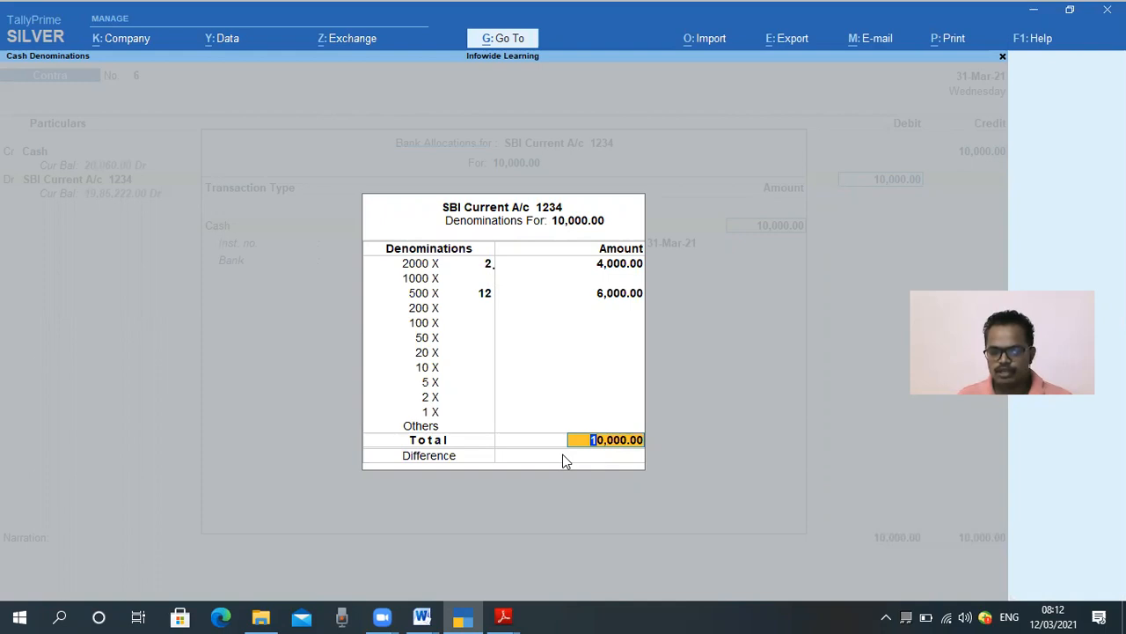
drag(508, 429, 671, 459)
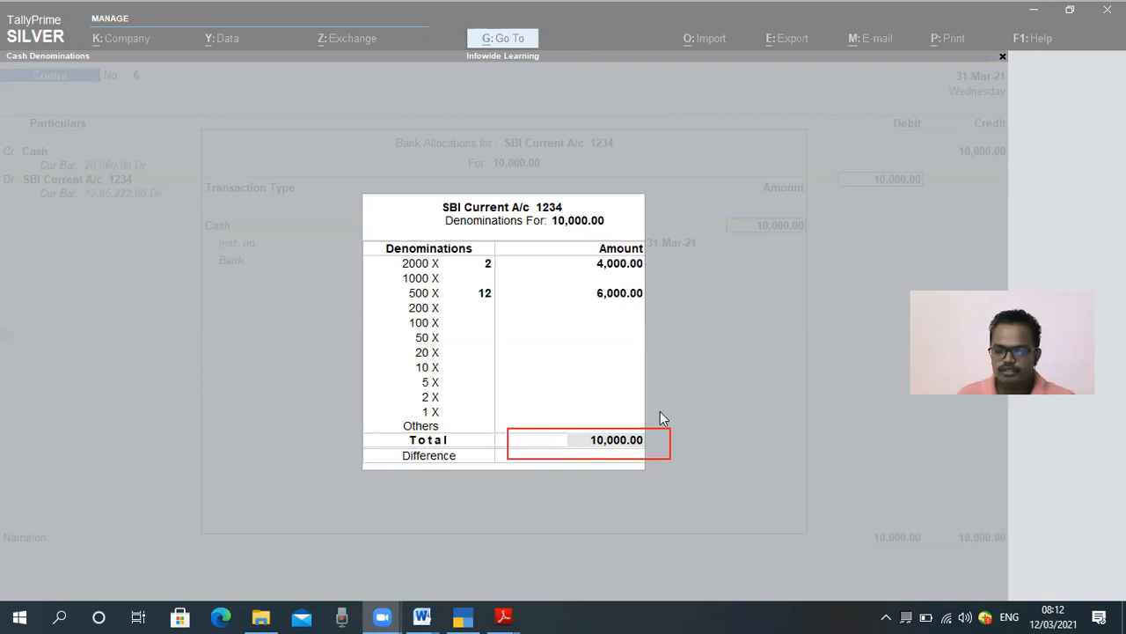
click(639, 394)
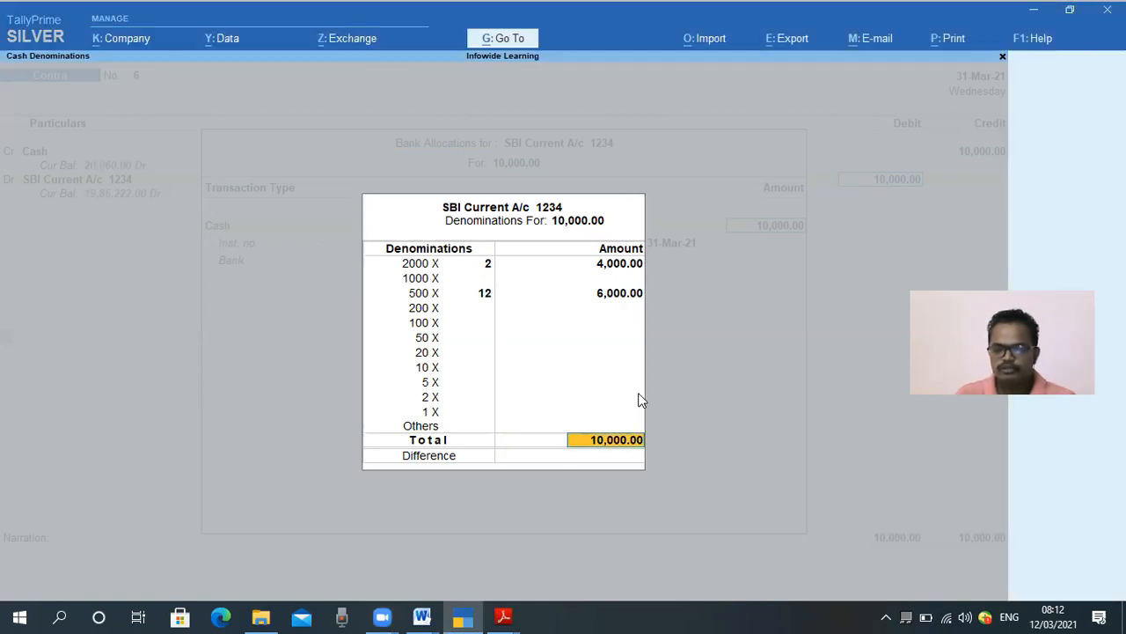
key(Return)
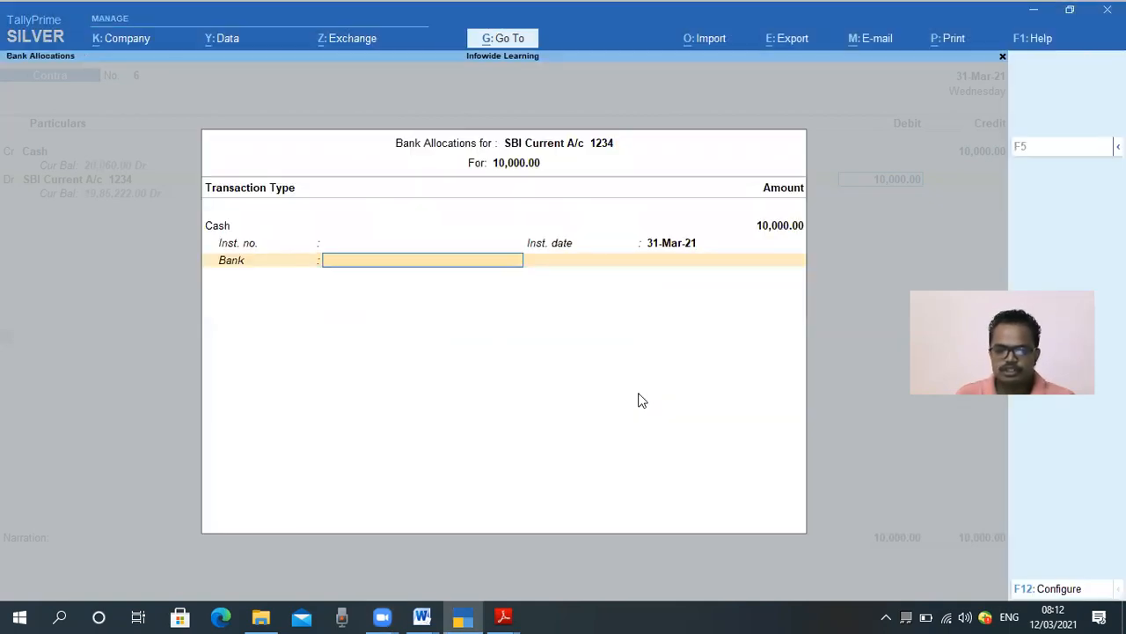
key(Return)
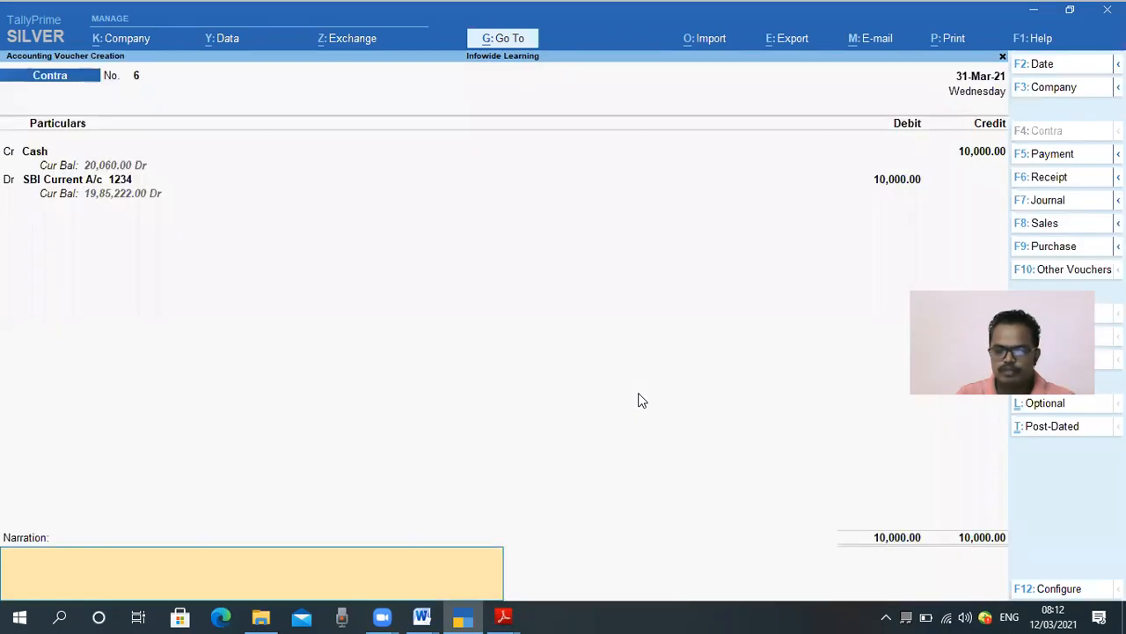
Step: Enter the narration "Being Cash Deposited in to SBI Bank" and save the Contra voucher
text(Being)
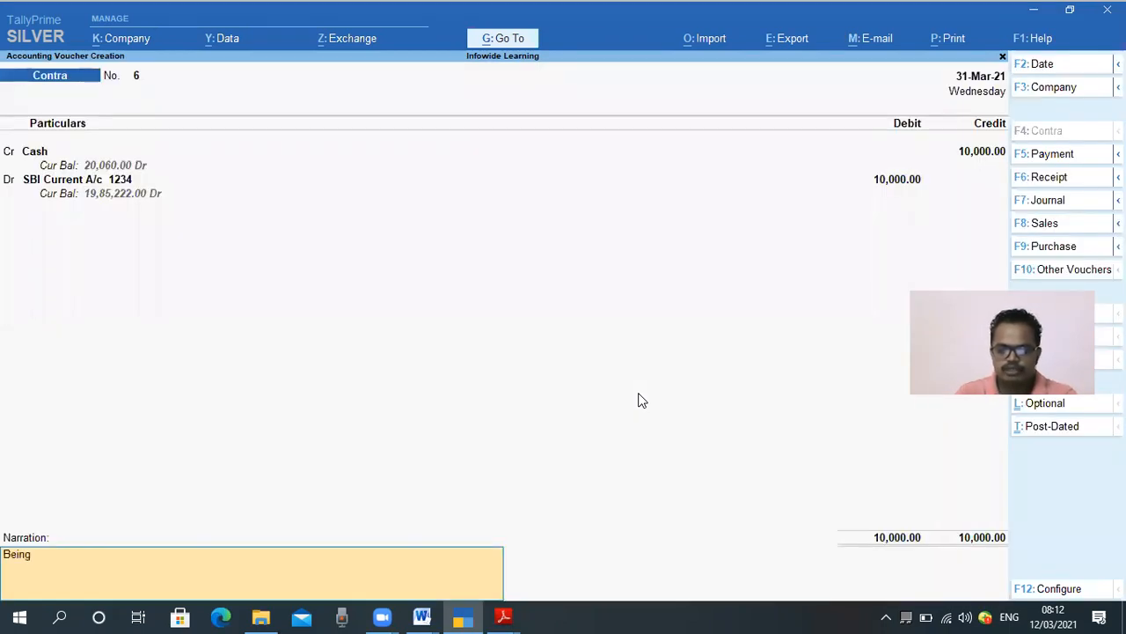
text( Cashg)
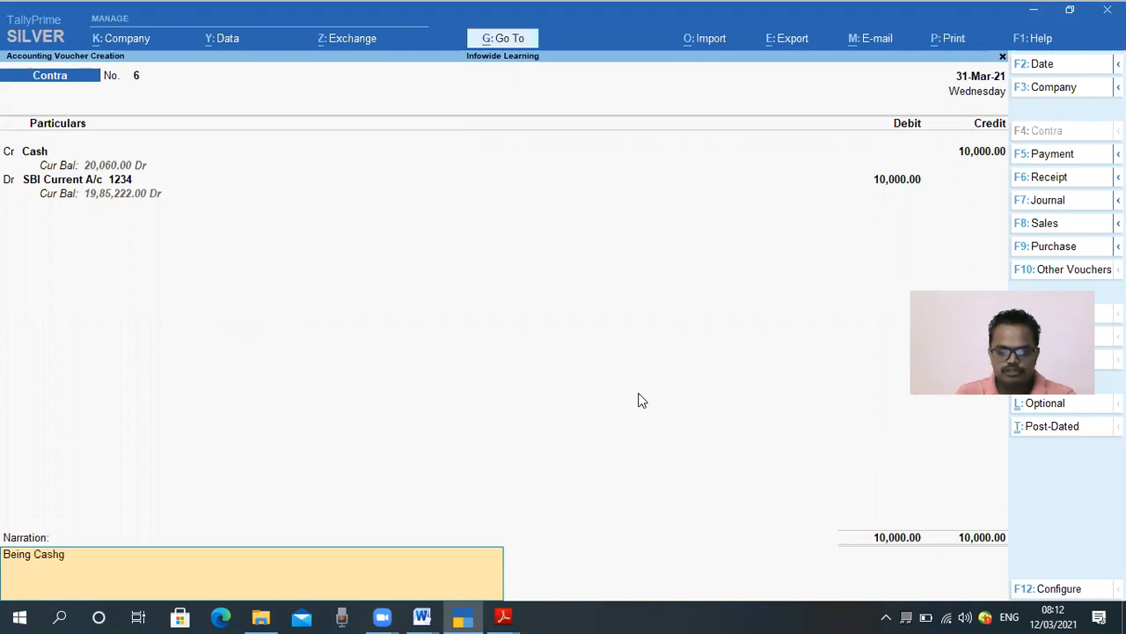
key(BackSpace)
text(Deposited in to  SBI Bank)
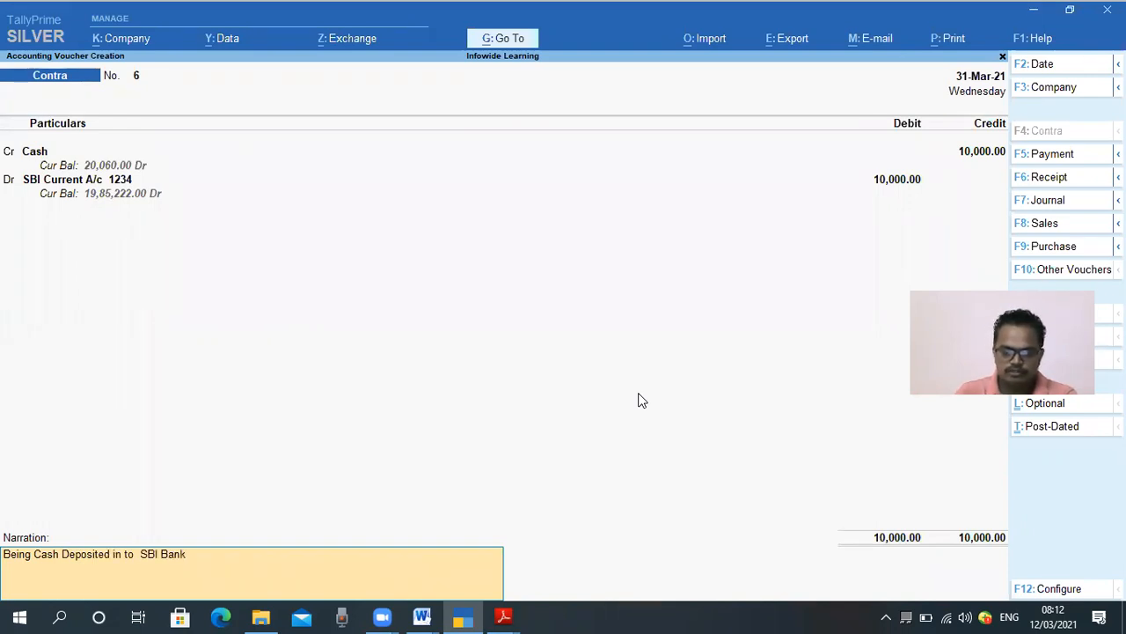
key(Return)
key(Return)
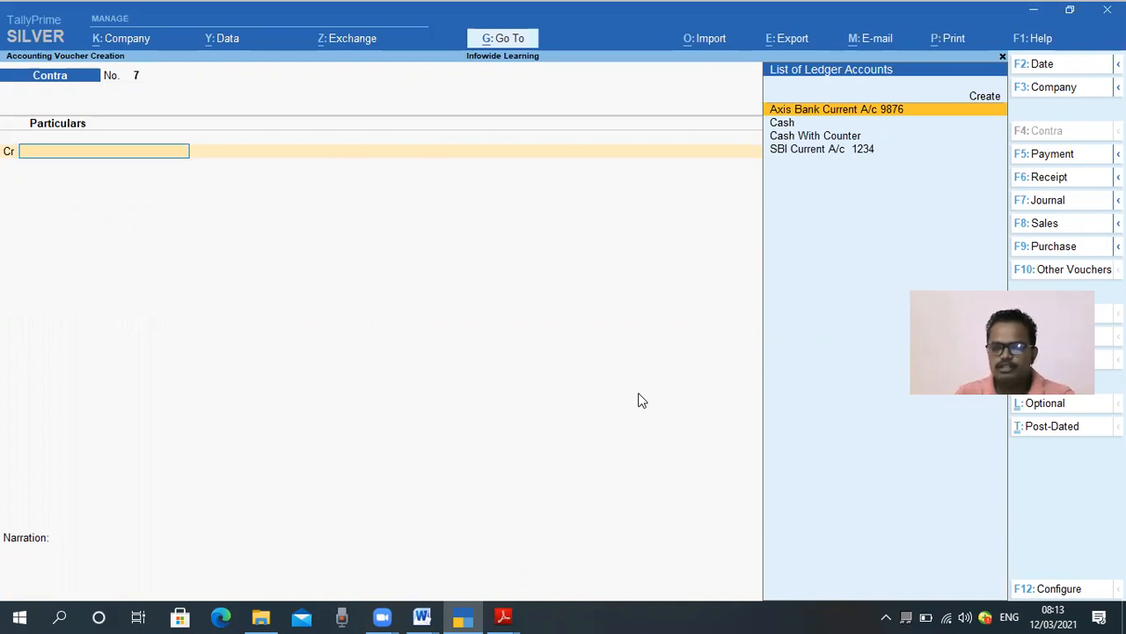
Step: Credit the Axis Bank current account with 5,000 in the new Contra voucher
key(Down)
key(Up)
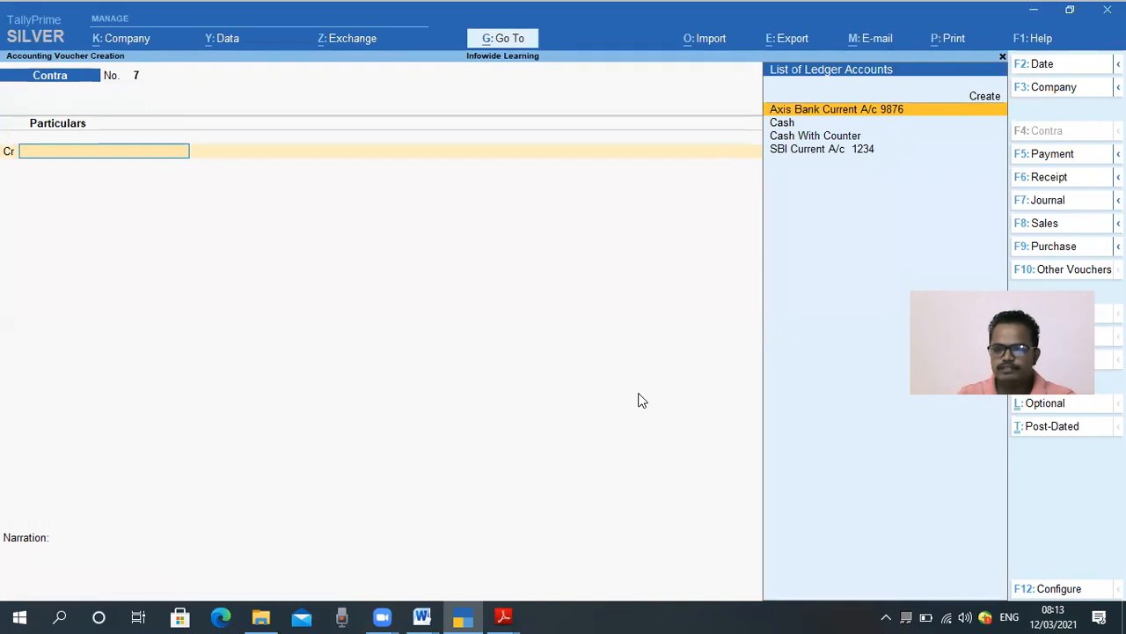
key(Return)
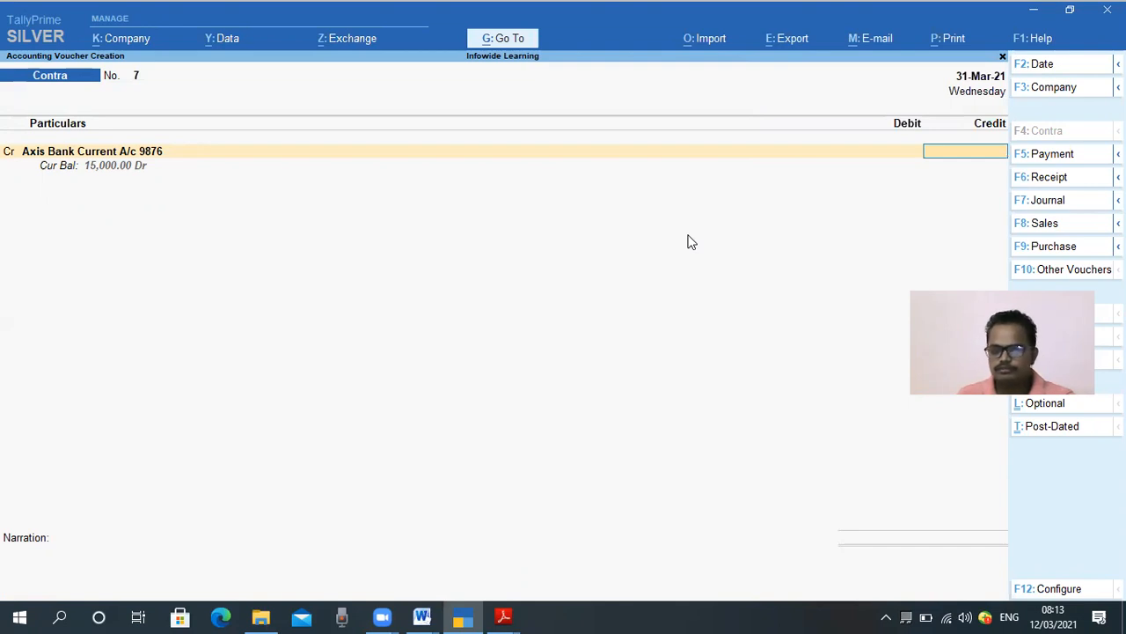
text(5000)
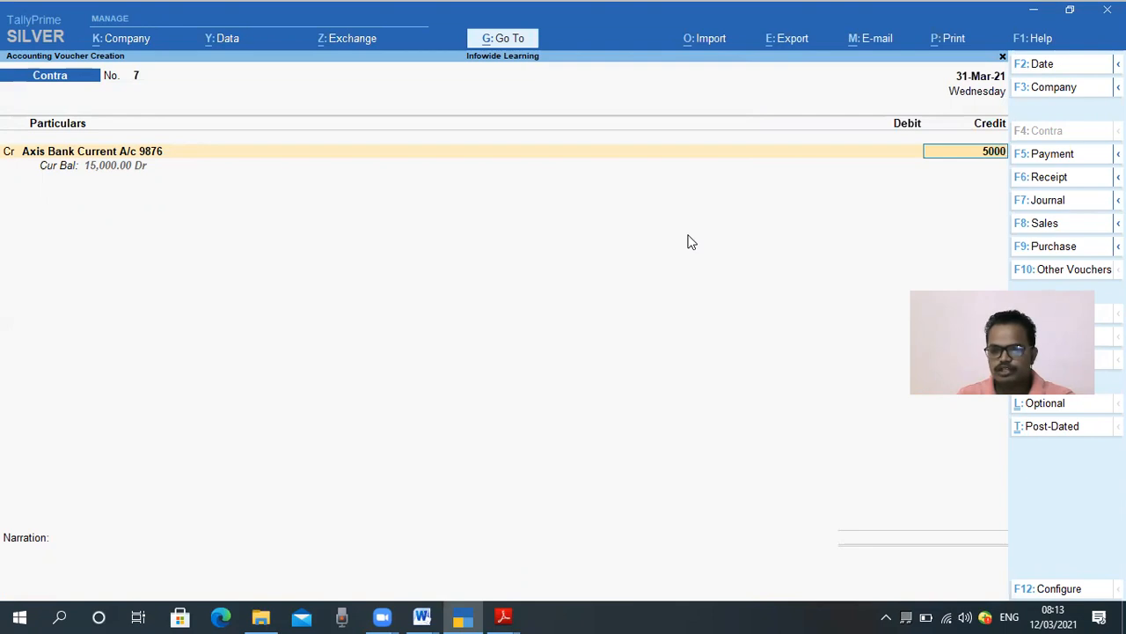
key(Return)
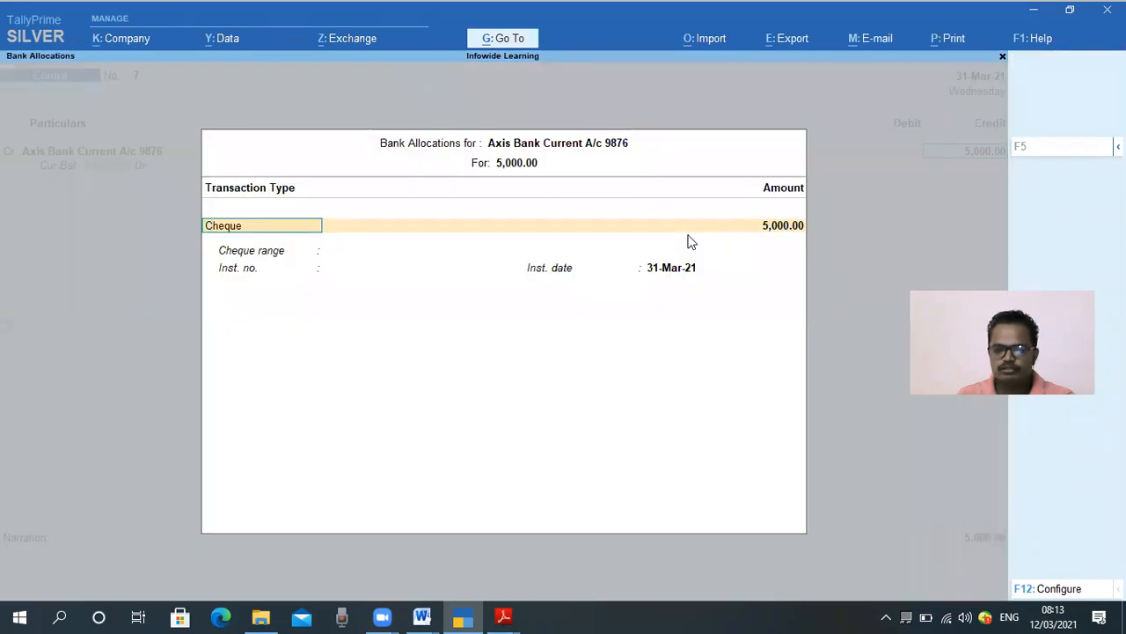
Step: Allocate the 5,000 Axis Bank withdrawal as a Cheque with instrument number 124578, keeping the instrument date 31-Mar-21
key(Return)
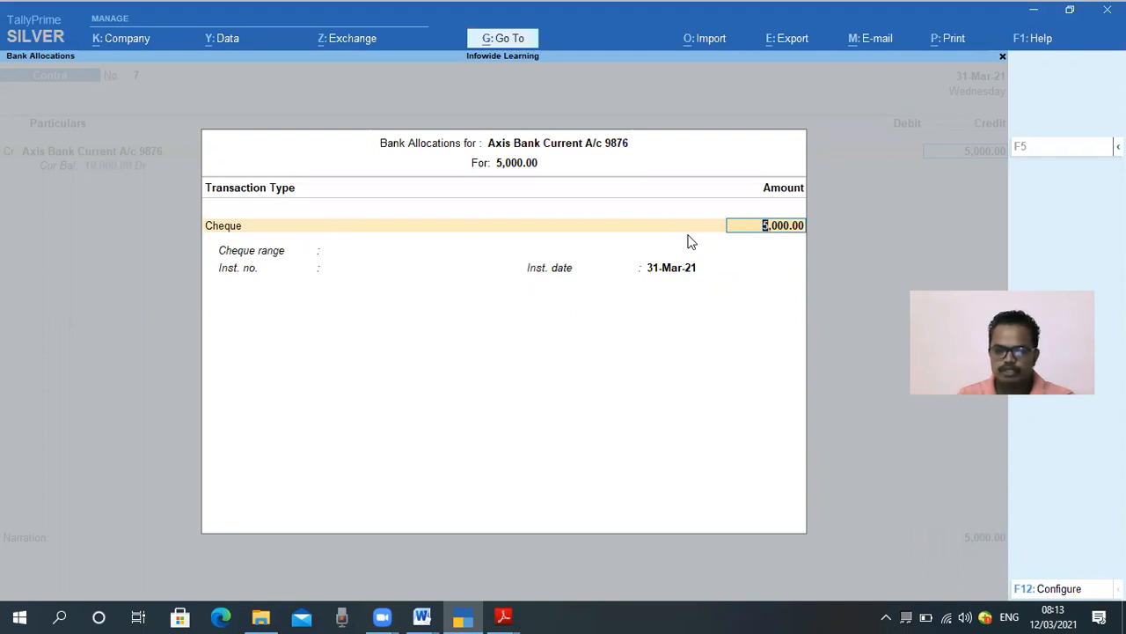
key(Return)
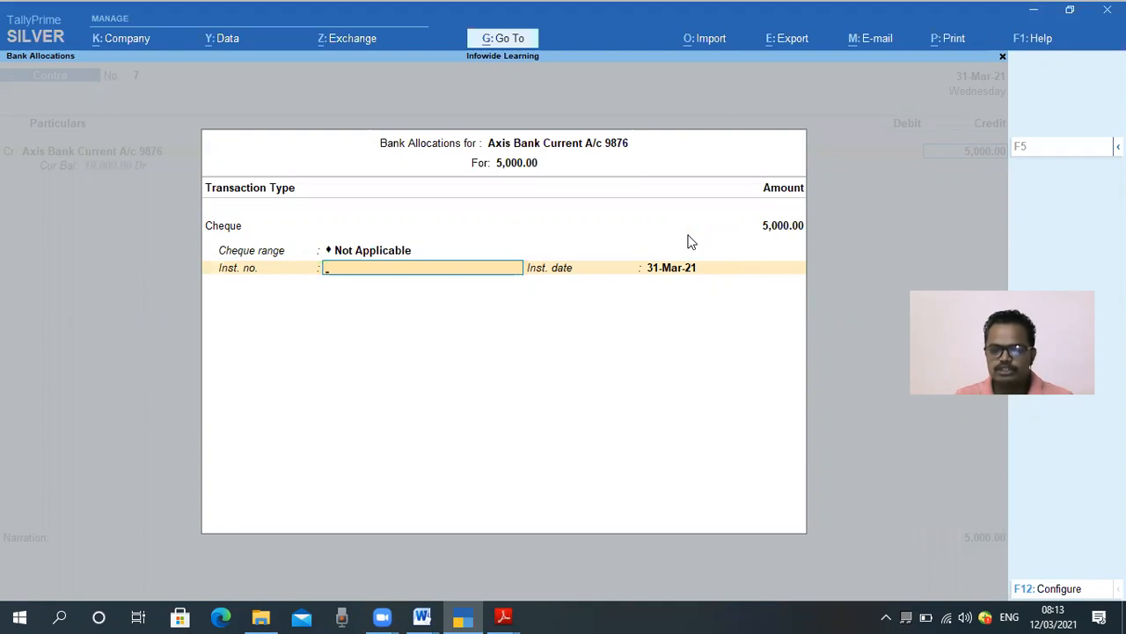
text(124578)
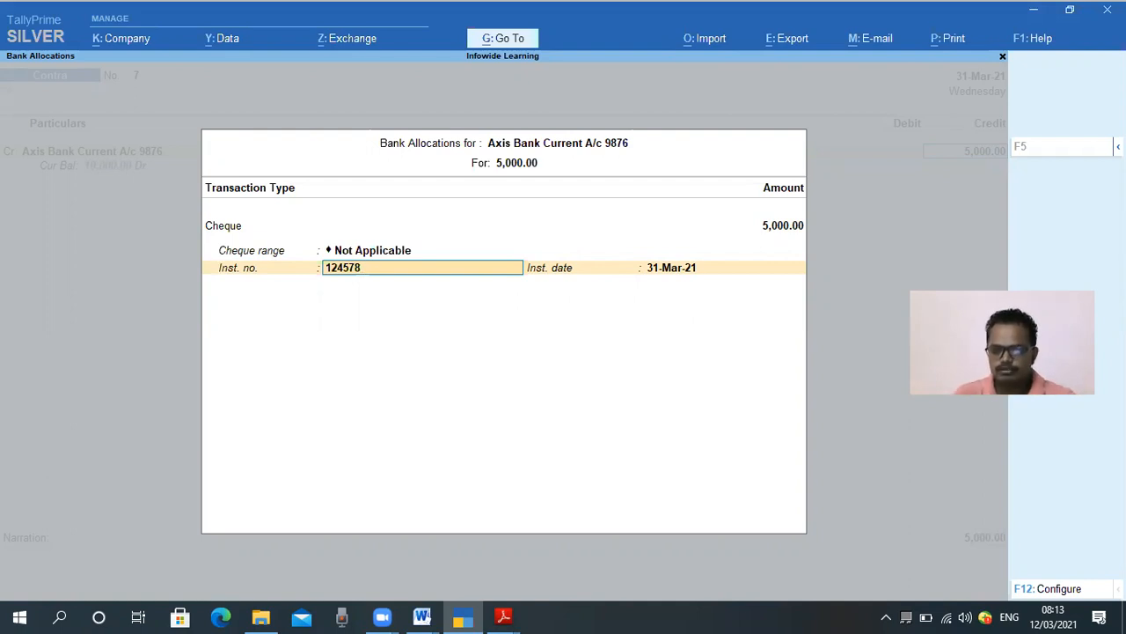
key(Return)
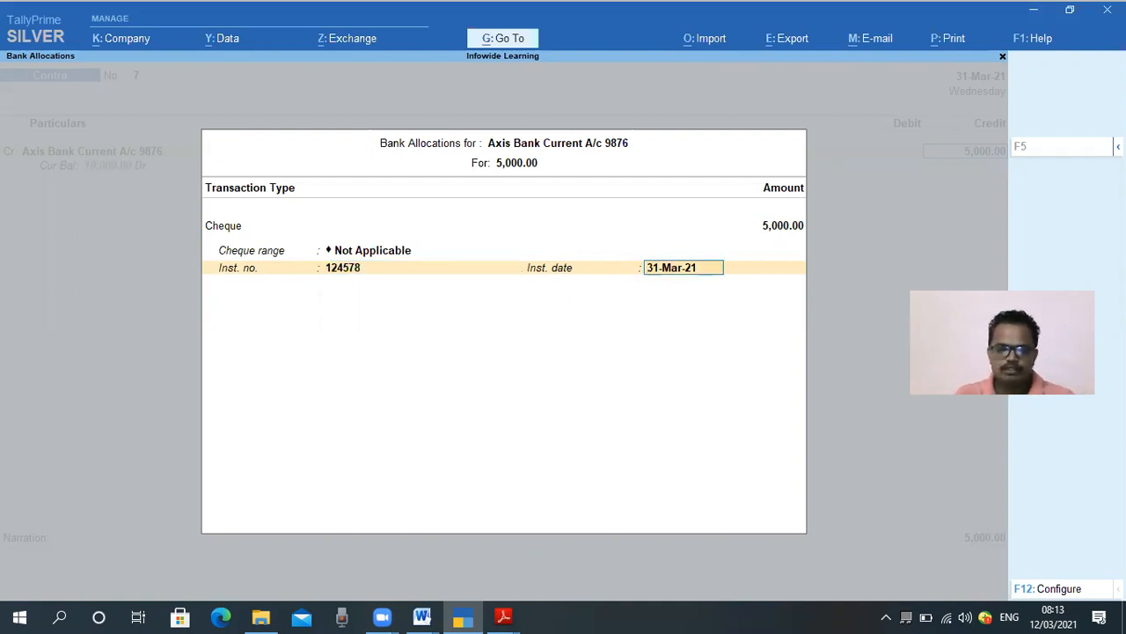
key(Return)
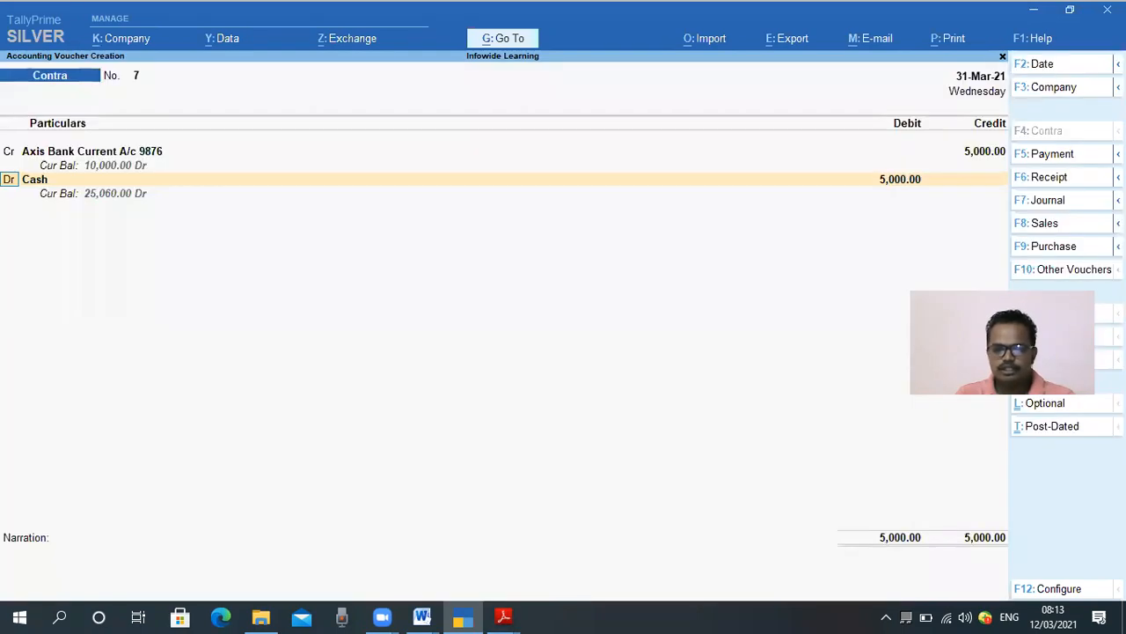
Step: Debit the Cash ledger with 5,000
key(Return)
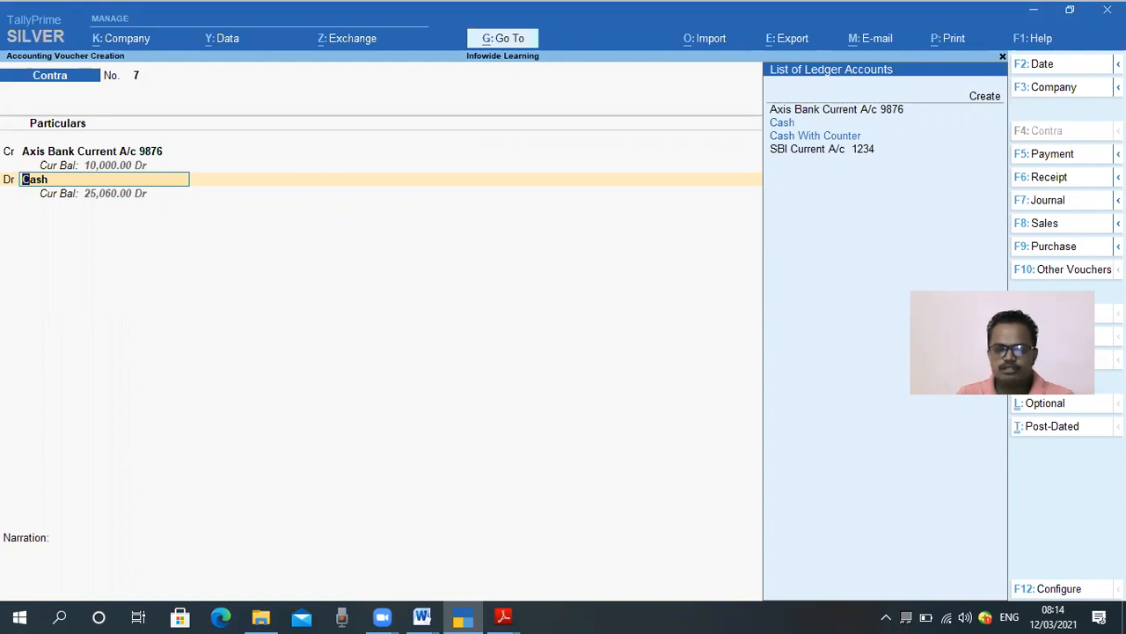
key(Return)
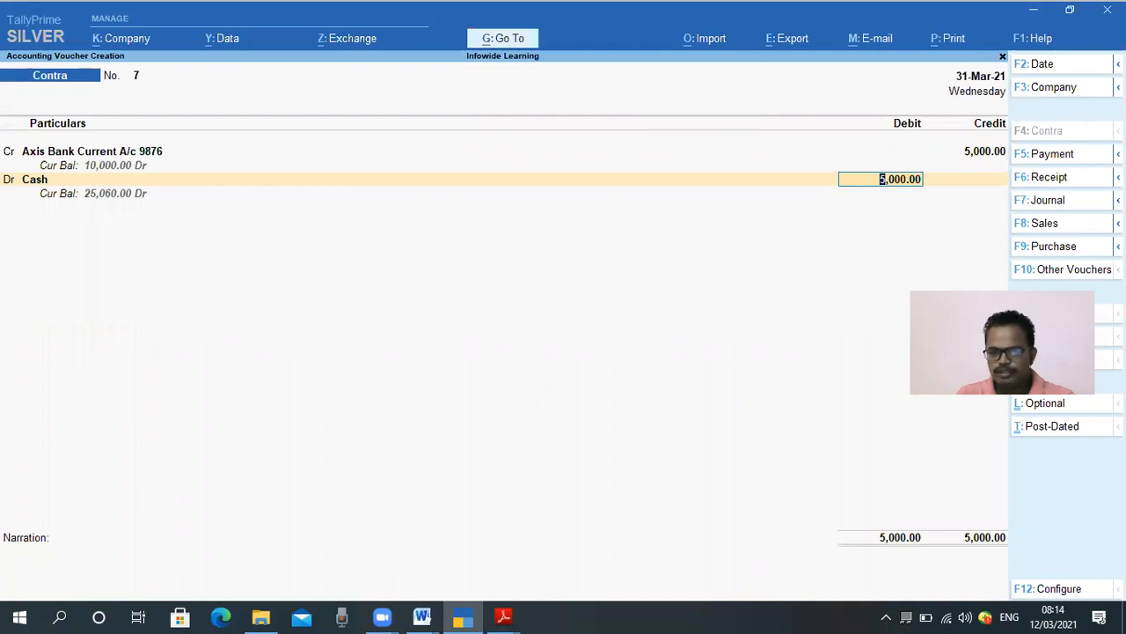
key(Return)
Step: Enter the narration "Being Cash Withdrawal from Axis Bank" and save the Contra voucher
text(Being)
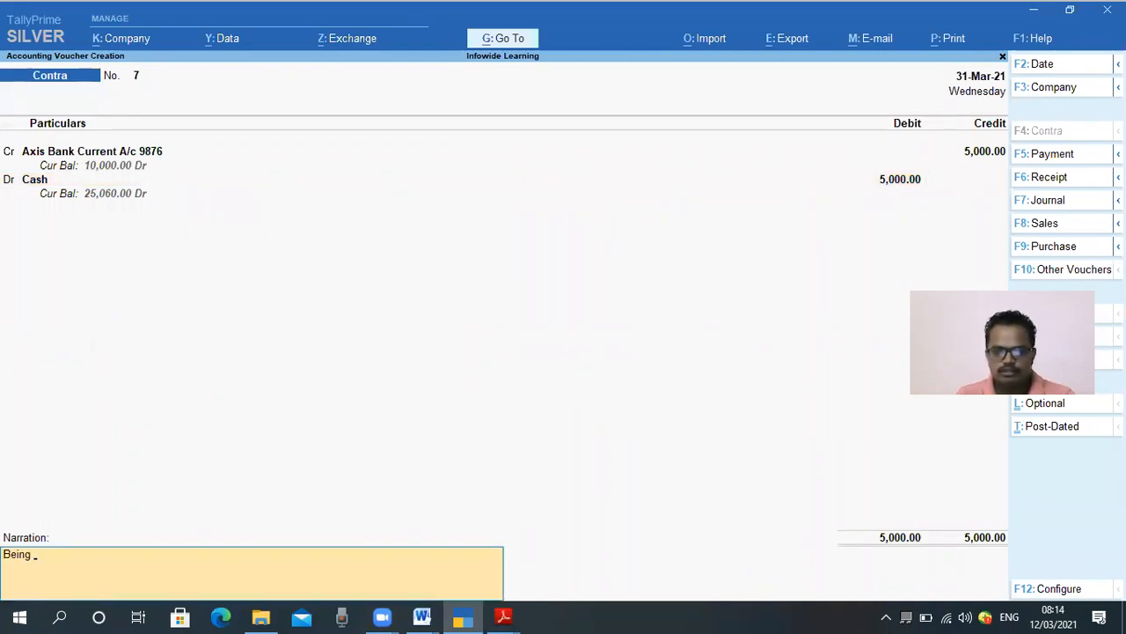
text( Cash)
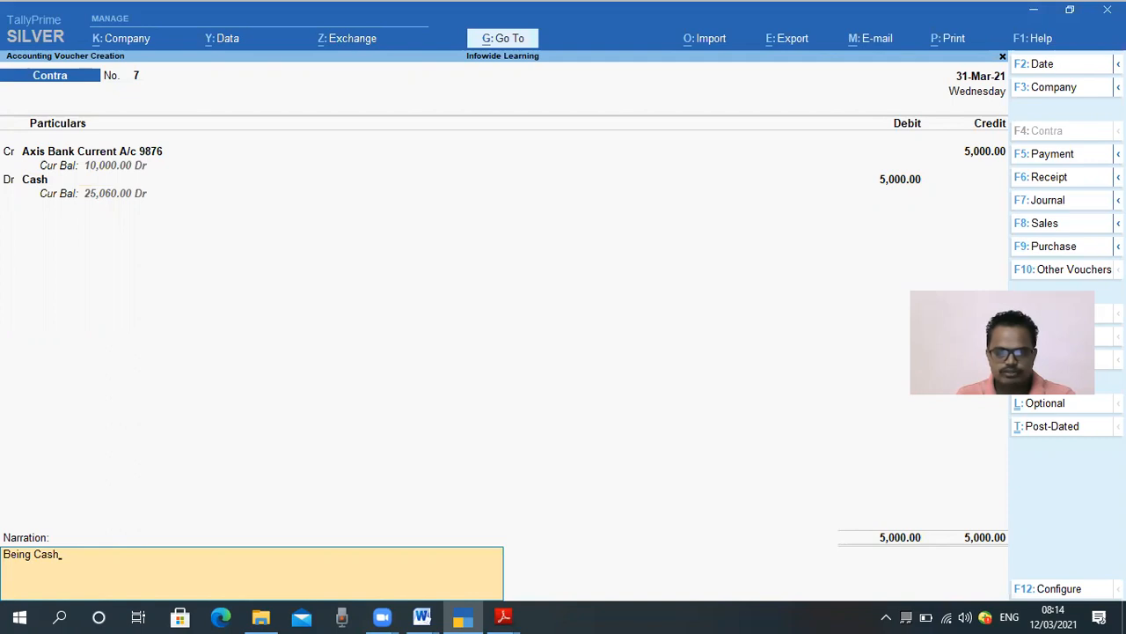
text(Wit)
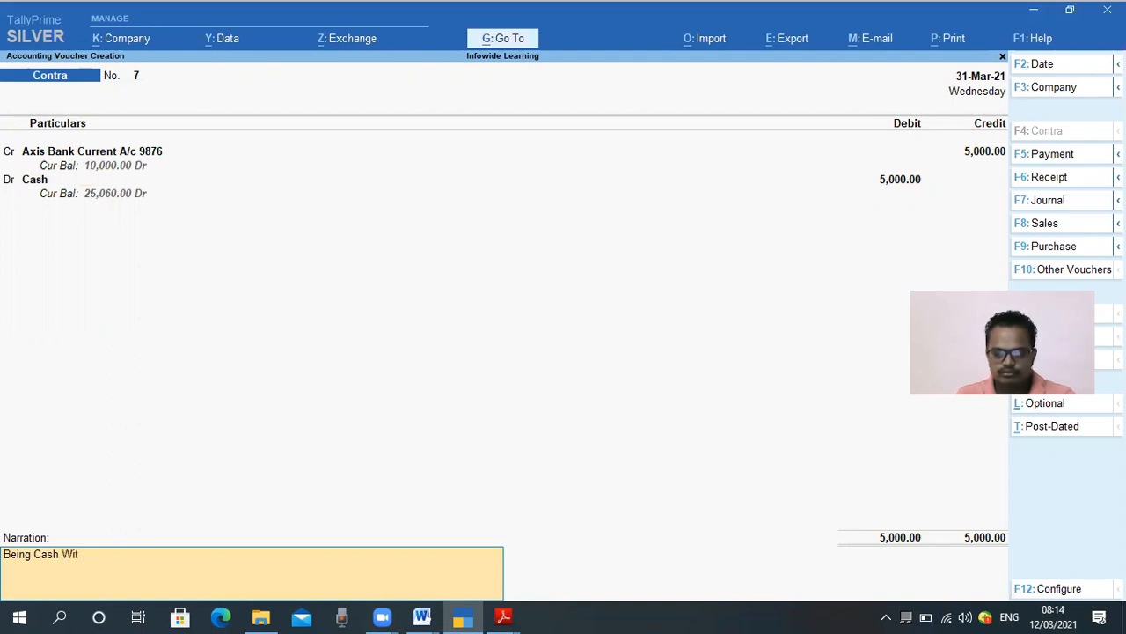
text(hdrawal)
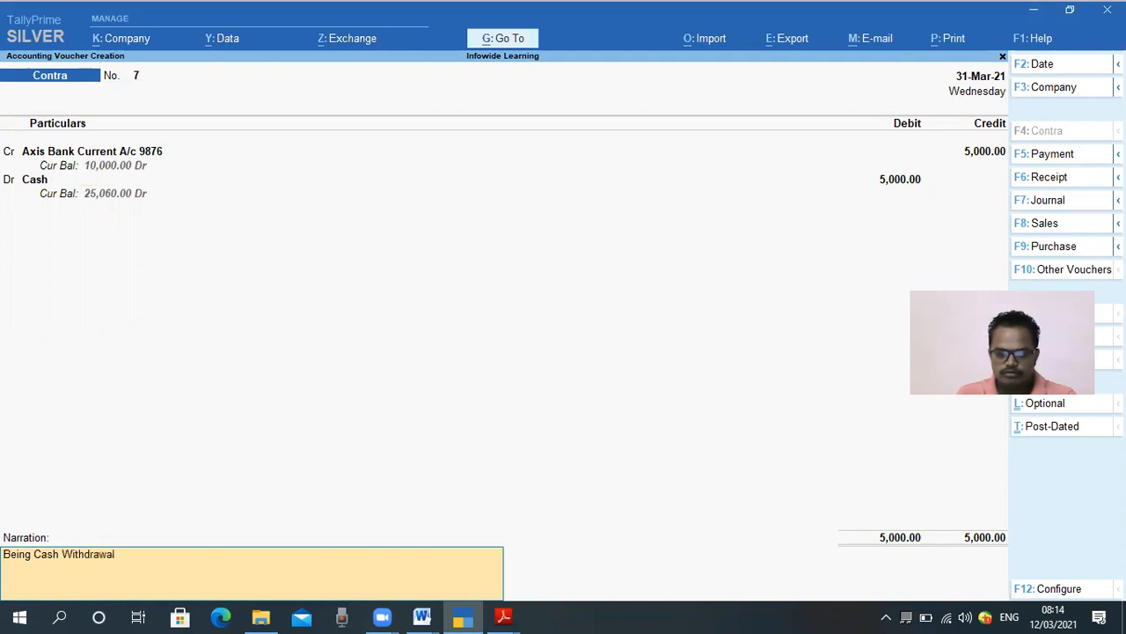
text(  from Axis Bank)
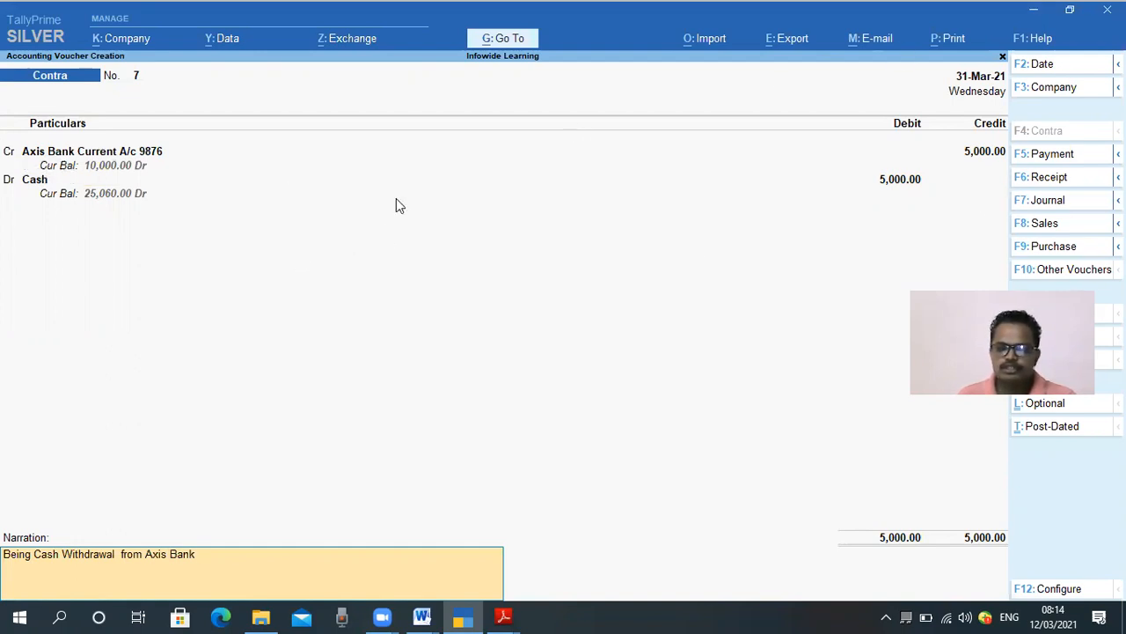
key(Return)
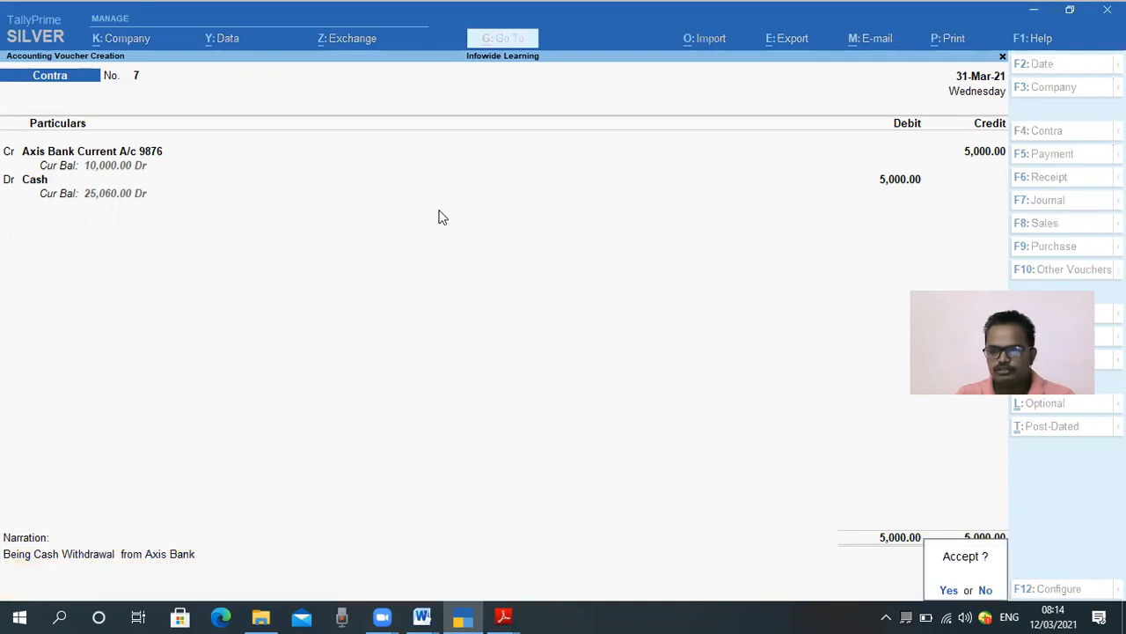
key(Return)
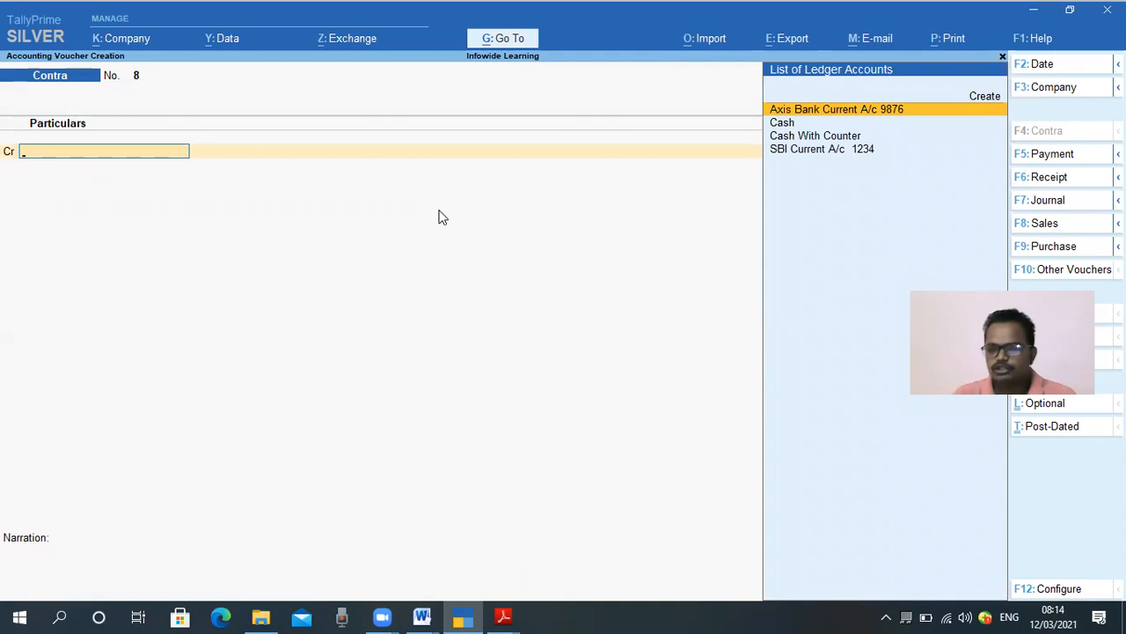
key(Down)
key(Down)
key(Down)
key(Return)
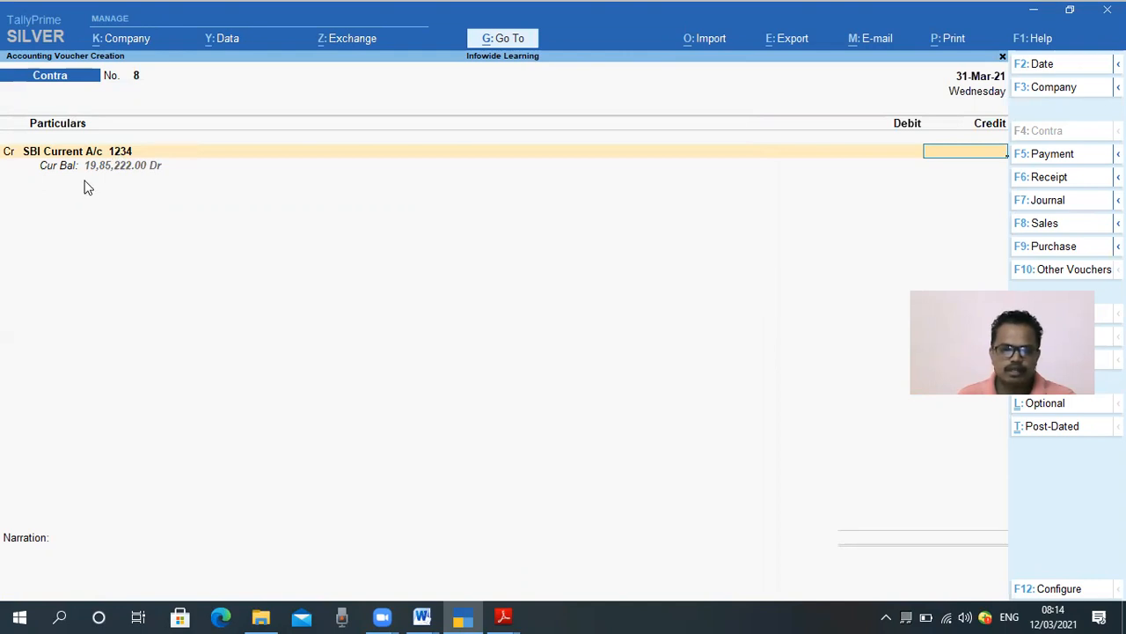
key(Escape)
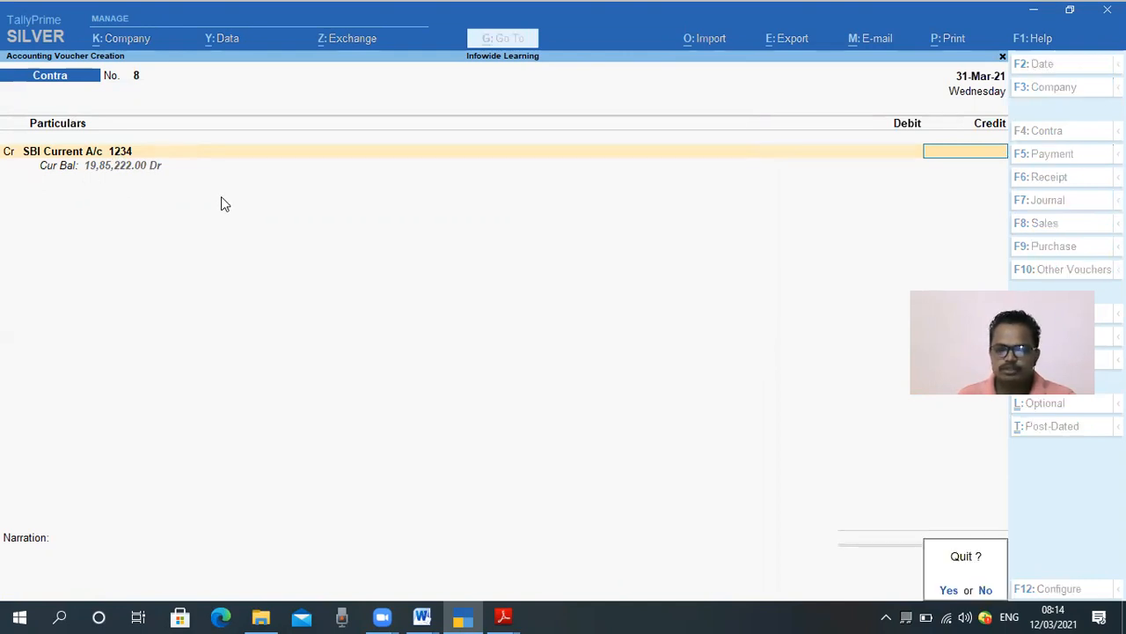
key(y)
key(Return)
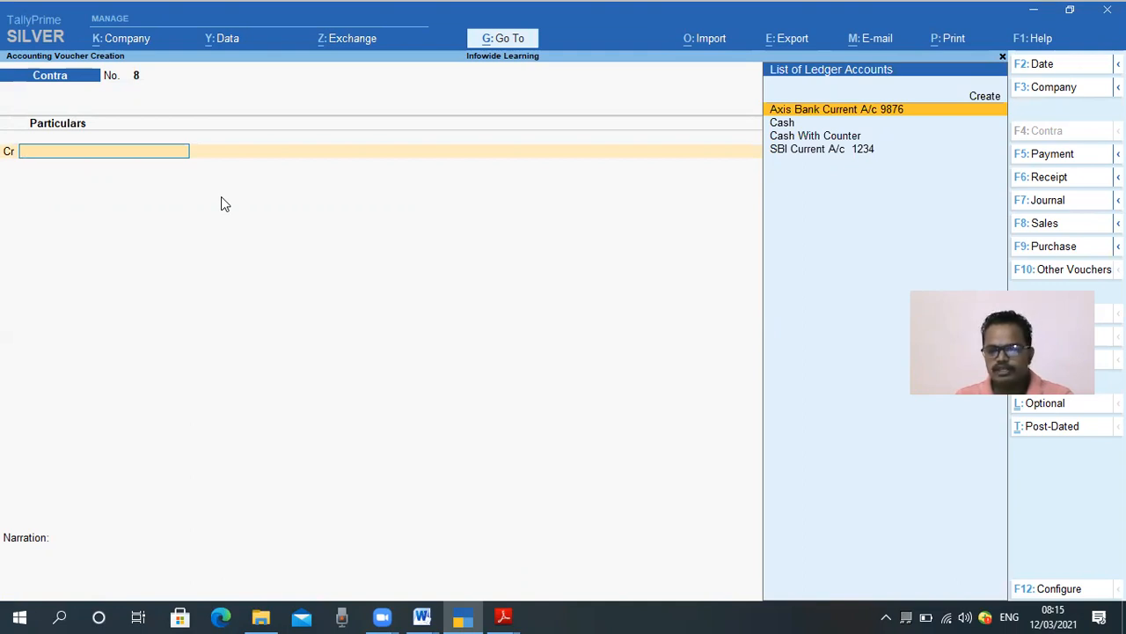
Step: Credit the SBI current account with 1,00,000 in a new Contra voucher
key(Down)
key(Down)
key(Down)
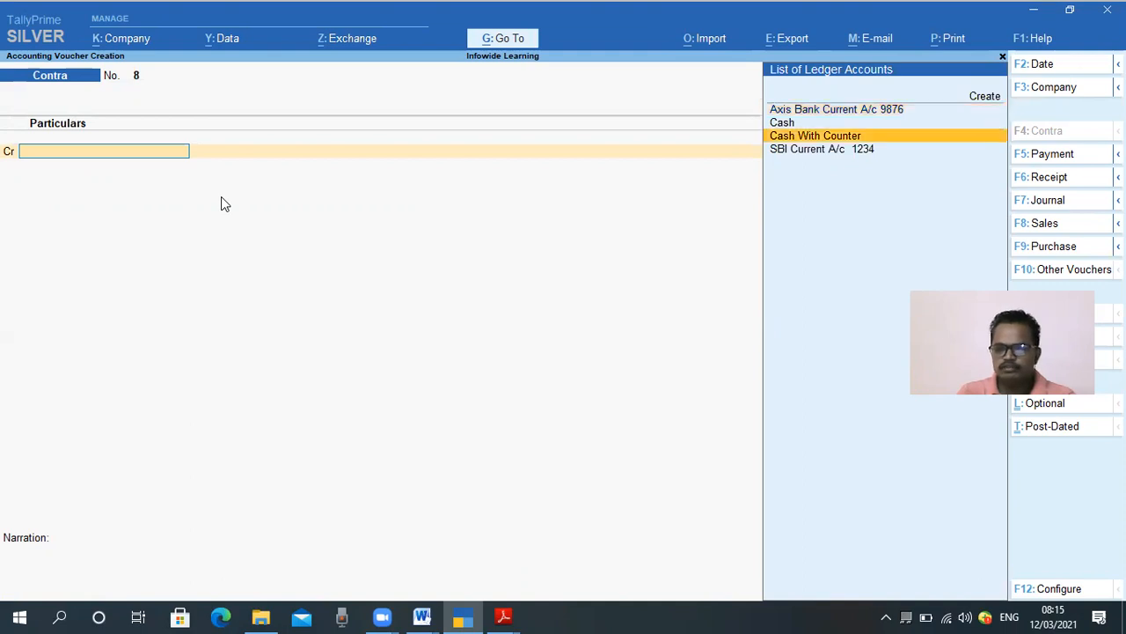
key(Up)
key(Up)
key(Up)
key(Down)
key(Down)
key(Down)
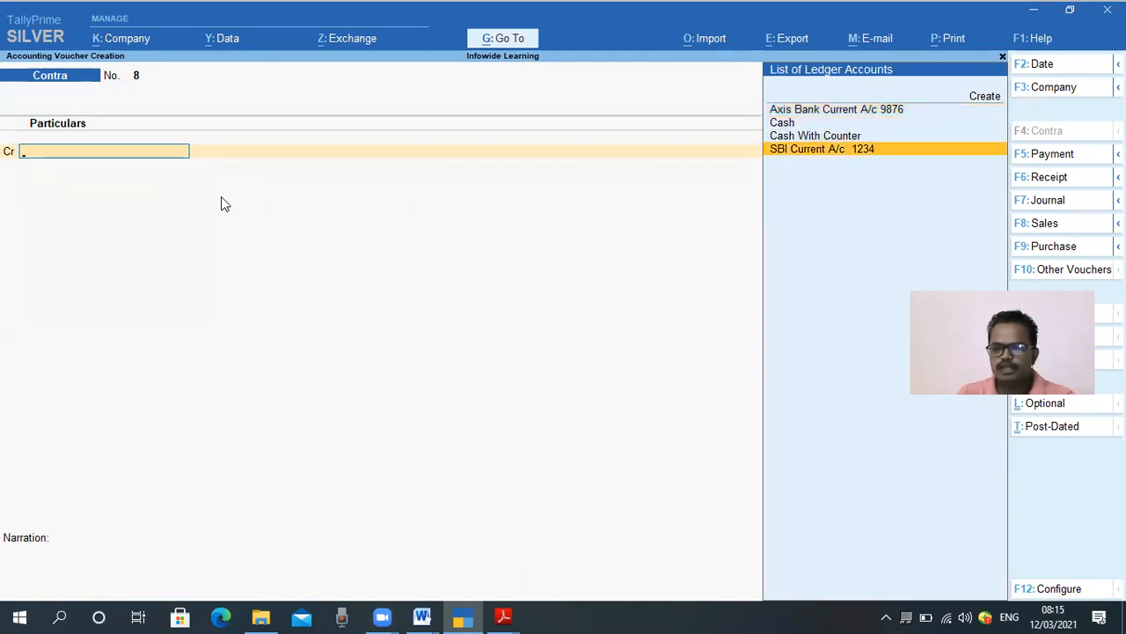
key(Return)
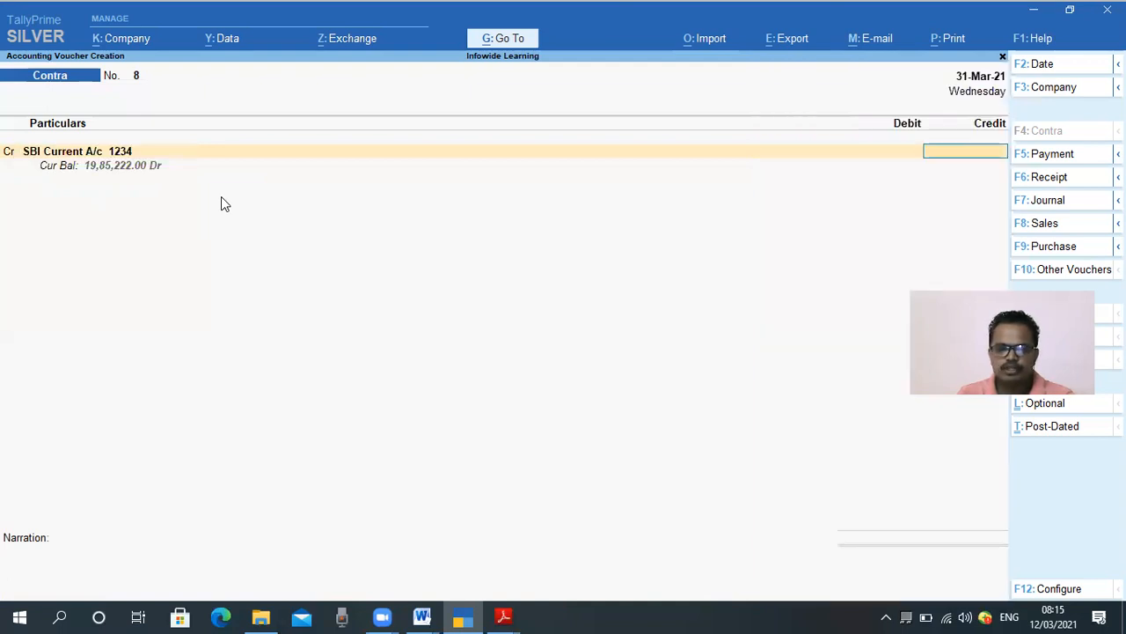
text(100000)
key(Return)
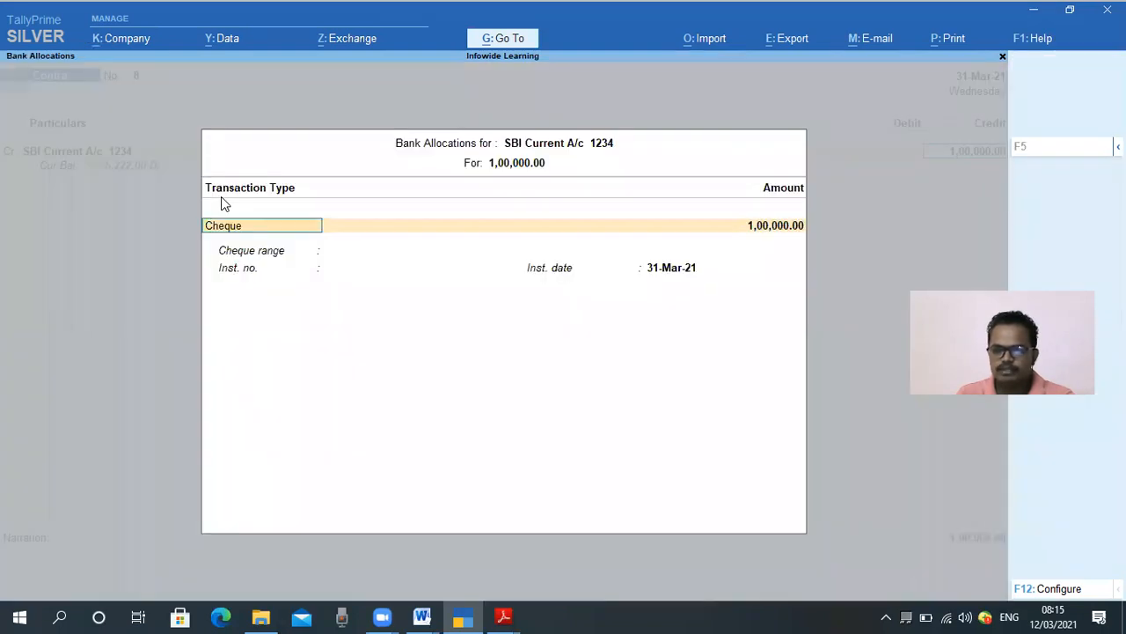
Step: Set the transaction type of the SBI bank allocation to e-Fund Transfer
key(Return)
key(Return)
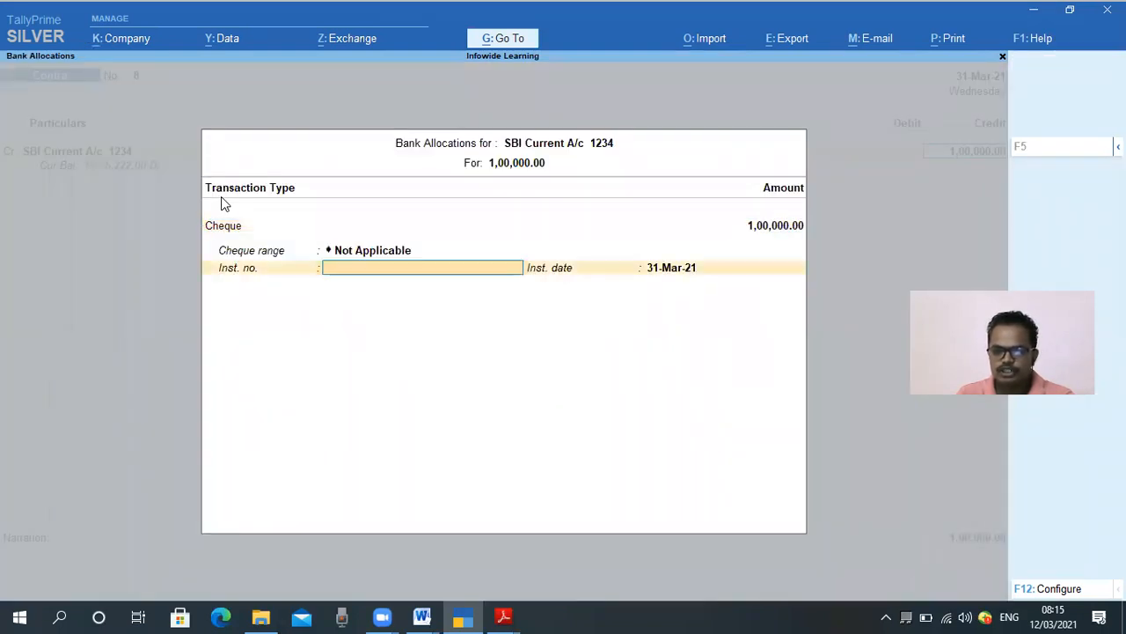
key(BackSpace)
key(BackSpace)
key(BackSpace)
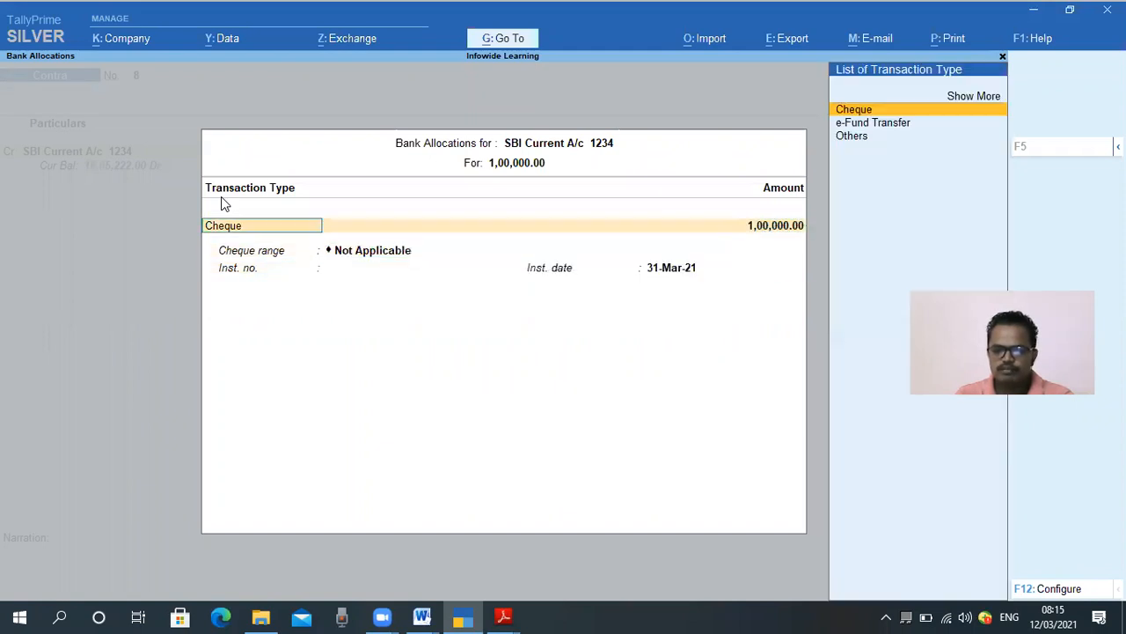
key(Down)
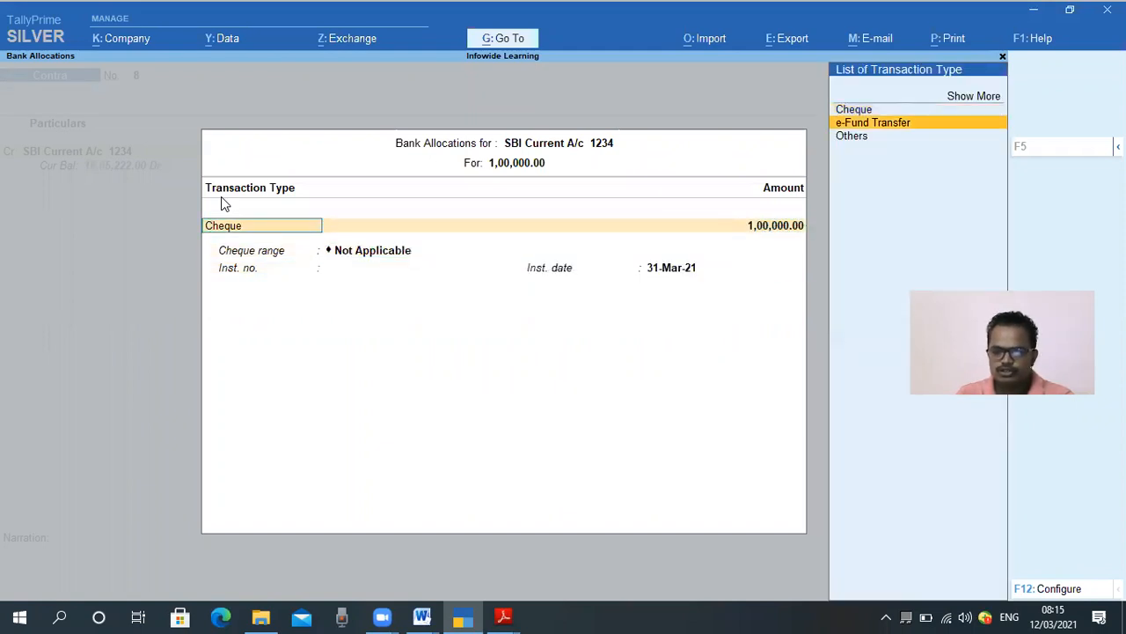
key(Return)
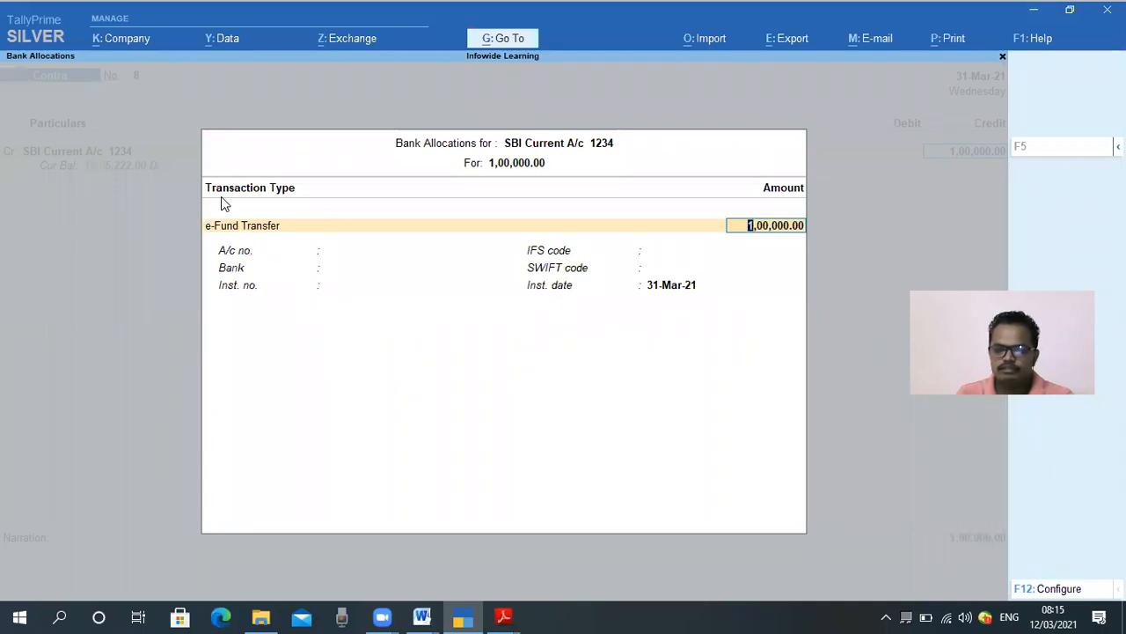
Step: Accept the 1,00,000 SBI allocation with the bank as Not Applicable, other bank details blank and the instrument date 31-Mar-21
key(Return)
key(Return)
key(Return)
key(Return)
key(Return)
key(Return)
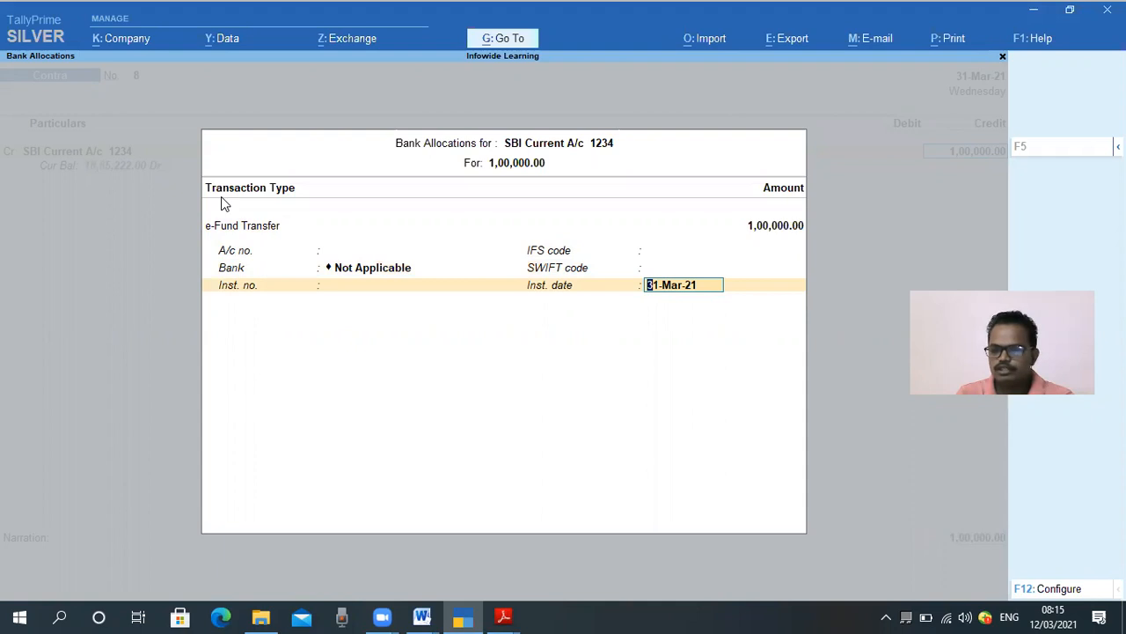
key(Return)
Step: Debit the Axis Bank current account with 1,00,000
key(Return)
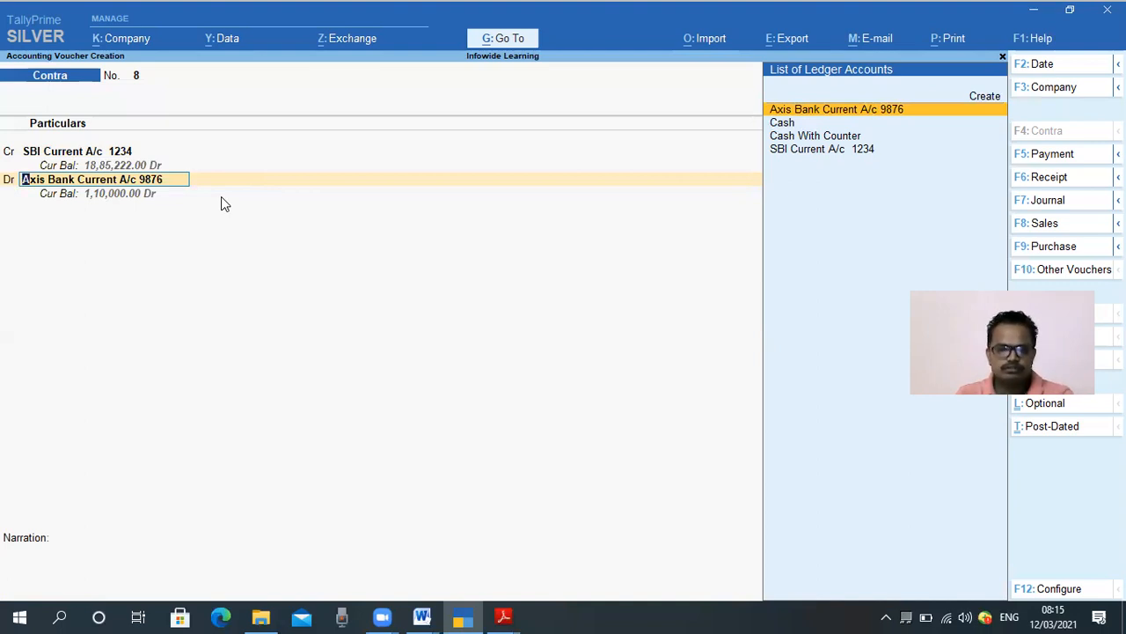
key(Return)
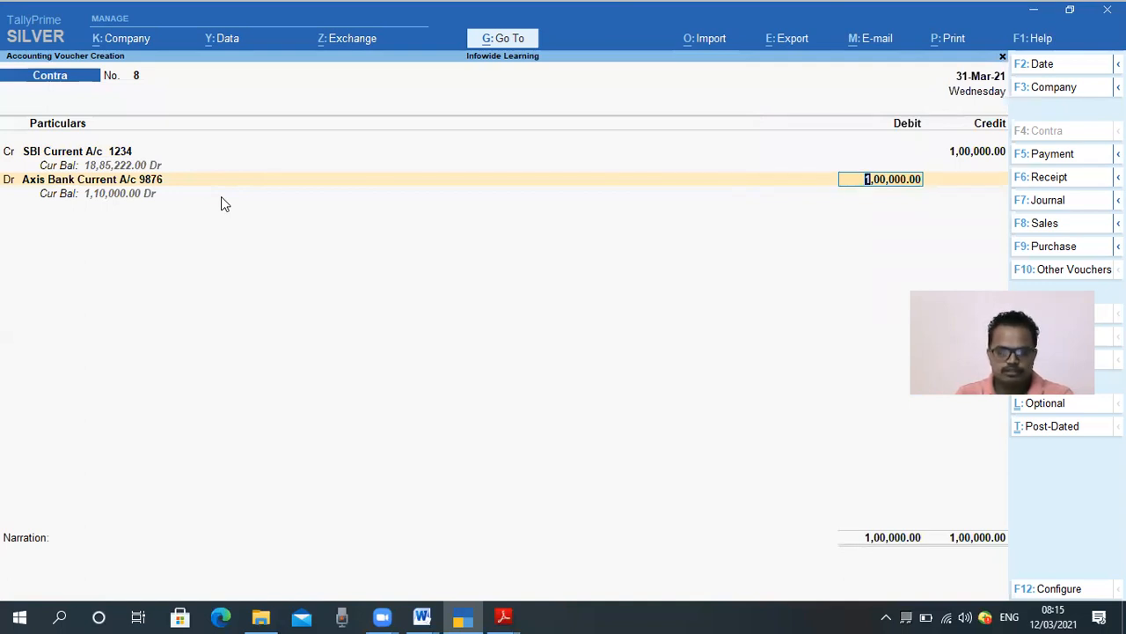
key(BackSpace)
key(Return)
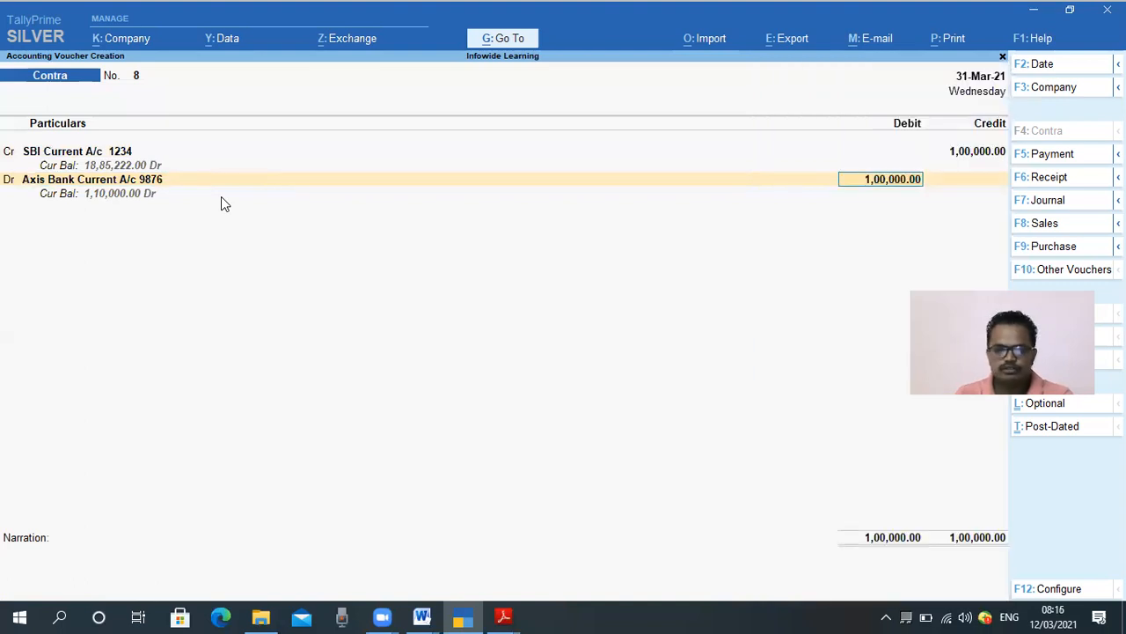
key(Return)
Step: Accept the Axis Bank allocation as e-Fund Transfer dated 31-Mar-21, leaving the instrument number and bank blank
key(Return)
key(Return)
key(Return)
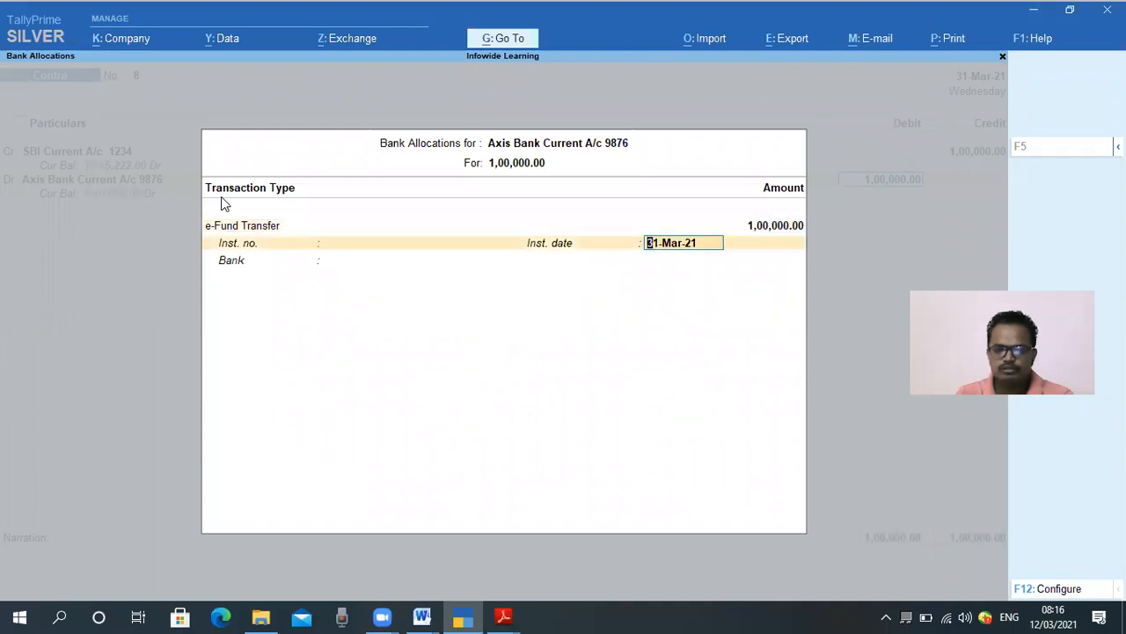
key(Return)
key(Return)
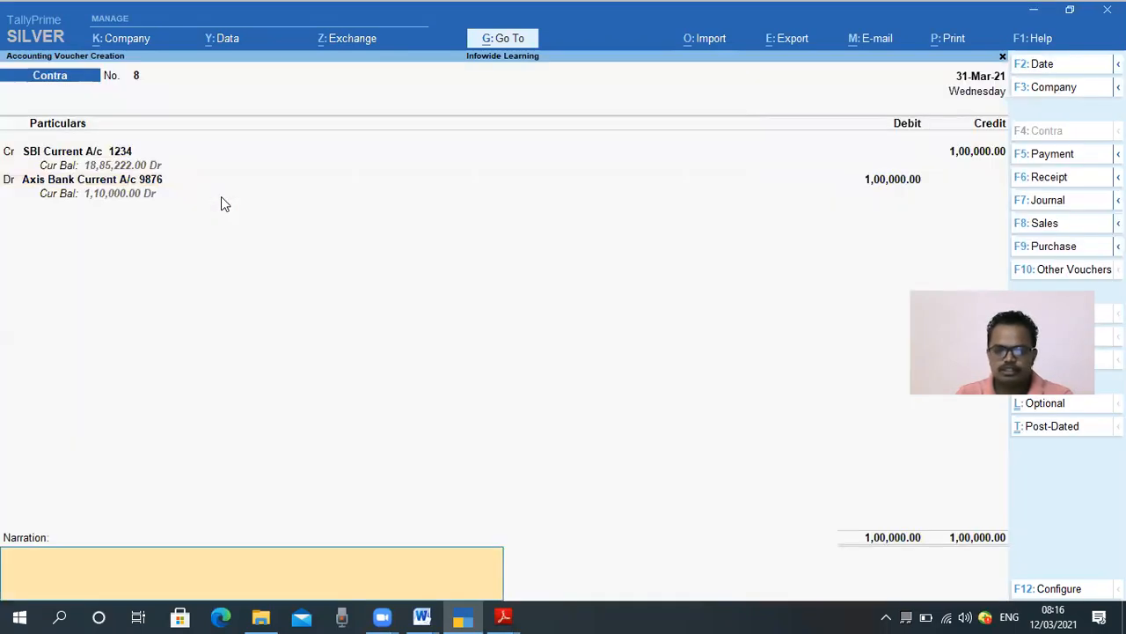
Step: Enter the narration "Being Amount transfert to Axis Bank" and save the SBI to Axis Bank Contra voucher
text(Being)
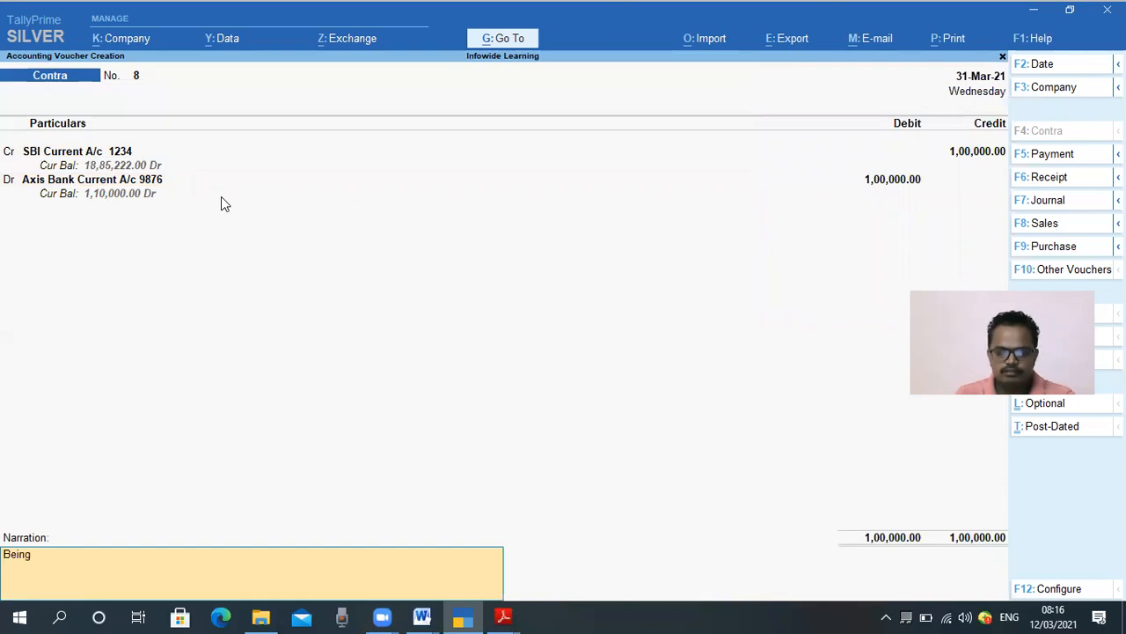
text( Amount)
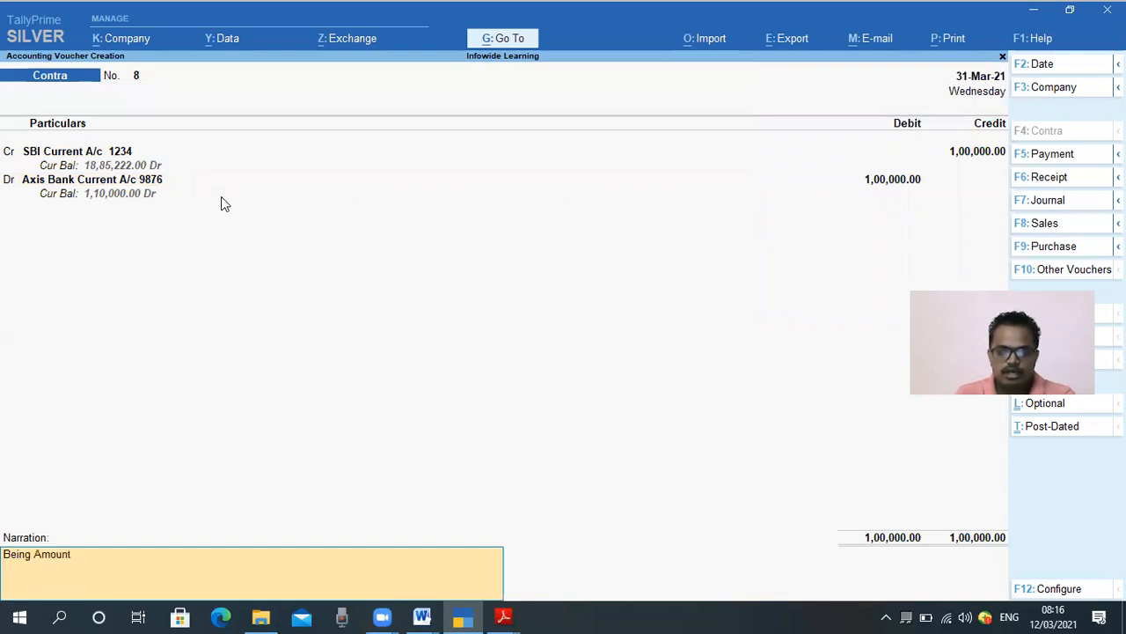
text( transfert o)
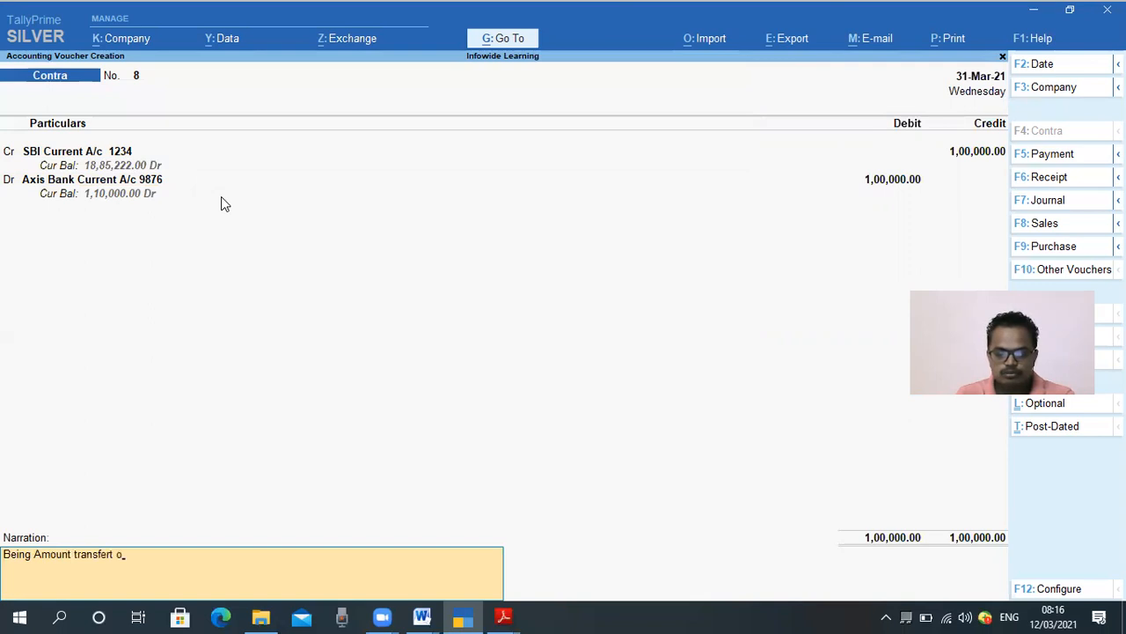
key(BackSpace)
text(to Ax)
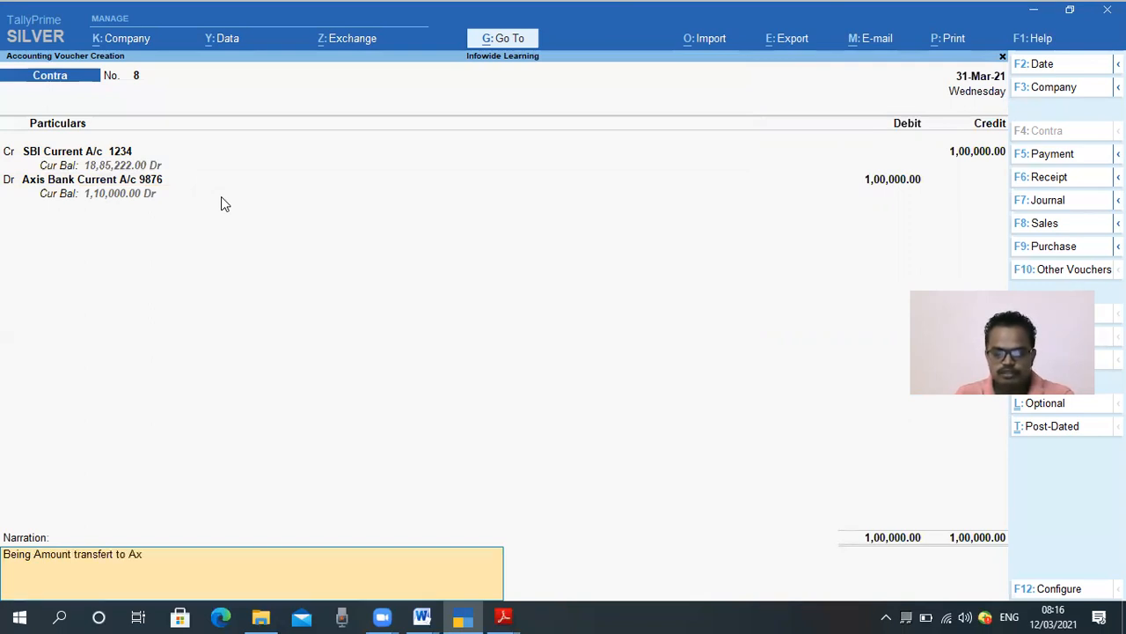
text(is Bank)
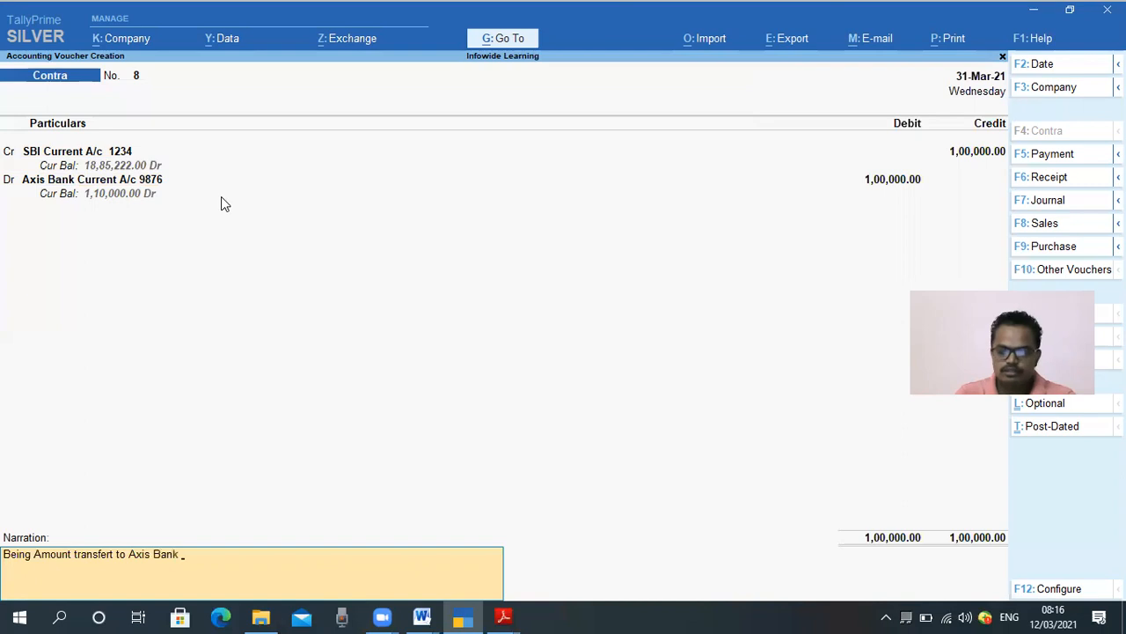
key(Return)
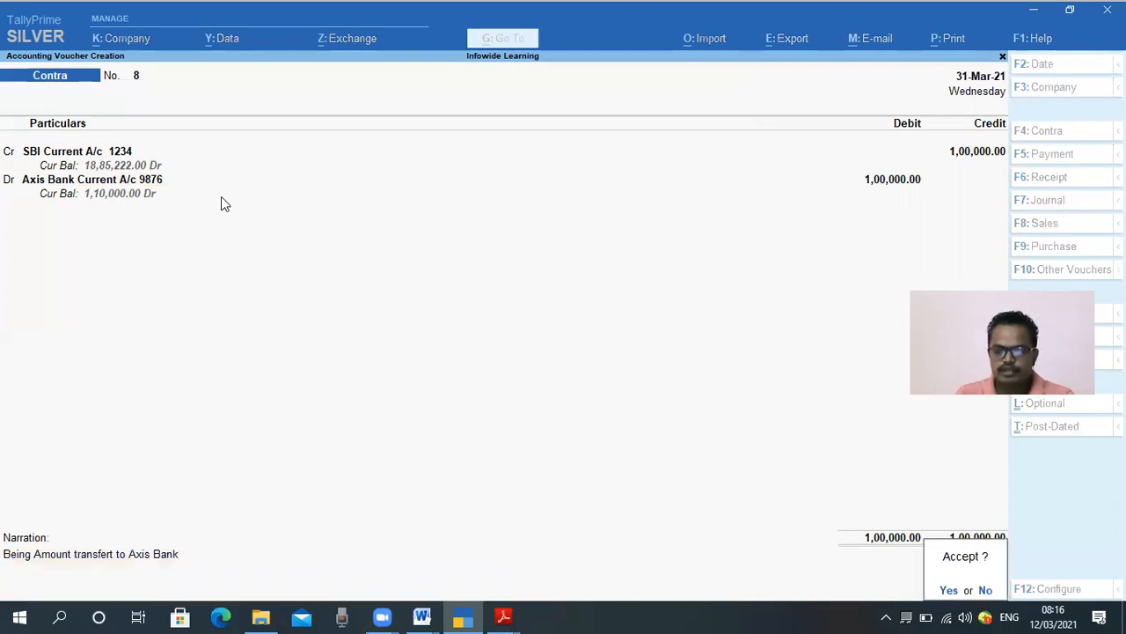
key(Return)
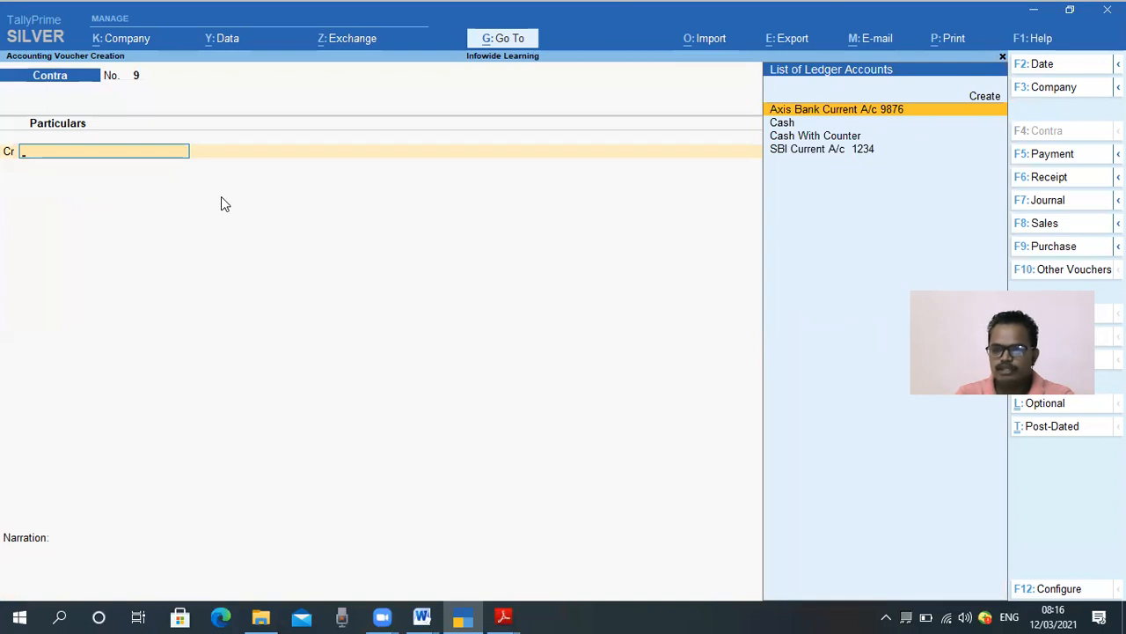
Step: Leave Contra voucher entry and open the Balance Sheet report
key(Escape)
key(Return)
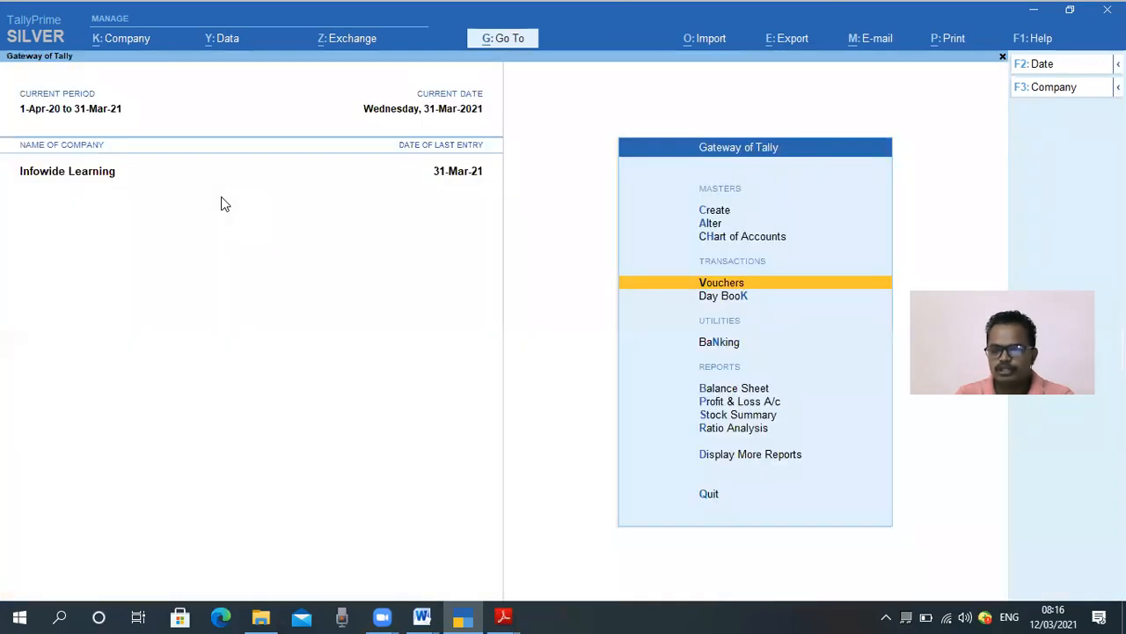
key(Down)
key(Down)
key(Down)
key(Down)
key(Up)
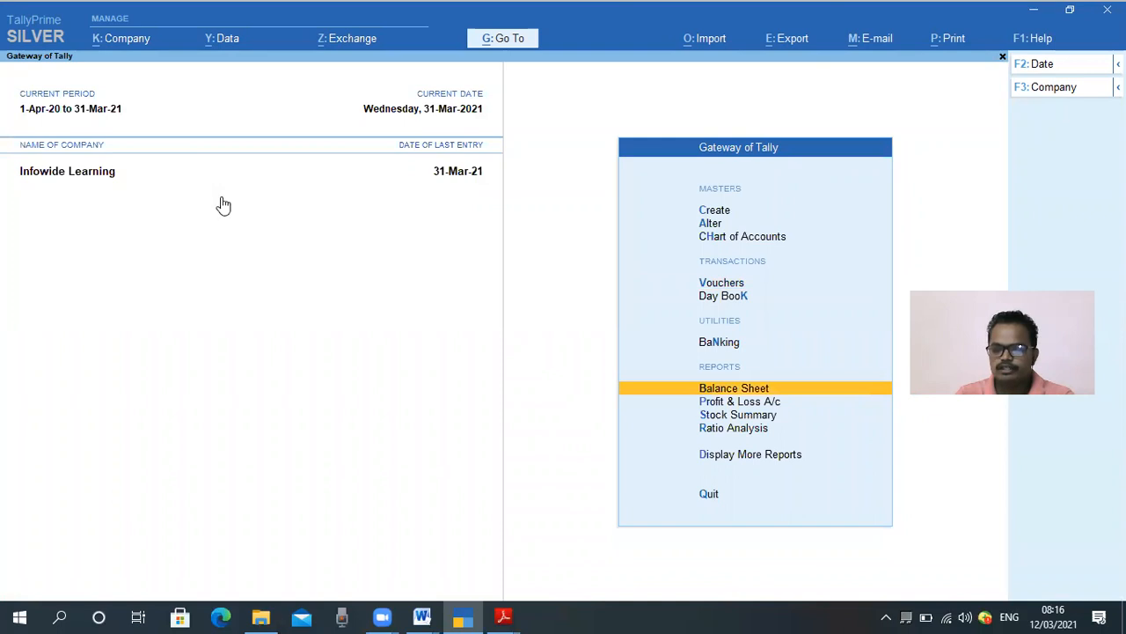
key(Return)
Step: Drill down from Current Assets in the Balance Sheet to the Bank Accounts group summary
key(Right)
key(Down)
key(Down)
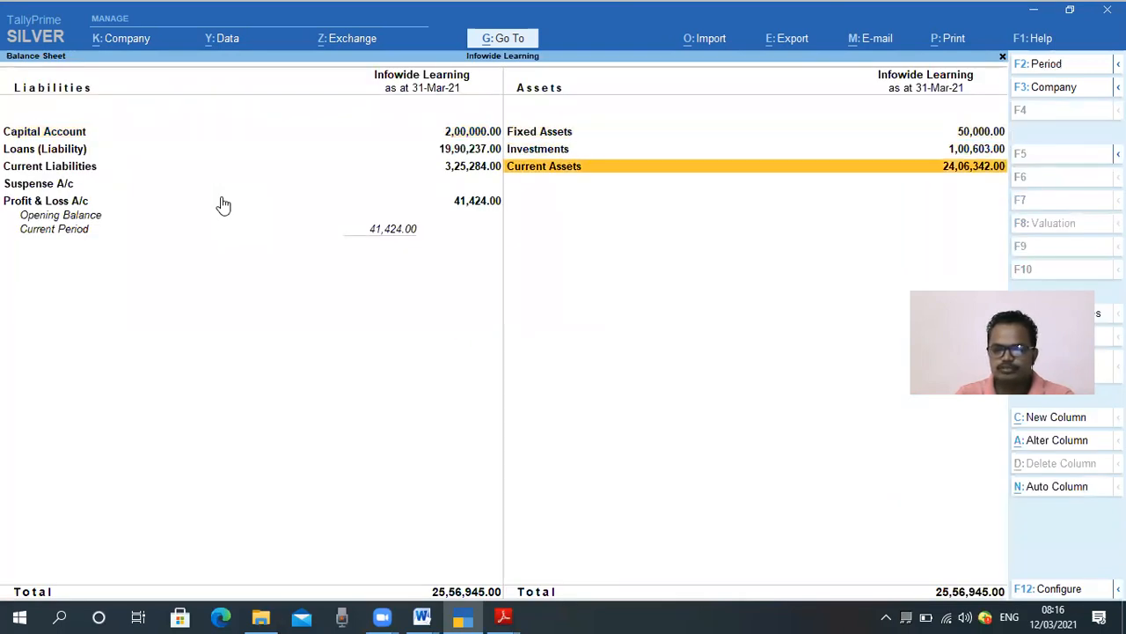
key(Return)
key(Down)
key(Down)
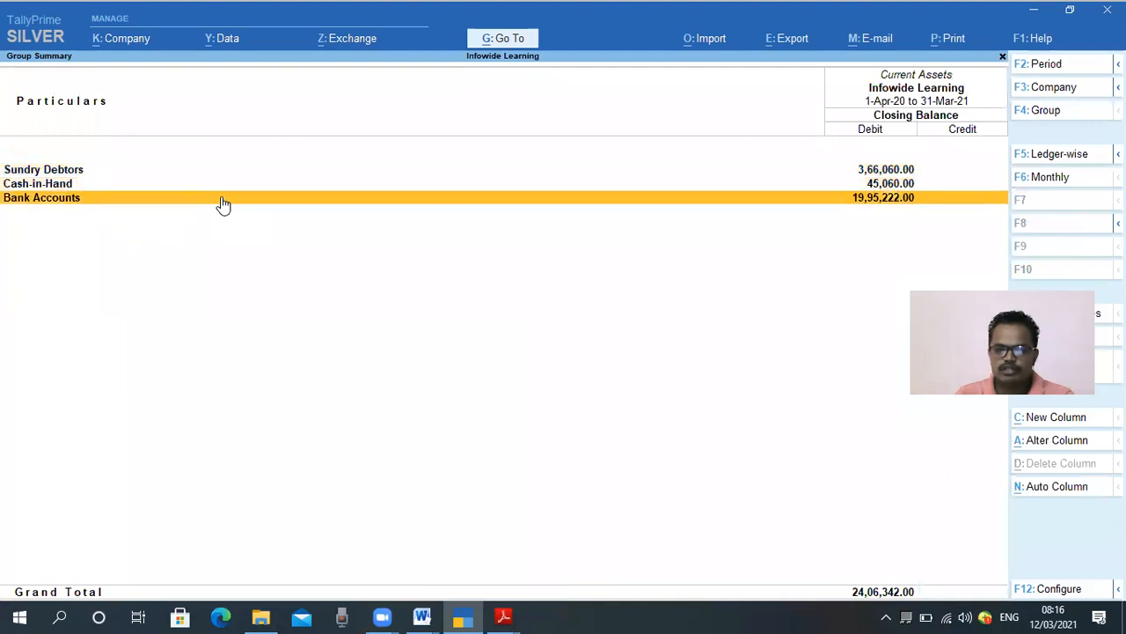
key(Return)
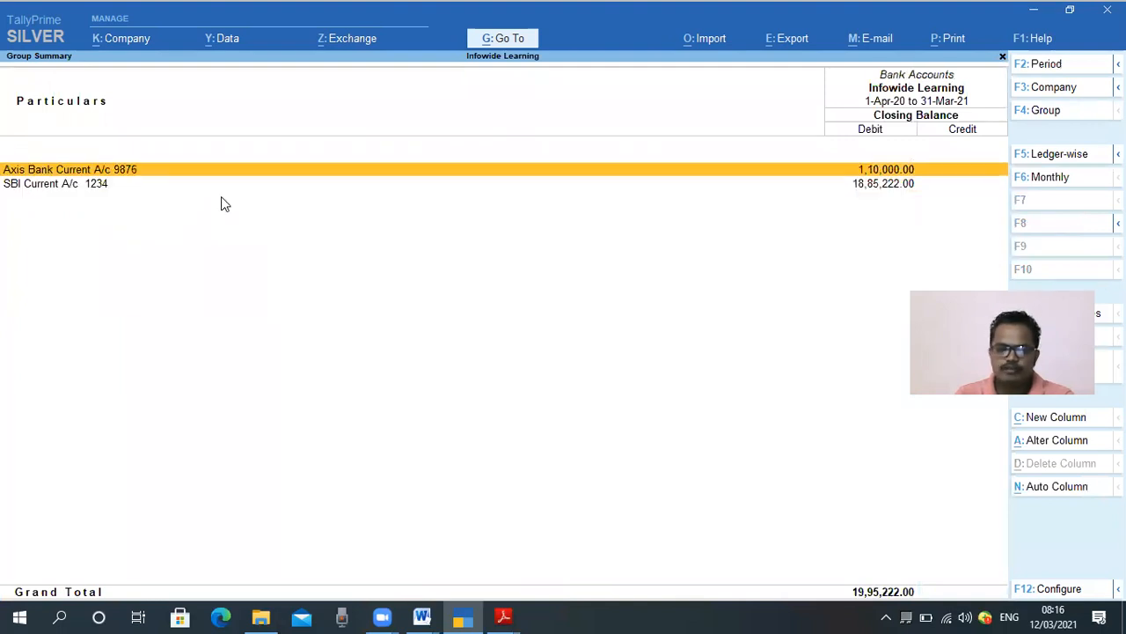
Step: Open the March ledger vouchers of the Axis Bank current account
key(Down)
key(Up)
key(Return)
key(Up)
key(Down)
key(Return)
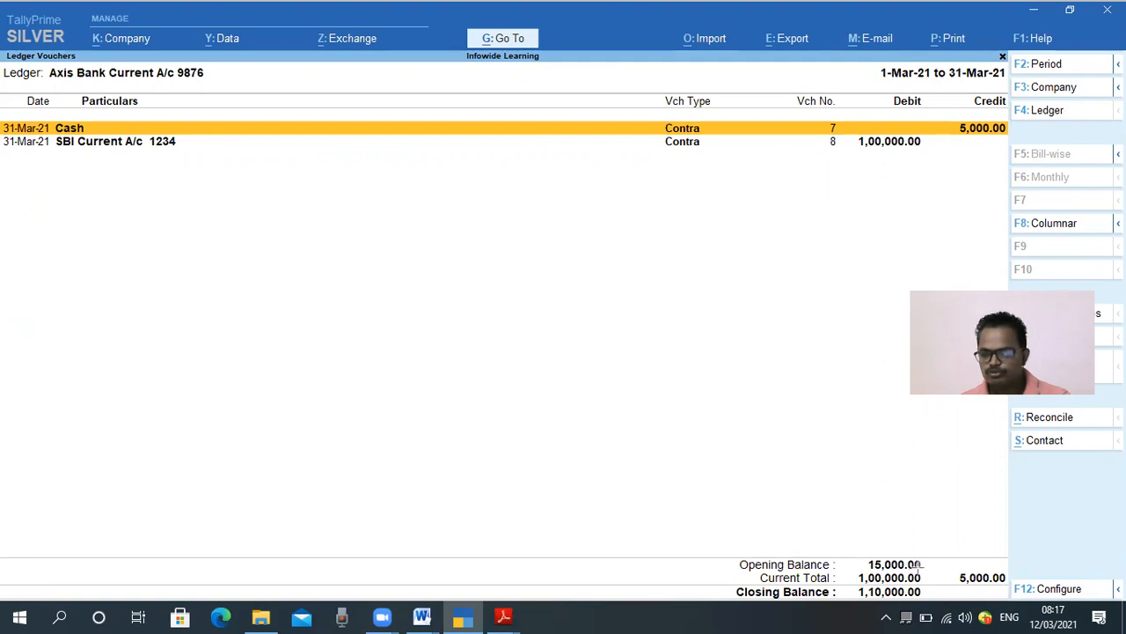
Step: Mark the Axis Bank ledger's opening balance, current totals and closing balance on screen, then return to the Bank Accounts summary
drag(842, 550, 918, 569)
drag(1010, 587, 962, 568)
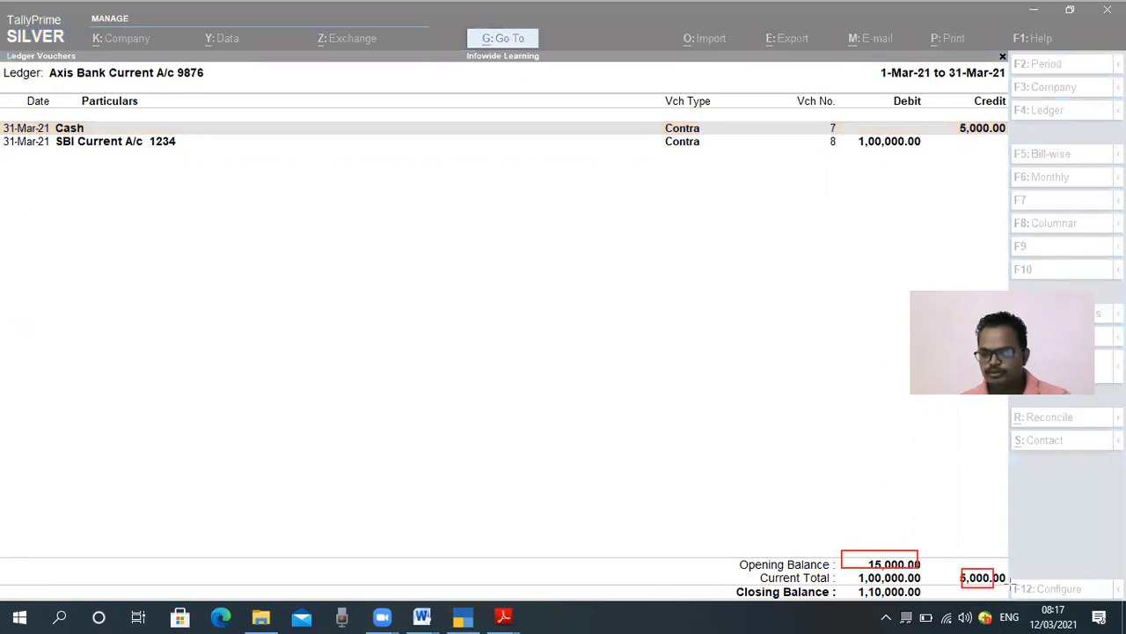
drag(852, 571, 940, 584)
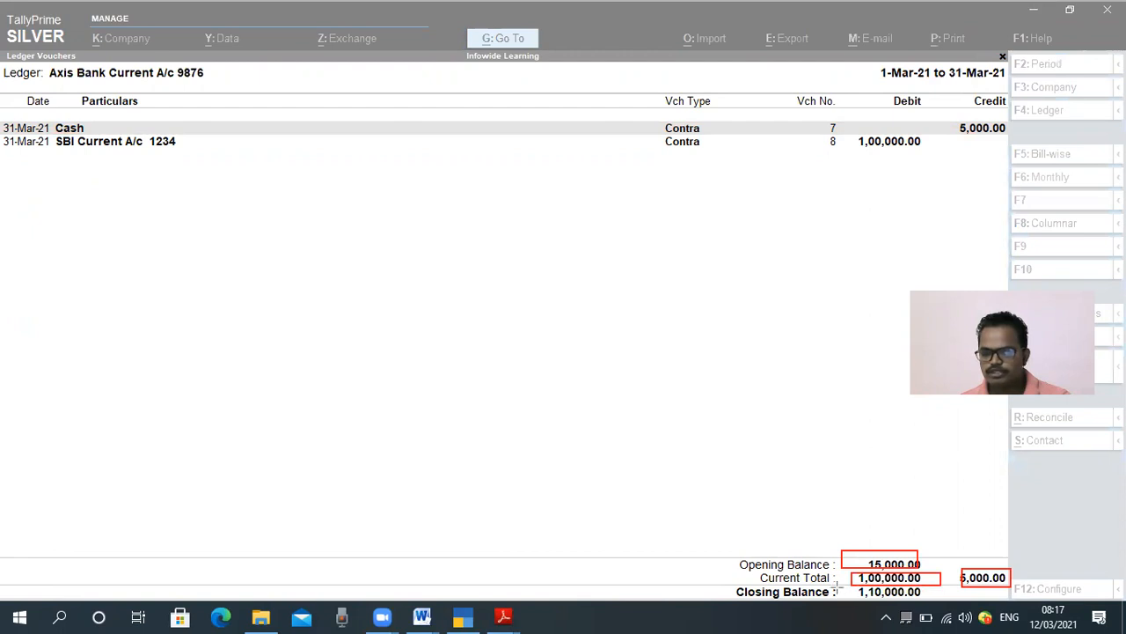
drag(836, 584, 938, 601)
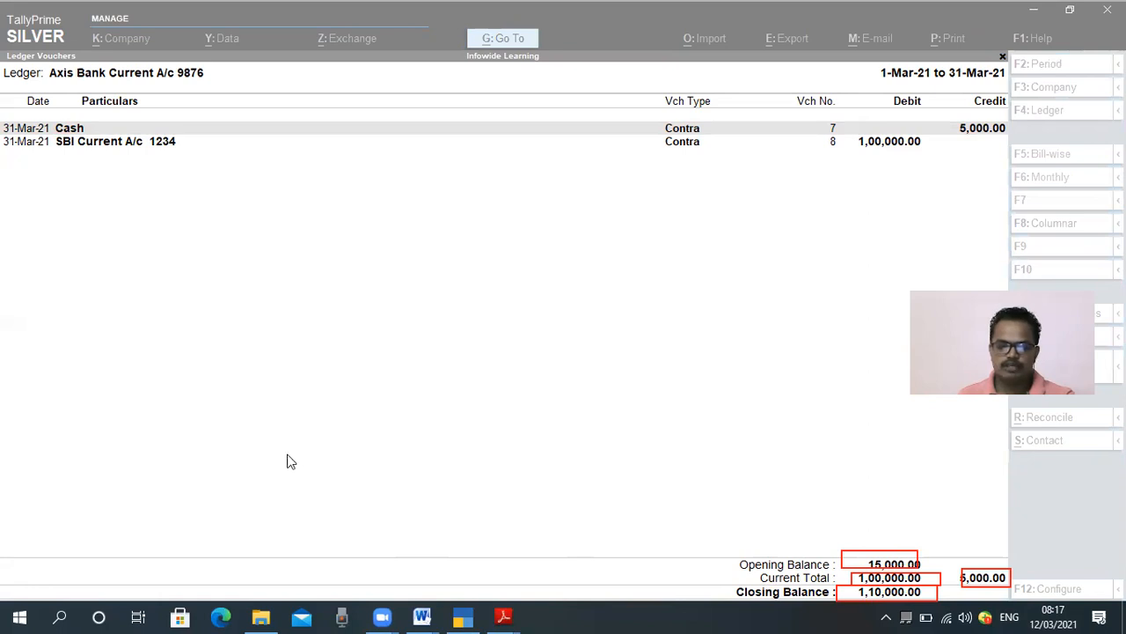
click(264, 409)
key(Escape)
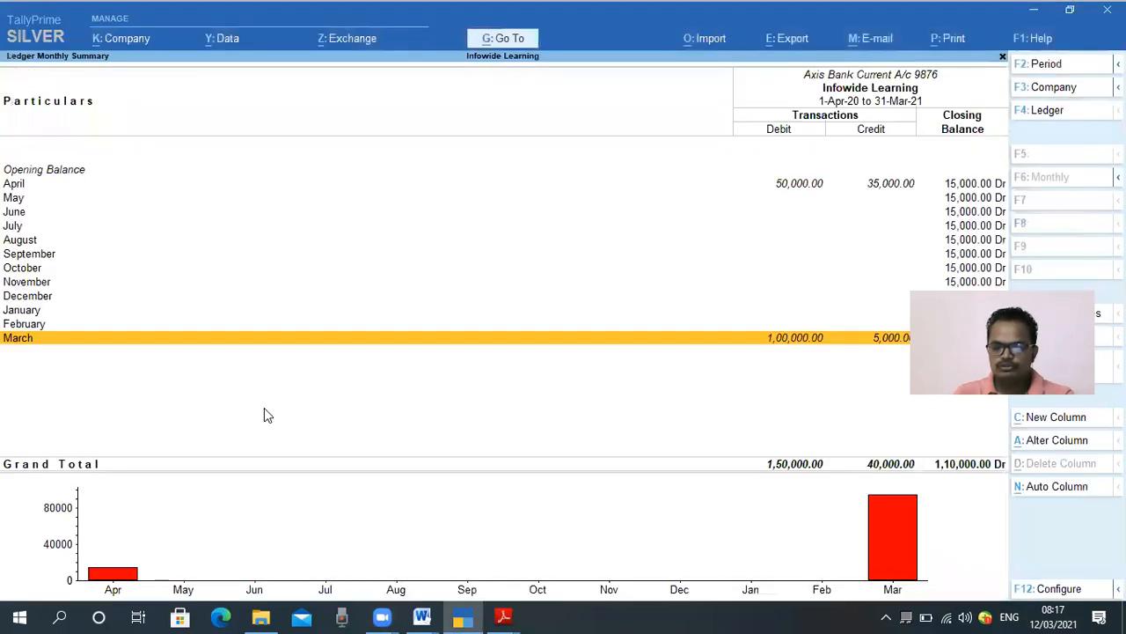
key(Escape)
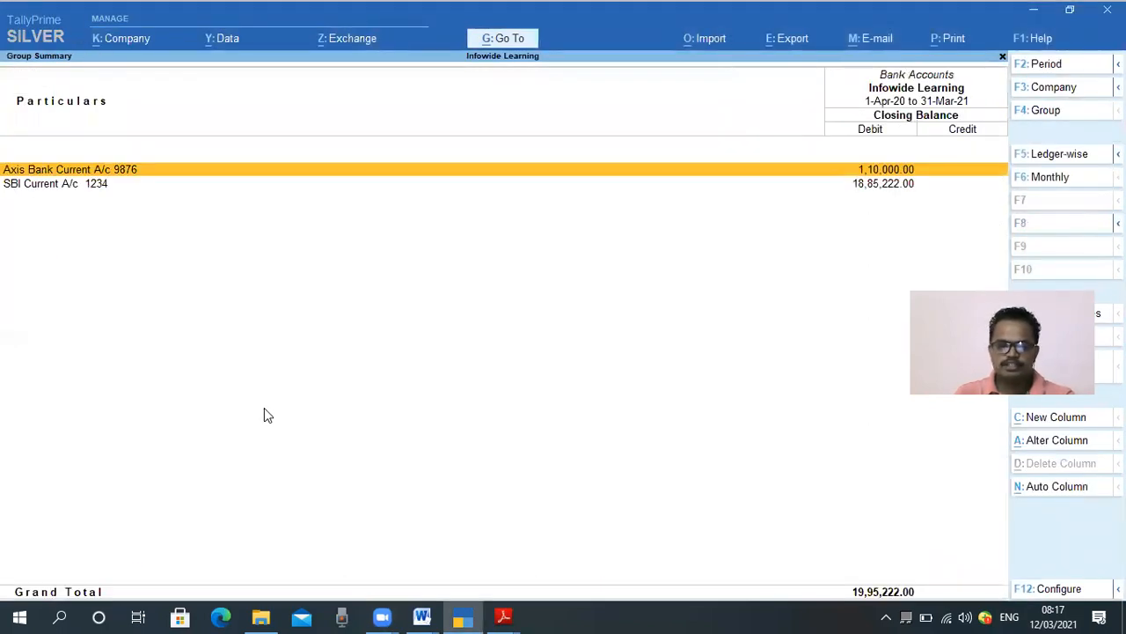
Step: Open the March ledger vouchers of the SBI current account and examine its Cash and Axis Bank Contra entries
key(Down)
key(Return)
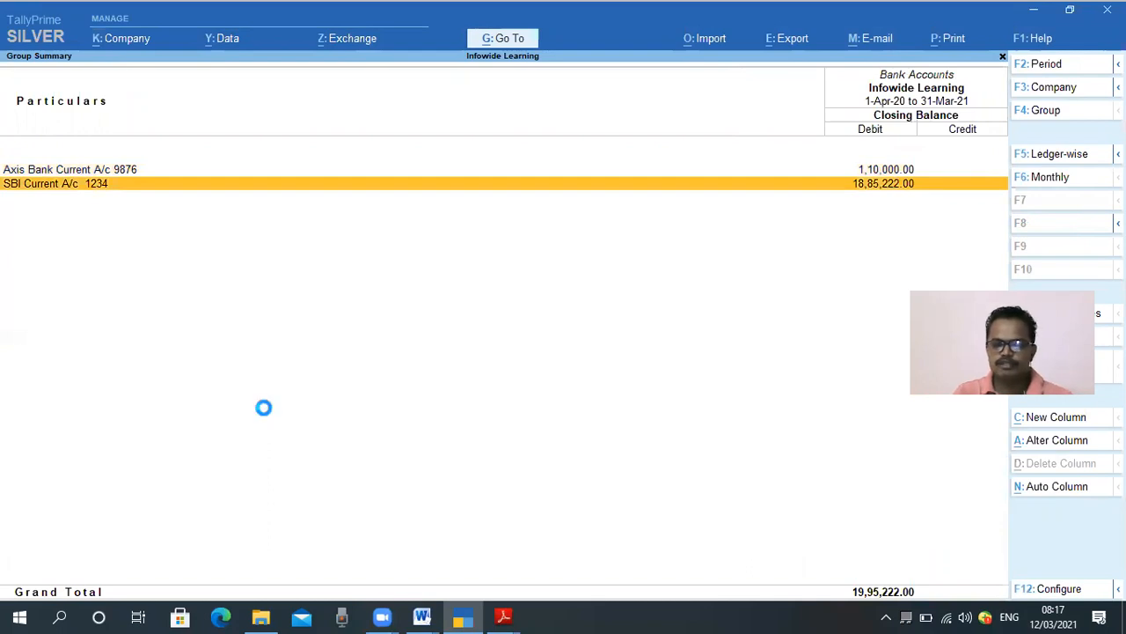
key(Return)
key(Down)
key(Down)
key(Down)
key(Down)
key(Down)
key(Down)
key(Down)
key(Up)
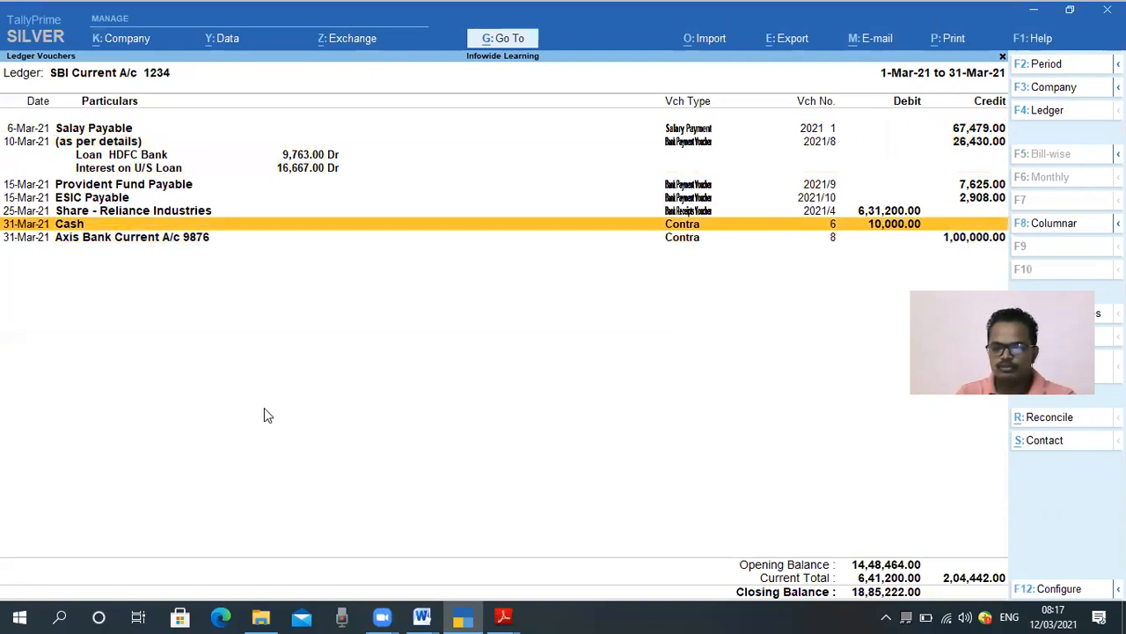
key(Down)
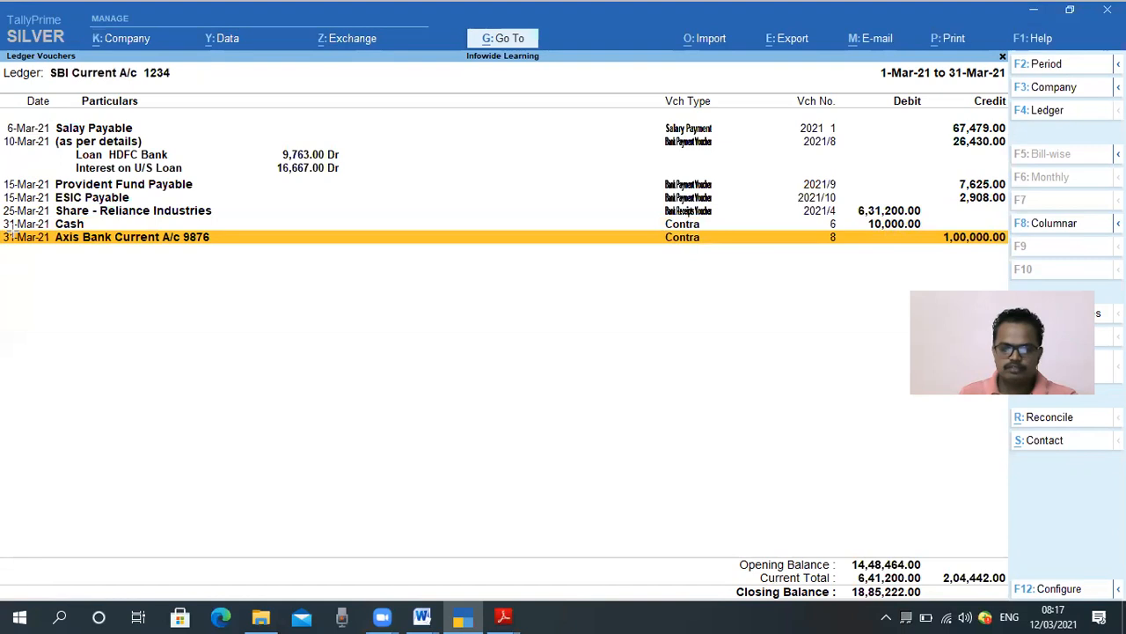
Step: Mark the Axis Bank transfer entry and its credit amount in the SBI ledger, then return to the Bank Accounts summary
mouse_move(3, 231)
mouse_down()
mouse_move(206, 262)
mouse_move(237, 250)
mouse_up()
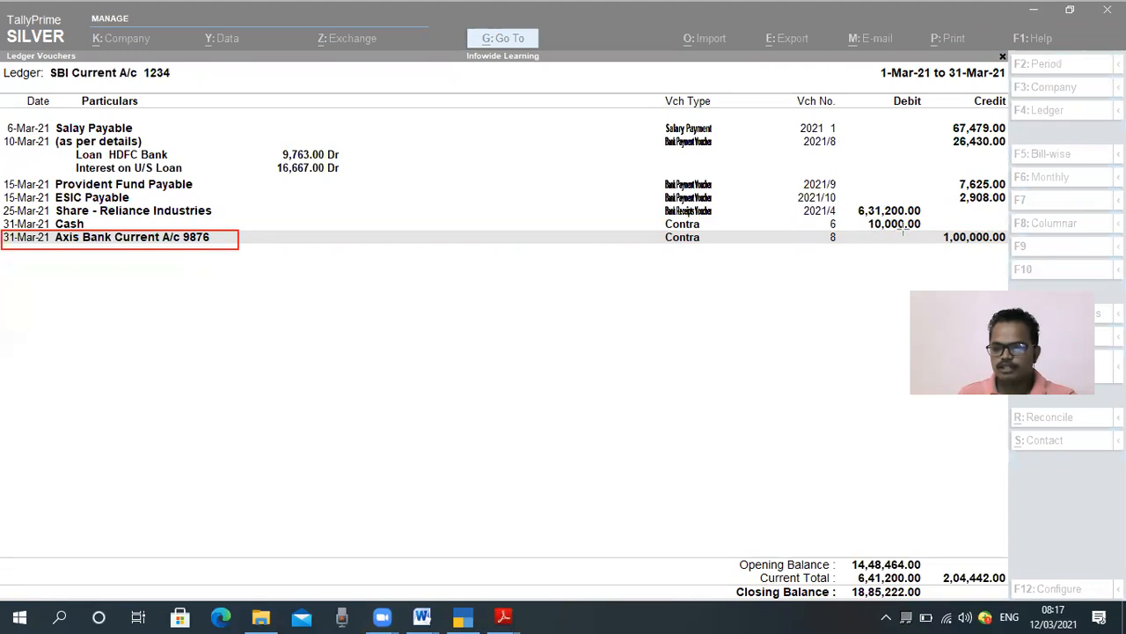
drag(935, 225, 1004, 249)
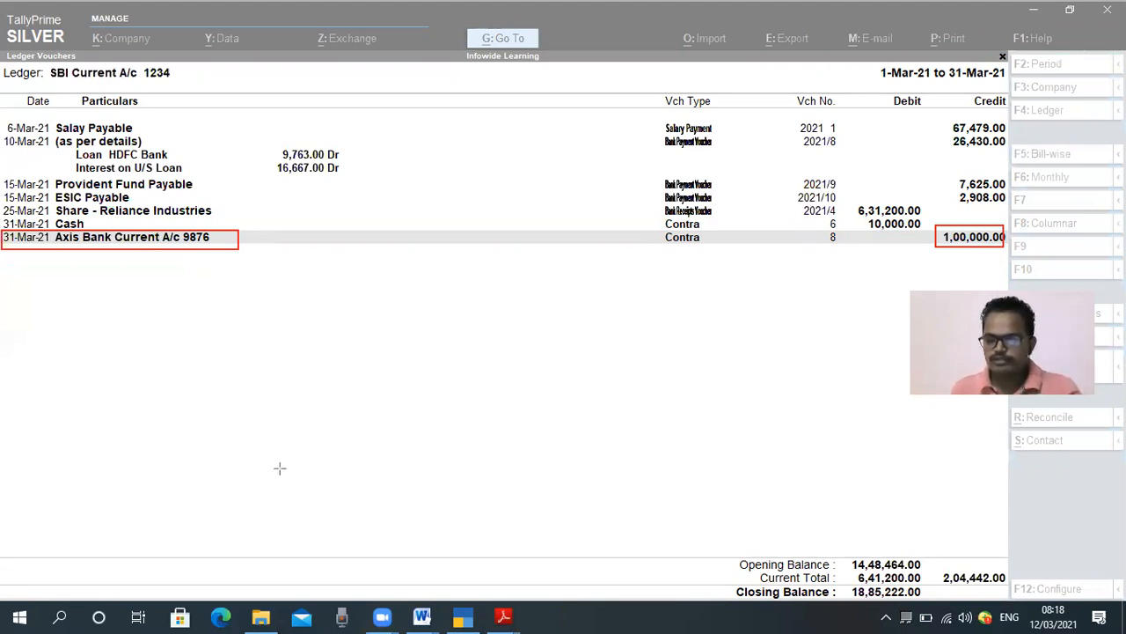
drag(163, 346, 167, 346)
click(167, 383)
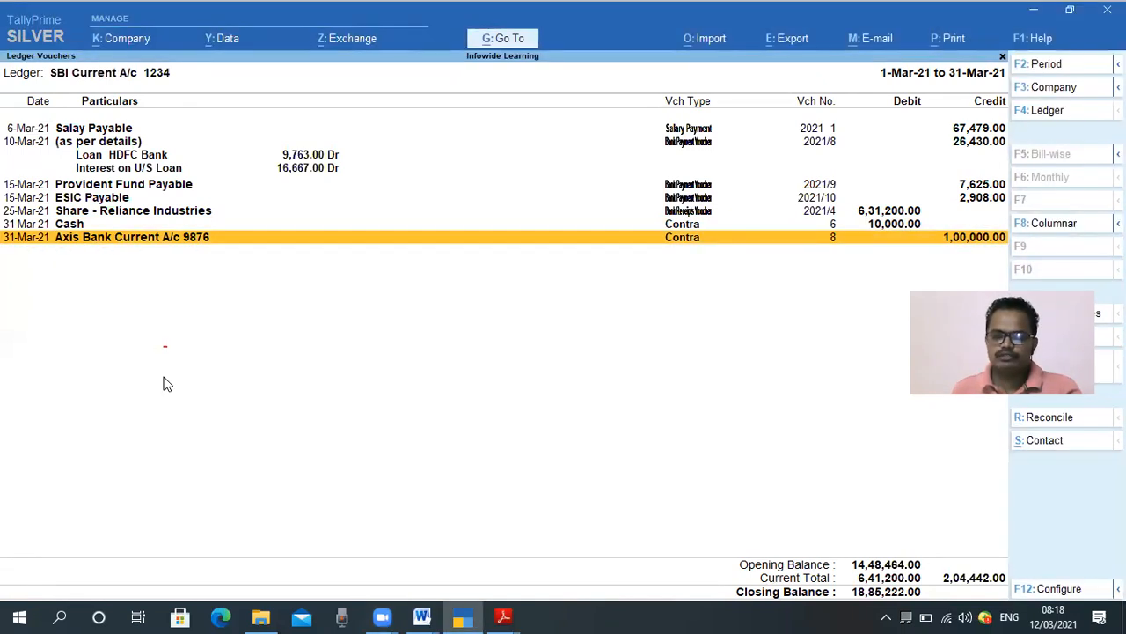
key(Escape)
key(Escape)
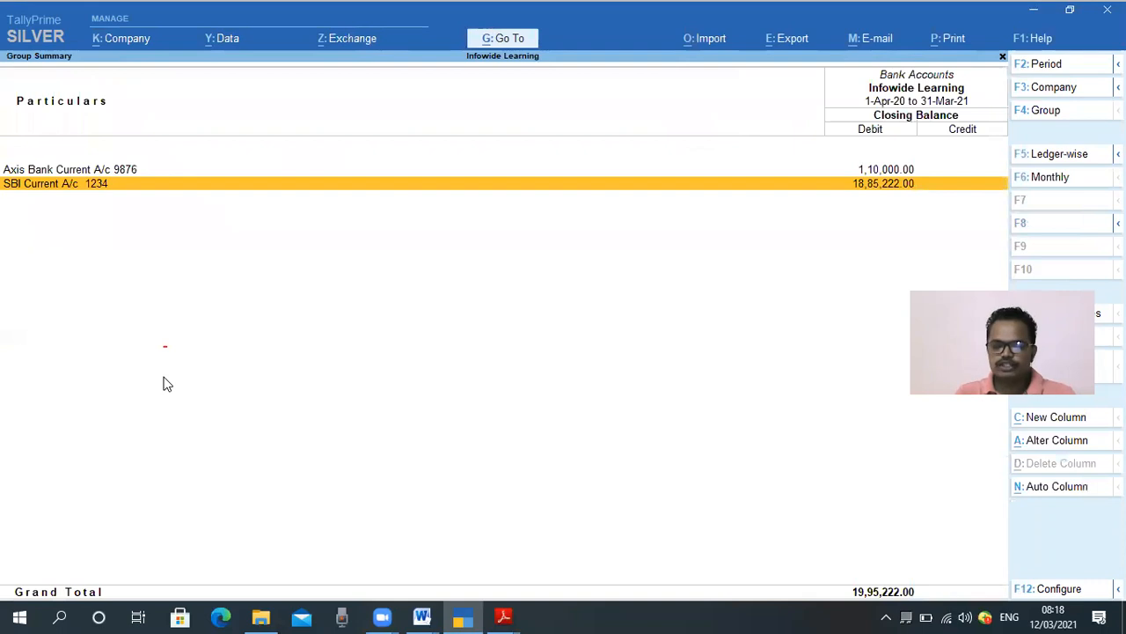
Step: Examine the Sundry Debtors group under Current Assets, then return to the Gateway of Tally without quitting
key(Escape)
key(Up)
key(Up)
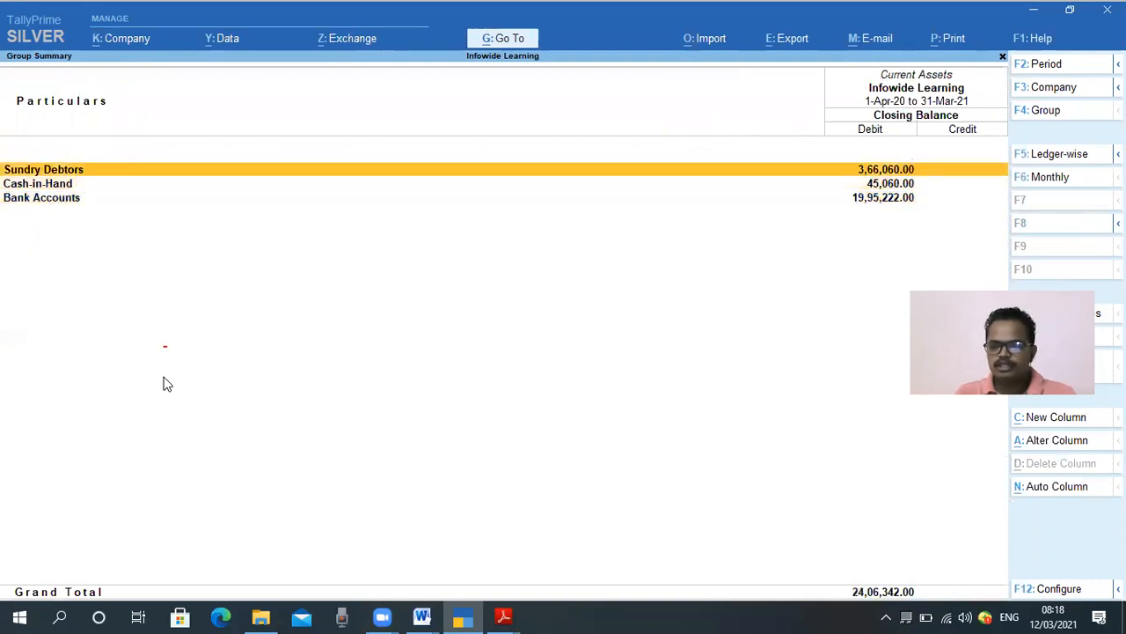
key(Return)
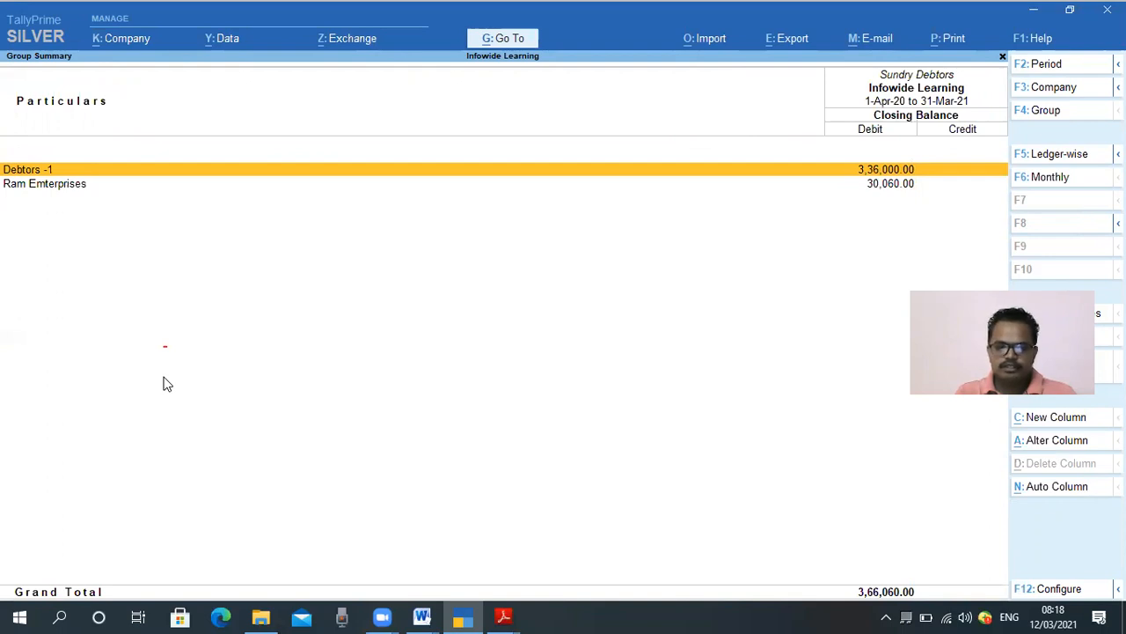
key(Escape)
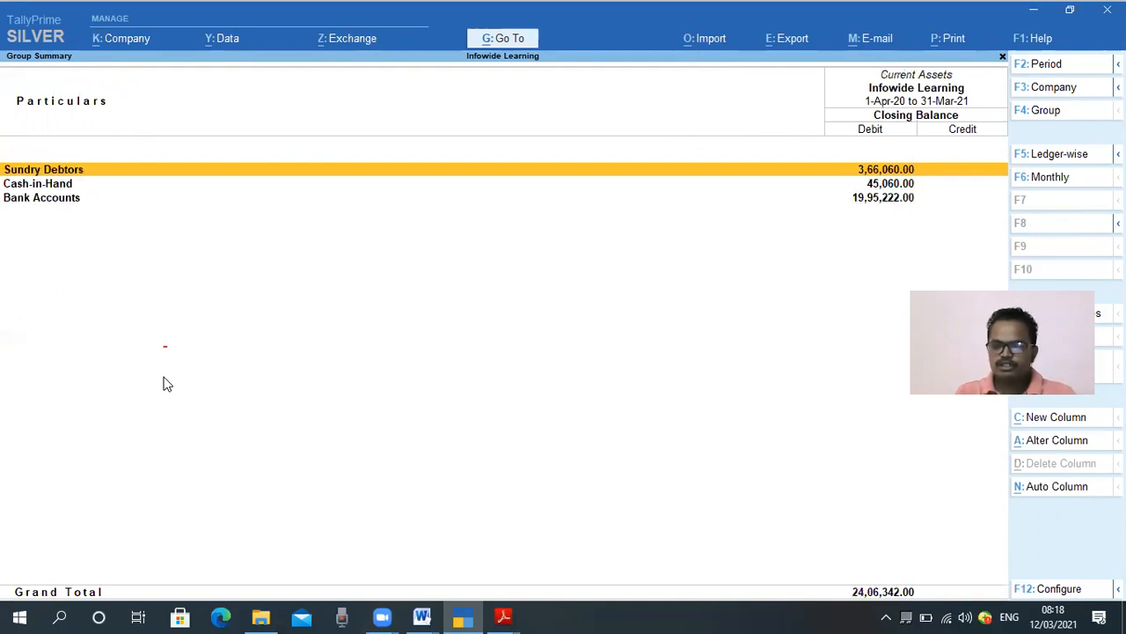
key(Escape)
key(Escape)
key(Escape)
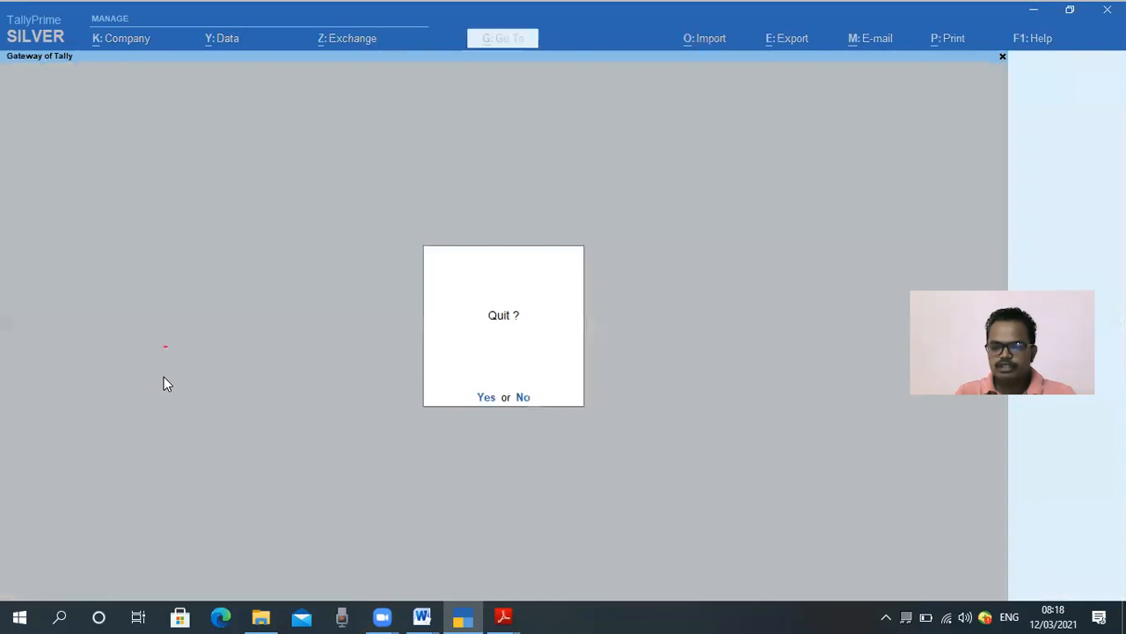
key(Escape)
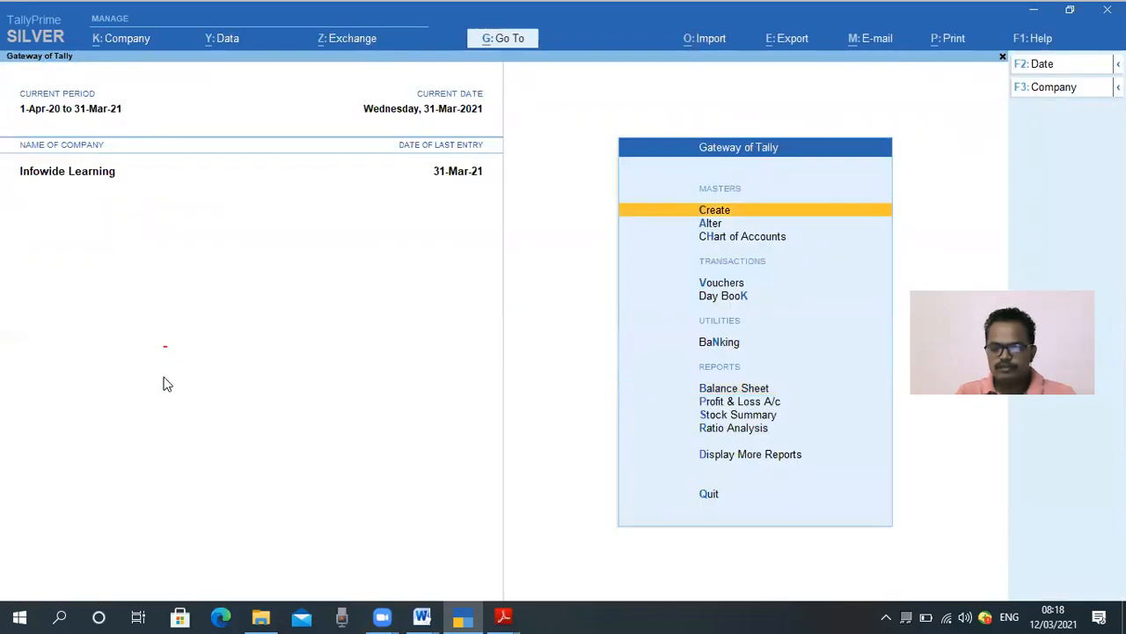
Step: Start a new receipt voucher using the Bank Receipts Voucher type
key(v)
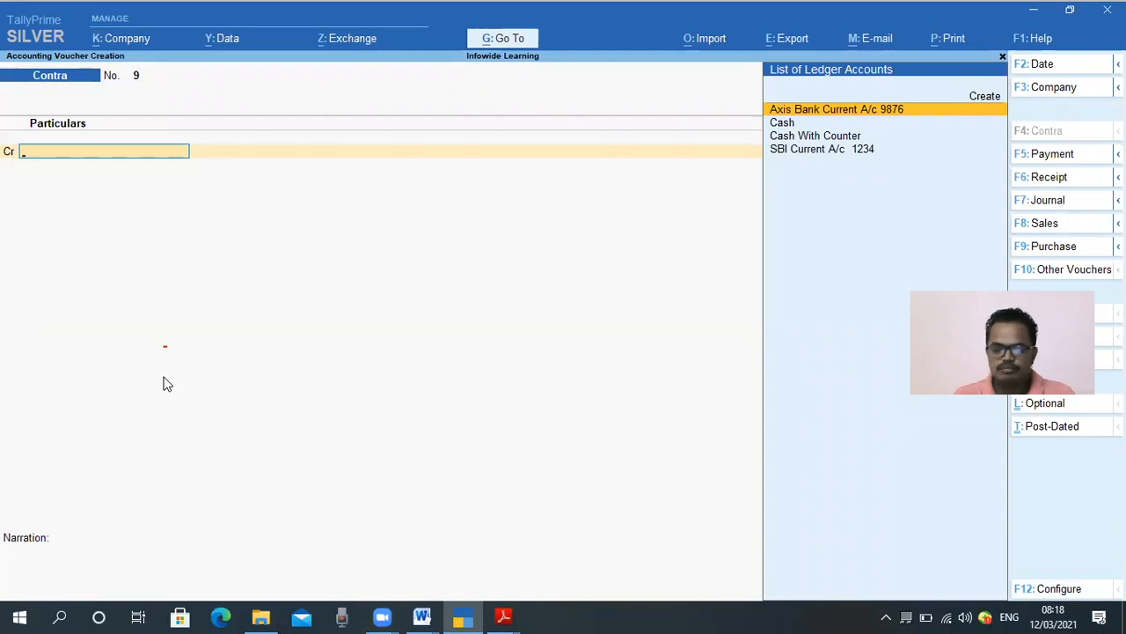
key(F6)
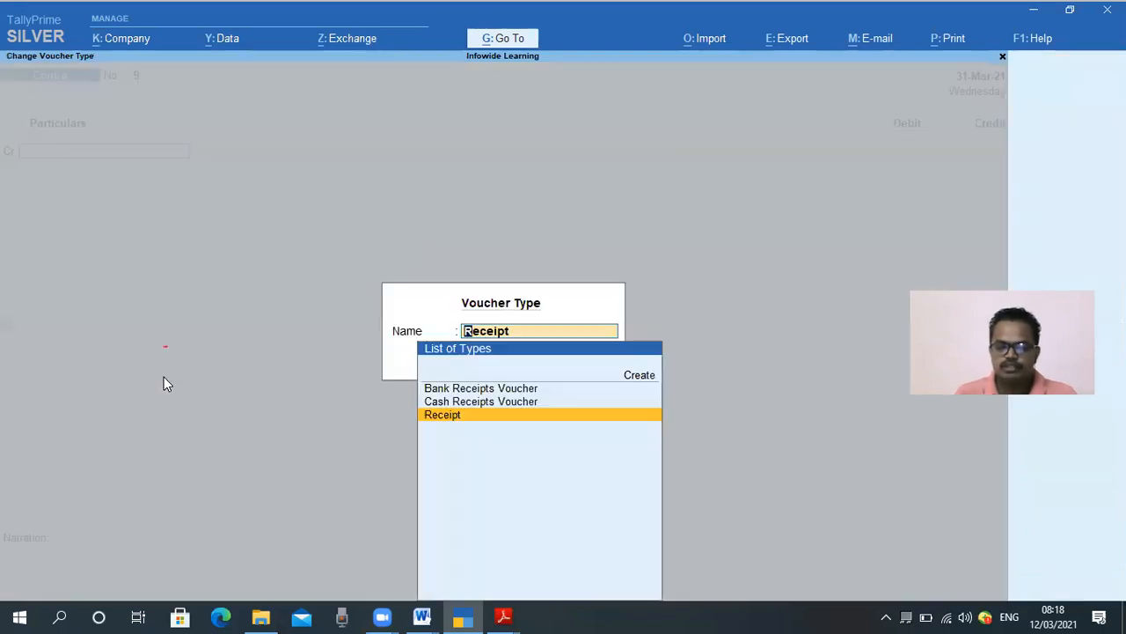
key(Up)
key(Up)
key(Up)
key(Down)
key(Down)
key(Down)
key(Up)
key(Up)
key(Up)
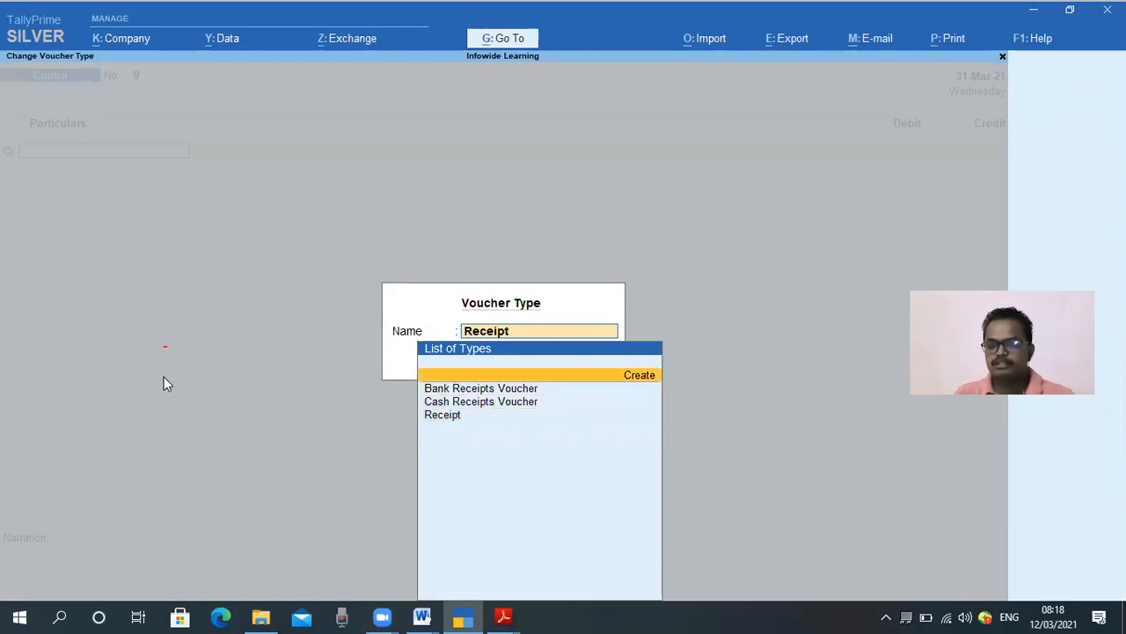
key(Down)
key(Return)
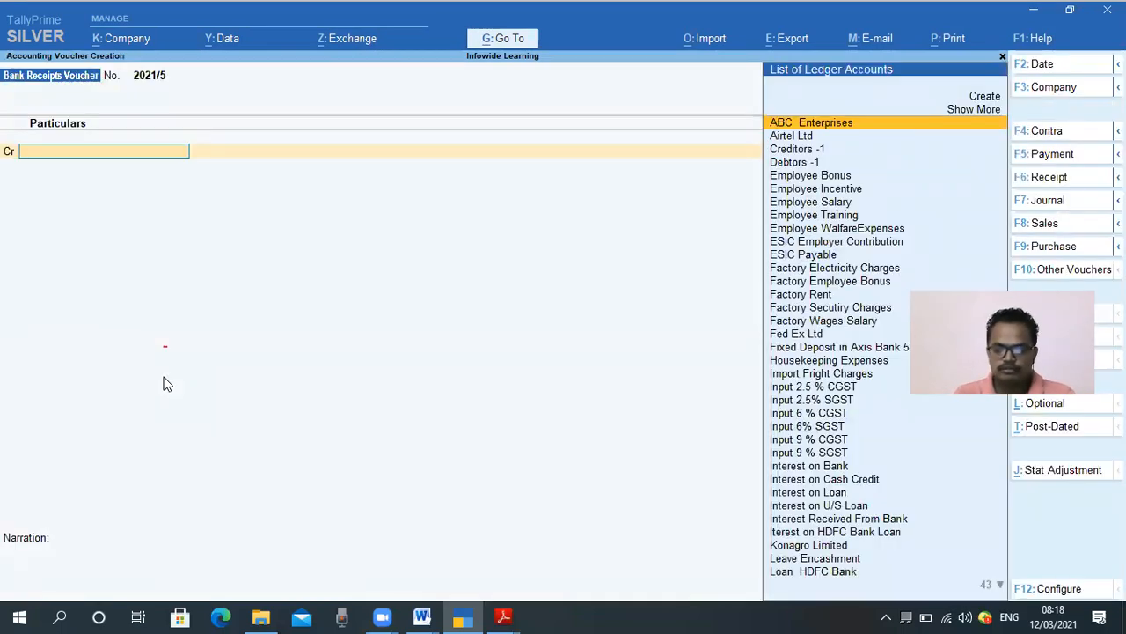
Step: Credit the Debtors -1 ledger with 336000 in the Bank Receipts Voucher
text(Deb)
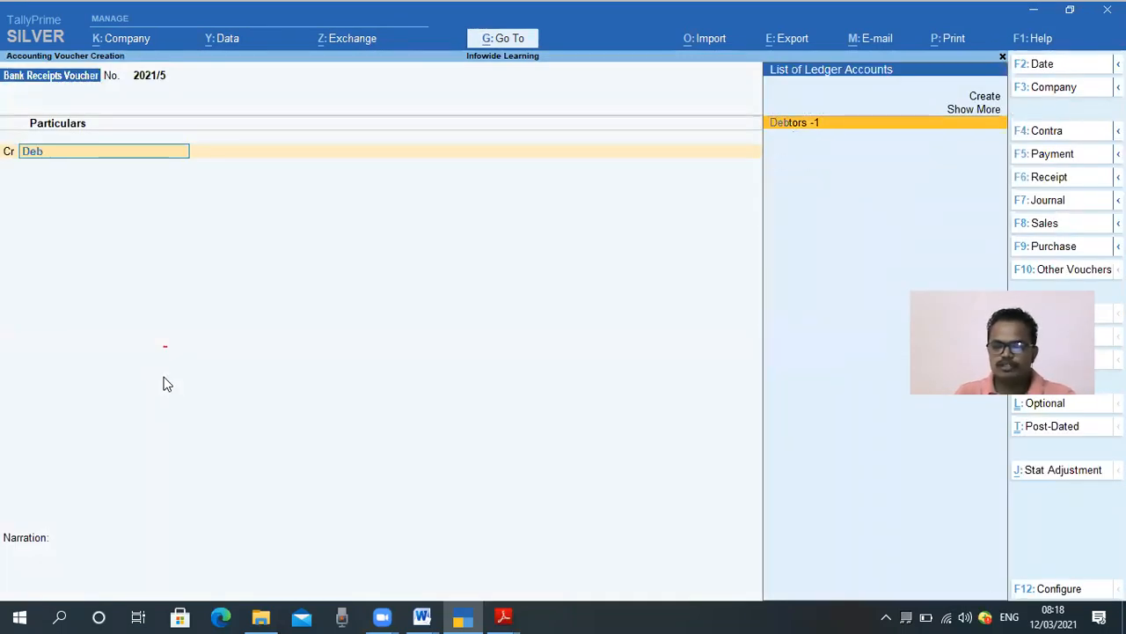
key(Return)
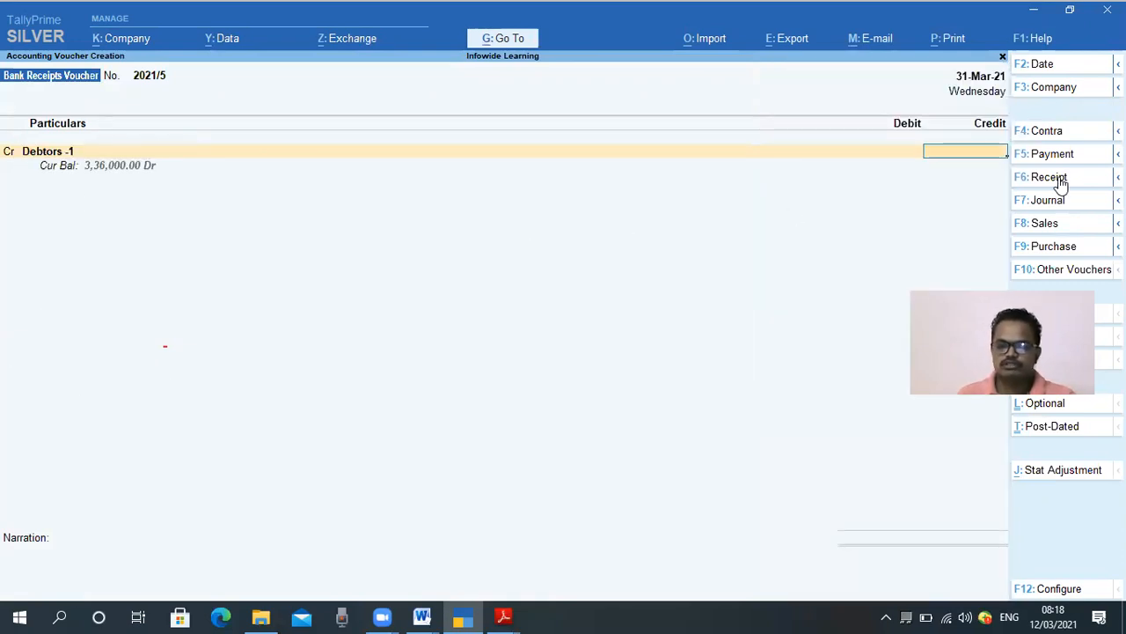
text(3336)
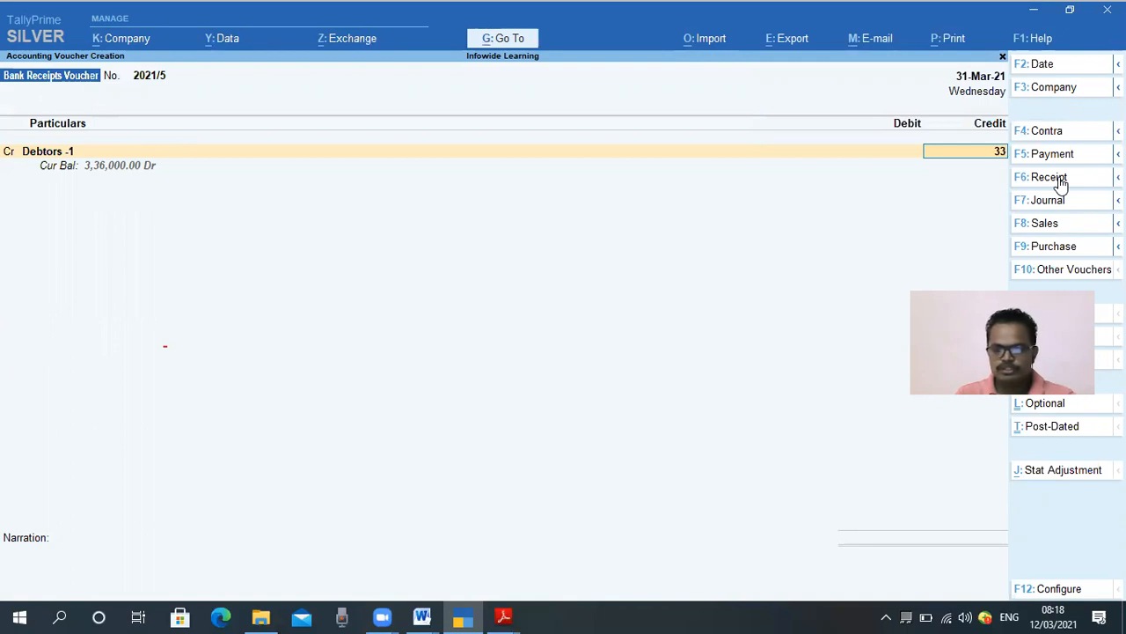
key(BackSpace)
key(BackSpace)
text(6000)
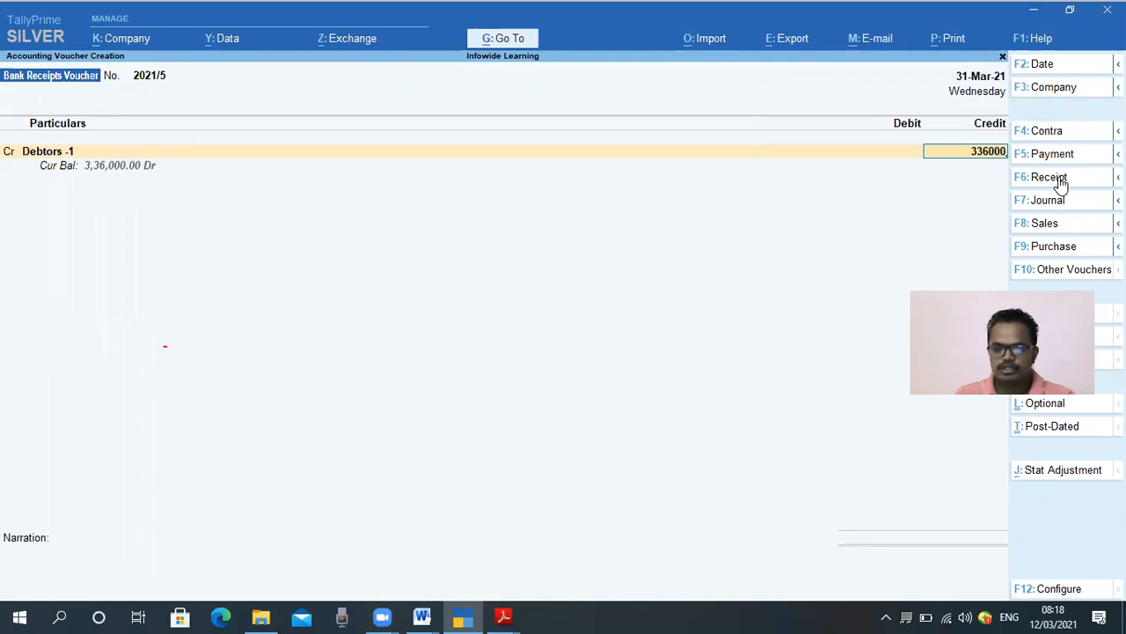
key(Return)
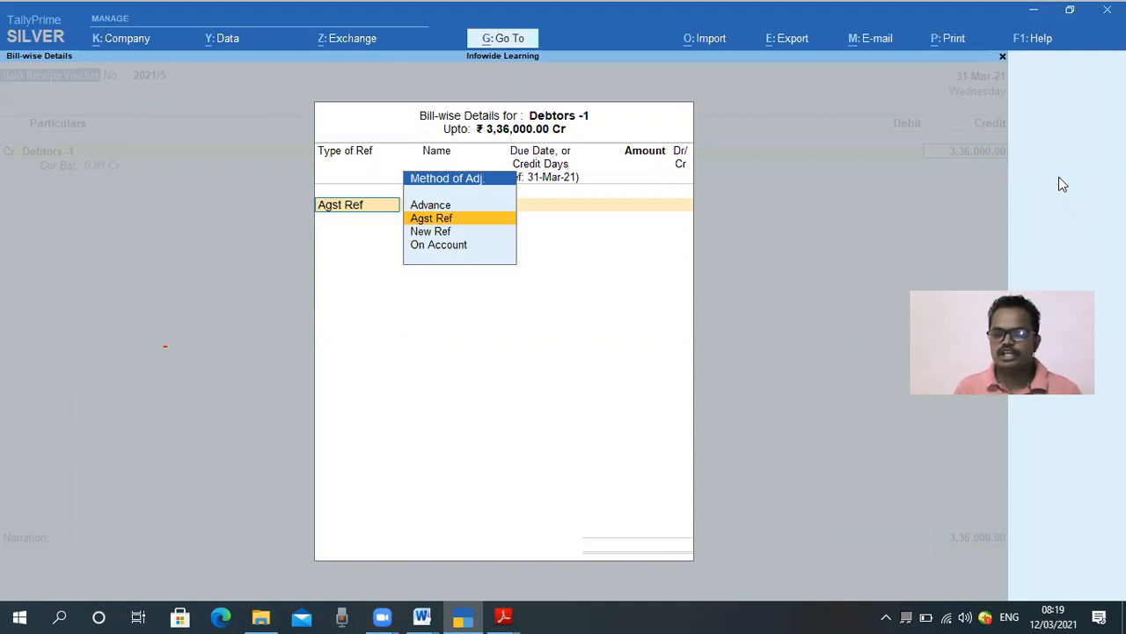
Step: Allocate the full 3,36,000.00 credit as Agst Ref against pending bill 5 of Debtors -1
key(Return)
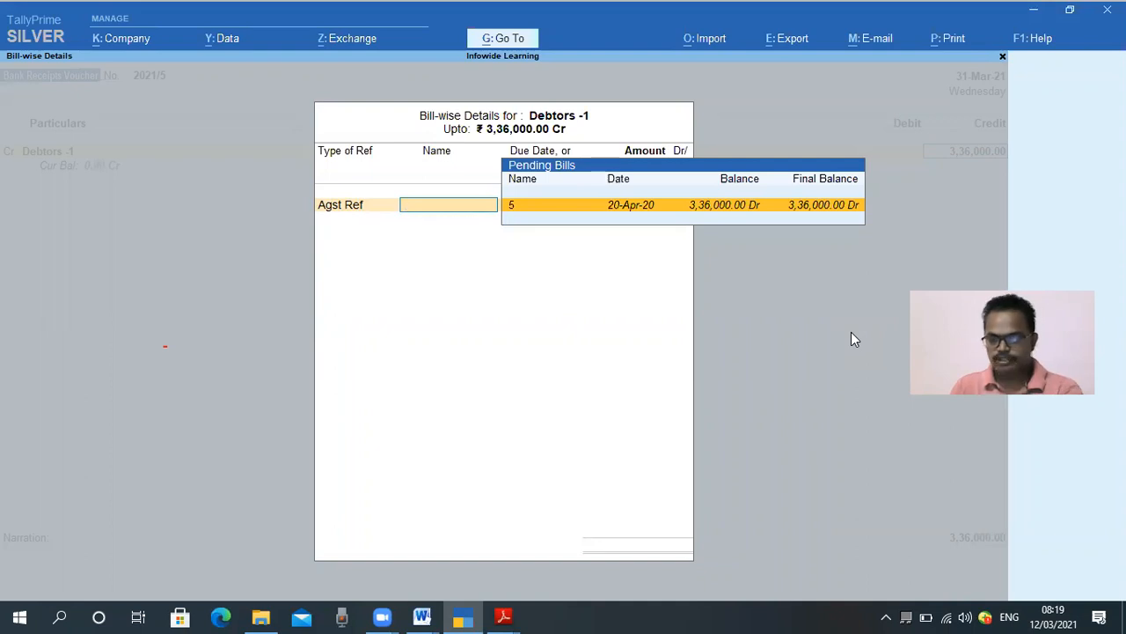
key(Return)
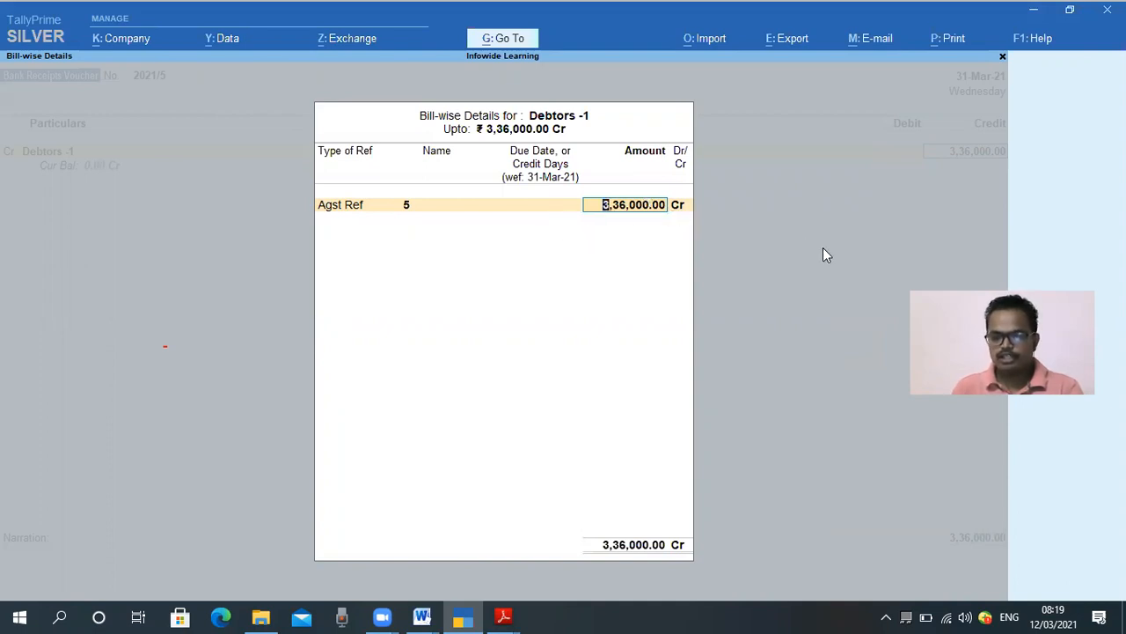
key(Return)
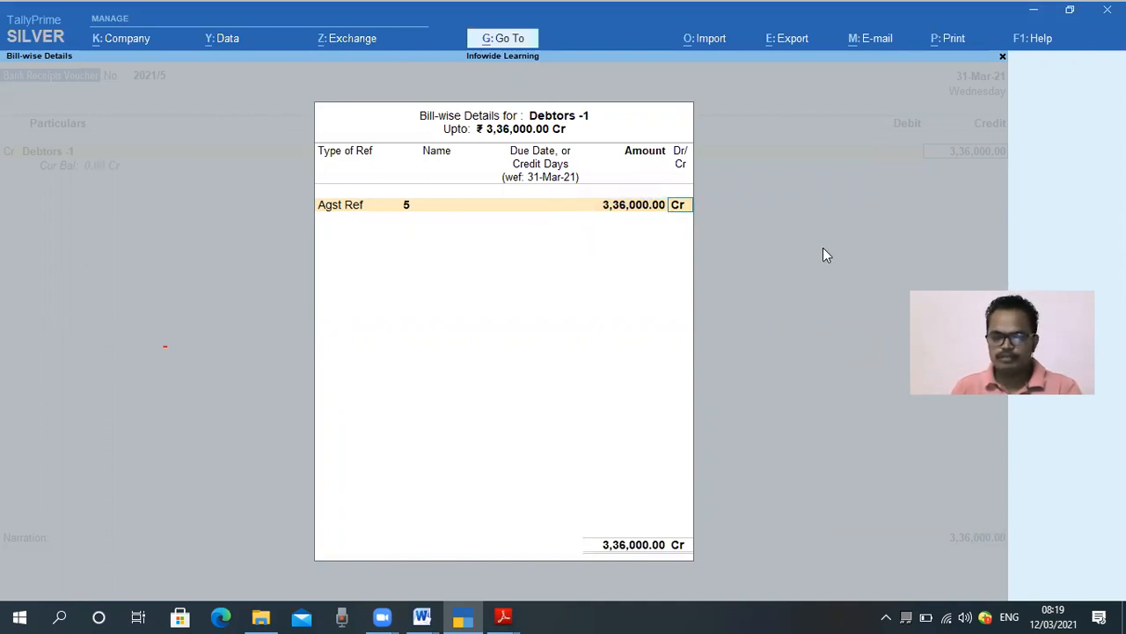
key(Return)
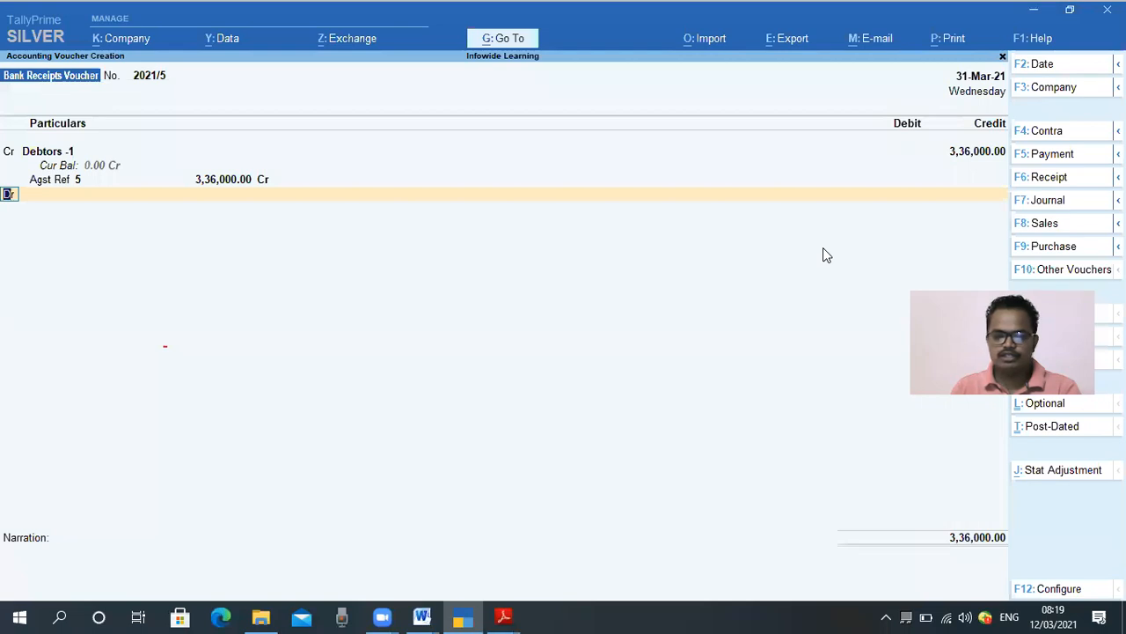
Step: Choose the SBI current account as the debit ledger, then mark its current balance and clear the marking
key(Return)
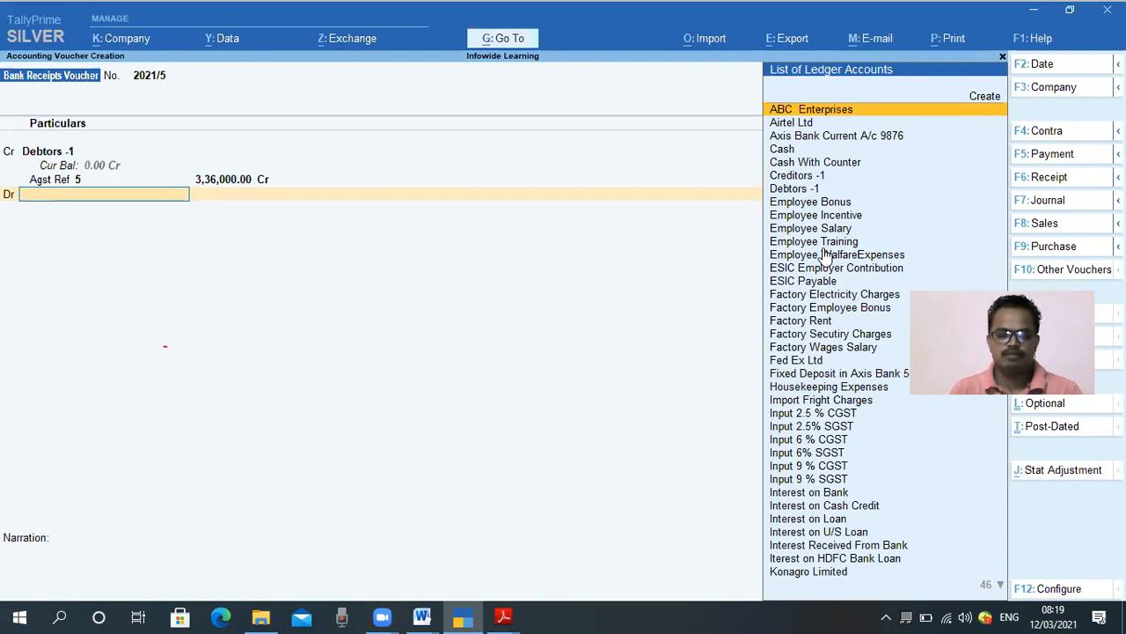
text(Sba)
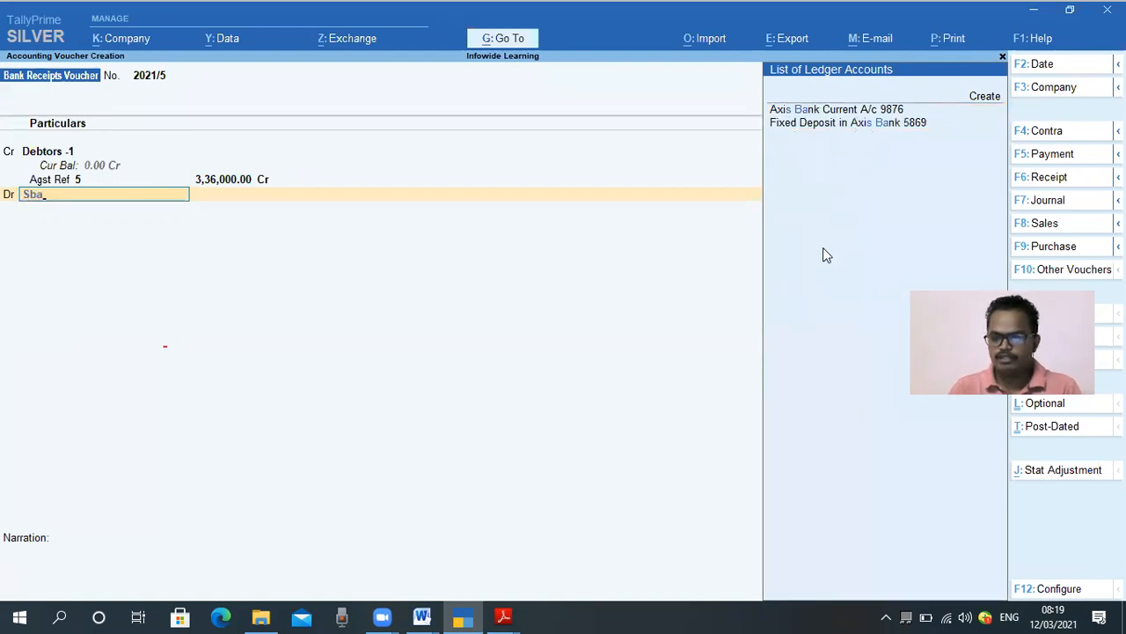
key(BackSpace)
text(i)
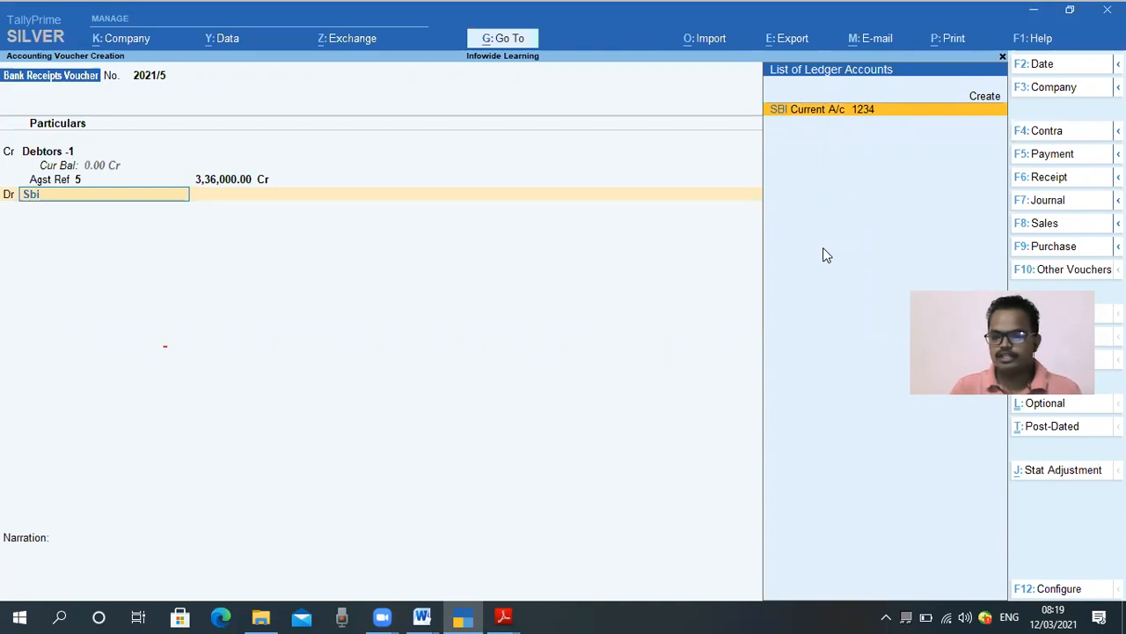
key(Return)
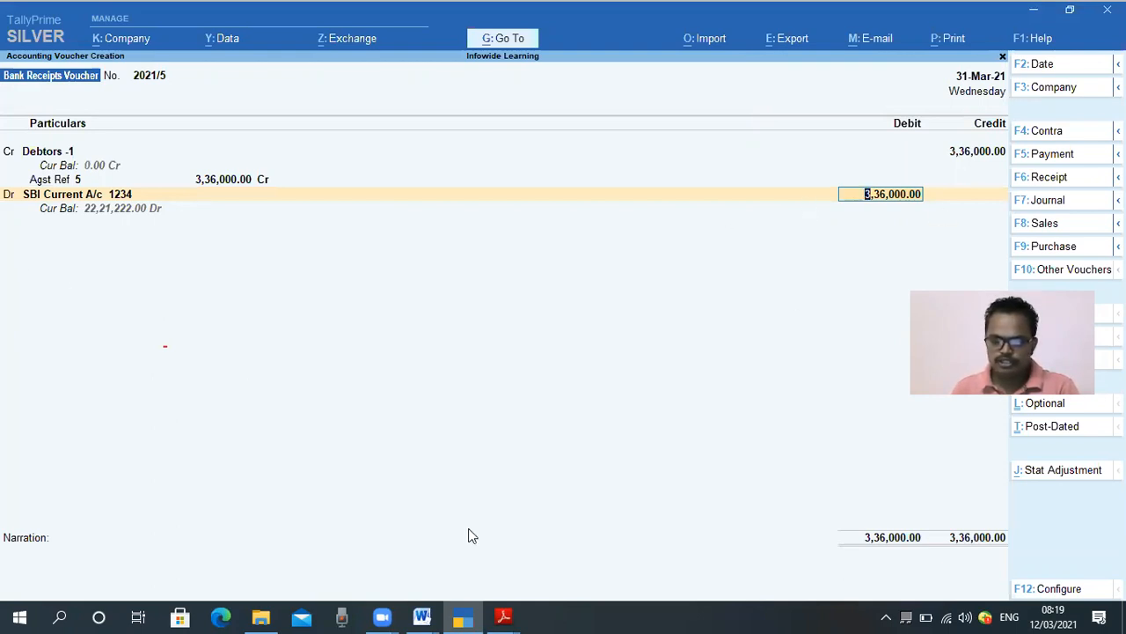
mouse_move(34, 202)
mouse_down()
mouse_move(216, 226)
mouse_move(188, 216)
mouse_up()
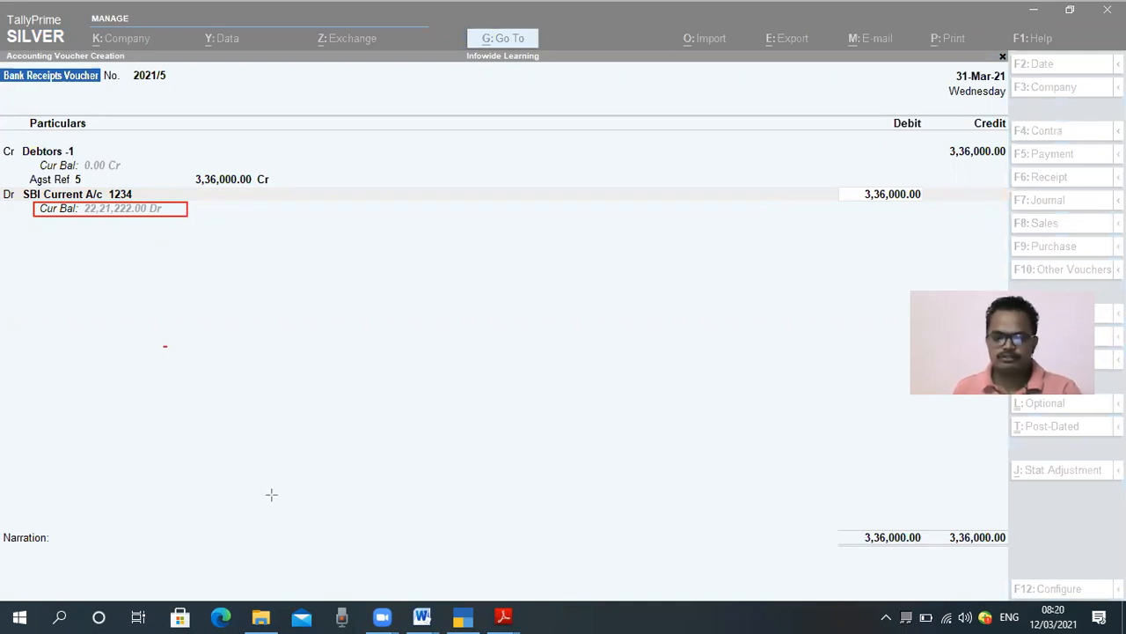
key(Escape)
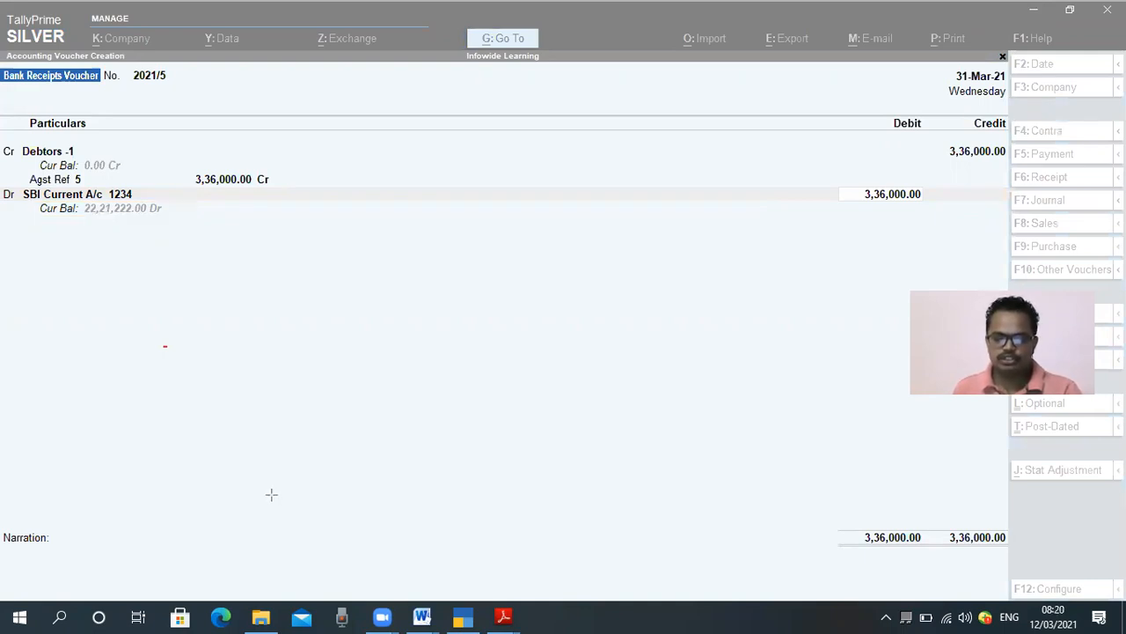
click(292, 302)
Step: Accept the 3,36,000.00 debit and allocate it as e-Fund Transfer dated 31-Mar-21, leaving the instrument number and bank blank
key(Return)
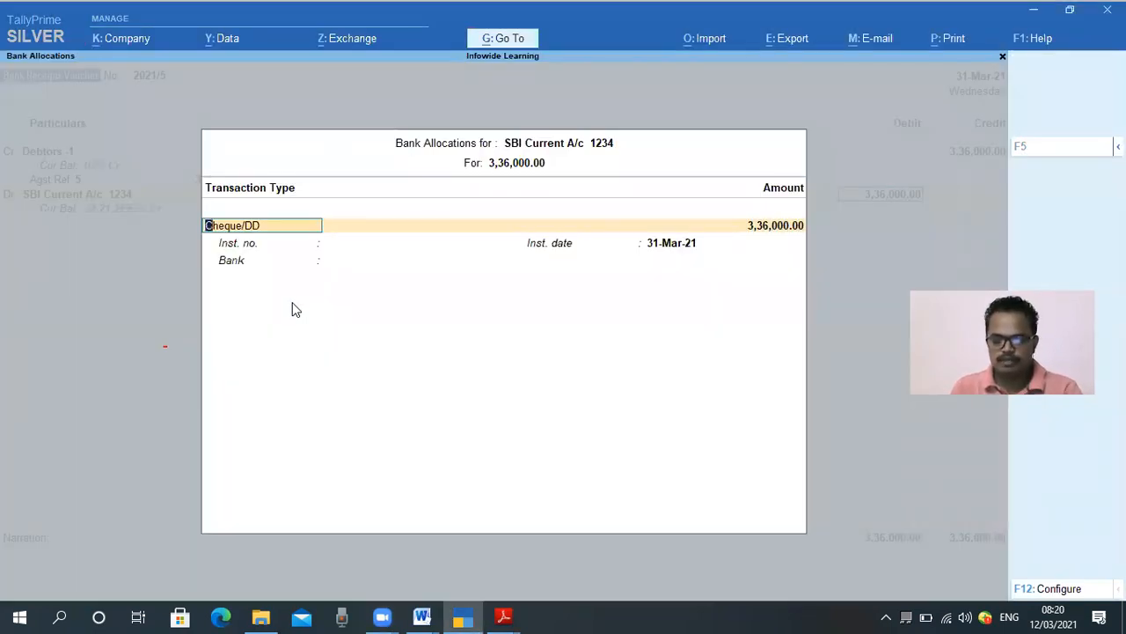
text(e)
key(Return)
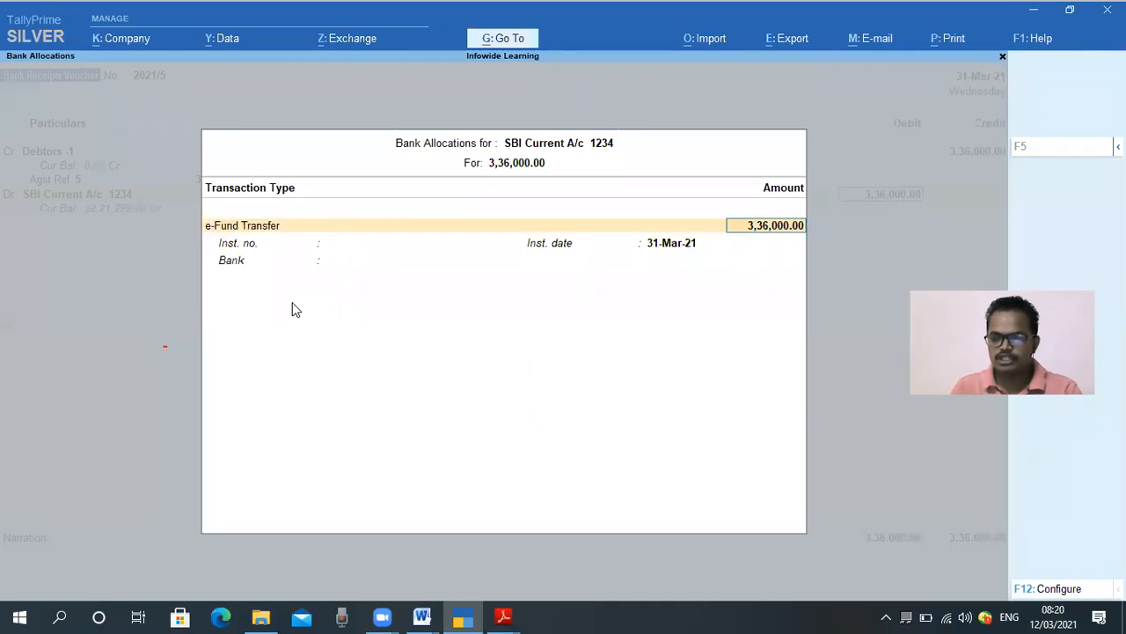
key(Return)
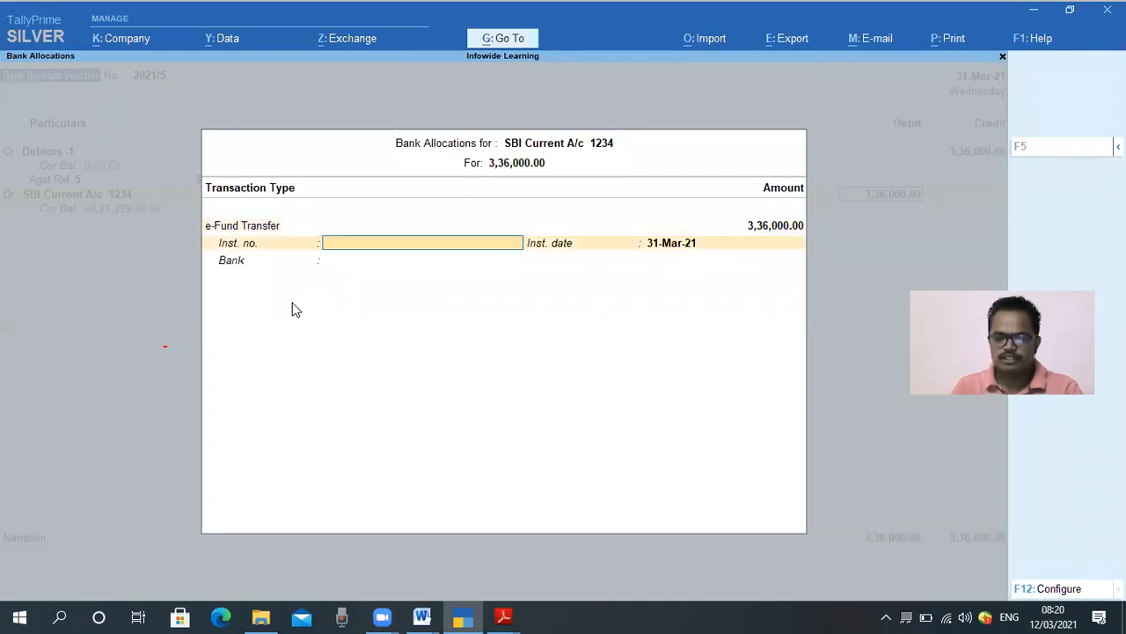
key(Return)
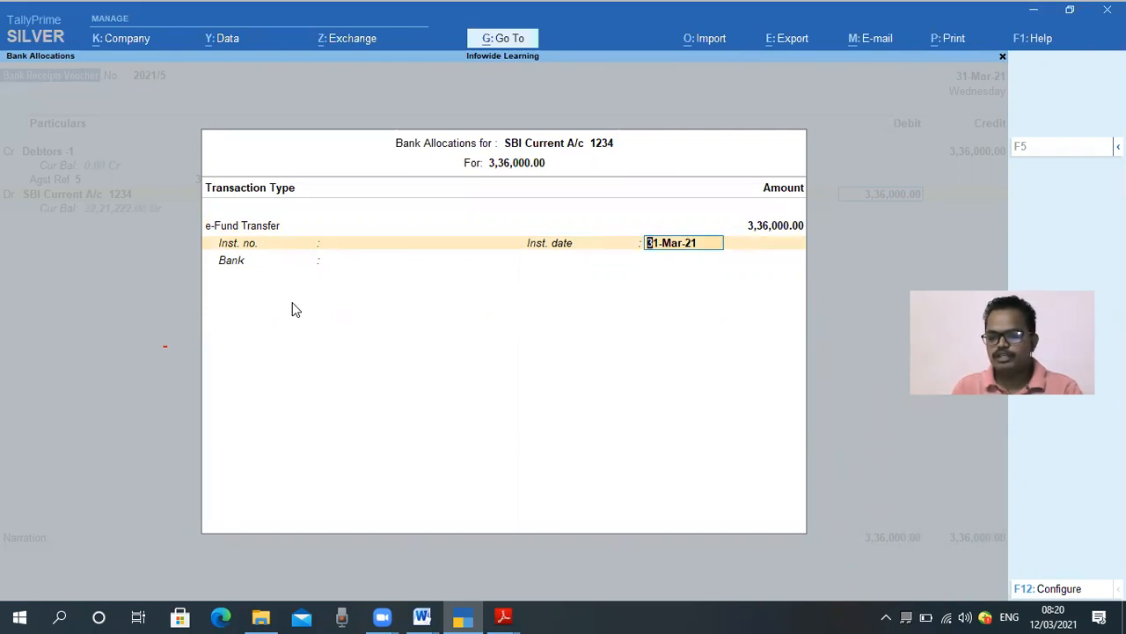
key(Return)
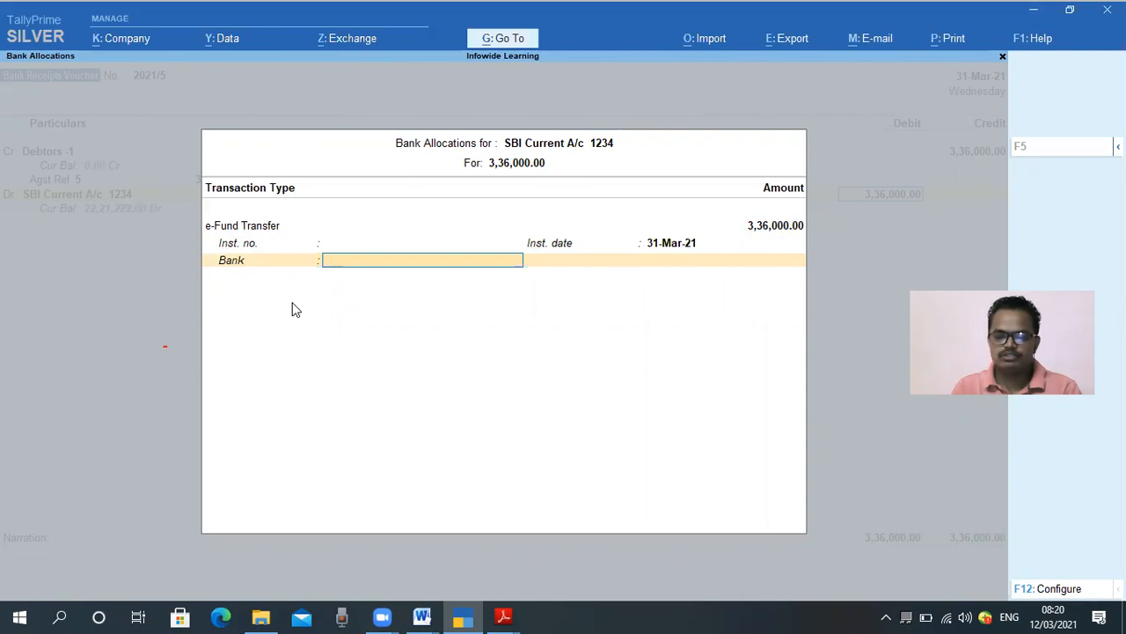
key(Return)
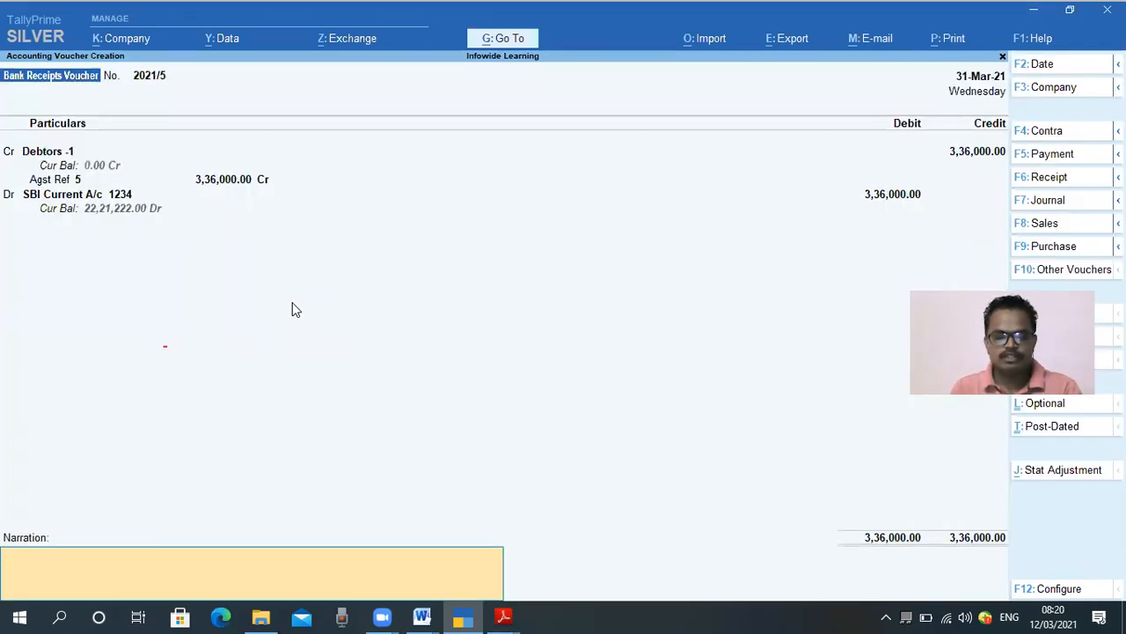
Step: Enter the narration "Being paymant Received form Debtors 1 against Invoice No 5"
text(Being paymanet)
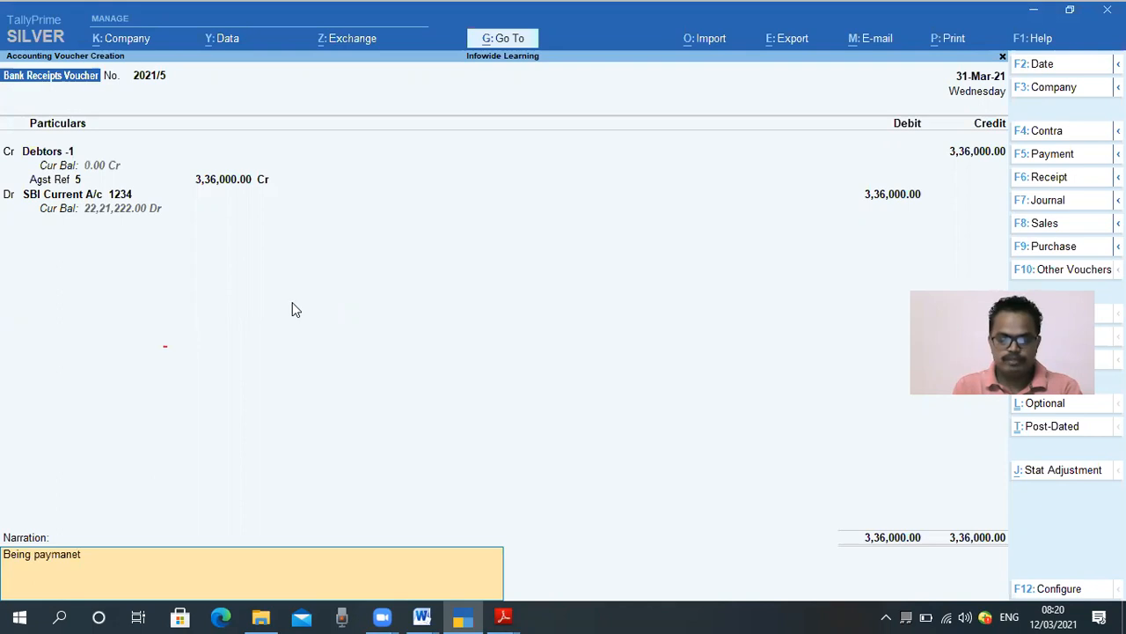
key(BackSpace)
key(BackSpace)
text(t Recei)
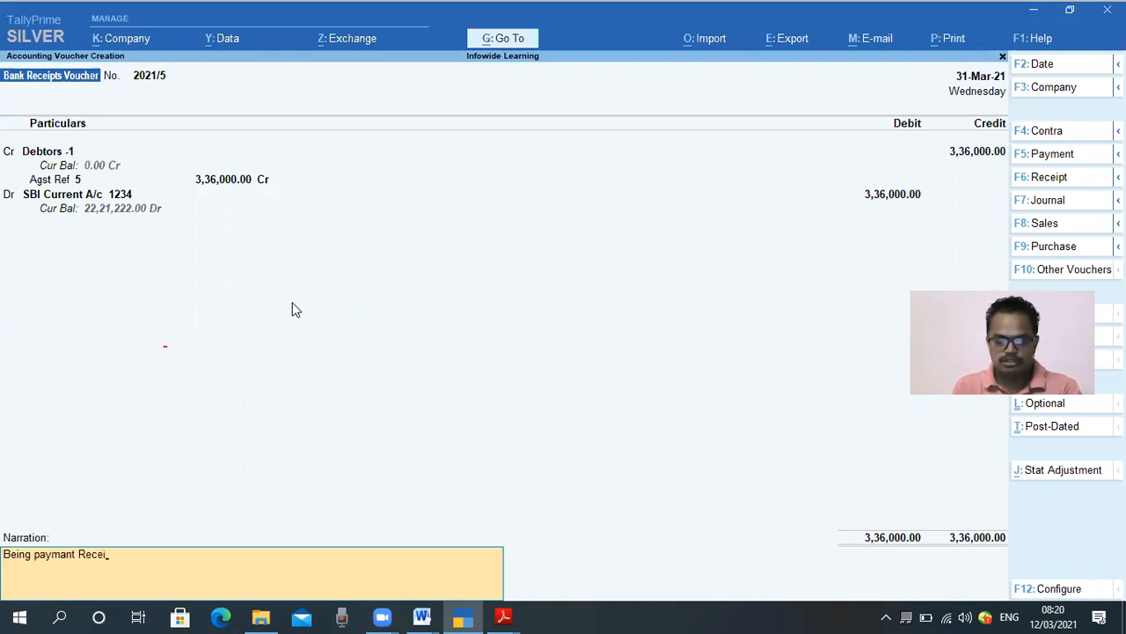
text(ved for)
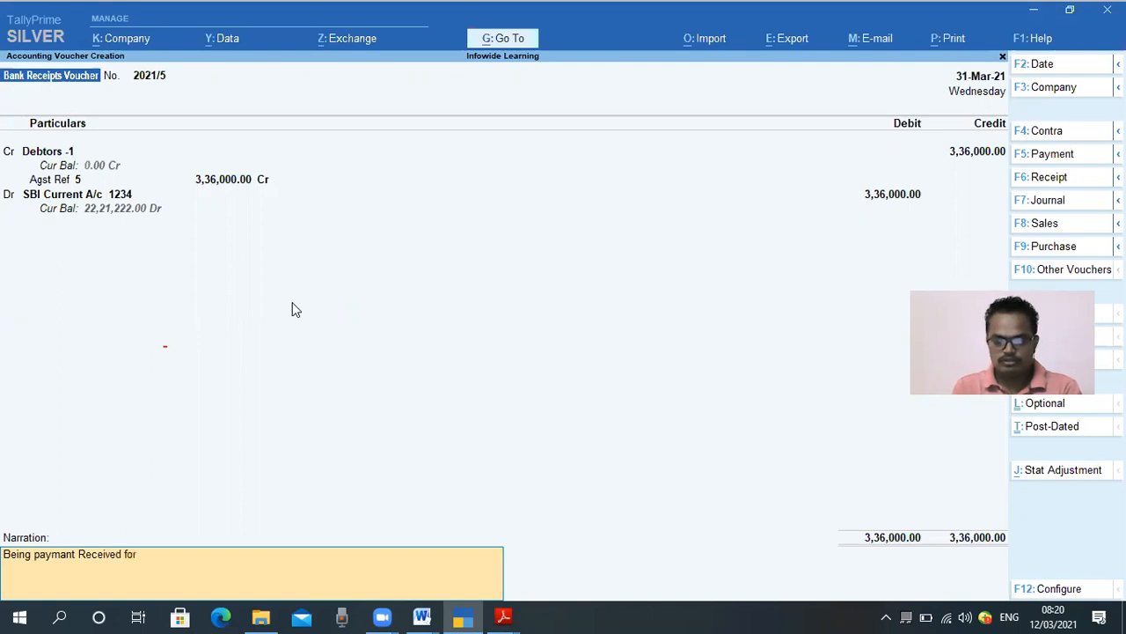
text(m De)
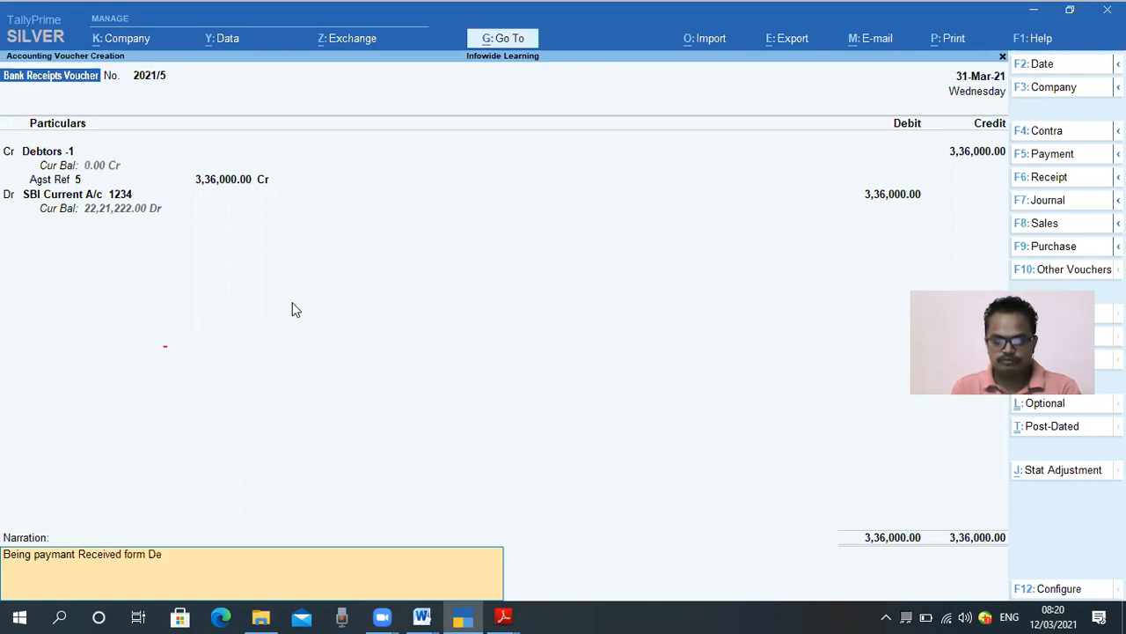
text(btors 1)
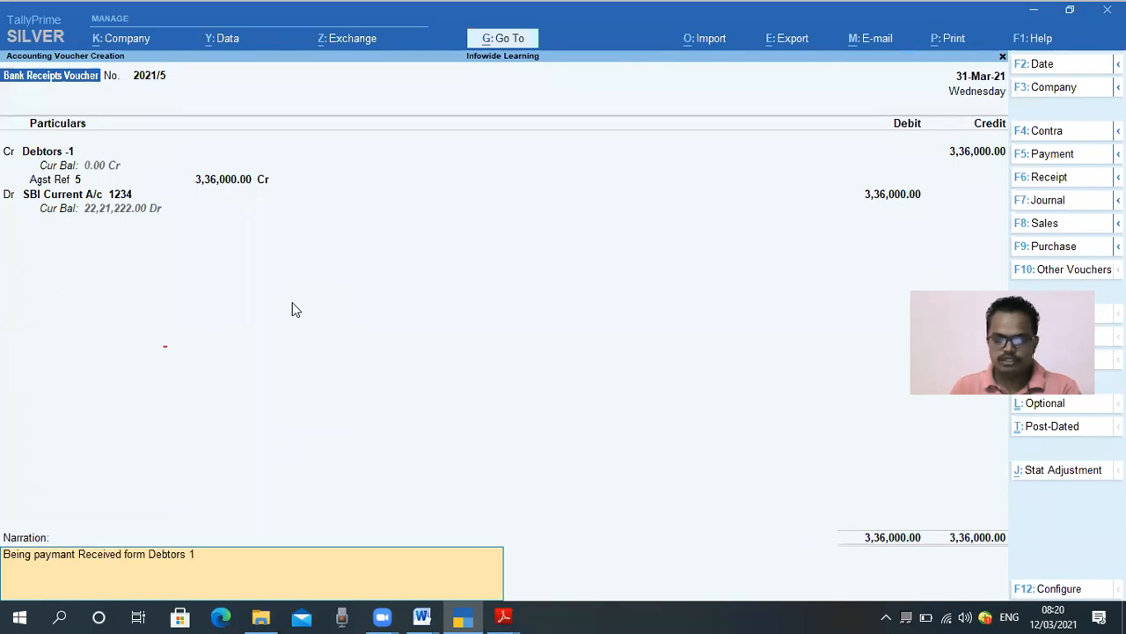
text(  against Invoic)
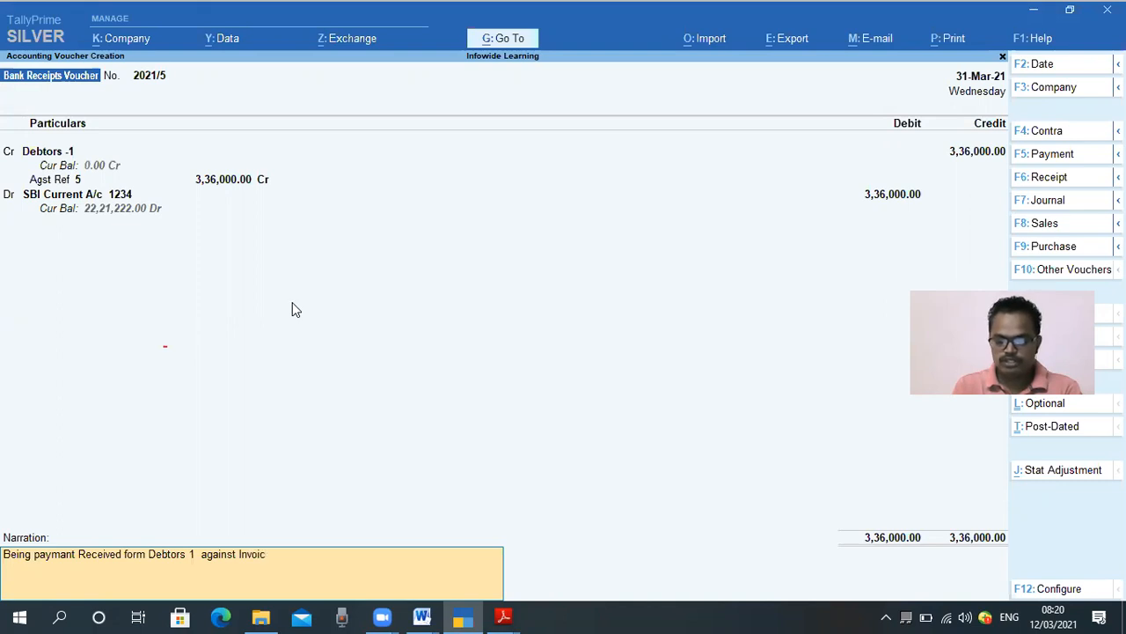
text(e No 5)
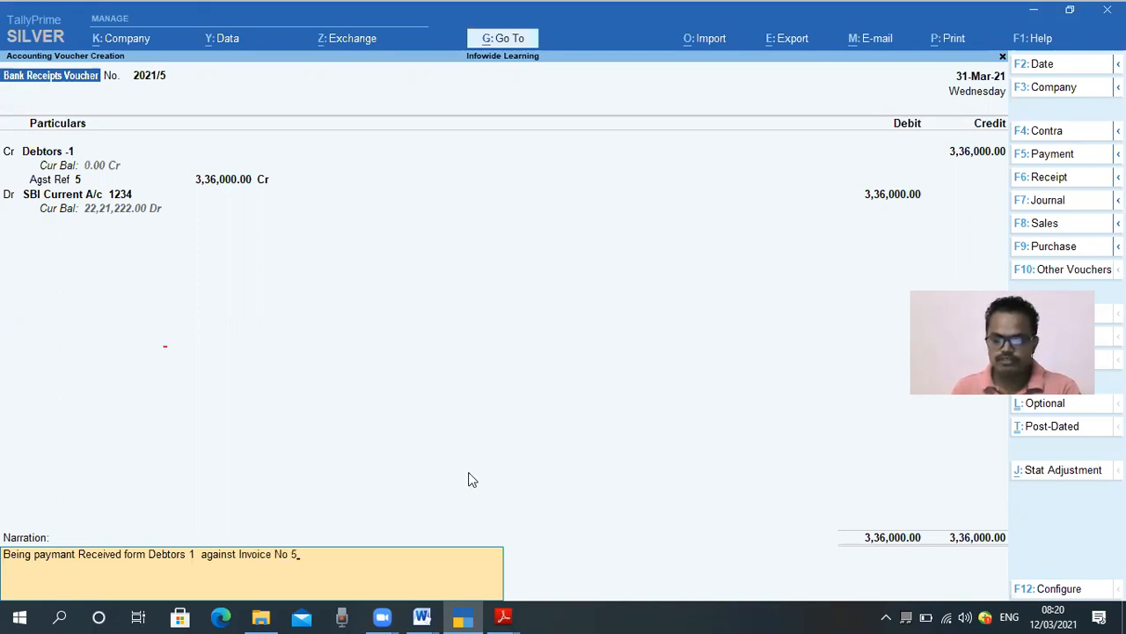
Step: Mark the Agst Ref 5 line of Debtors -1, then return to the narration and save the receipt voucher
drag(21, 169, 101, 187)
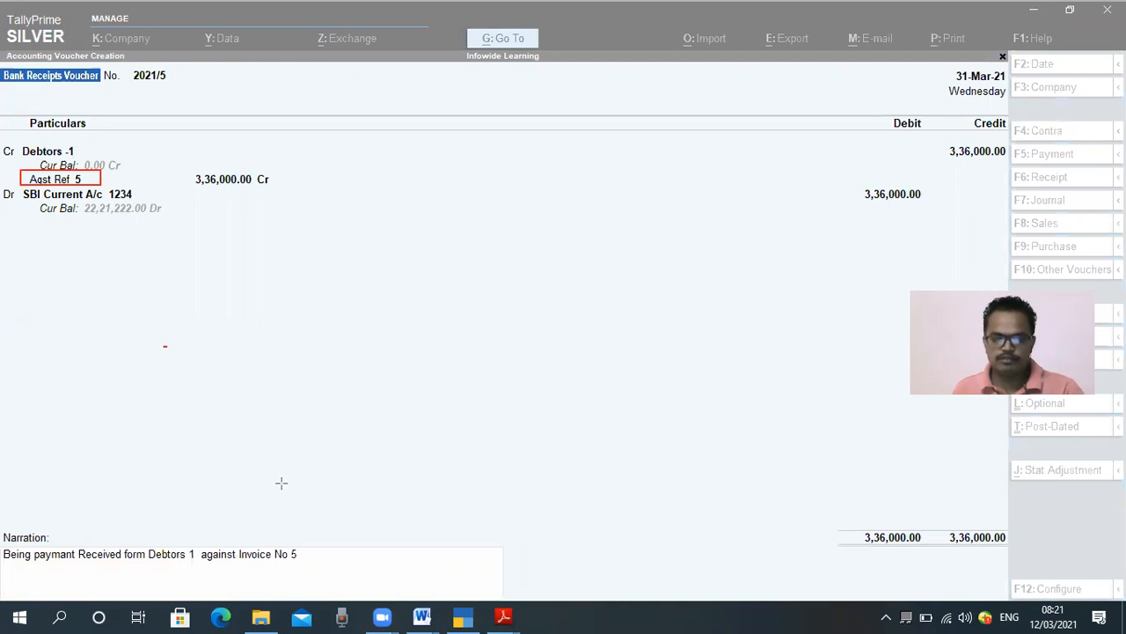
click(242, 492)
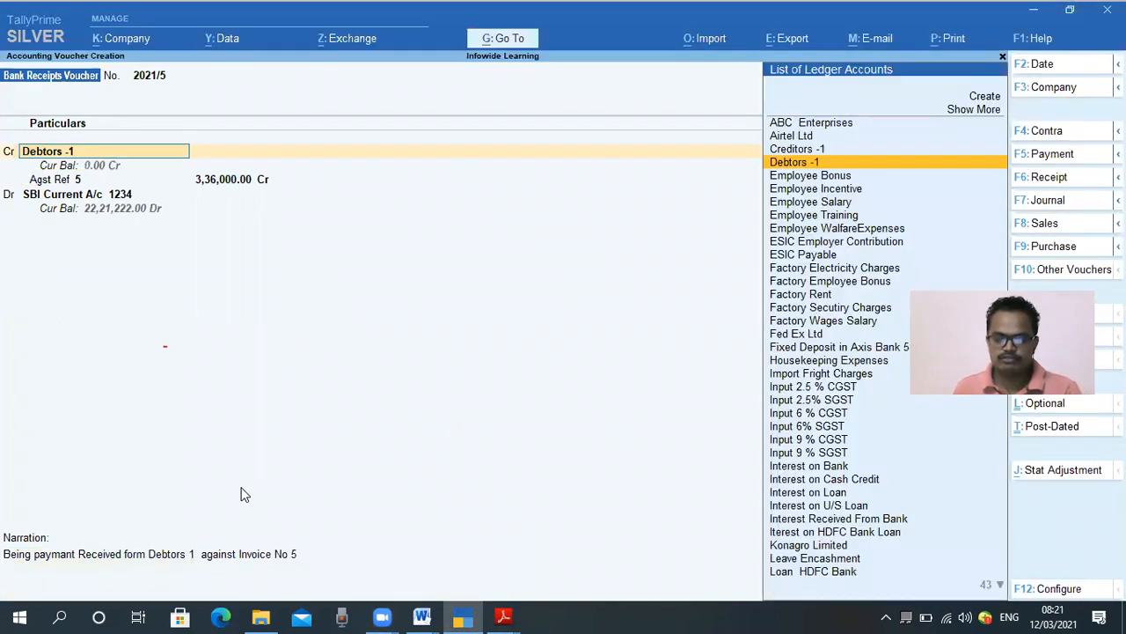
click(202, 576)
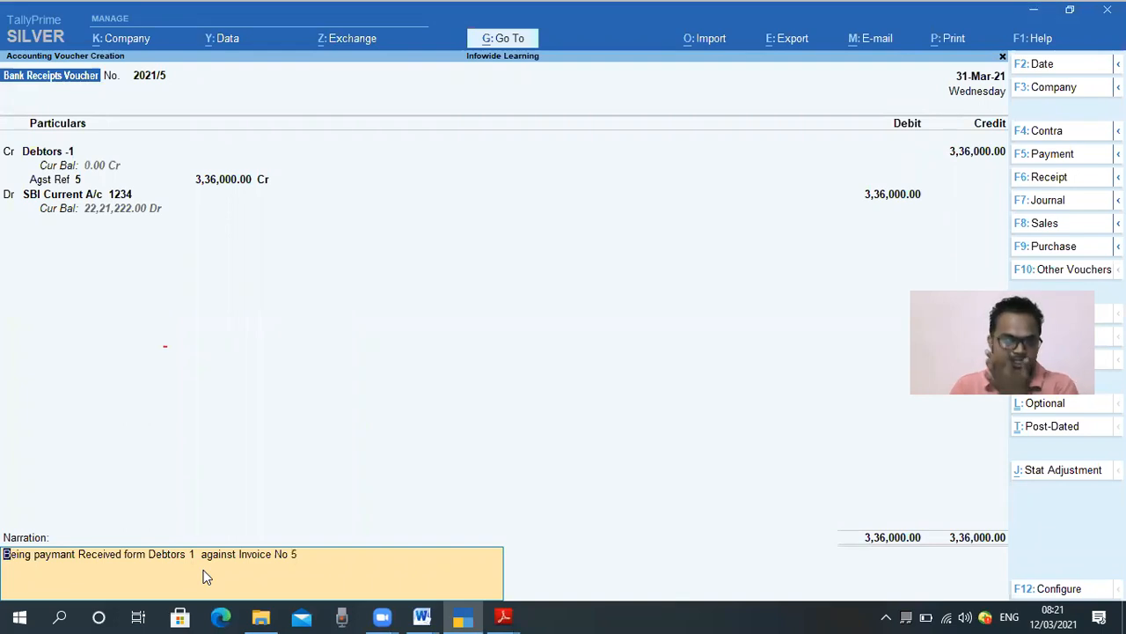
key(Return)
key(Return)
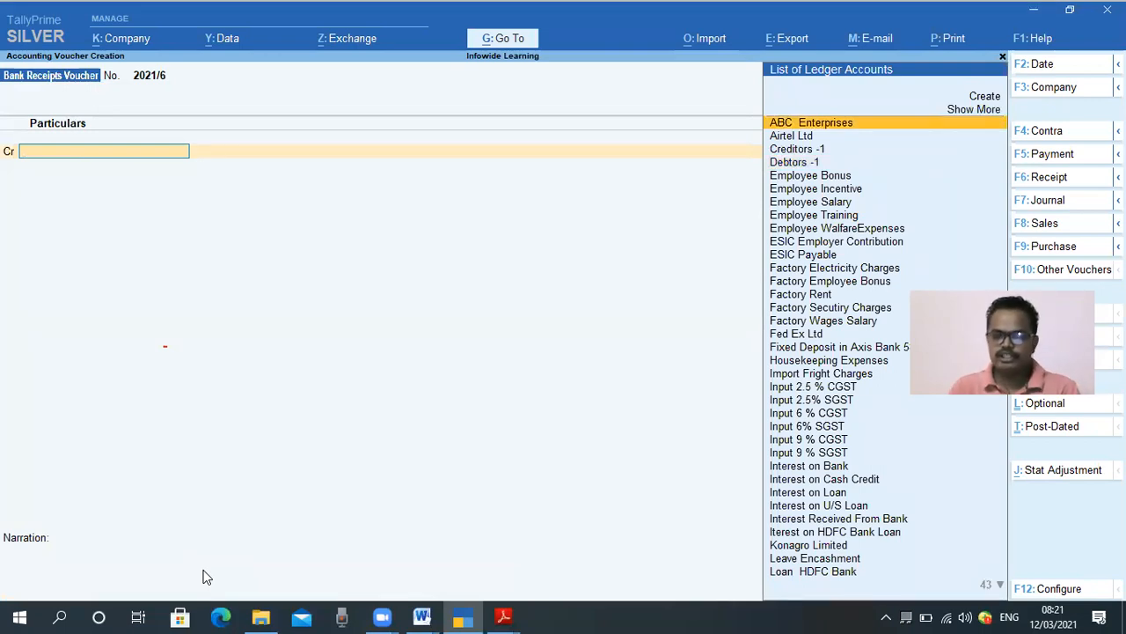
Step: Quit voucher creation and open the Sundry Debtors group under Current Assets in the Balance Sheet
key(Escape)
key(y)
key(Down)
key(Down)
key(Down)
key(Down)
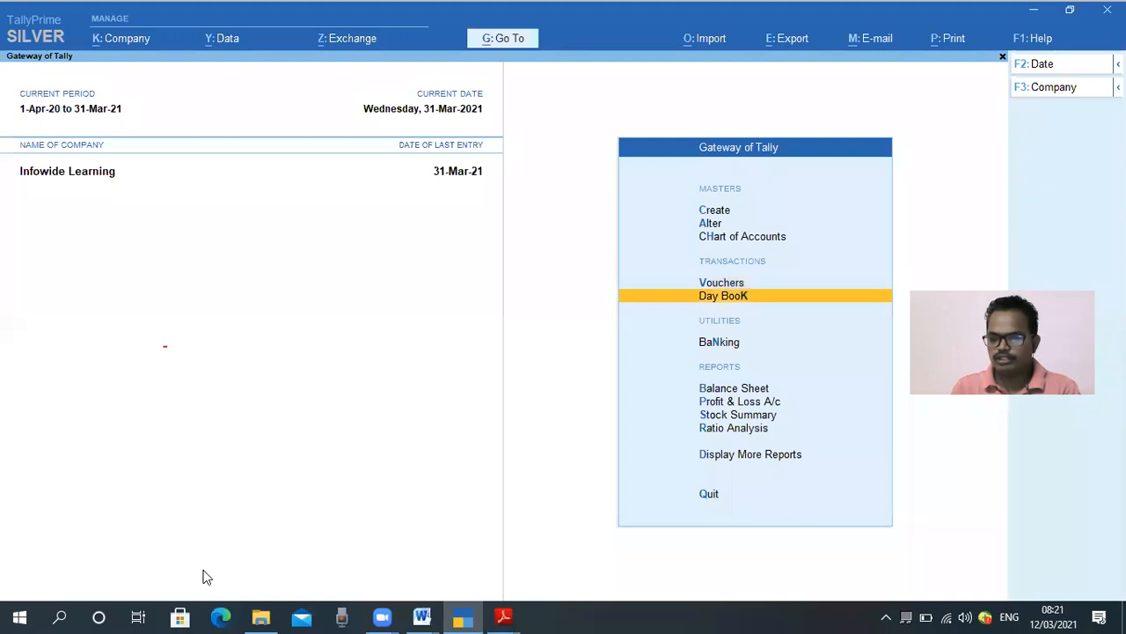
key(Up)
key(Return)
key(Right)
key(Down)
key(Down)
key(Return)
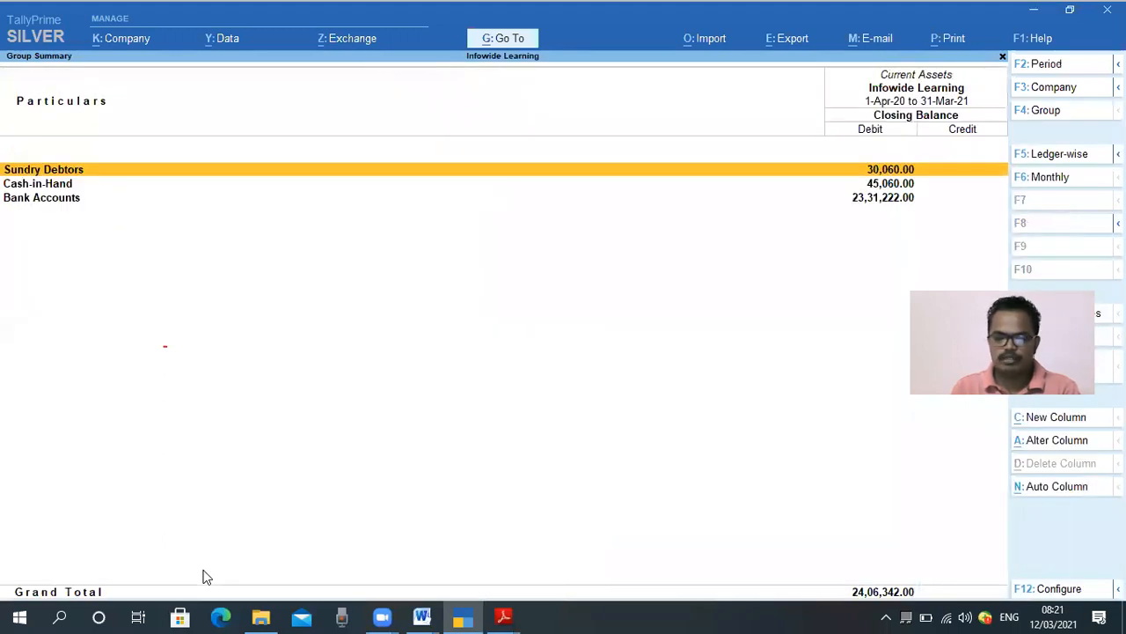
key(Return)
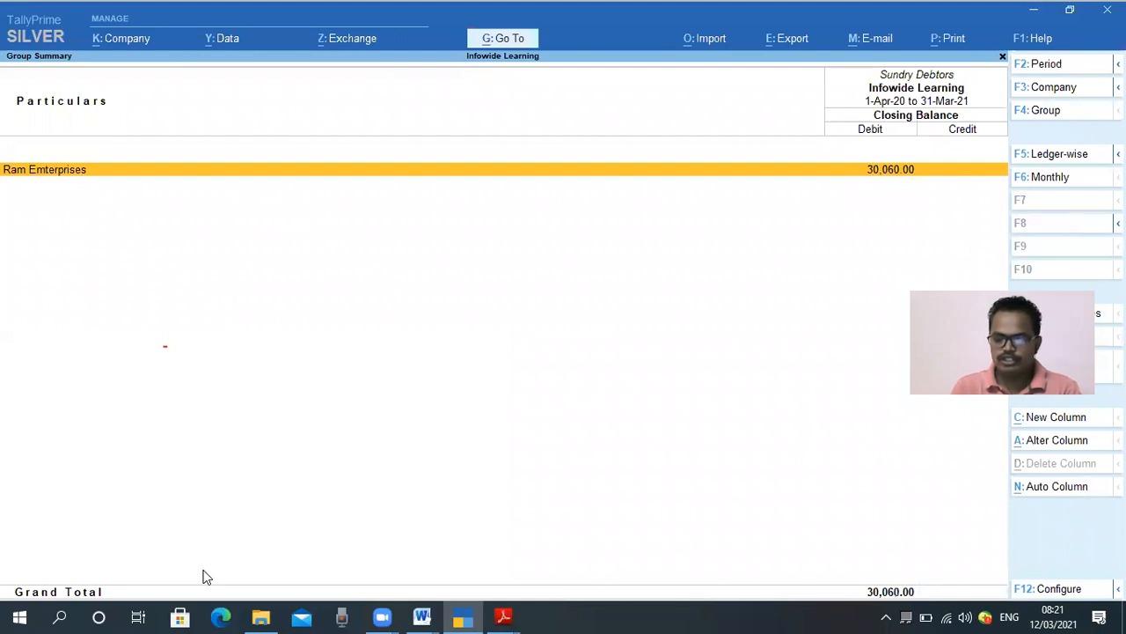
Step: Configure the Sundry Debtors group summary to show the opening balance and transactions
key(F12)
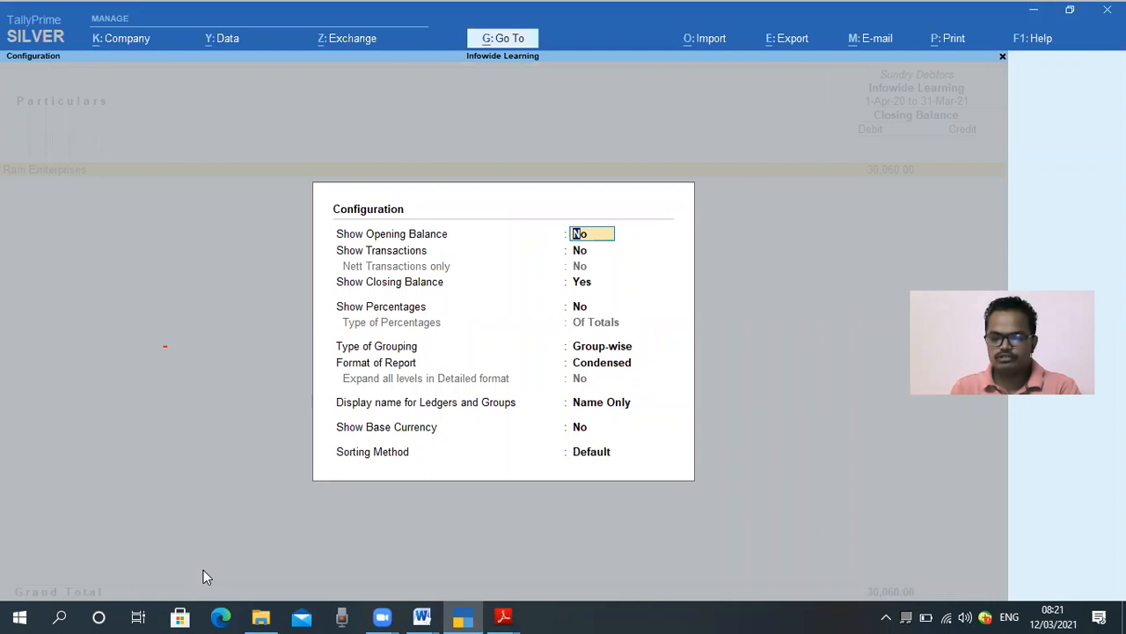
text(y)
key(Return)
text(y)
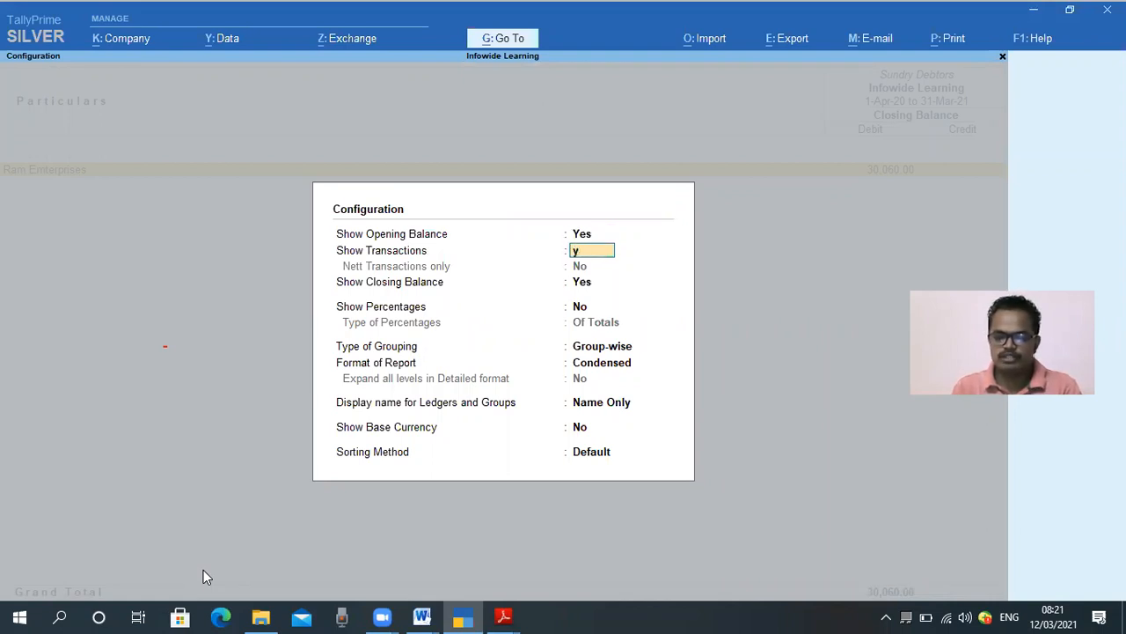
key(ctrl+a)
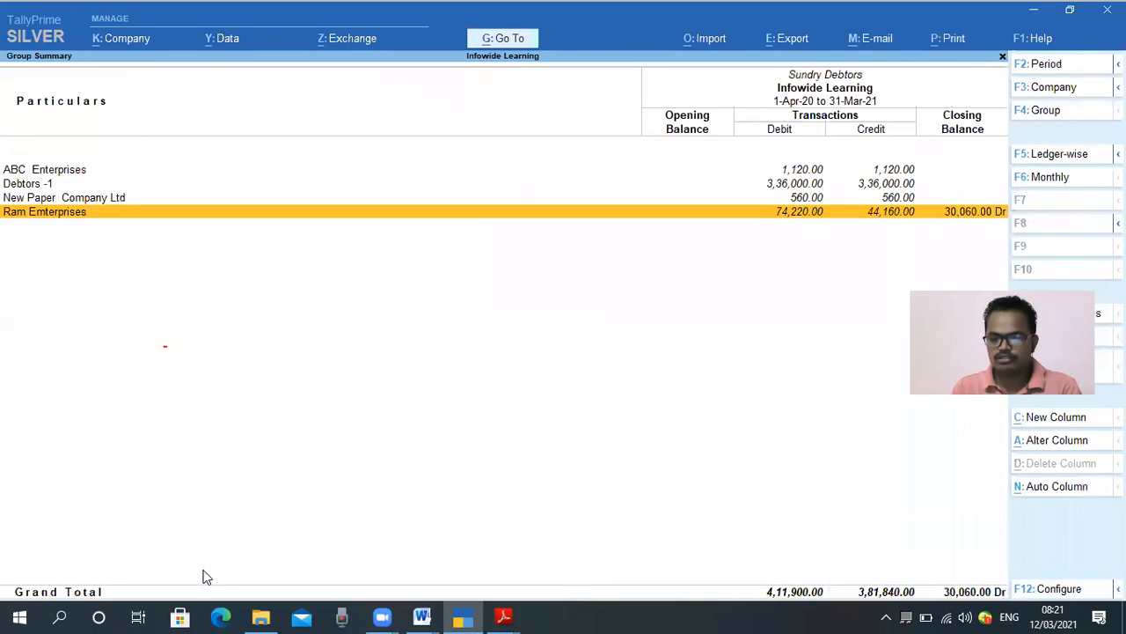
Step: Open the monthly summary of Debtors -1 and go through its months from April to March
key(Up)
key(Up)
key(Return)
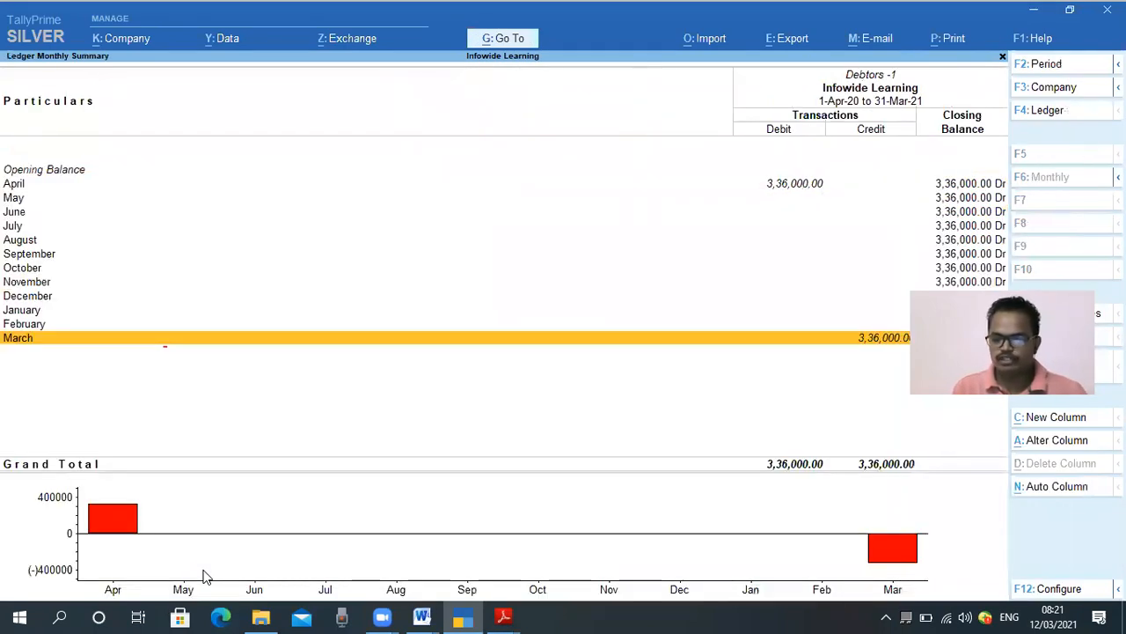
key(Up)
key(Up)
key(Up)
key(Up)
key(Up)
key(Down)
key(Down)
key(Down)
key(Down)
key(Down)
key(Down)
key(Down)
key(Down)
key(Down)
key(Down)
key(Down)
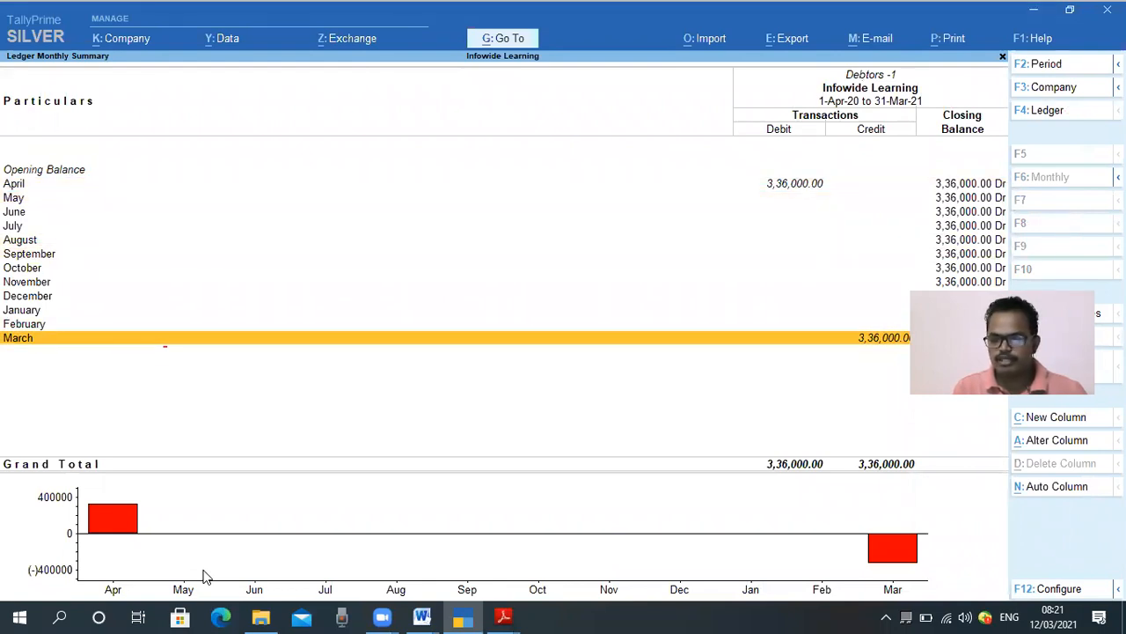
Step: Open the March vouchers of Debtors -1, outline the closing balance, then clear the mark and return to the Sundry Debtors summary
key(Return)
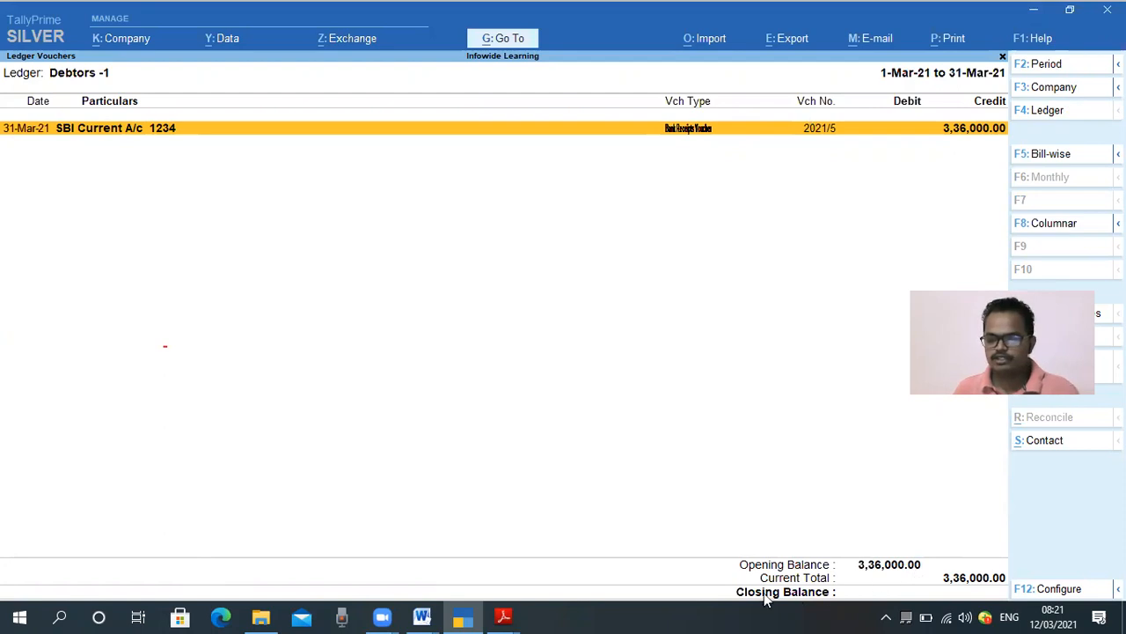
drag(837, 585, 1008, 605)
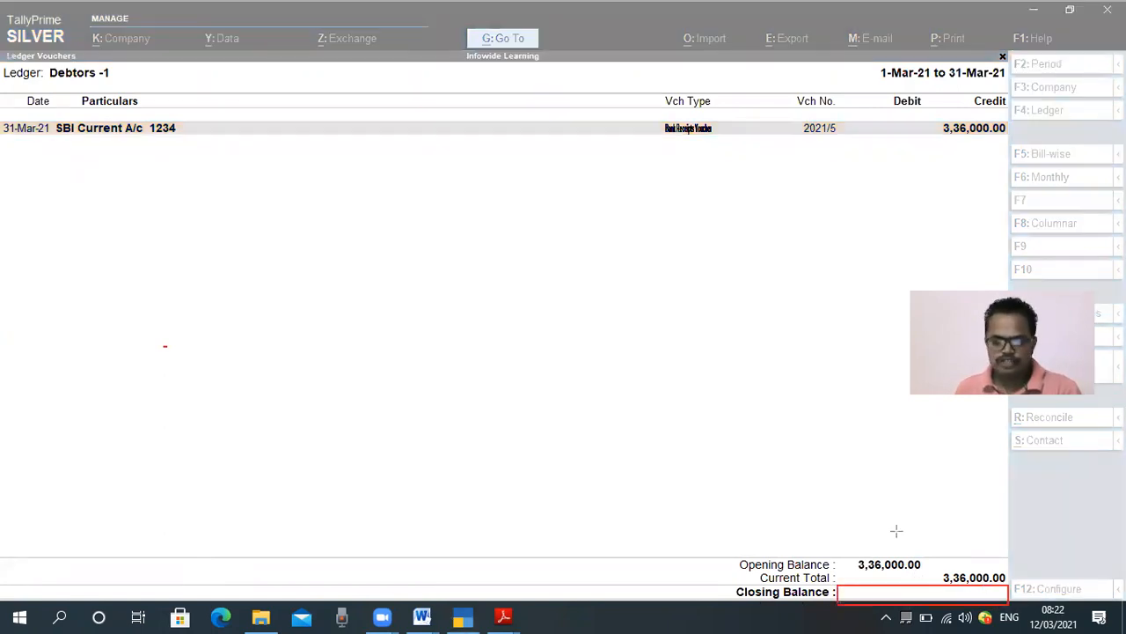
key(ctrl+z)
click(252, 423)
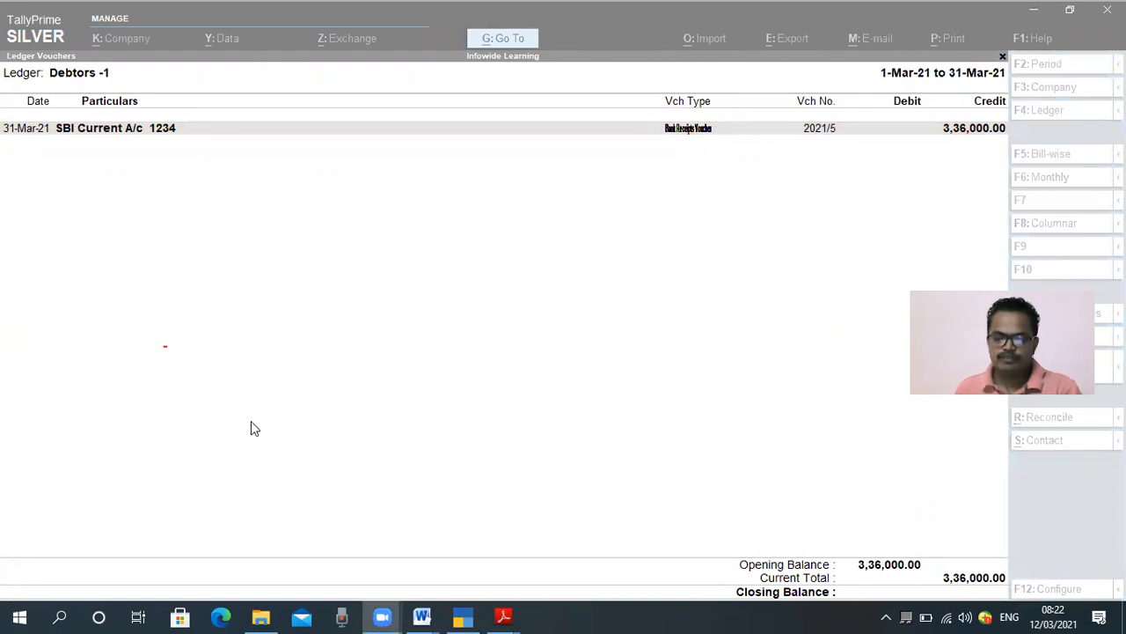
key(Escape)
key(Escape)
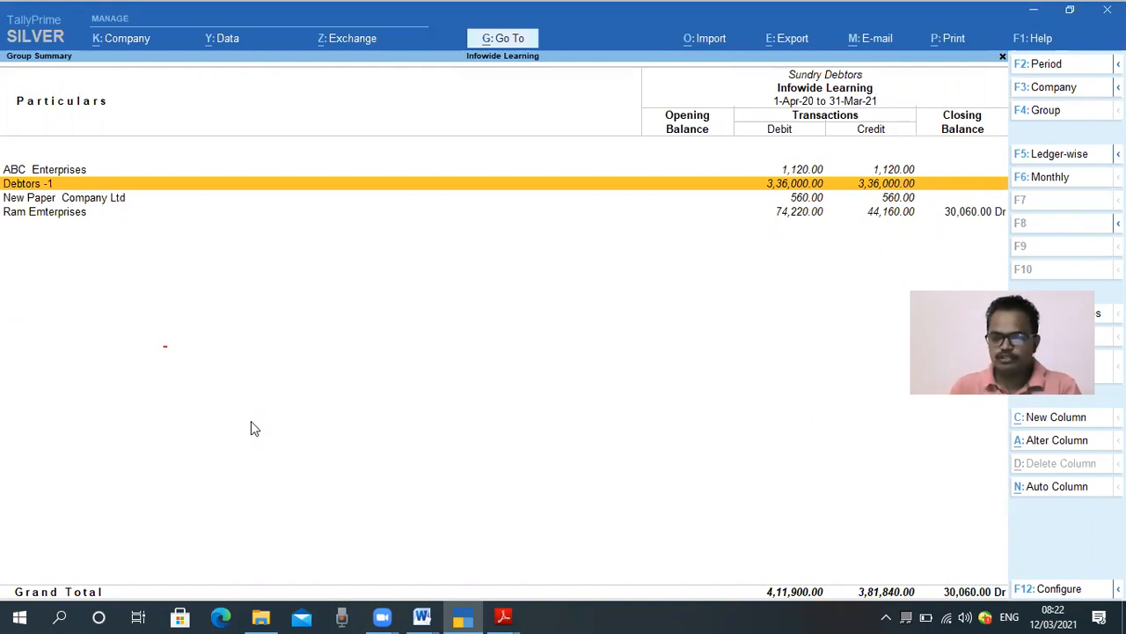
Step: Reopen the Sundry Debtors group summary and configure it to show transactions, leaving the opening balance off
key(Up)
key(Down)
key(Down)
key(Down)
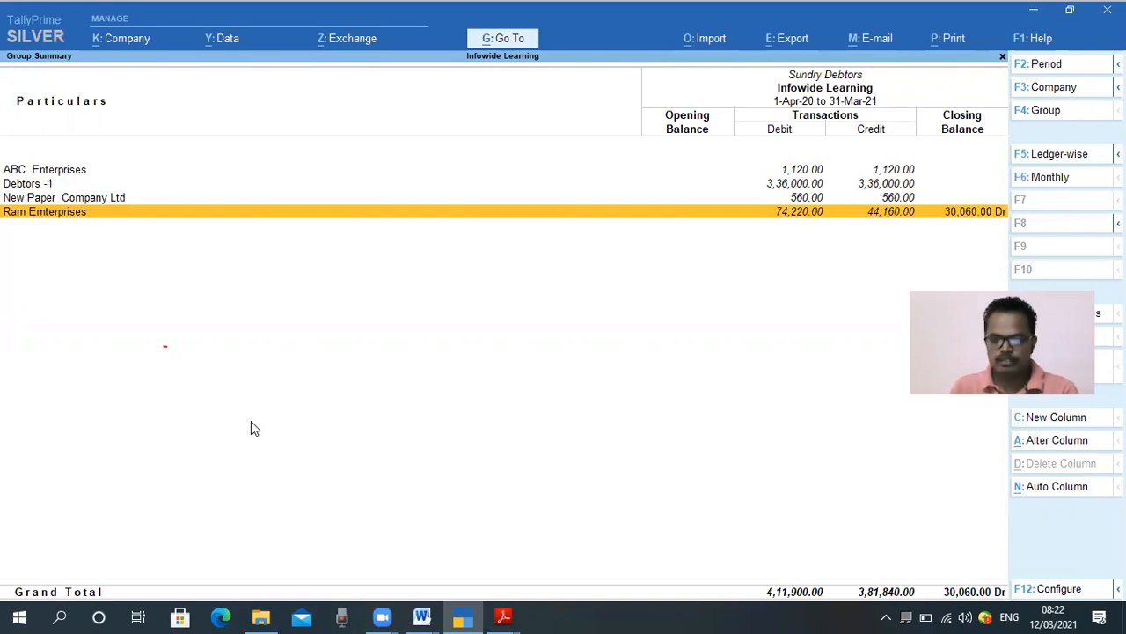
key(Escape)
key(Return)
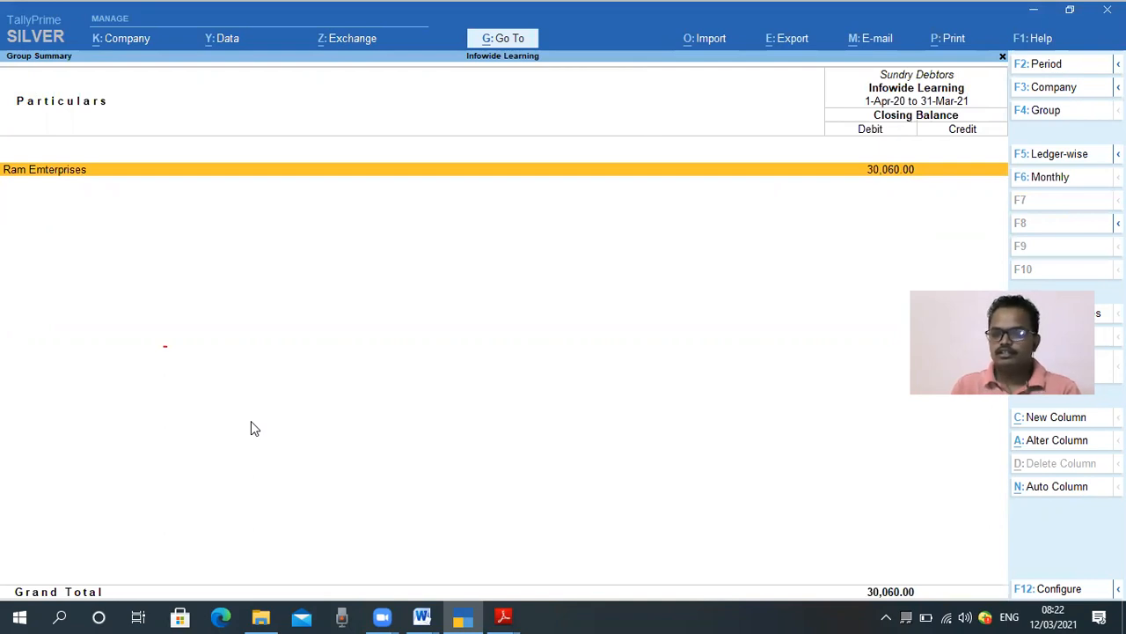
key(F12)
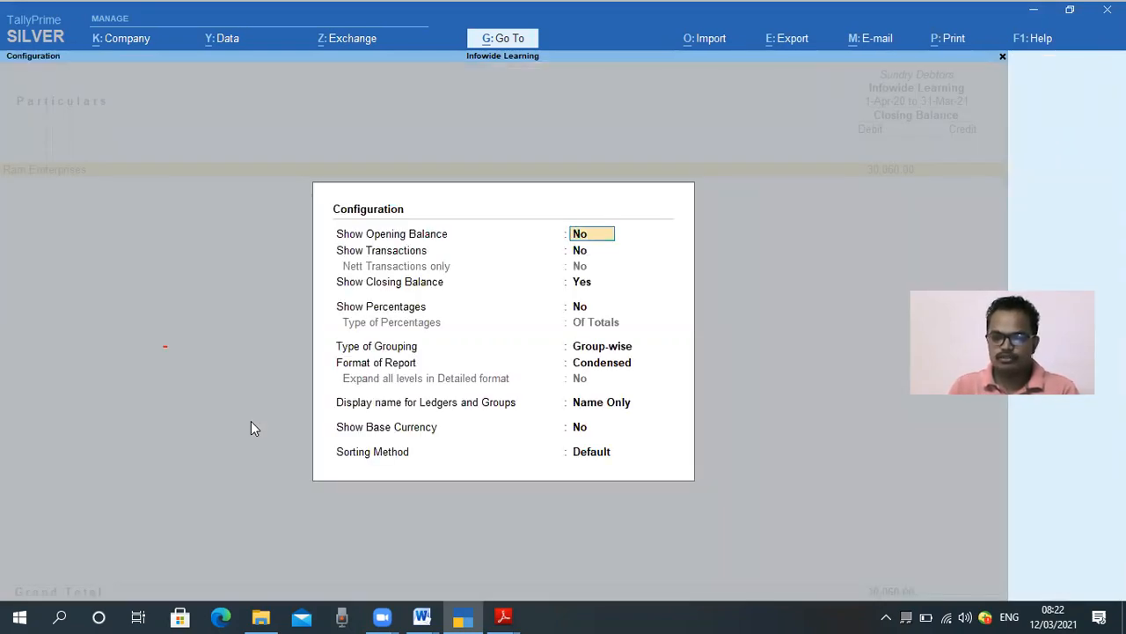
key(Return)
text(y)
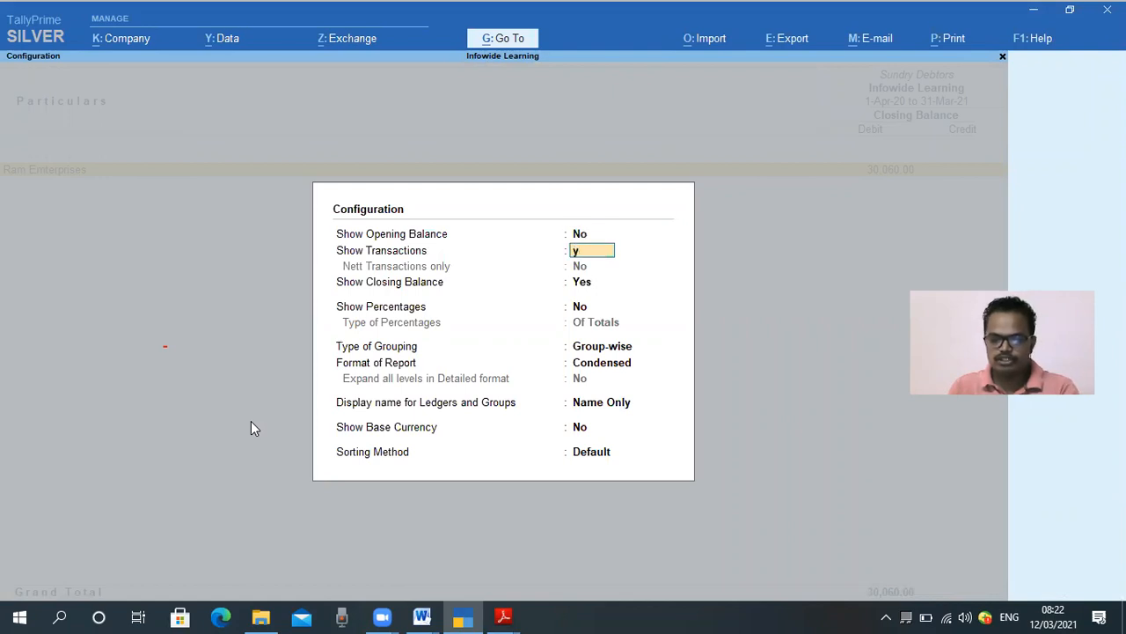
key(Return)
key(ctrl+a)
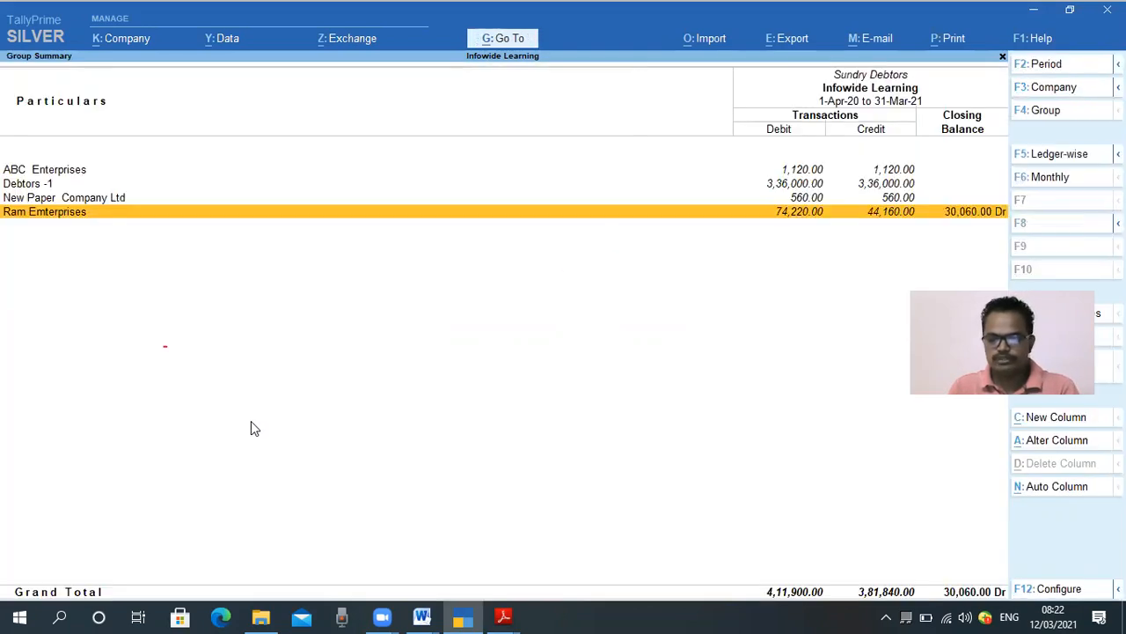
Step: Outline the closing balance cells of the first three debtors and of Ram Emterprises, then clear the marks
key(Up)
key(Up)
key(Up)
key(Down)
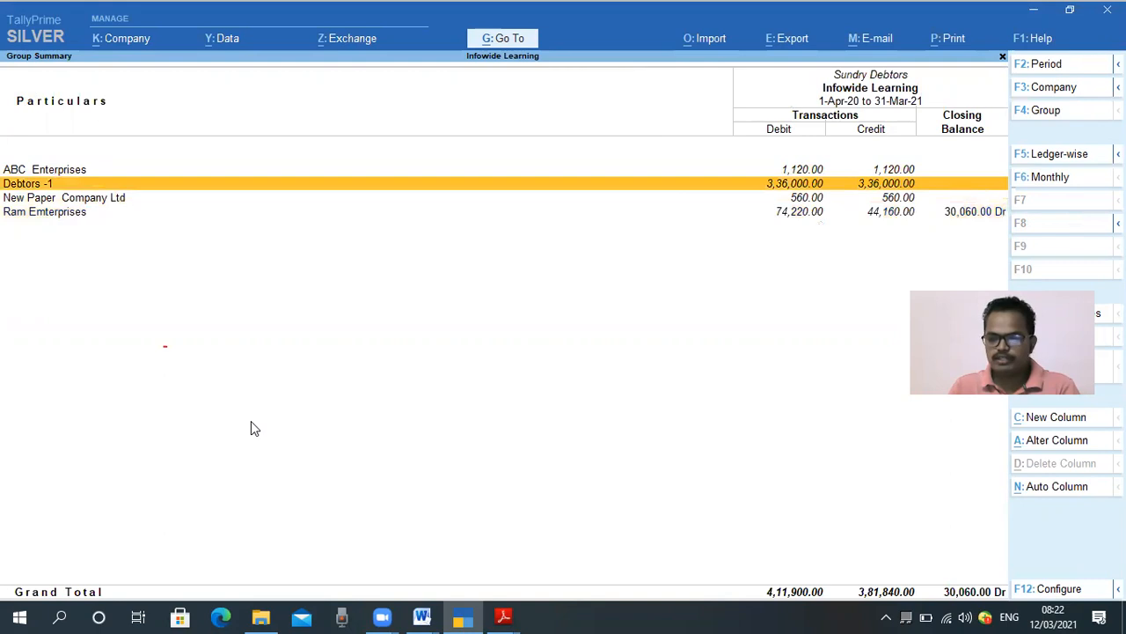
key(Up)
key(Up)
key(Up)
key(Up)
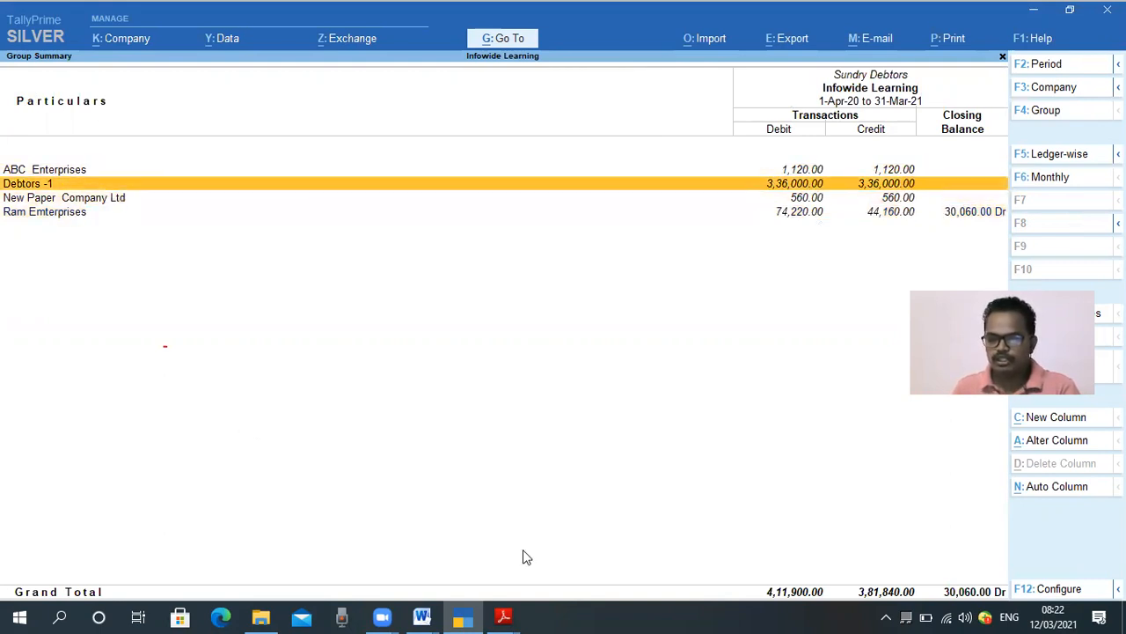
mouse_move(920, 151)
mouse_down()
mouse_move(979, 223)
mouse_move(1006, 205)
mouse_up()
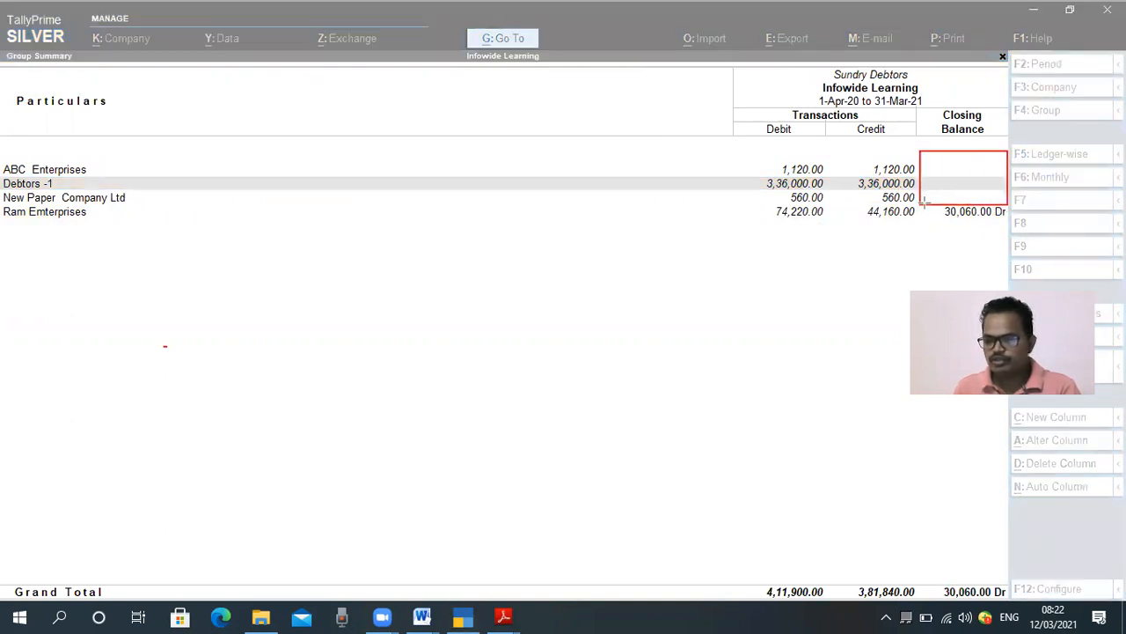
mouse_move(922, 201)
mouse_down()
mouse_move(934, 220)
mouse_move(1009, 226)
mouse_up()
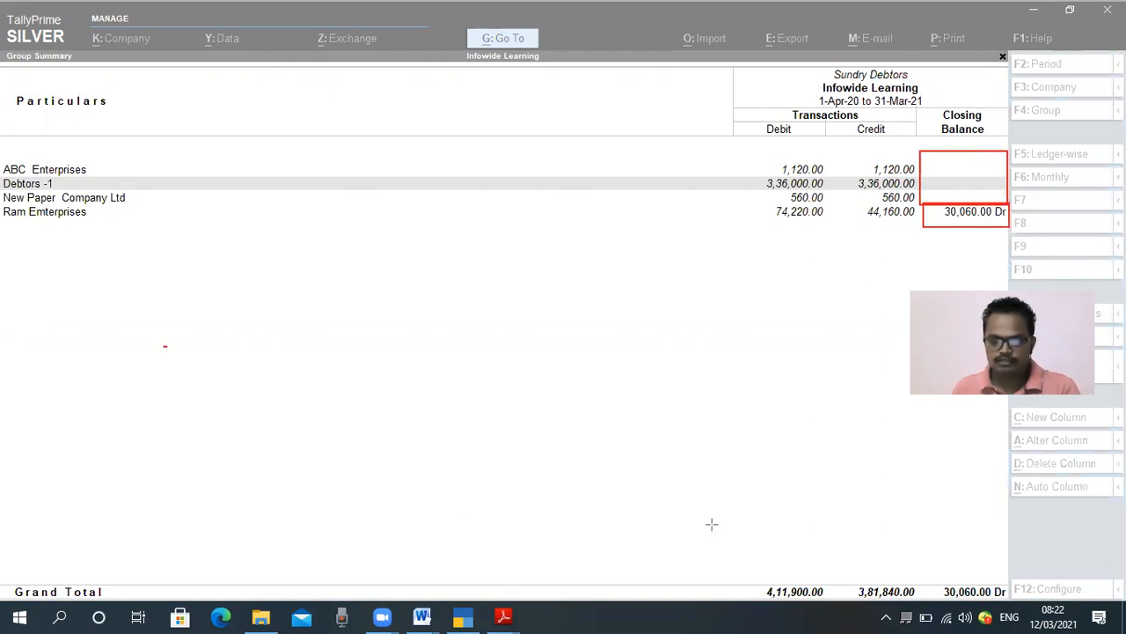
key(Escape)
click(307, 441)
Step: Return to the Balance Sheet and open the Sundry Creditors group under Current Liabilities
key(Escape)
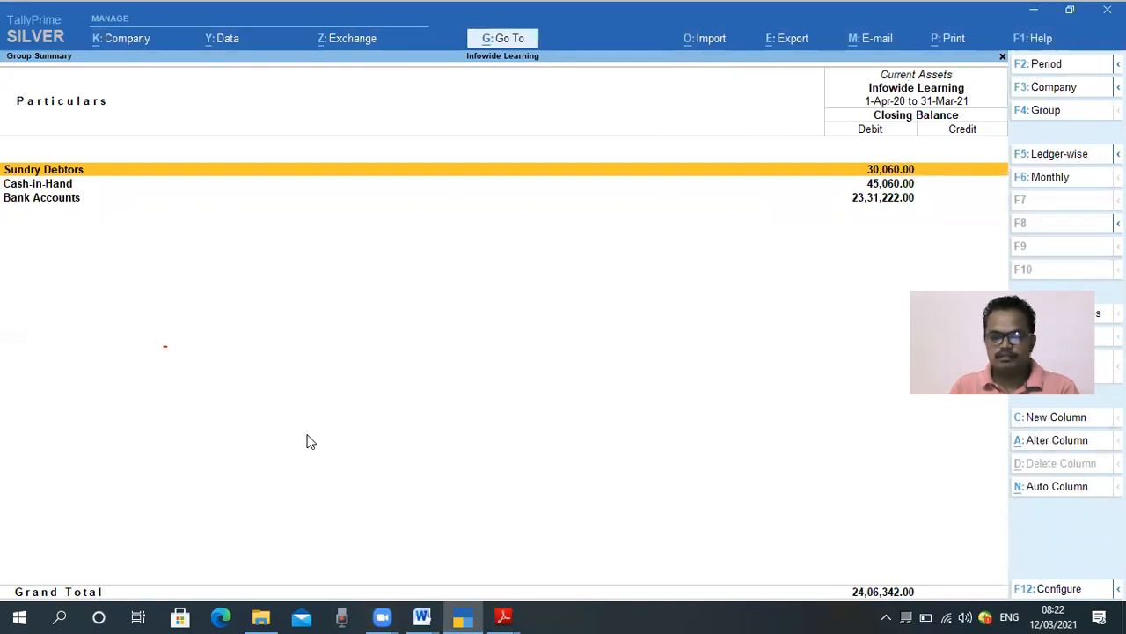
key(Escape)
key(Left)
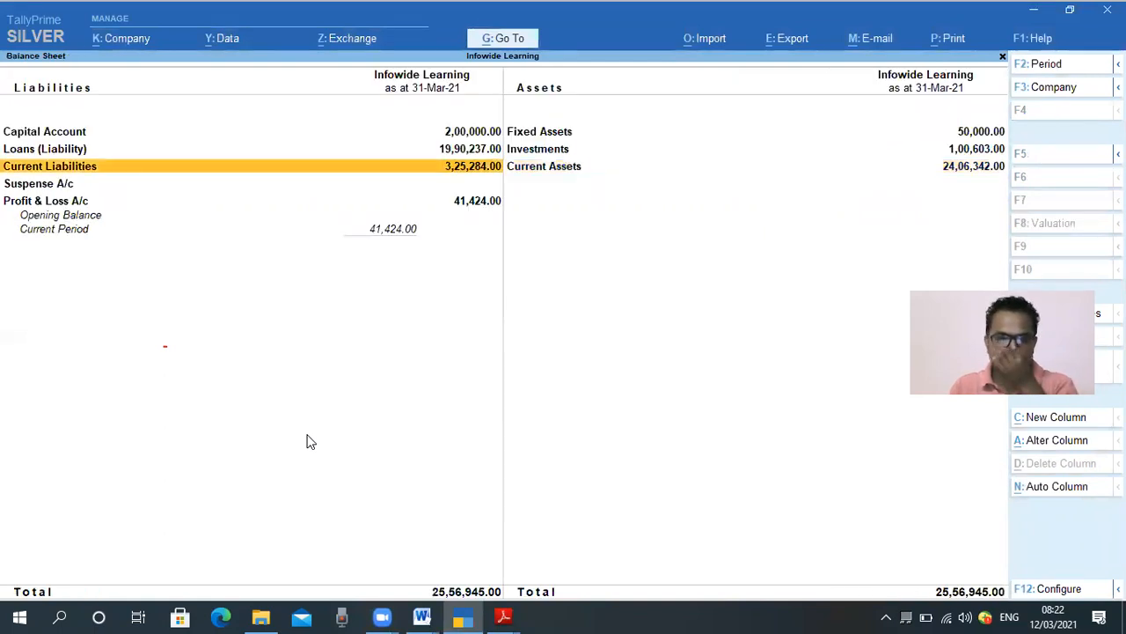
key(Return)
key(Down)
key(Down)
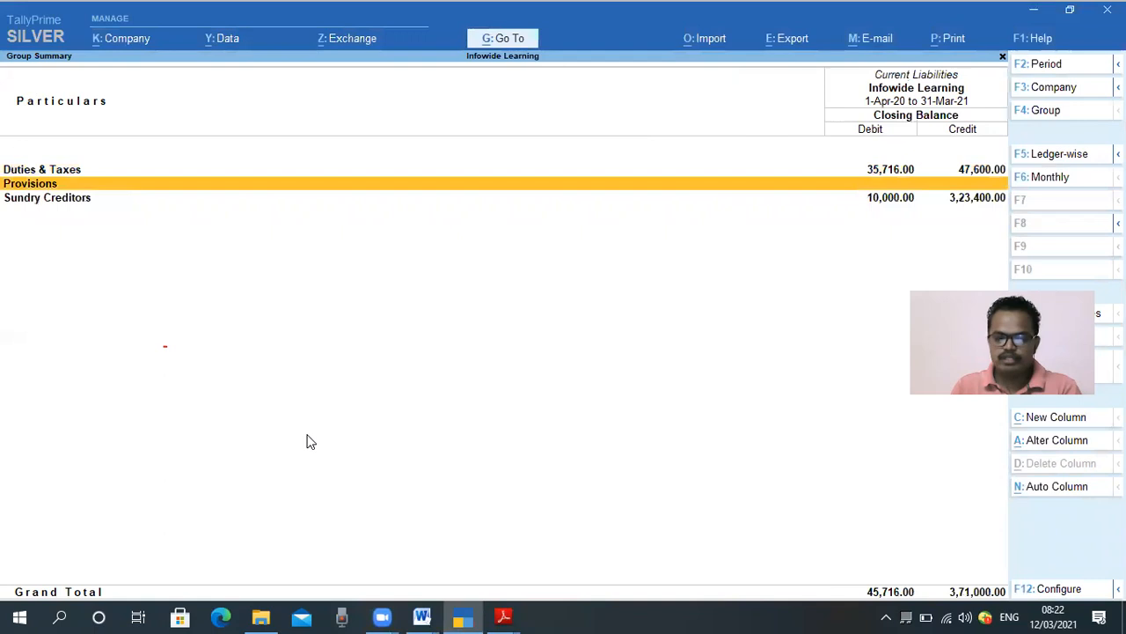
key(Return)
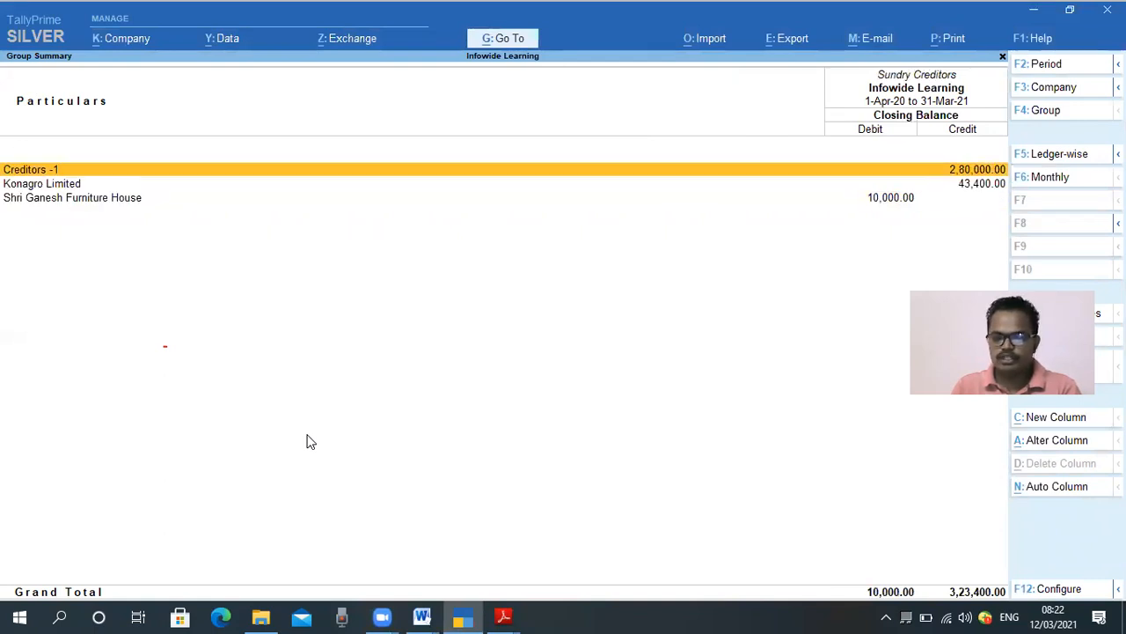
key(Down)
key(Up)
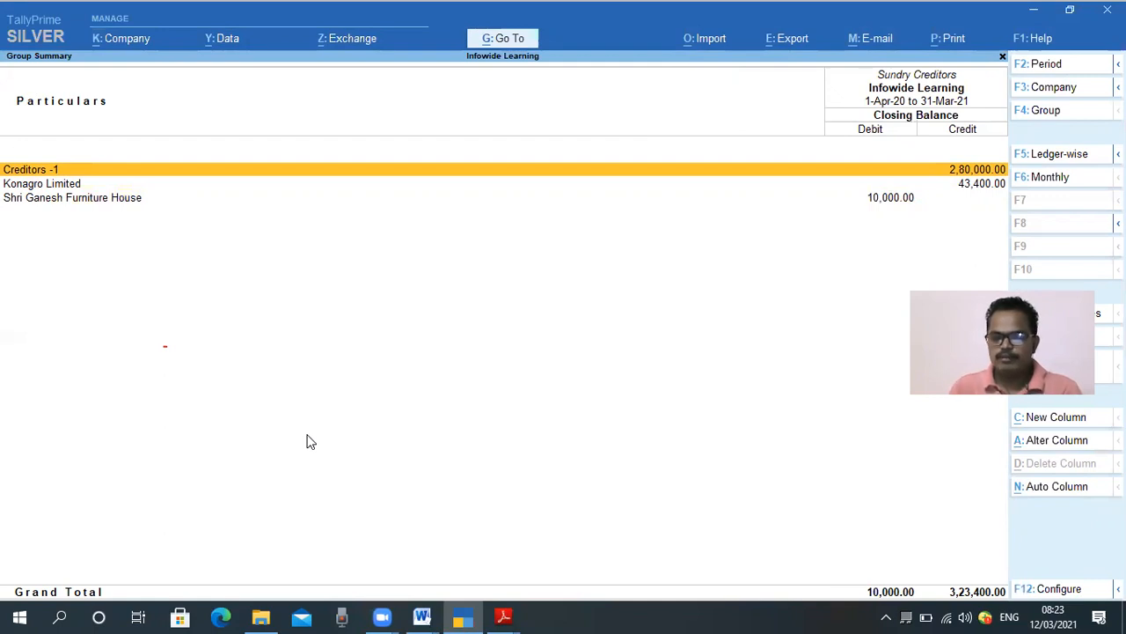
Step: Check the April entry in the monthly summary of Creditors -1, then return to the Sundry Creditors group
key(Return)
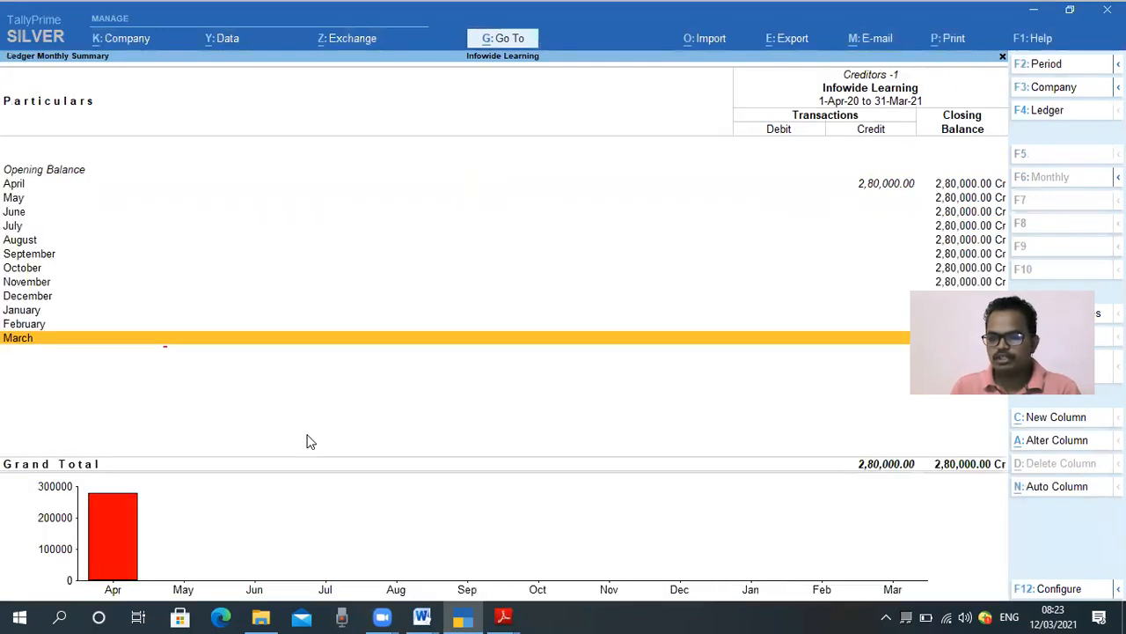
key(Up)
key(Up)
key(Up)
key(Up)
key(Up)
key(Up)
key(Up)
key(Up)
key(Up)
key(Up)
key(Up)
key(Down)
key(Up)
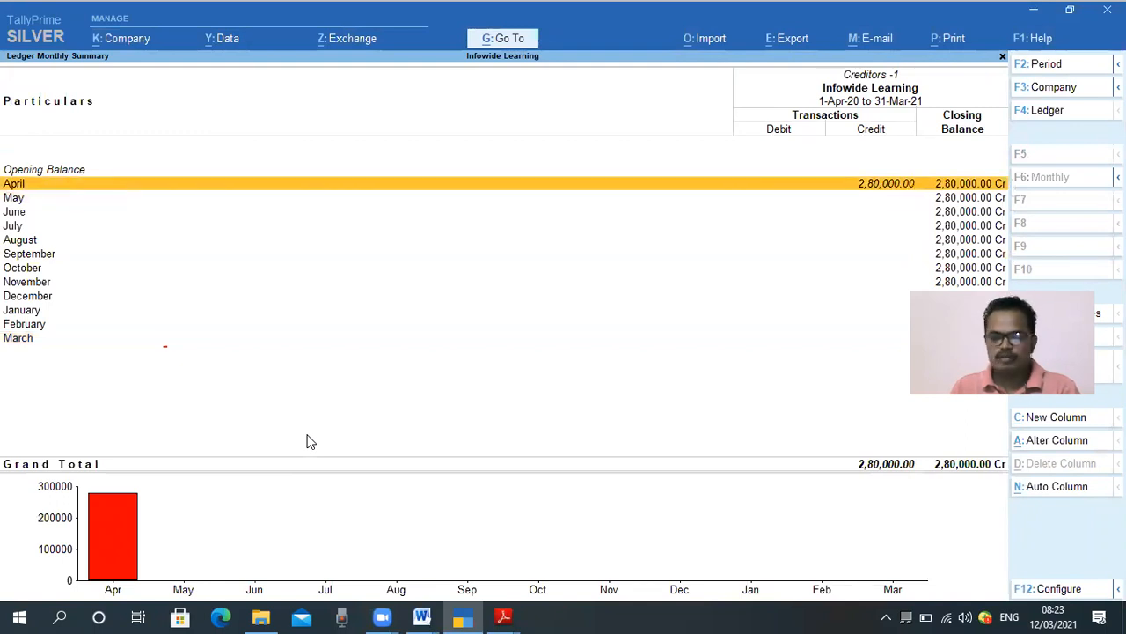
key(Escape)
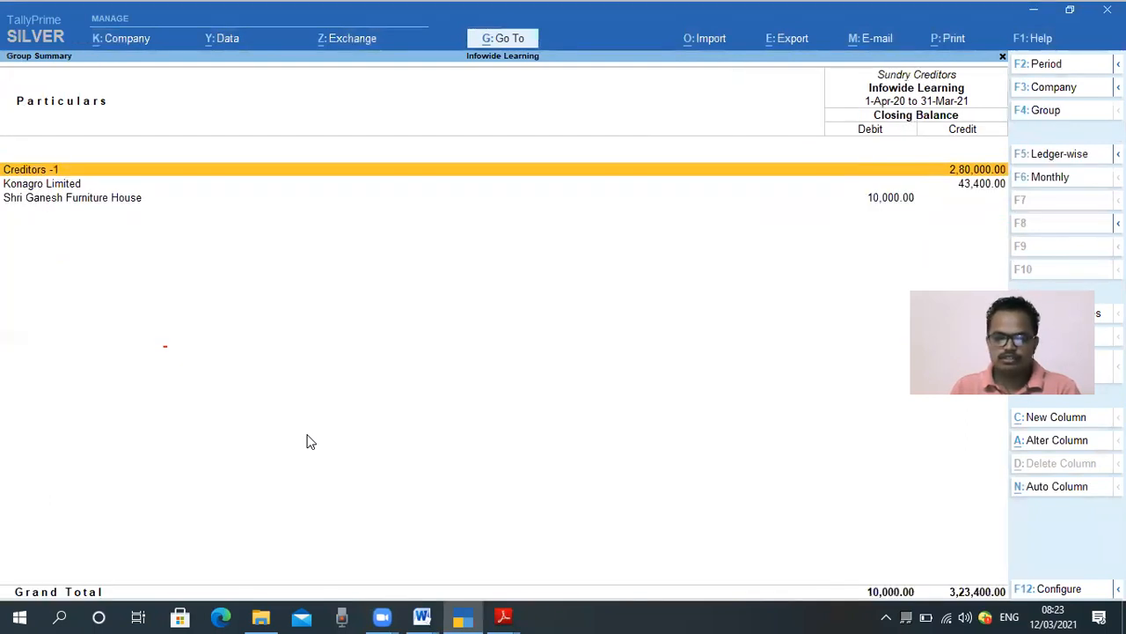
Step: Leave the Balance Sheet and start a new voucher of type Bank Payment Voucher
key(Escape)
key(Escape)
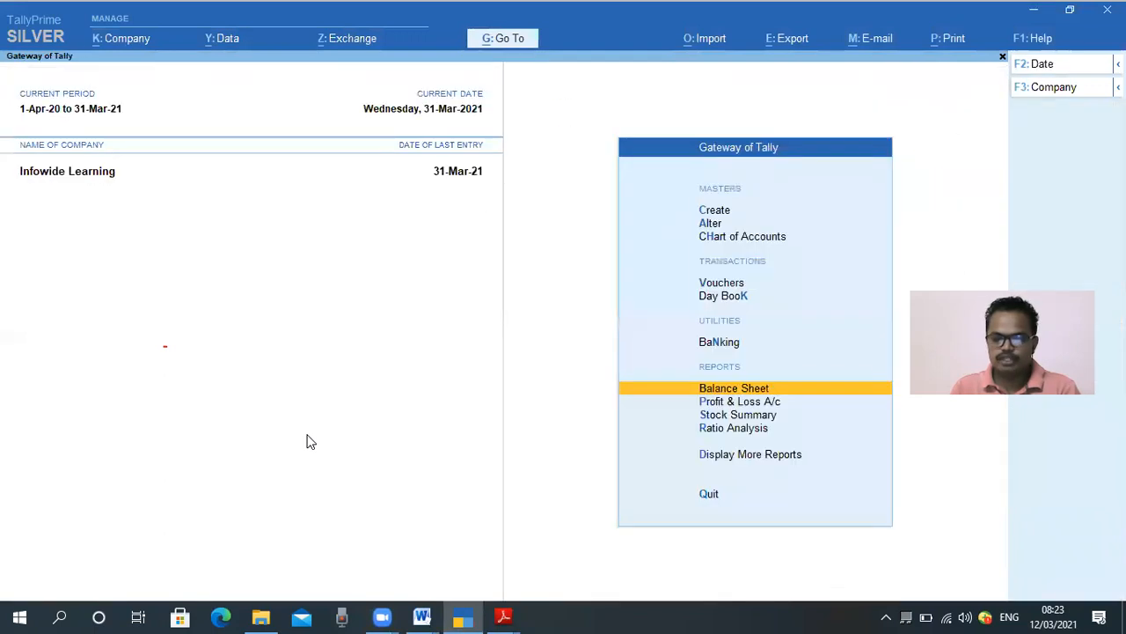
key(Escape)
key(Escape)
key(v)
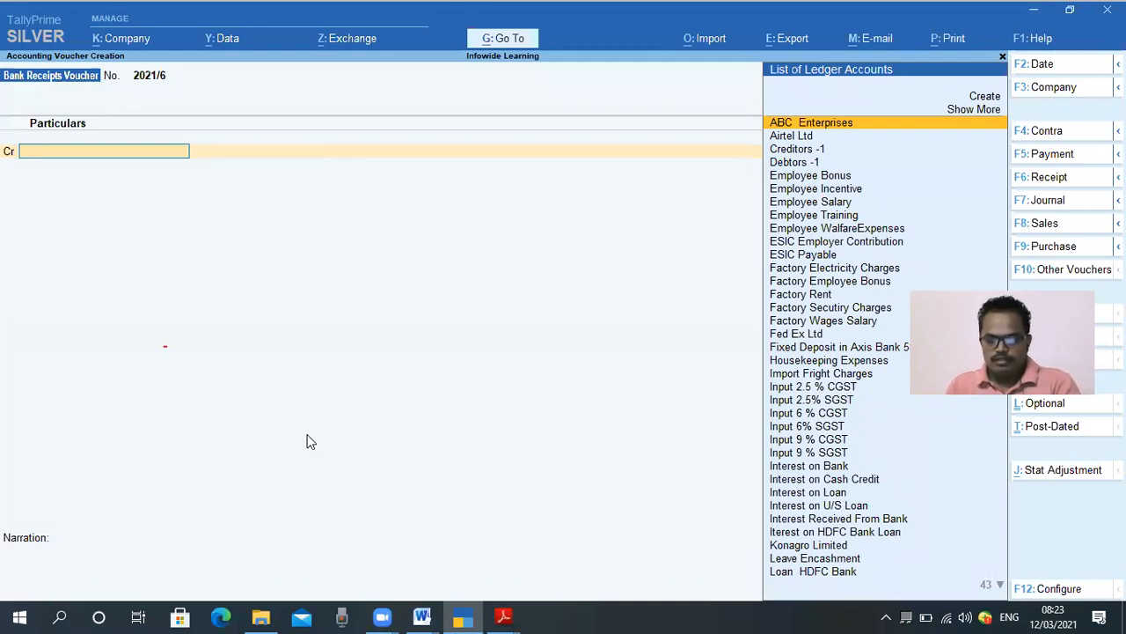
key(F5)
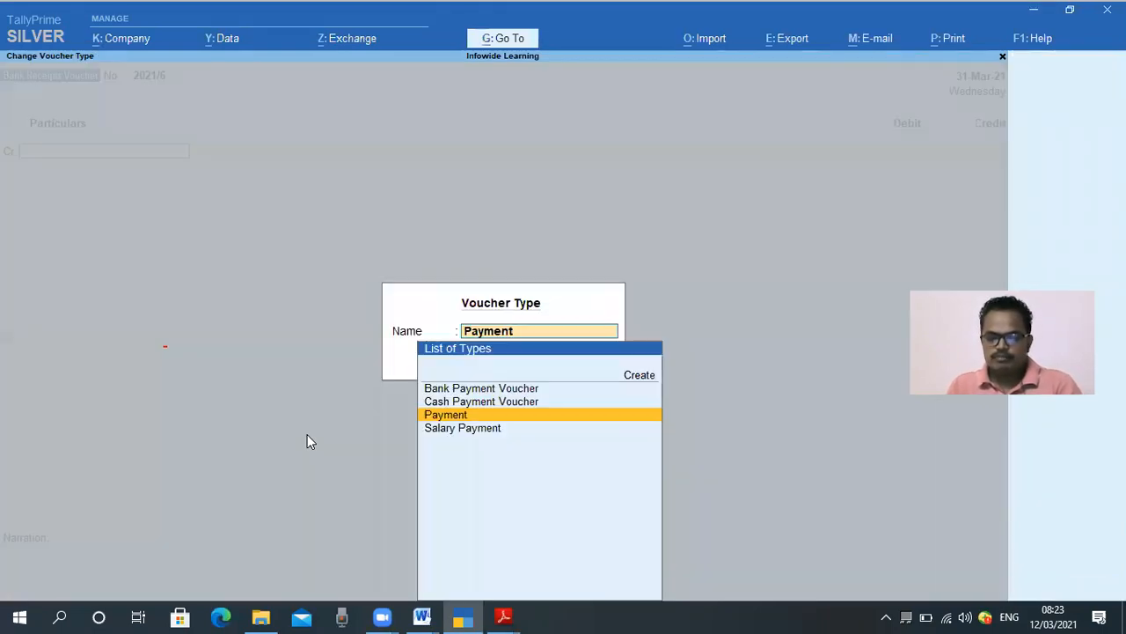
key(Up)
key(Up)
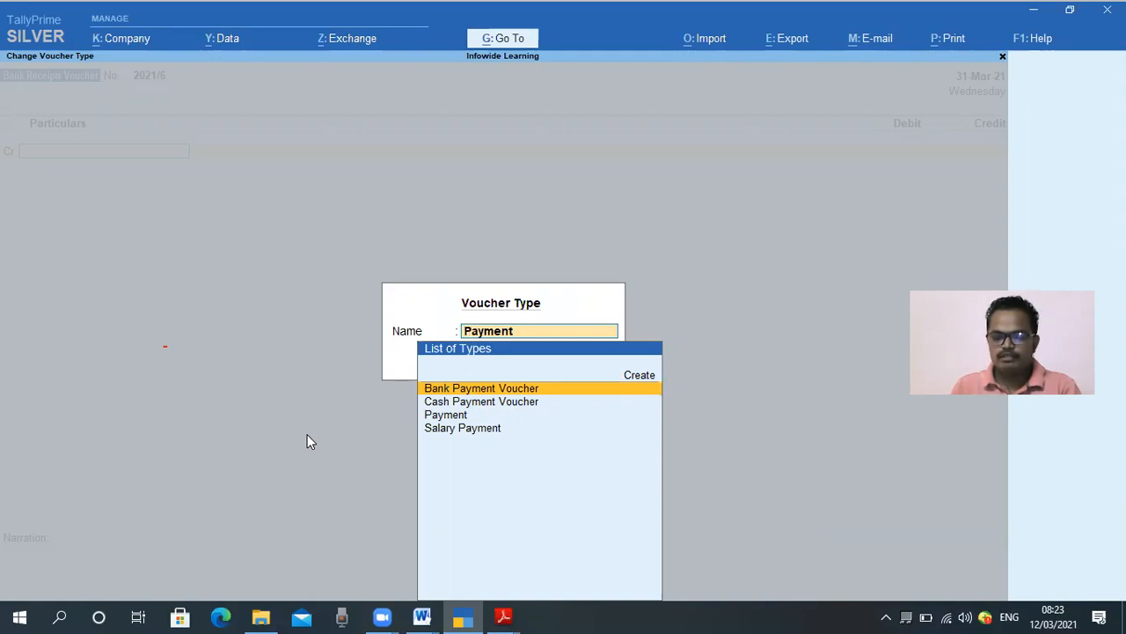
key(Down)
key(Up)
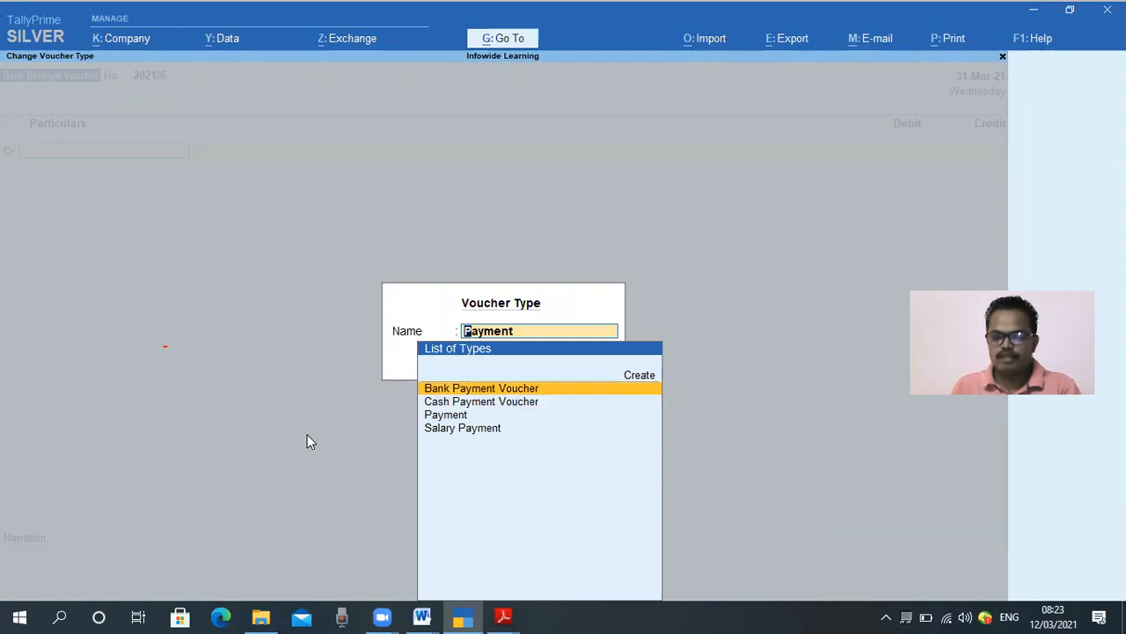
key(Return)
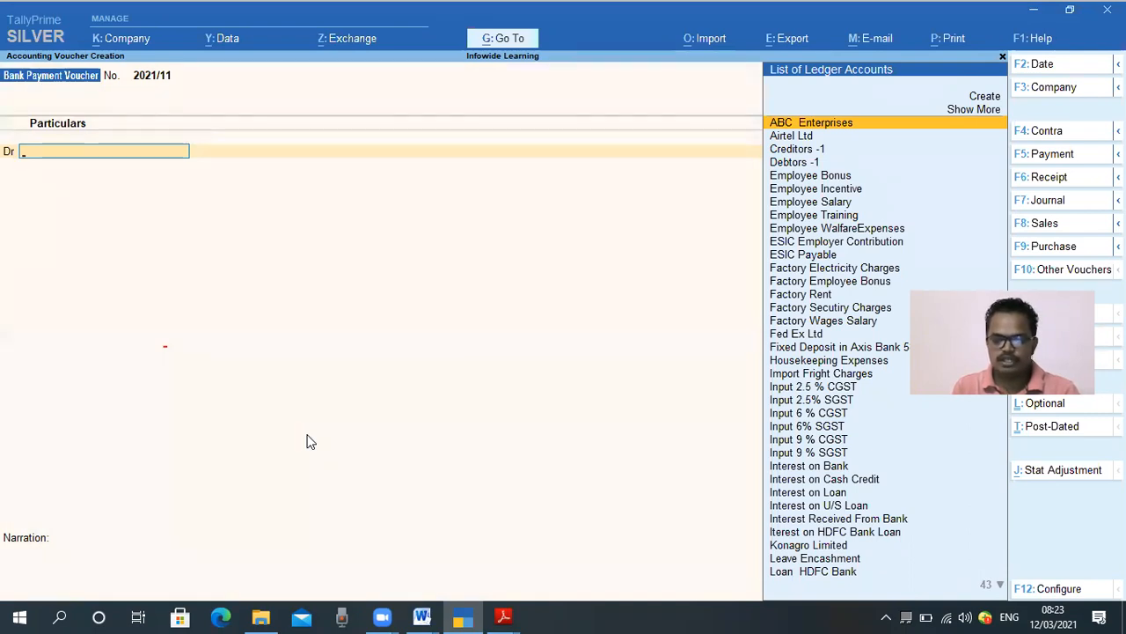
Step: Select Creditors -1 as the debit ledger, outline its current balance, then clear the mark
text(Cre)
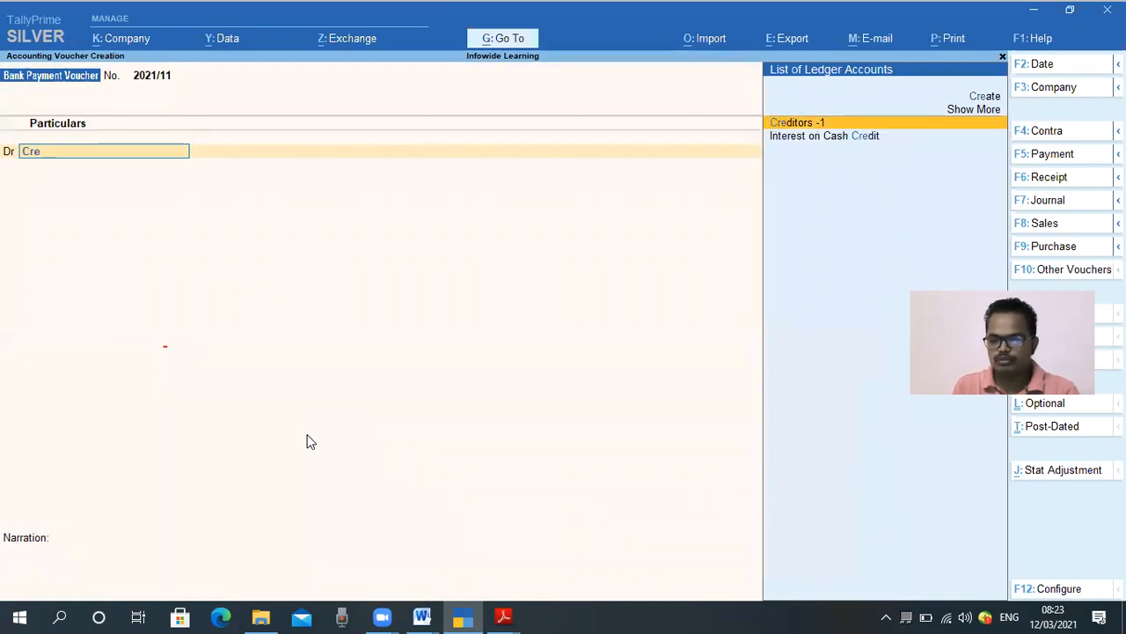
key(Return)
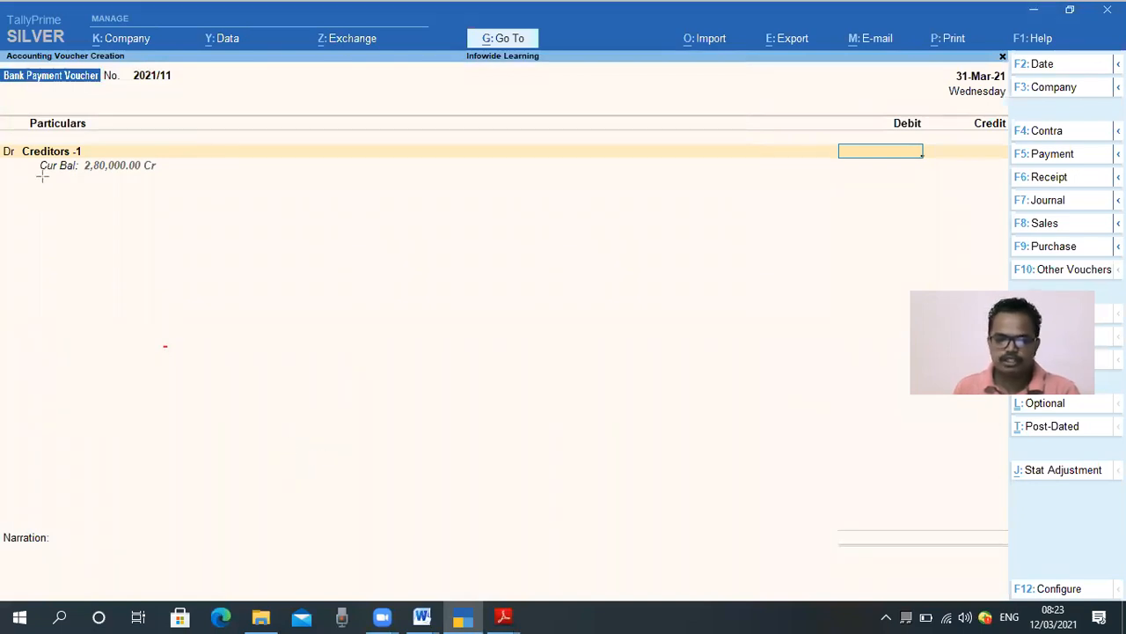
mouse_move(34, 157)
mouse_down()
mouse_move(101, 176)
mouse_move(180, 174)
mouse_up()
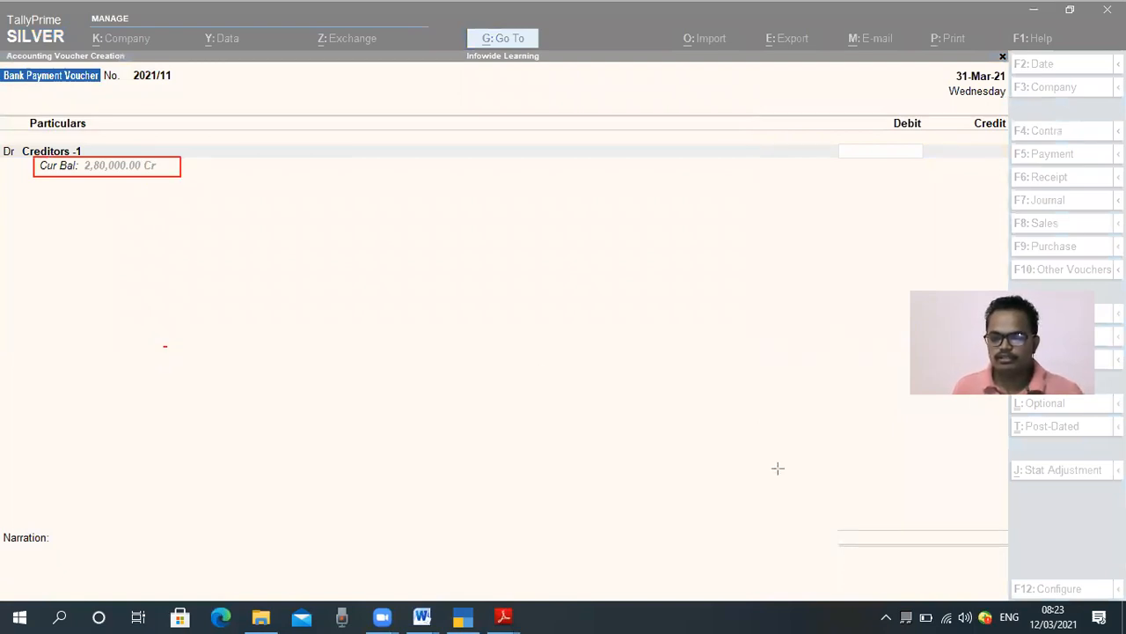
key(e)
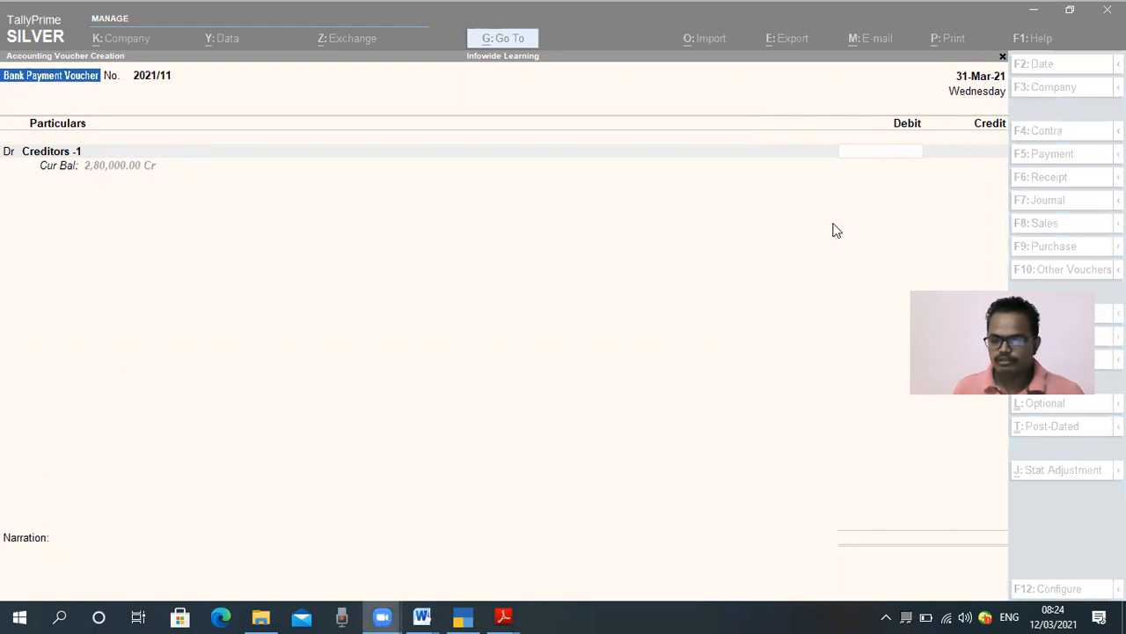
key(Escape)
Step: Debit Creditors -1 with 280000 and allocate the full amount as Agst Ref to pending bill 478
text(2,80,00)
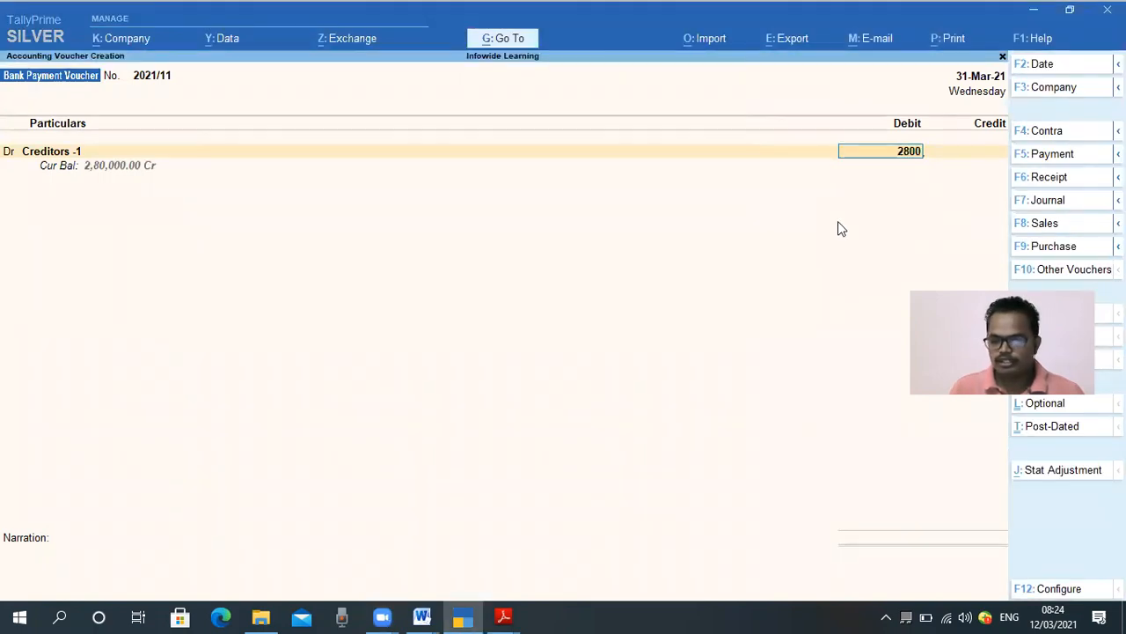
text(00)
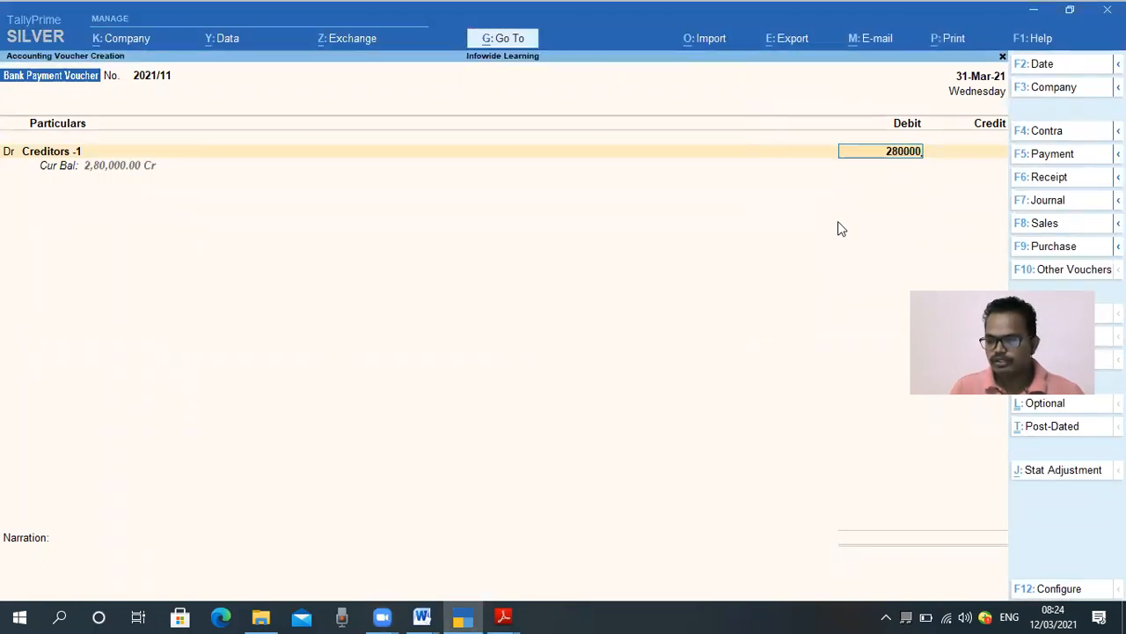
key(Return)
key(Return)
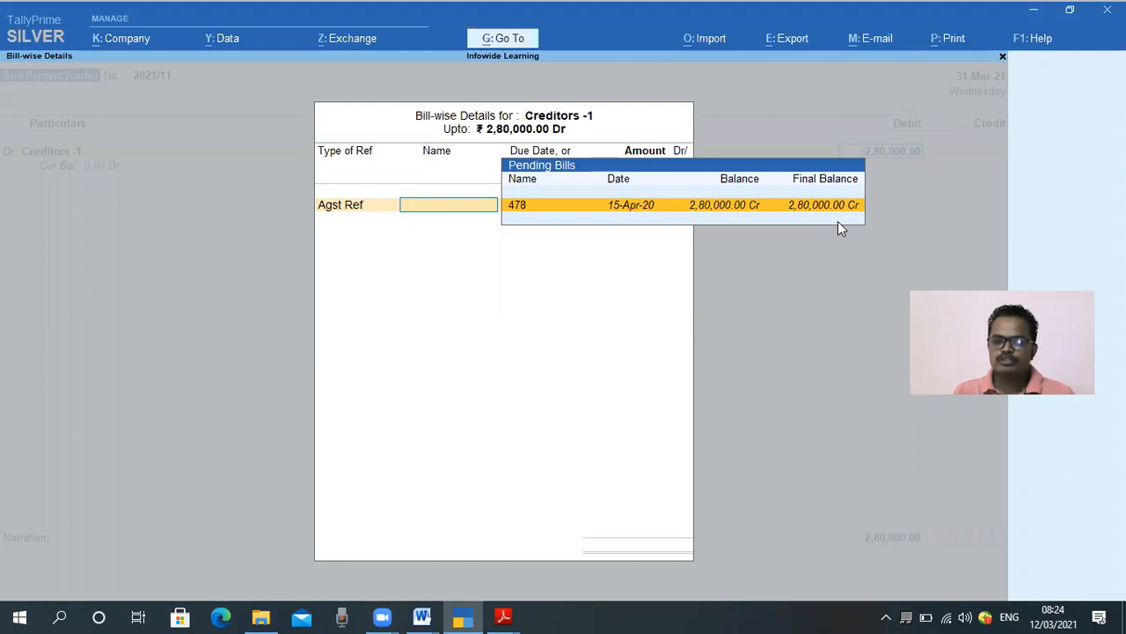
key(Return)
key(Return)
key(Return)
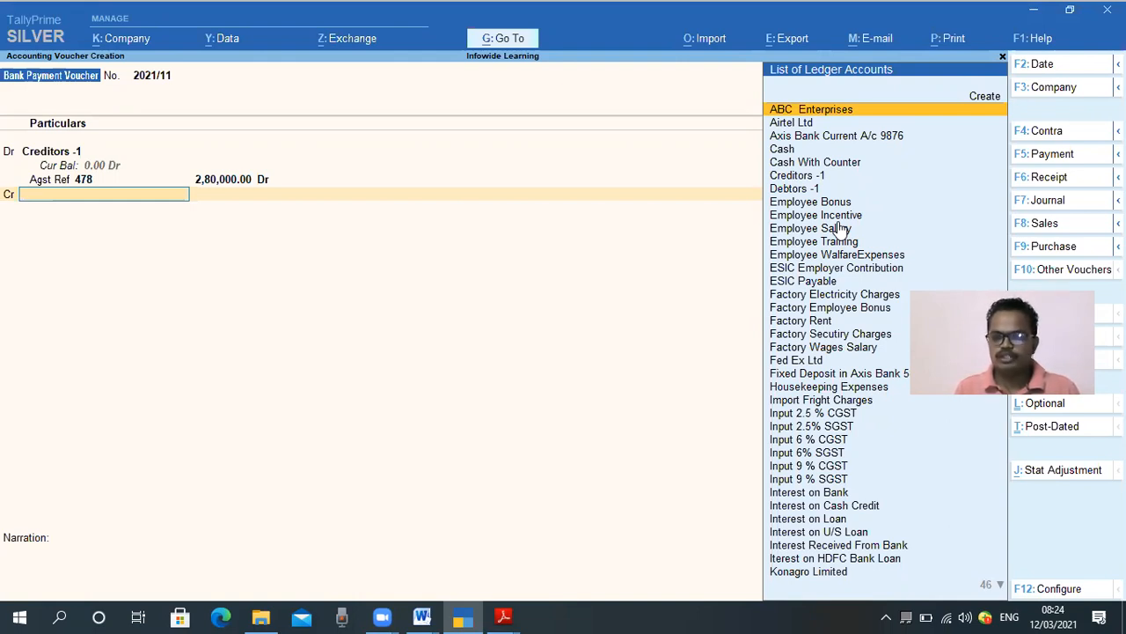
Step: Credit the SBI Current A/c ledger with 2,80,000.00 and proceed to its bank allocations
text(Sba)
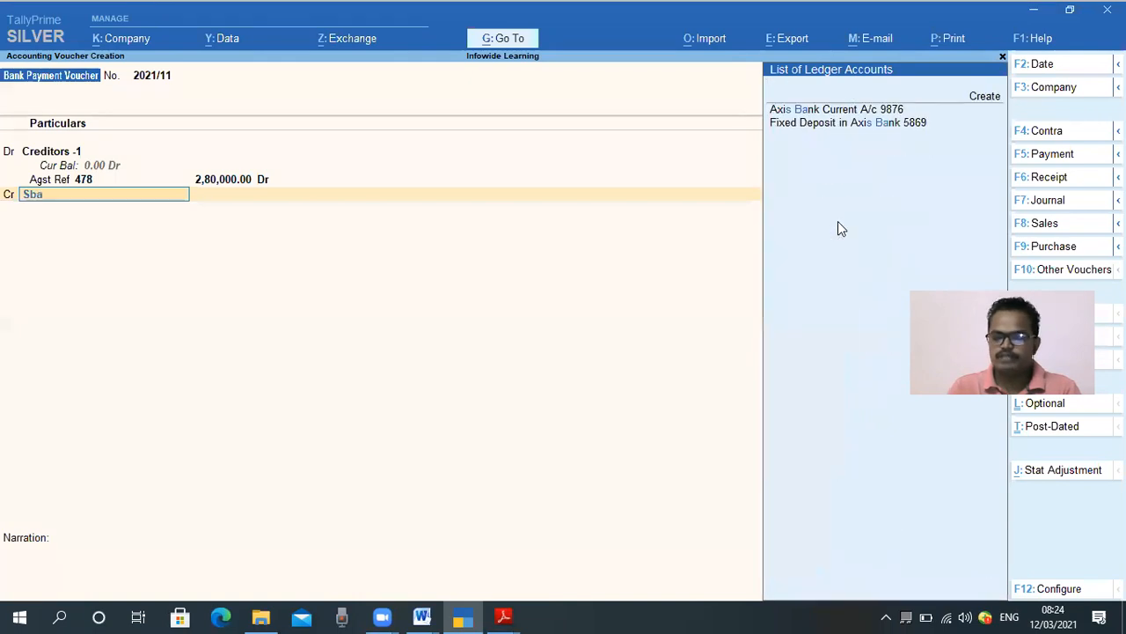
key(BackSpace)
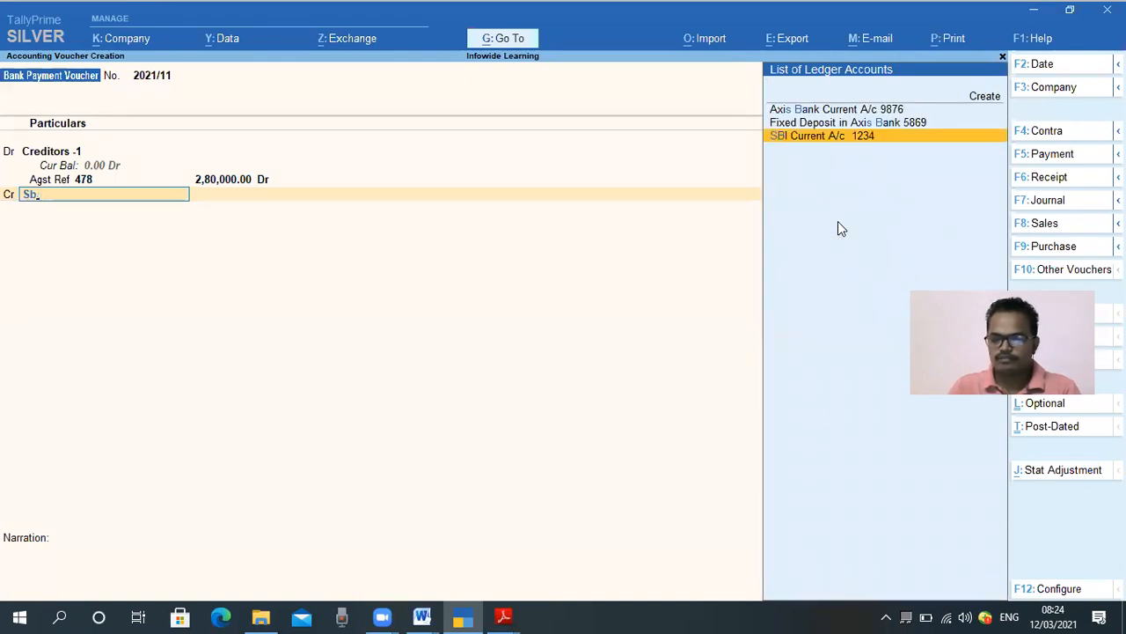
key(Return)
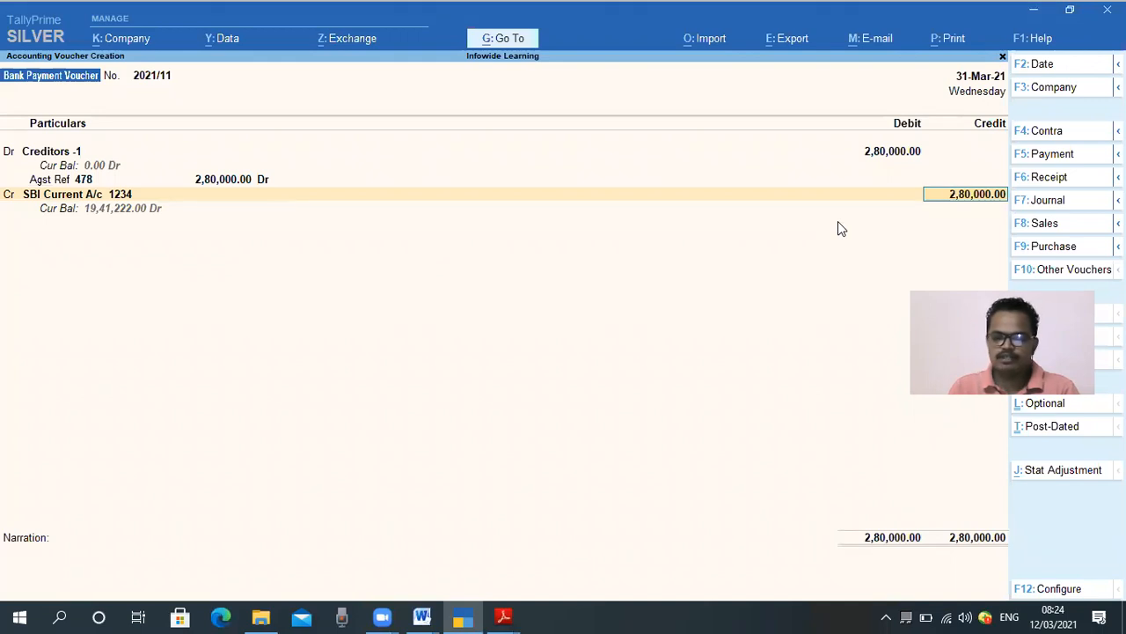
key(Return)
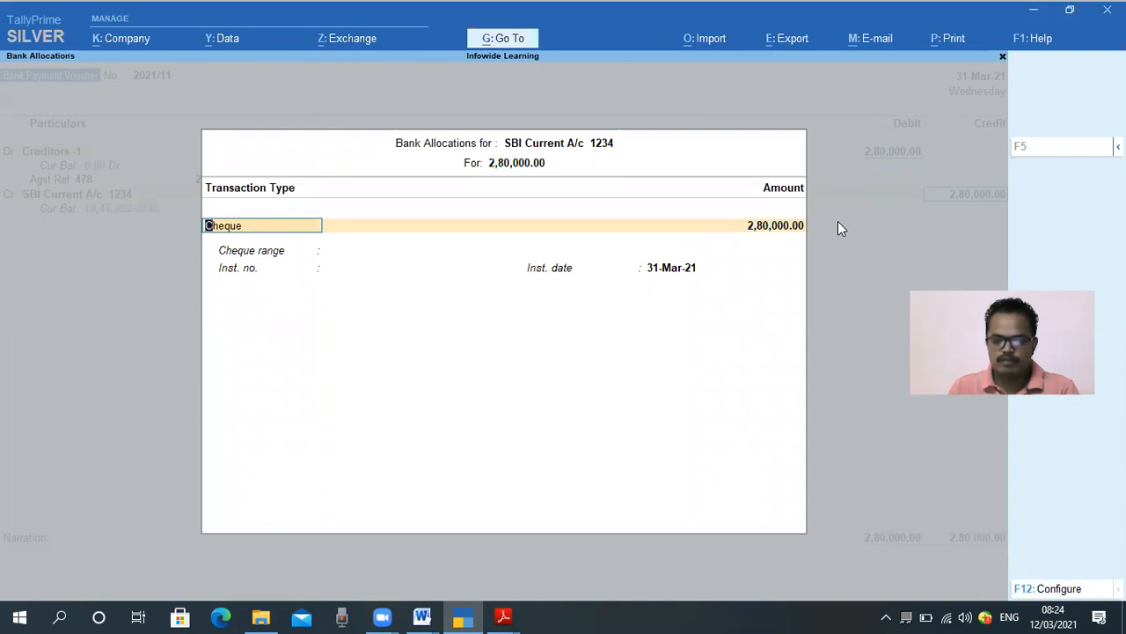
Step: Set the bank allocation's transaction type to e-Fund Transfer for 2,80,000.00, leaving the account, IFS code, bank and instrument number blank
text(e)
key(Return)
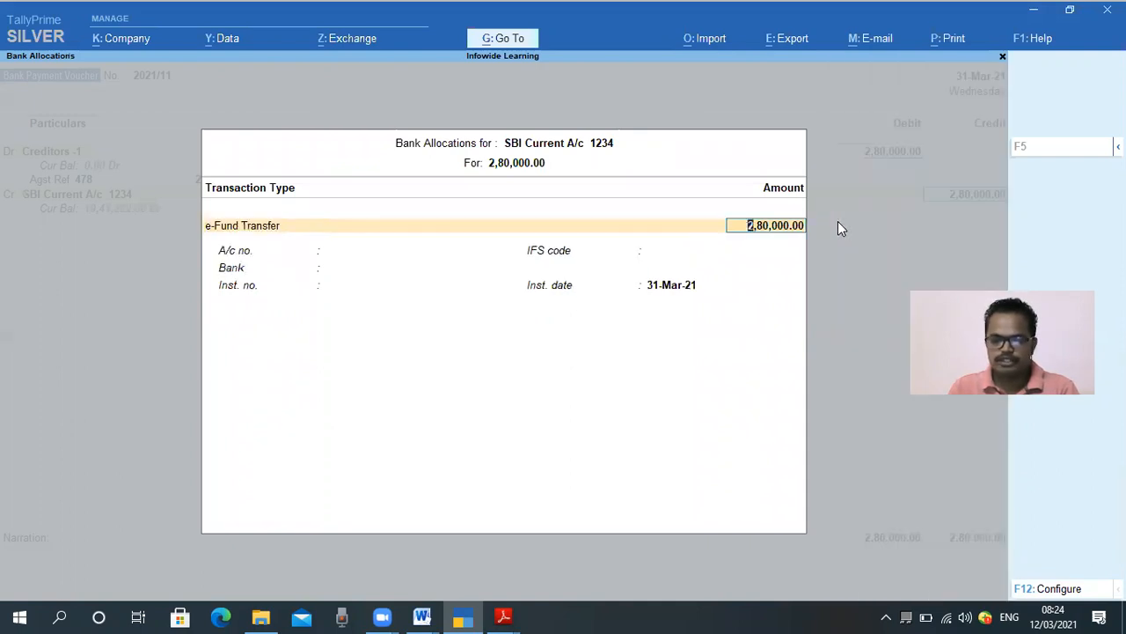
key(Return)
key(Return)
key(Return)
key(Return)
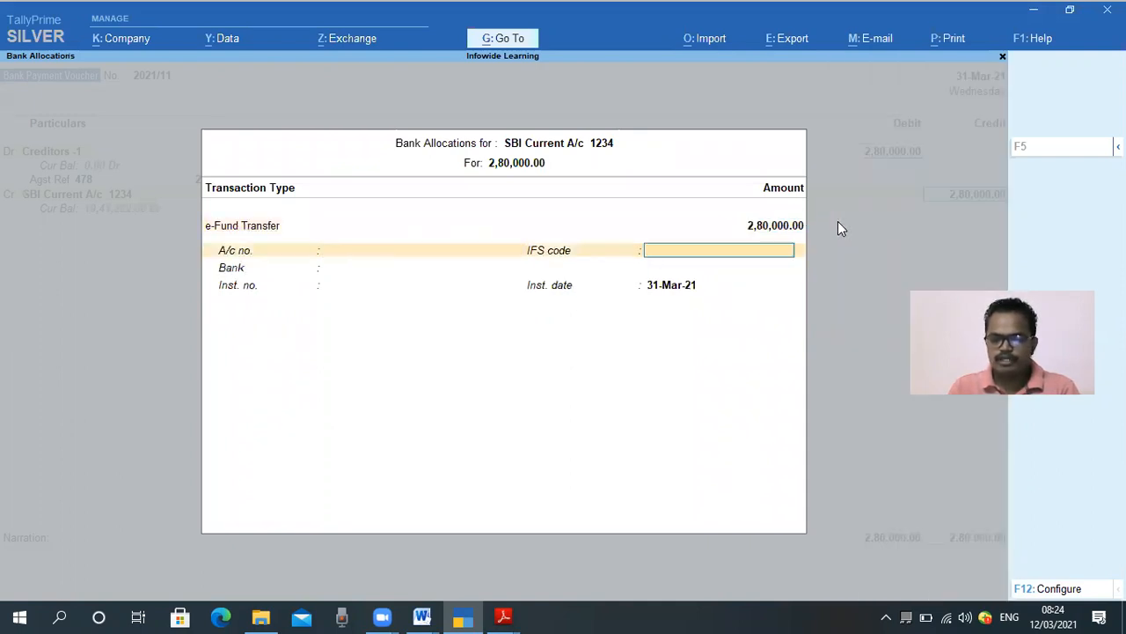
key(Return)
key(Return)
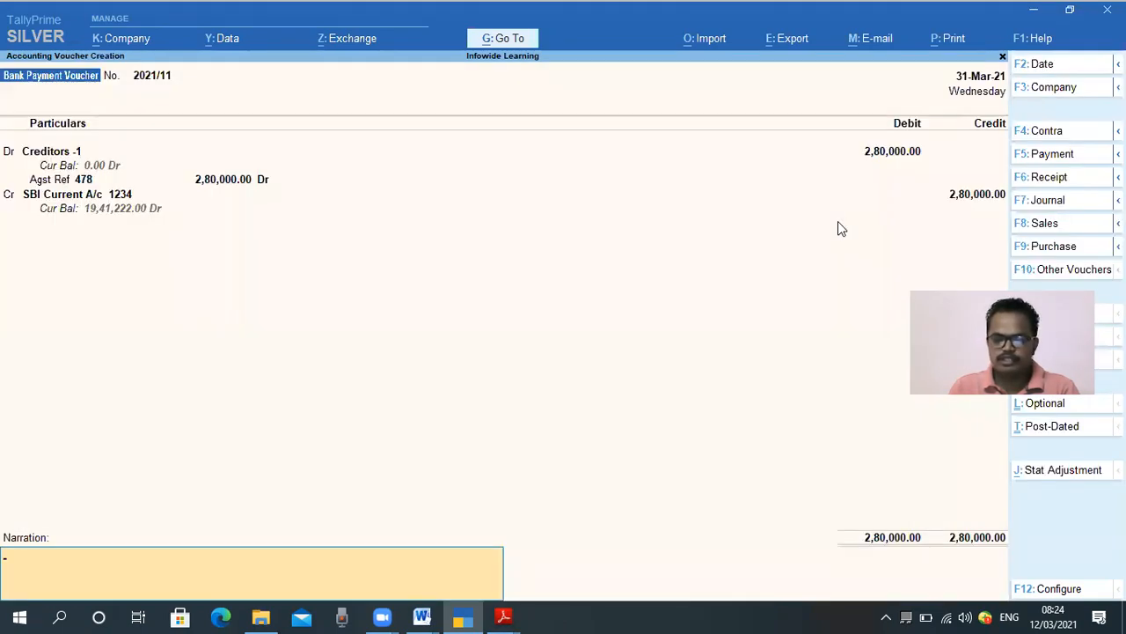
Step: Enter the narration "Being Amount paid to Ceditors a against Invoice No. 478" and accept the bank payment voucher
text(Bei)
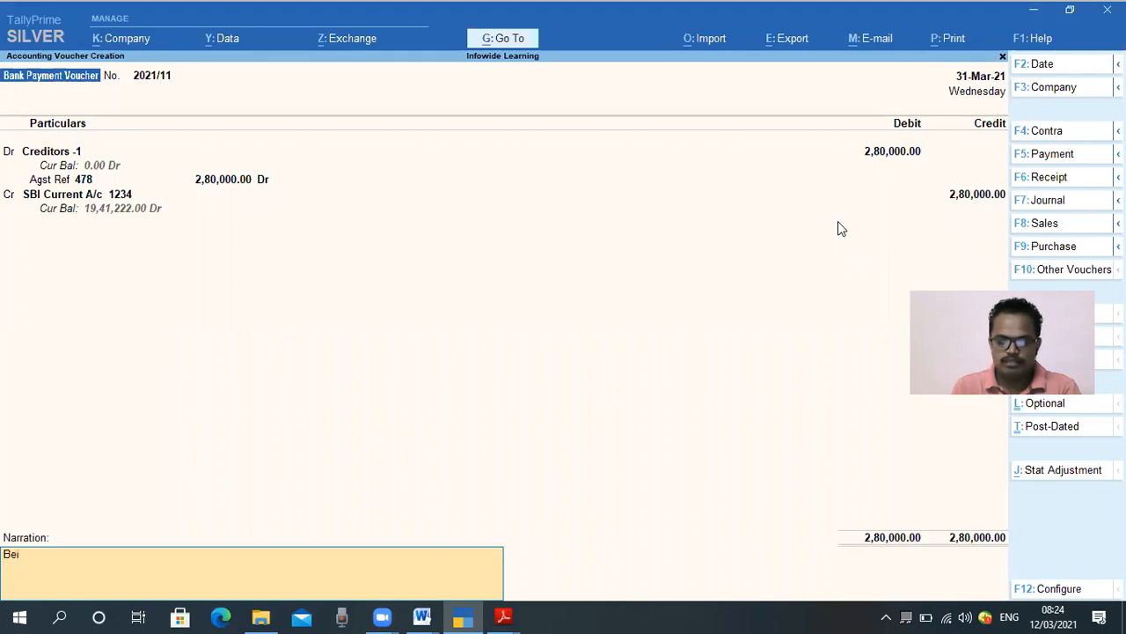
text(ng Ampun)
key(BackSpace)
key(BackSpace)
key(BackSpace)
text(ount paid to)
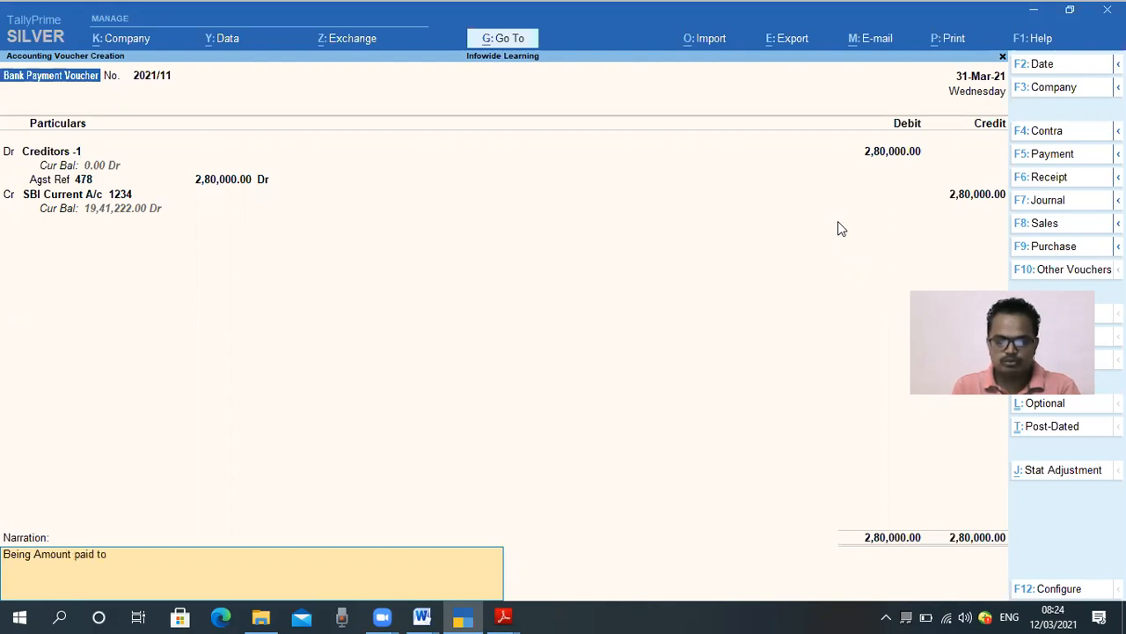
text( Ceditors)
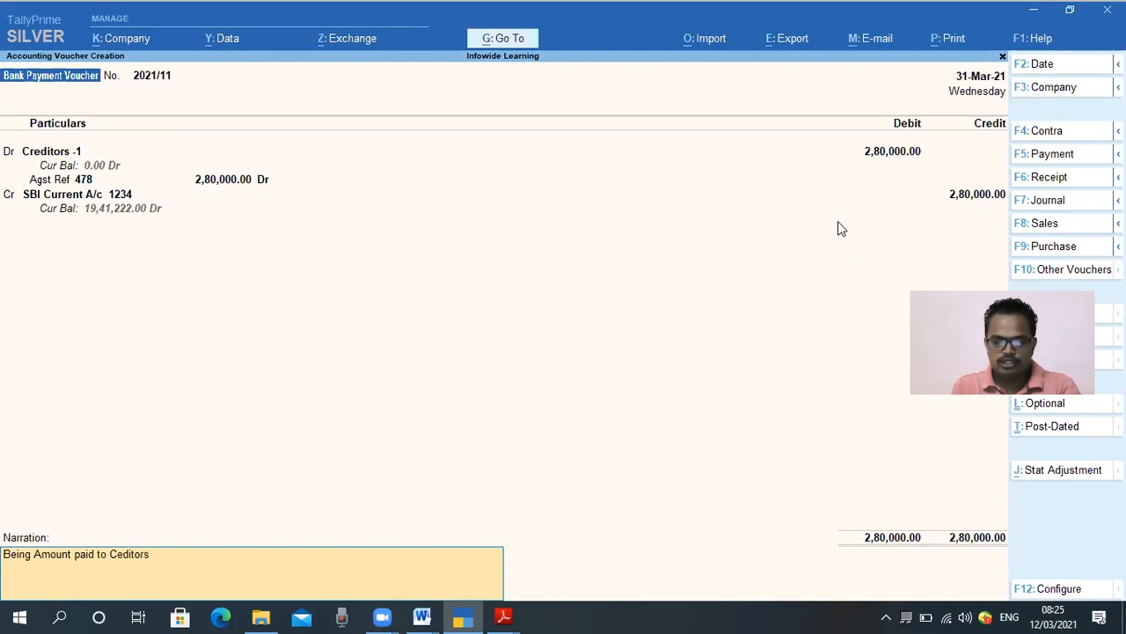
text(a)
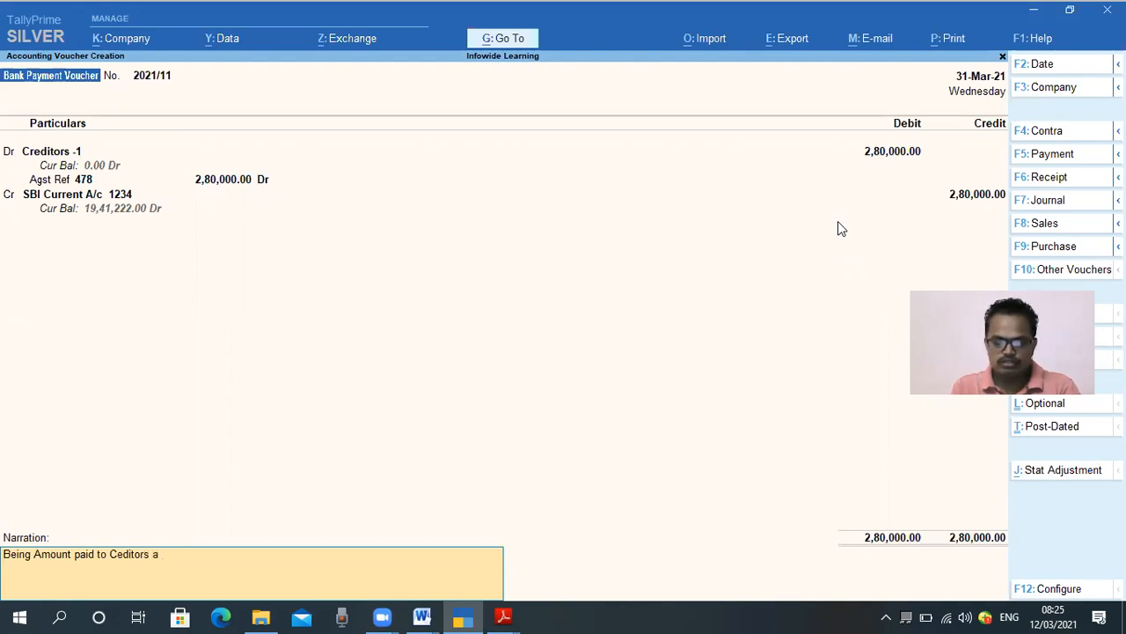
text( against Invoice No. 478)
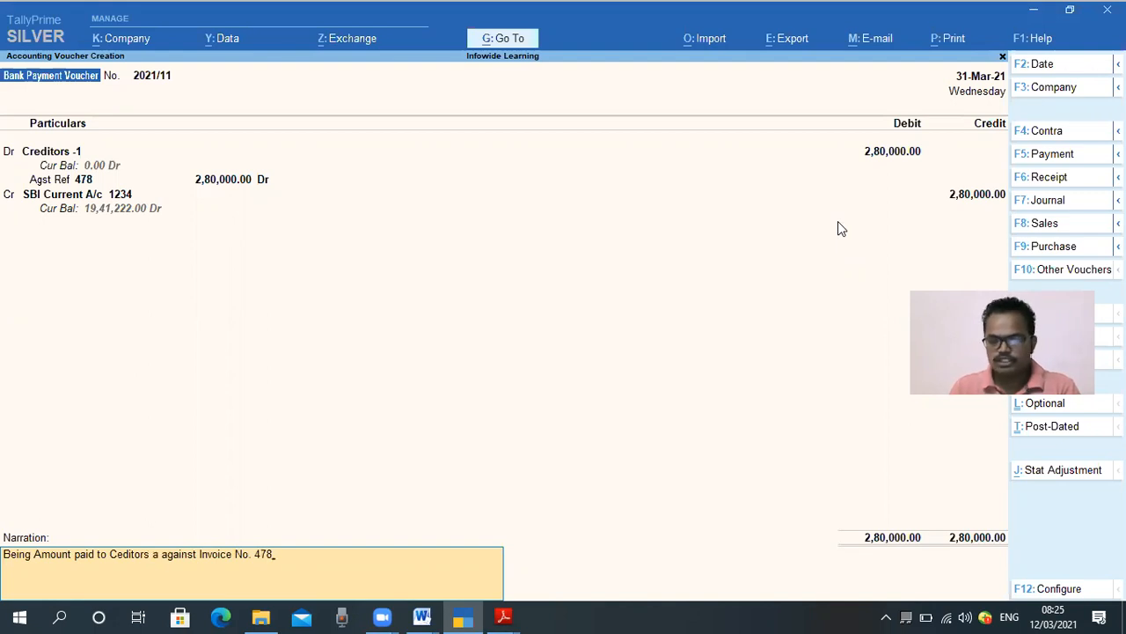
key(Return)
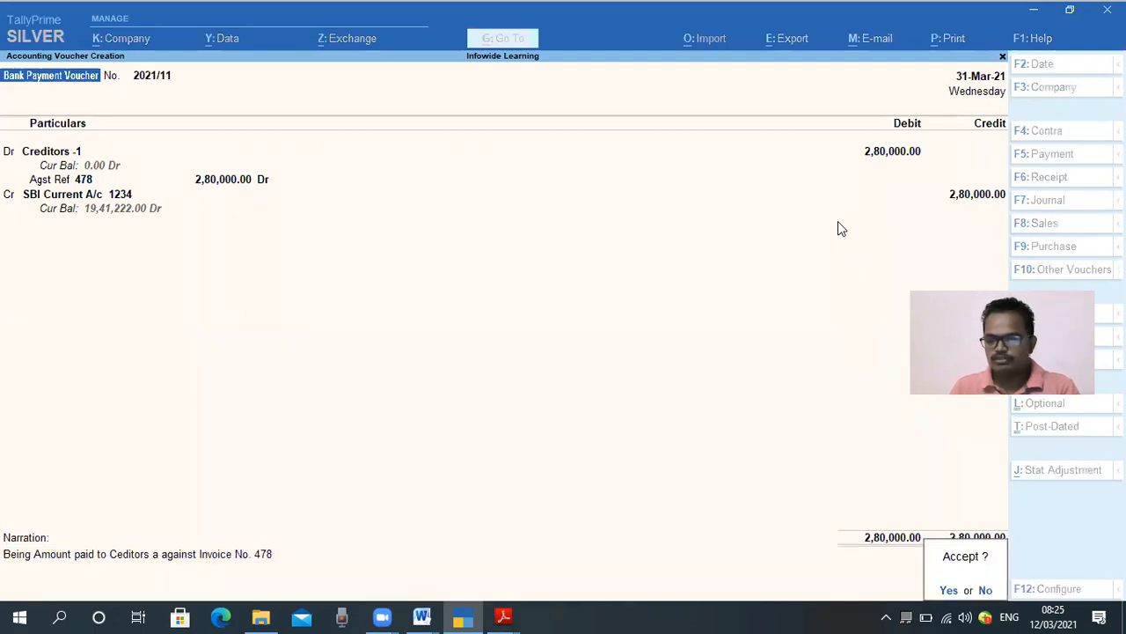
key(Return)
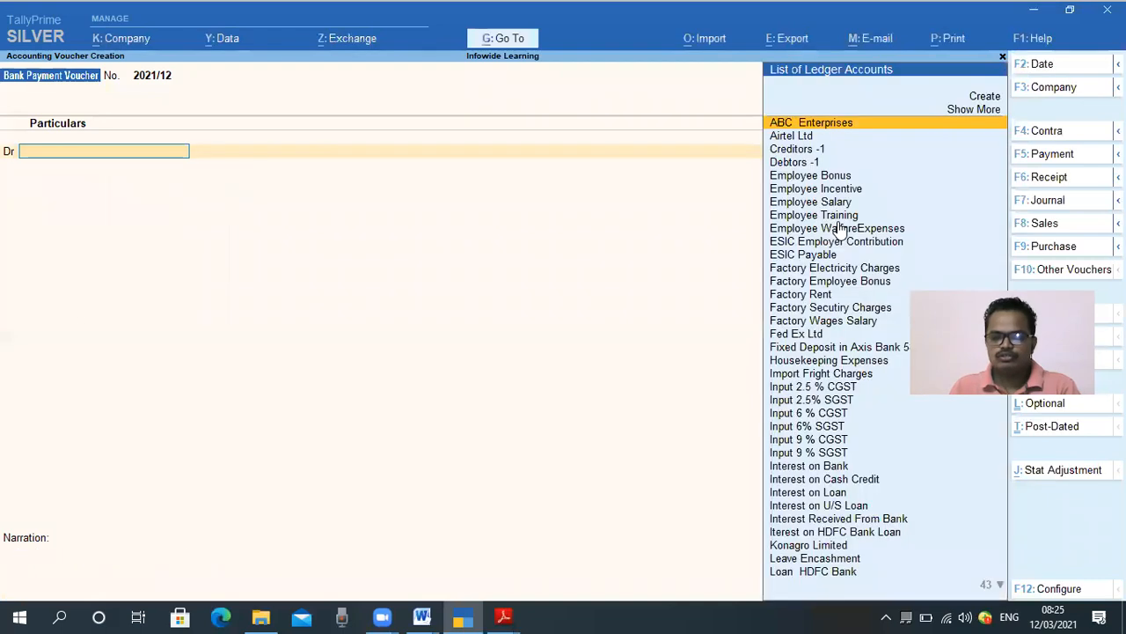
Step: Leave voucher entry and open the Sundry Creditors group under Current Liabilities in the Balance Sheet
key(Escape)
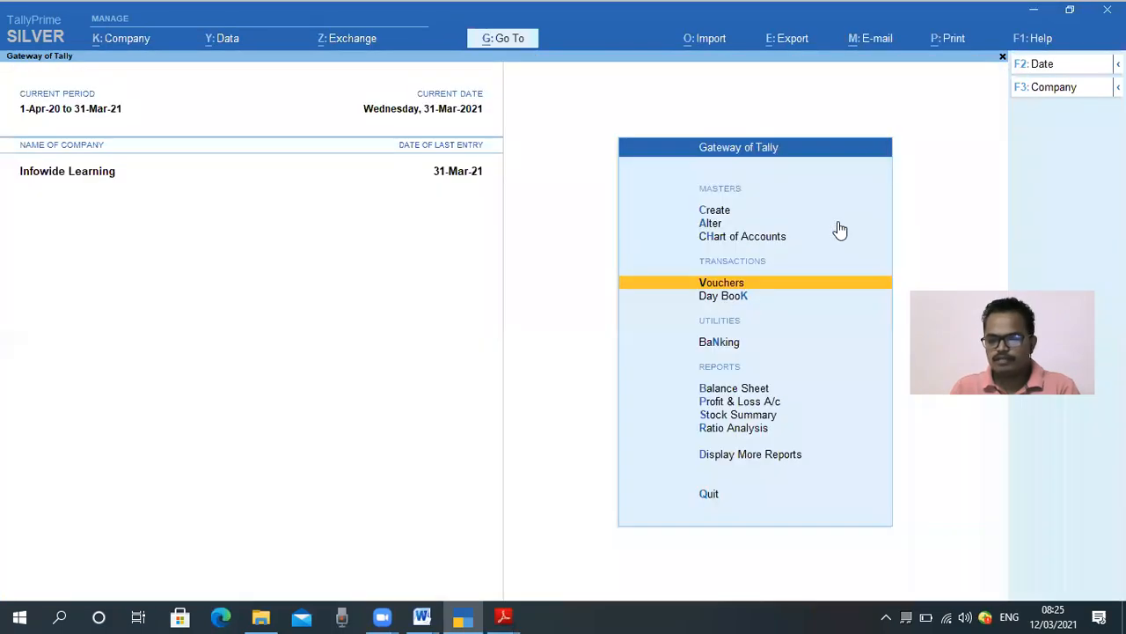
key(Down)
key(Down)
key(Down)
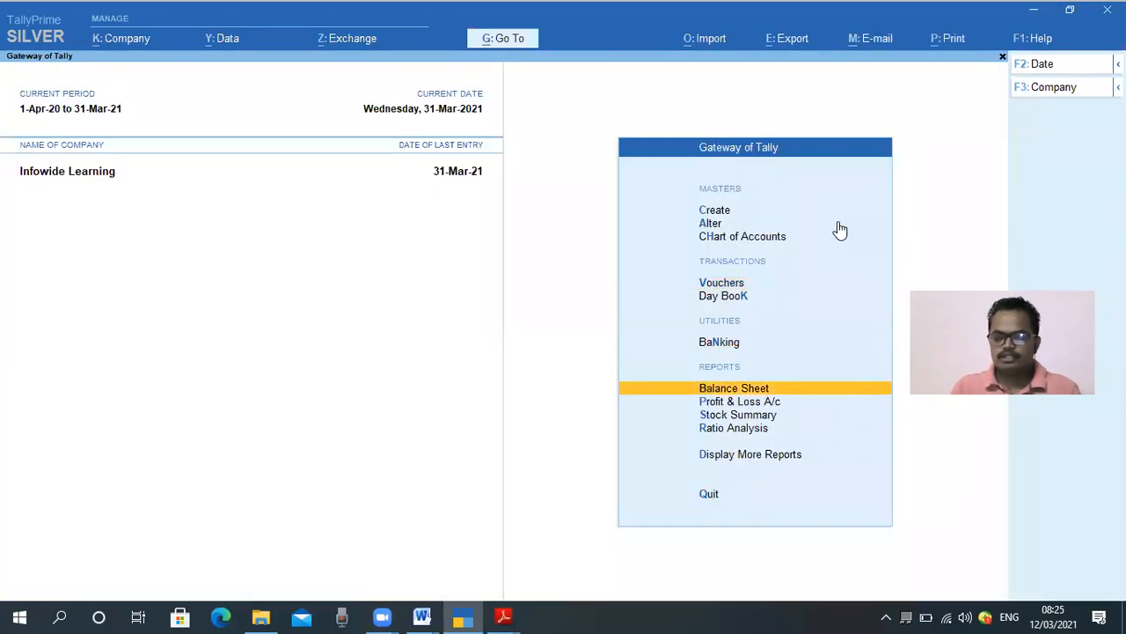
key(Return)
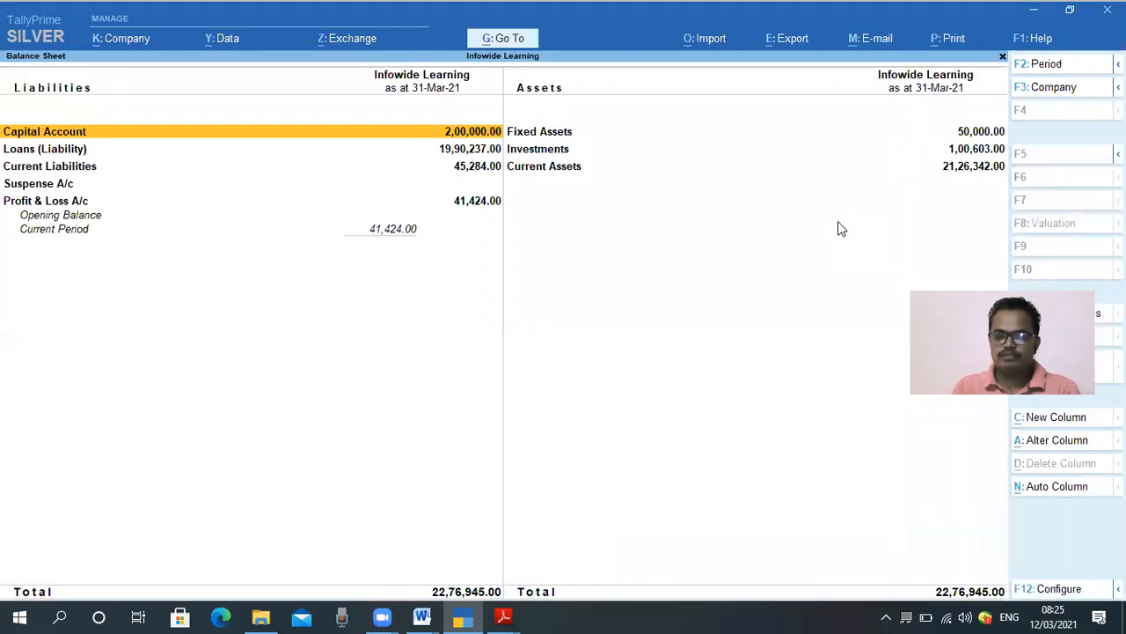
key(Down)
key(Down)
key(Return)
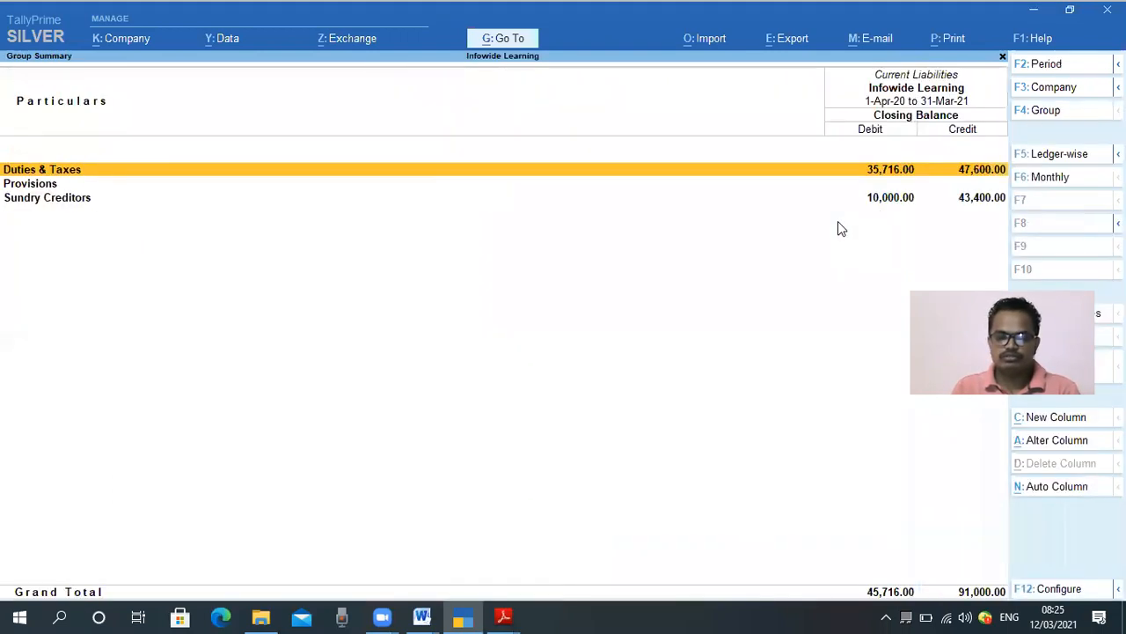
key(Down)
key(Down)
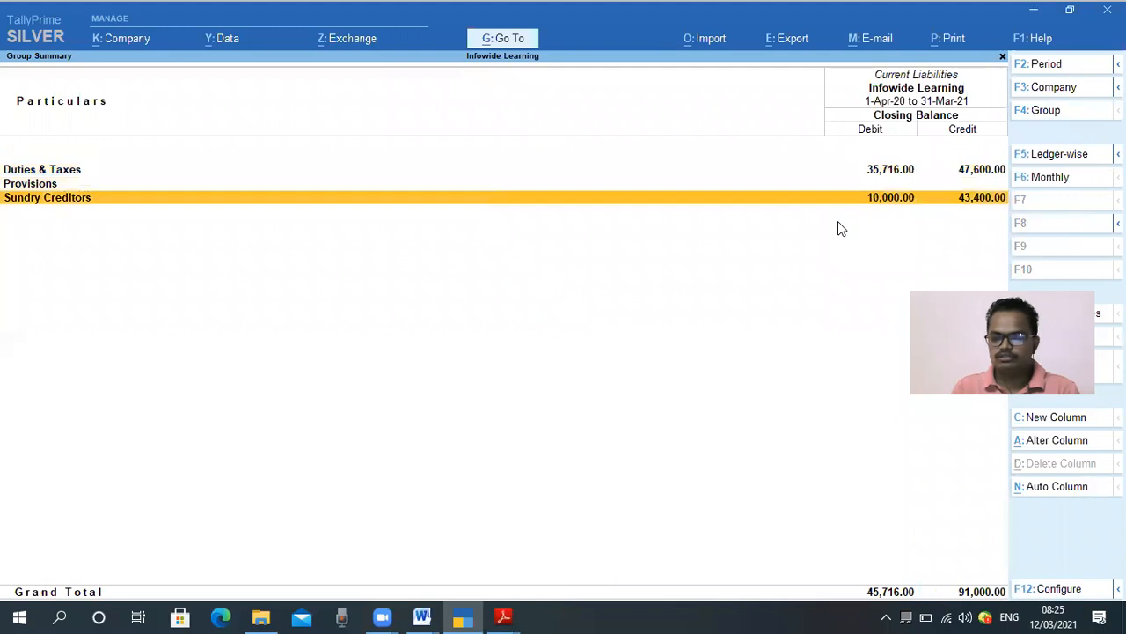
key(Return)
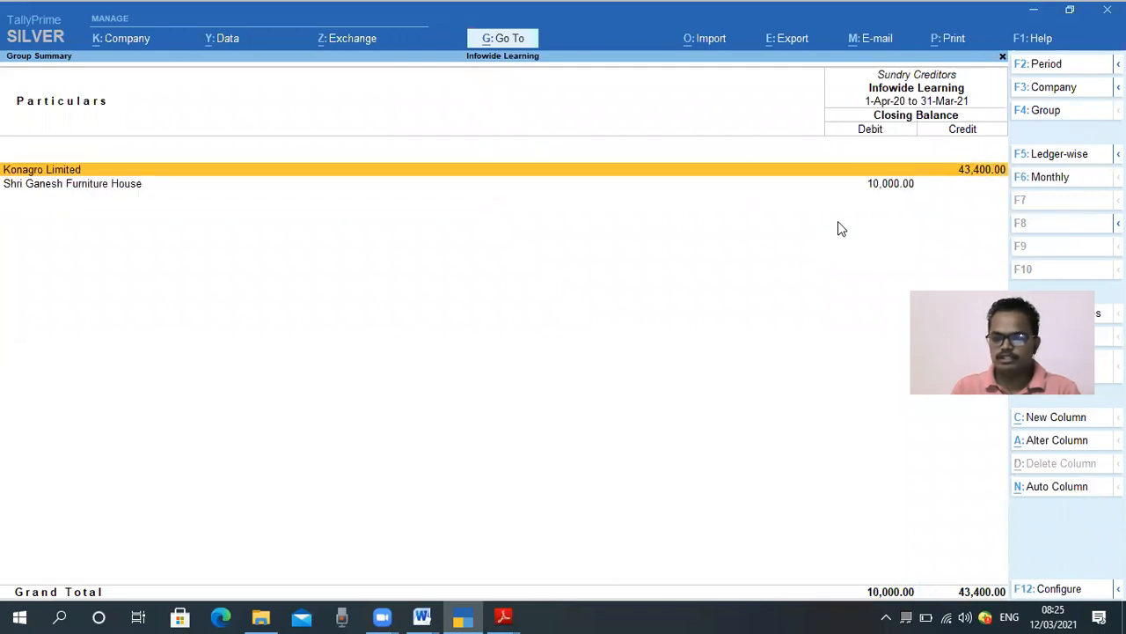
Step: Configure the Sundry Creditors summary to show transactions
key(F12)
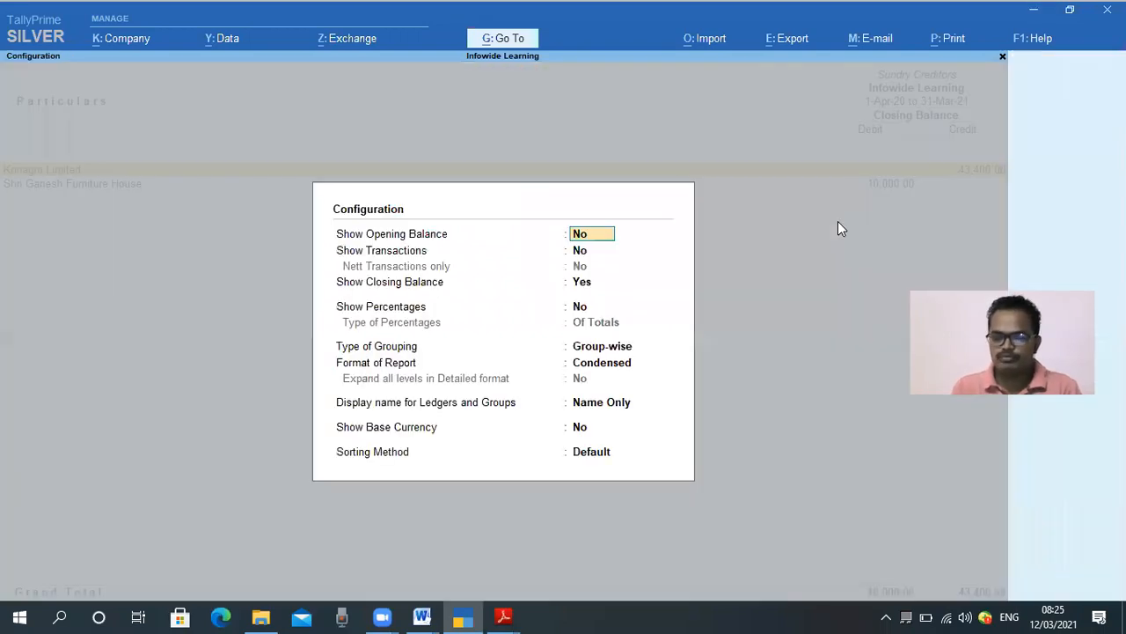
key(Return)
text(y)
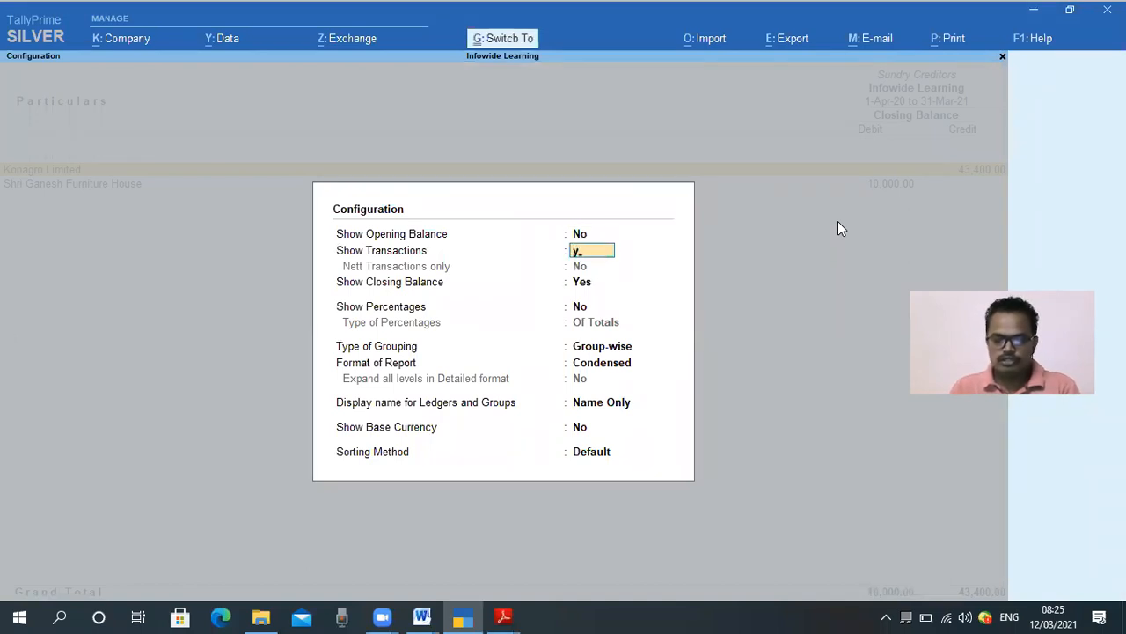
key(ctrl+a)
Step: Review the Sundry Creditors ledgers, then open the monthly summary of Creditors -1 and outline its grand total closing balance cell
key(Up)
key(Up)
key(Up)
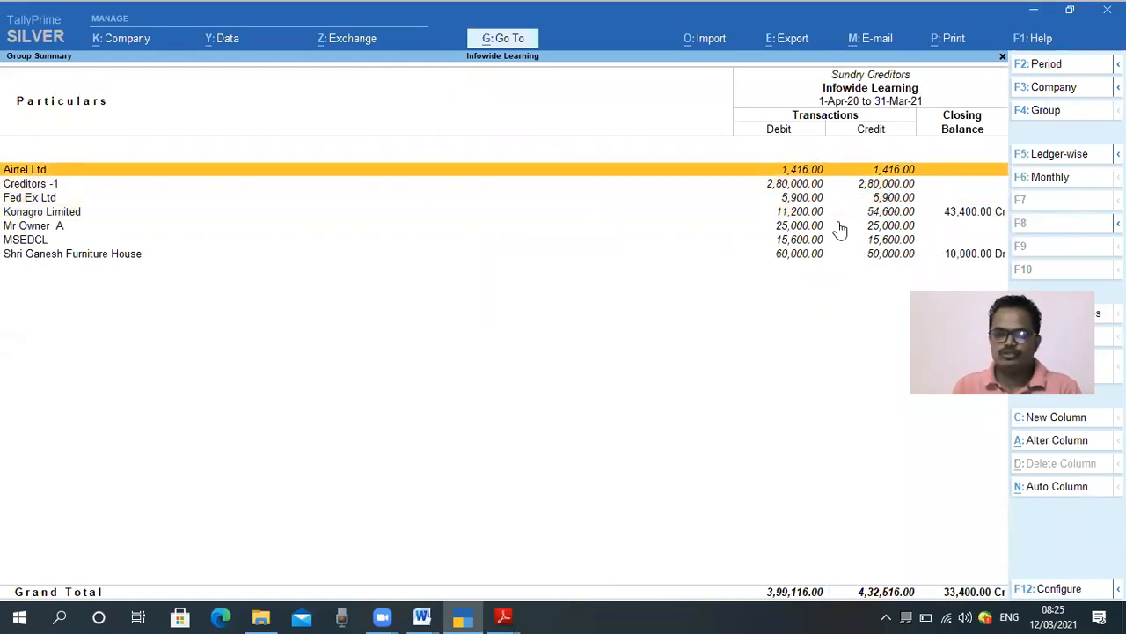
key(Down)
key(Down)
key(Down)
key(Down)
key(Down)
key(Down)
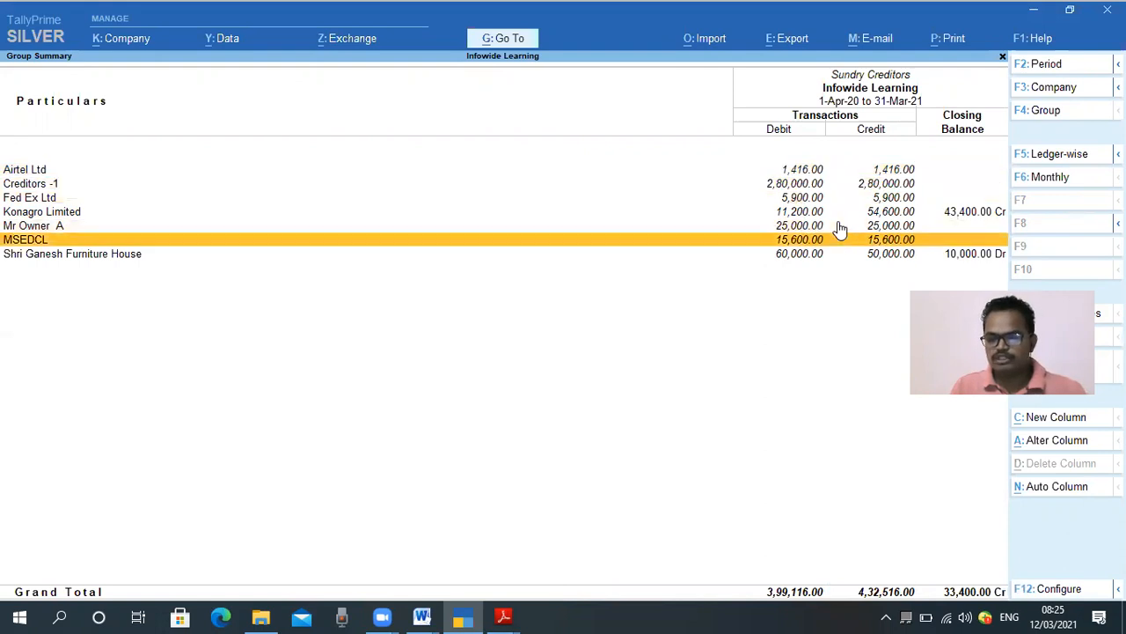
key(Up)
key(Up)
key(Up)
key(Up)
key(Up)
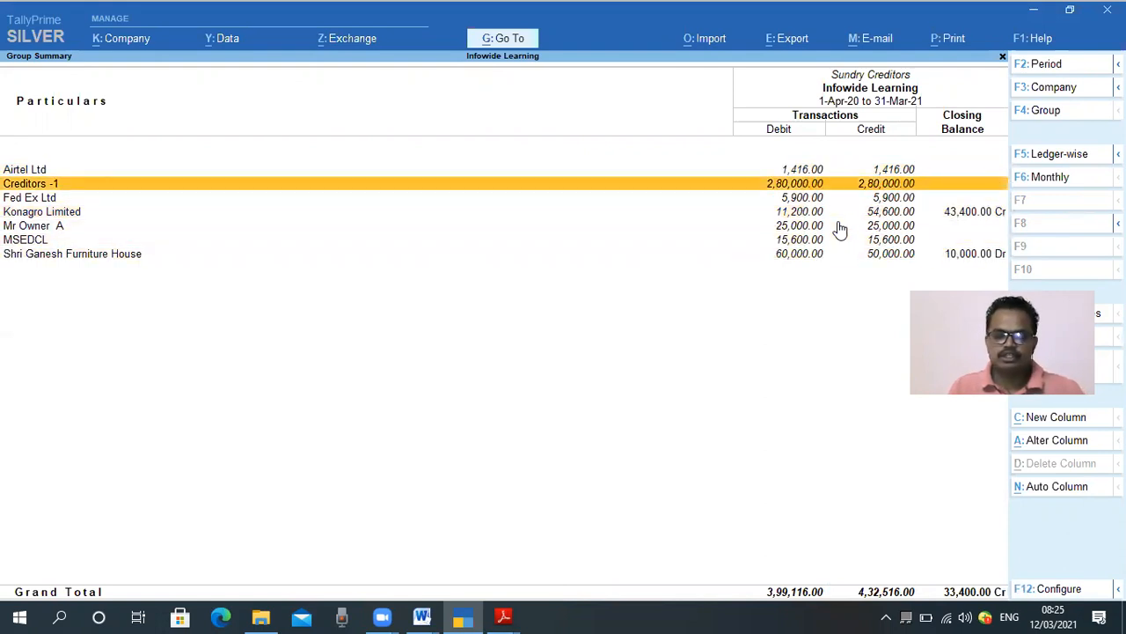
key(Return)
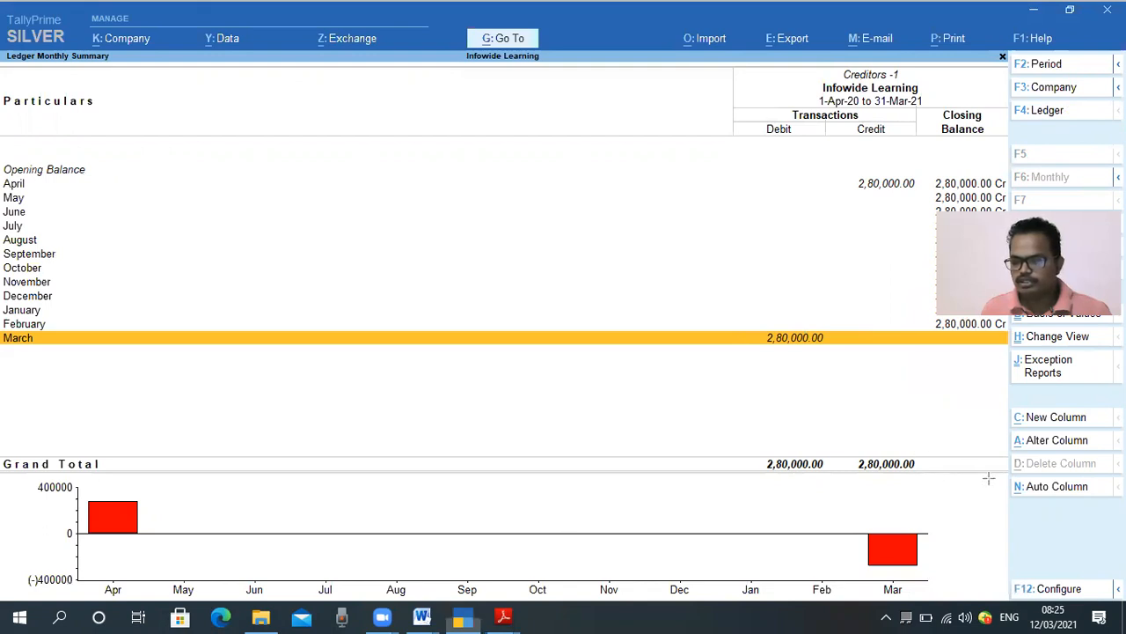
drag(922, 453, 1001, 474)
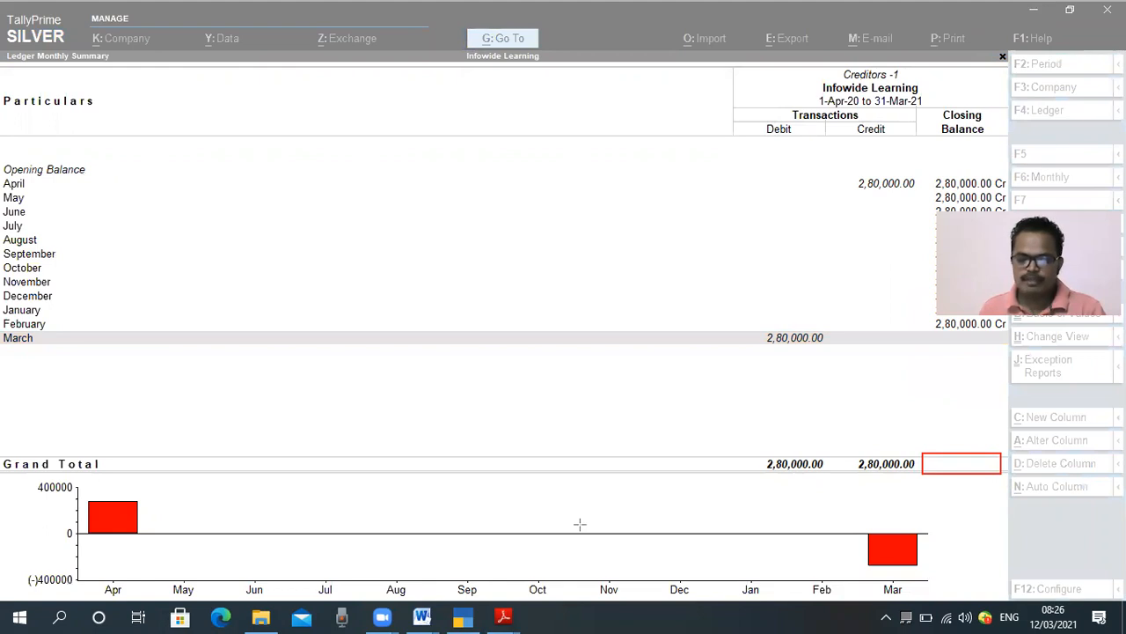
Step: Close the Creditors -1 monthly summary and the Balance Sheet reports, returning to the Gateway of Tally
click(299, 447)
click(288, 432)
key(Escape)
key(Escape)
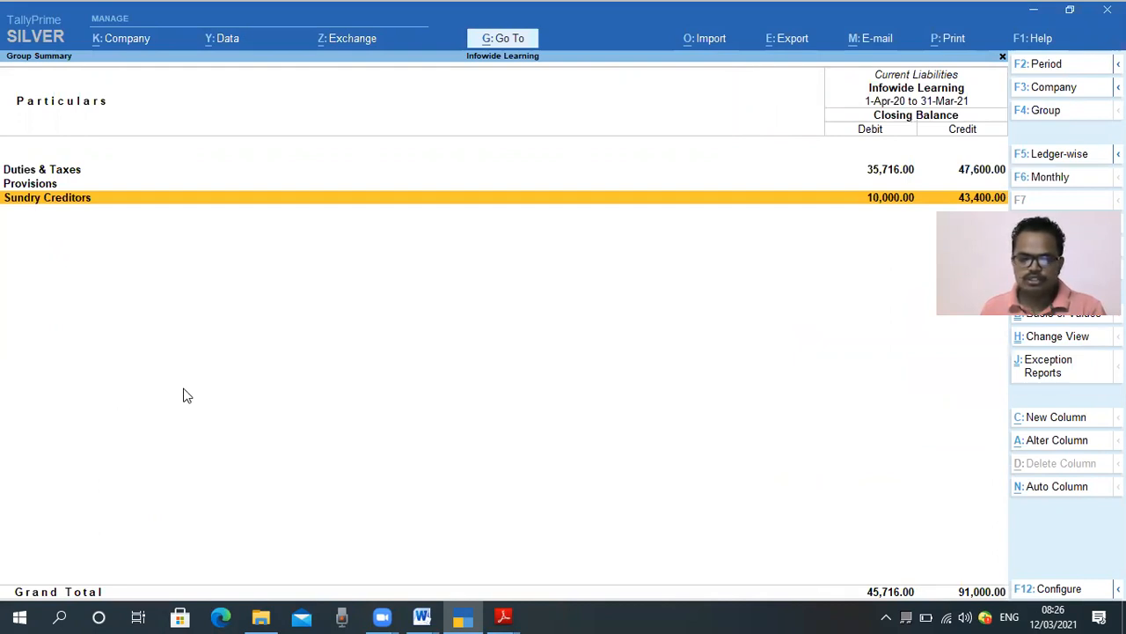
key(Escape)
key(Escape)
key(Escape)
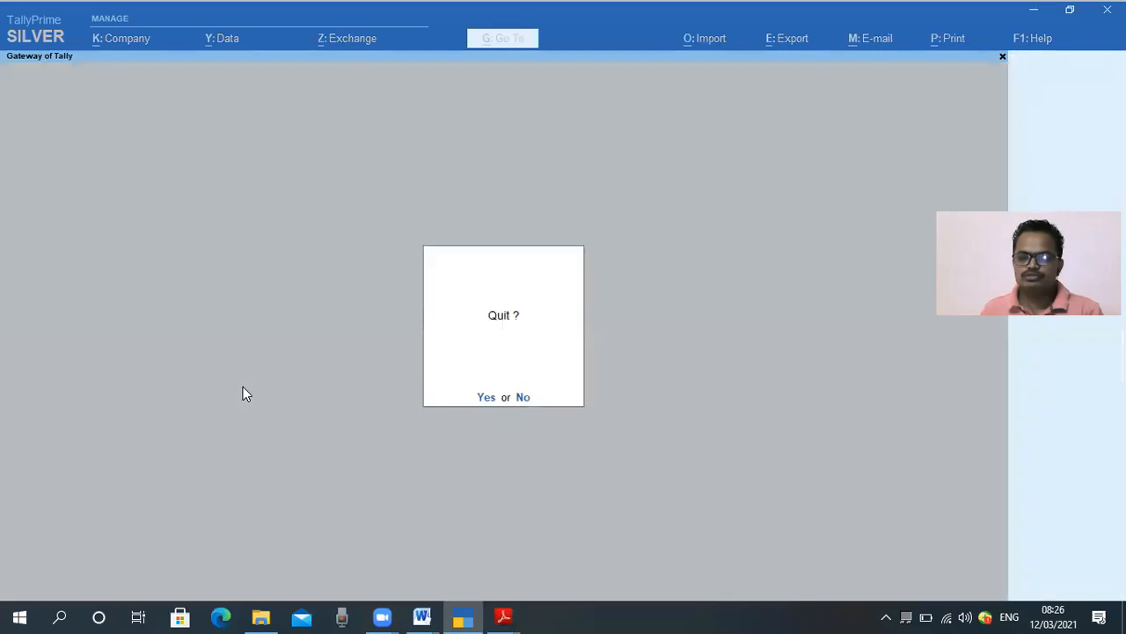
key(Escape)
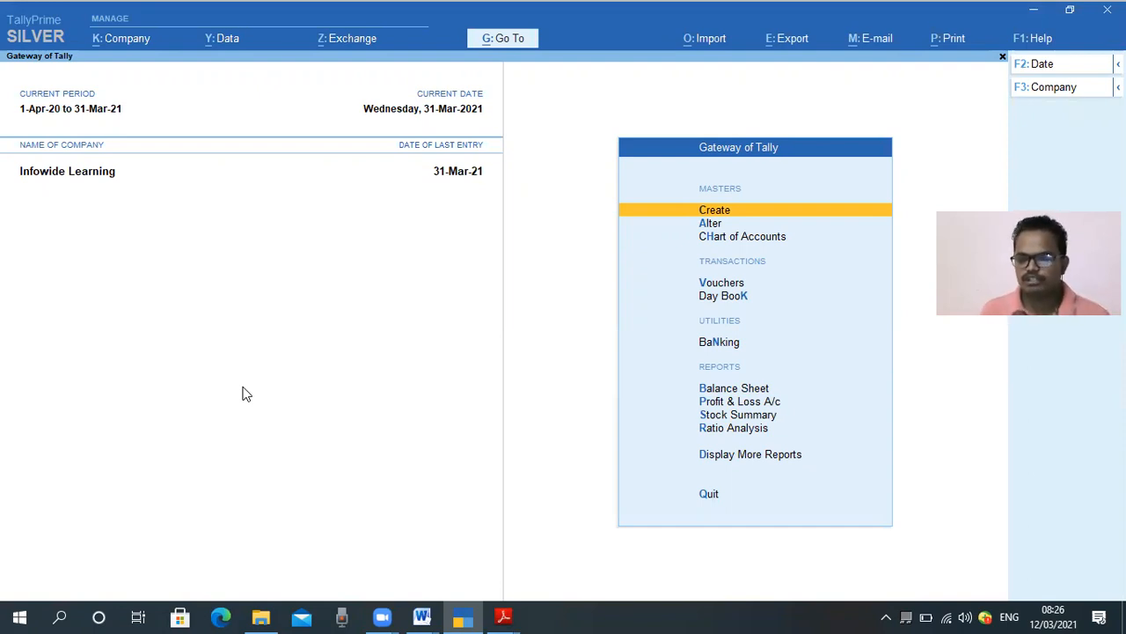
Step: Open the Current Liabilities group from the Balance Sheet
key(Down)
key(Down)
key(Down)
key(Down)
key(Down)
key(Down)
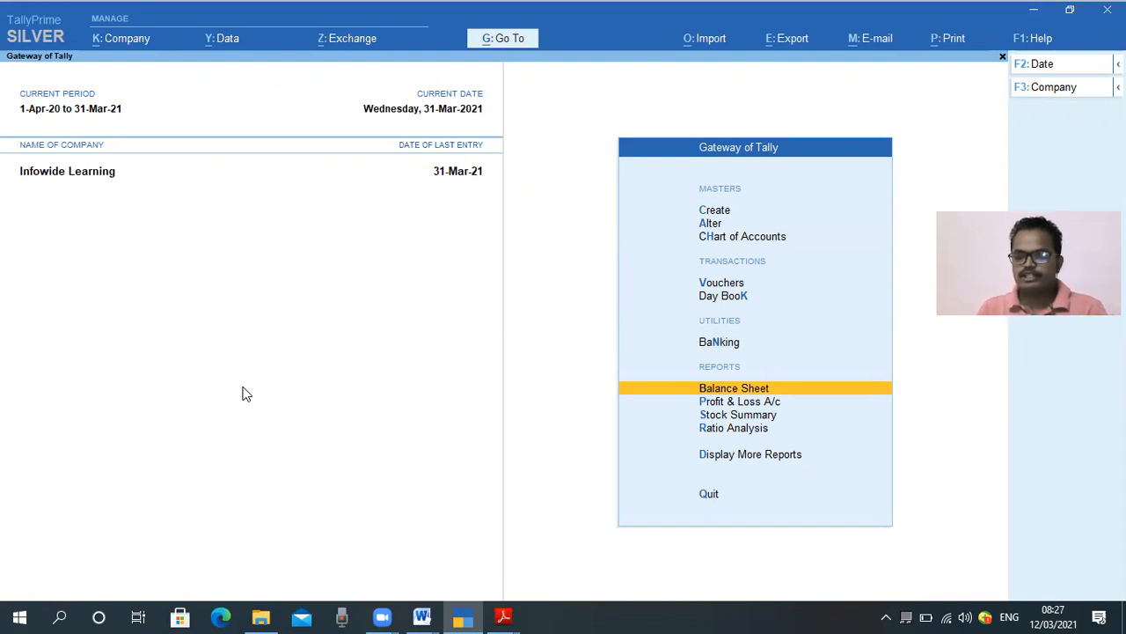
key(Return)
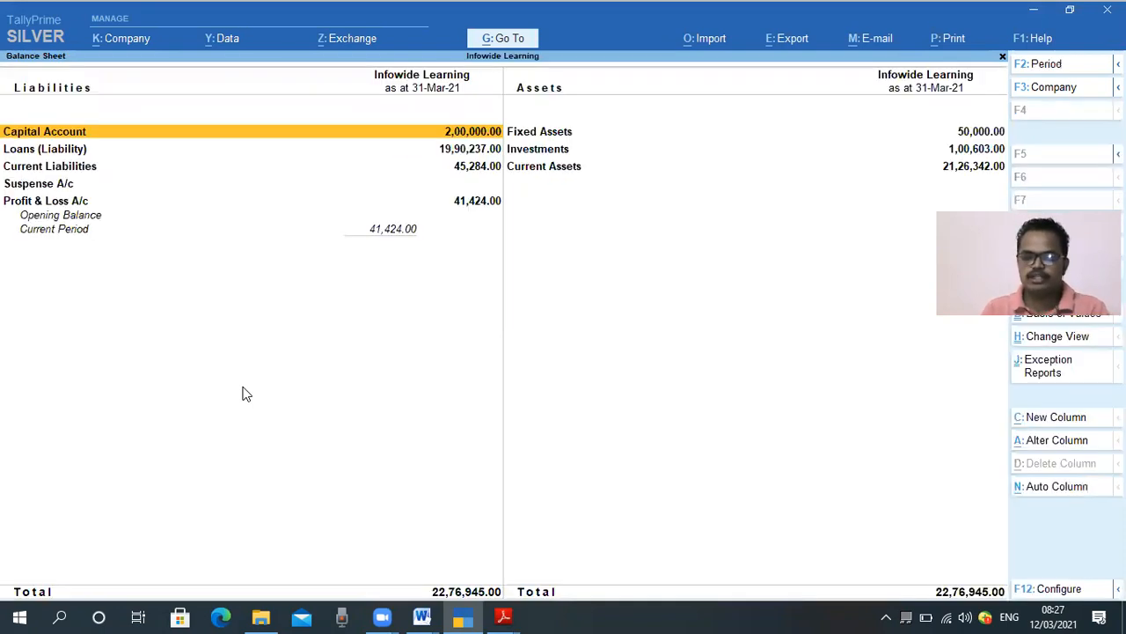
key(Down)
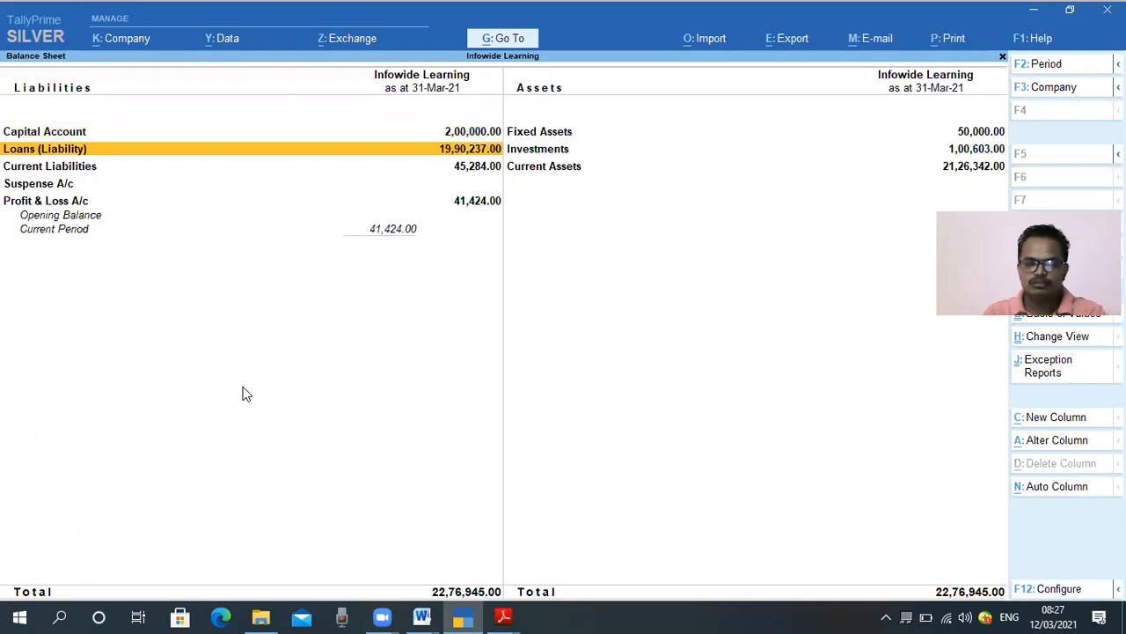
key(Return)
key(Escape)
key(Down)
key(Return)
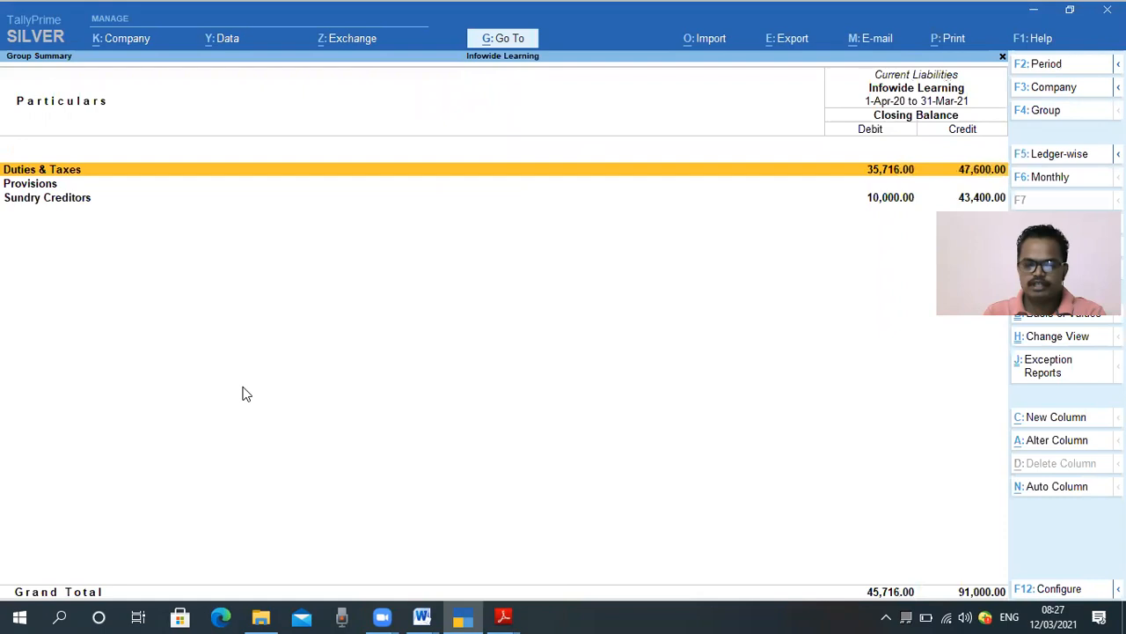
Step: View the monthly summary of Profession Tax Payable under Duties & Taxes and select February
key(Return)
key(Down)
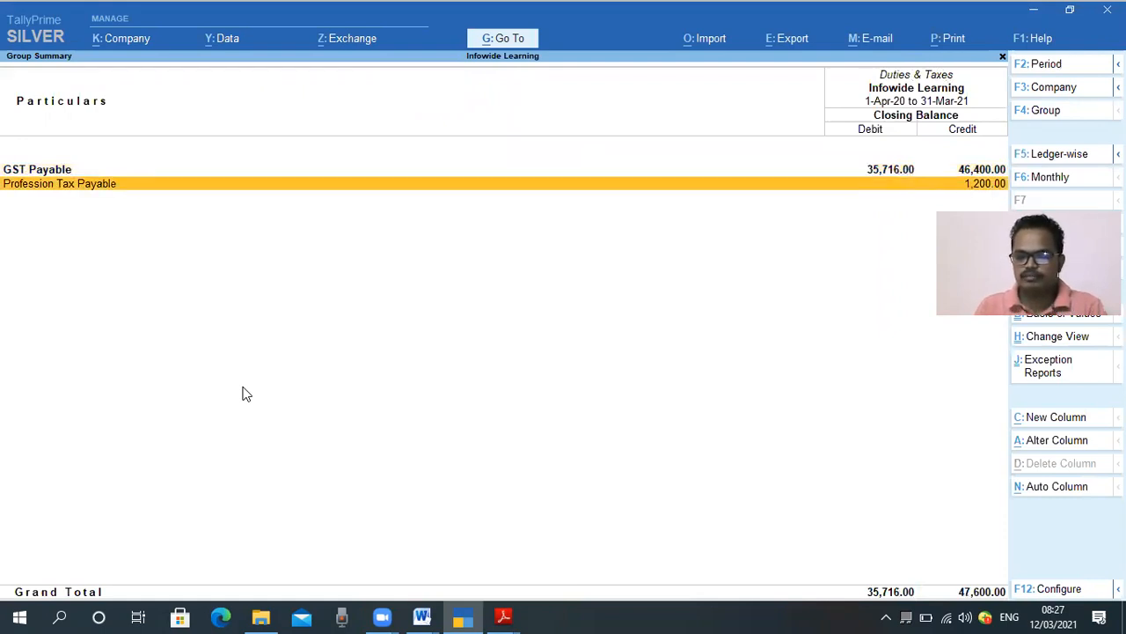
key(Return)
key(Up)
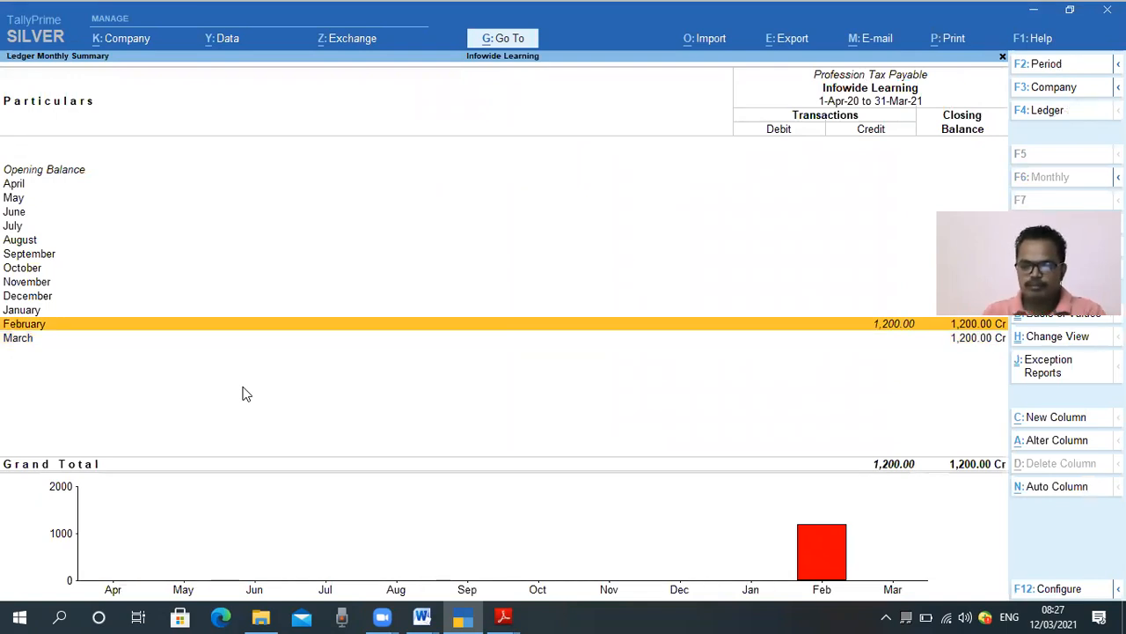
Step: Leave the Balance Sheet reports and start a new bank payment voucher
key(Escape)
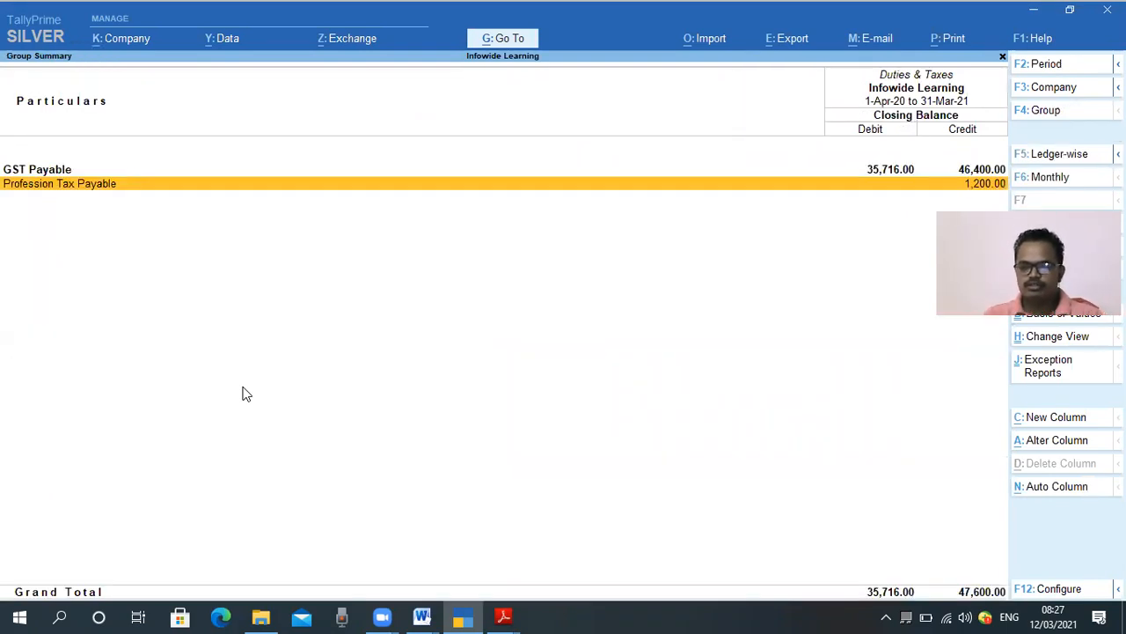
key(Escape)
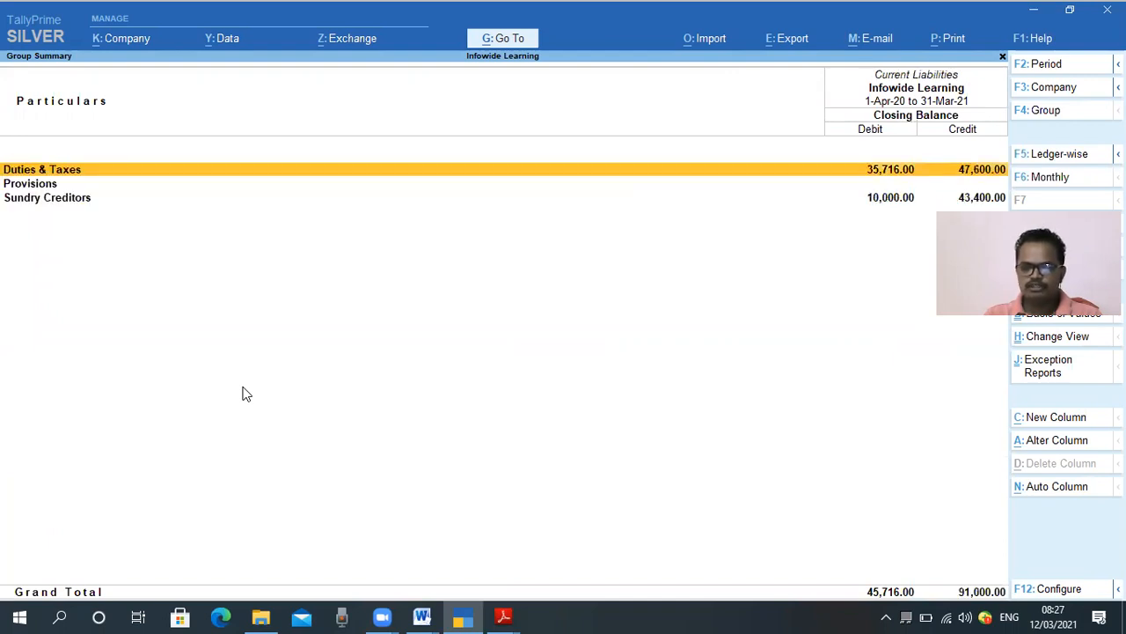
key(Escape)
key(Escape)
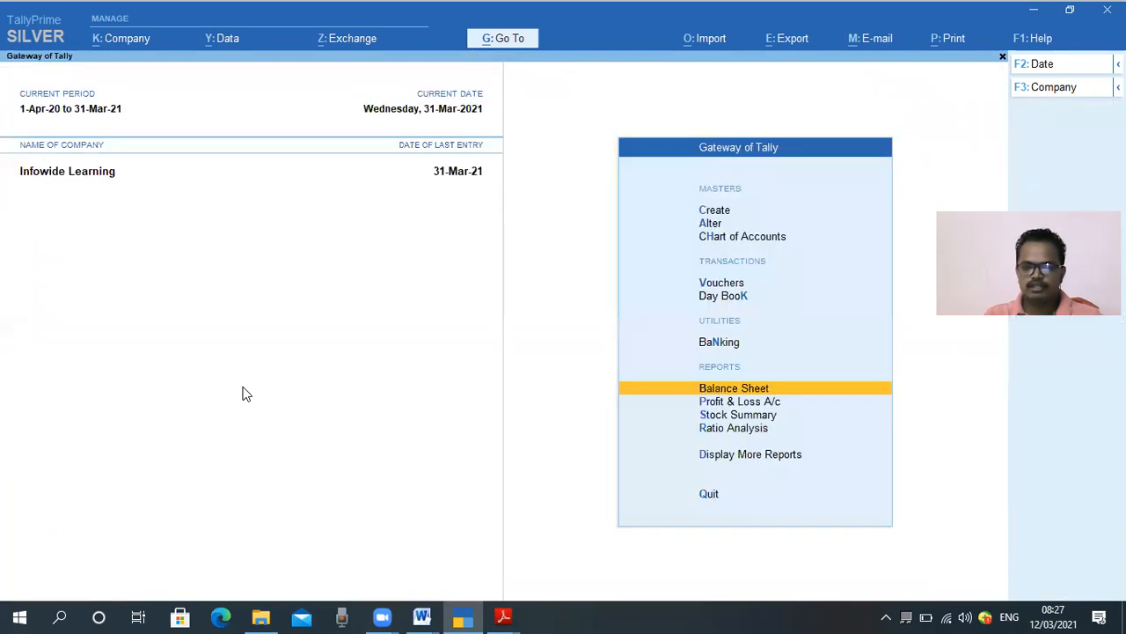
key(Escape)
key(Escape)
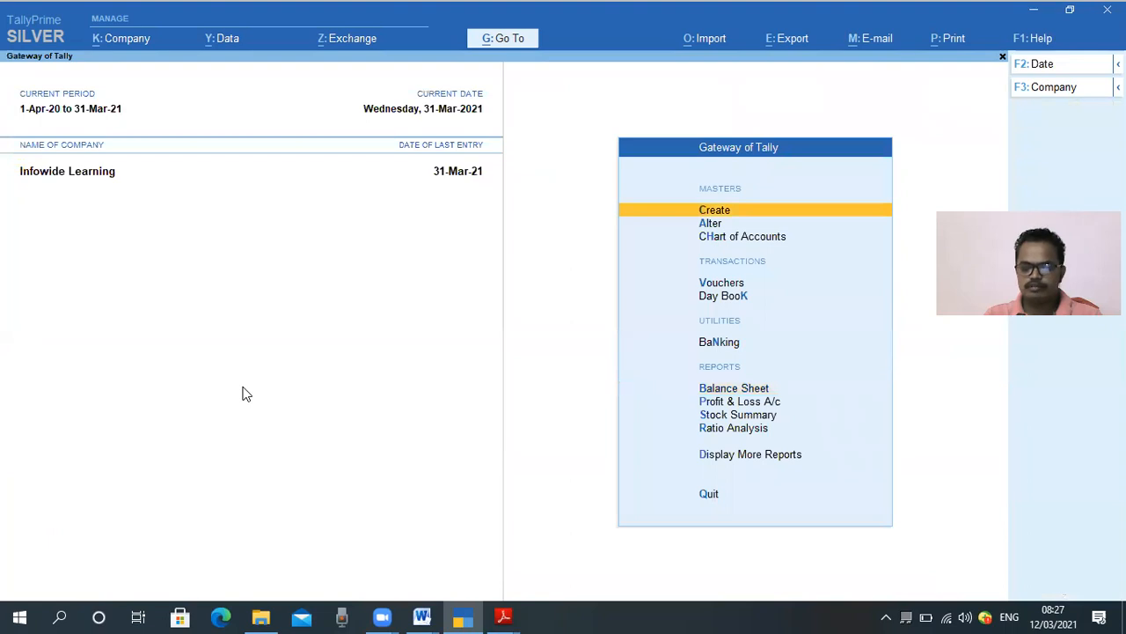
key(v)
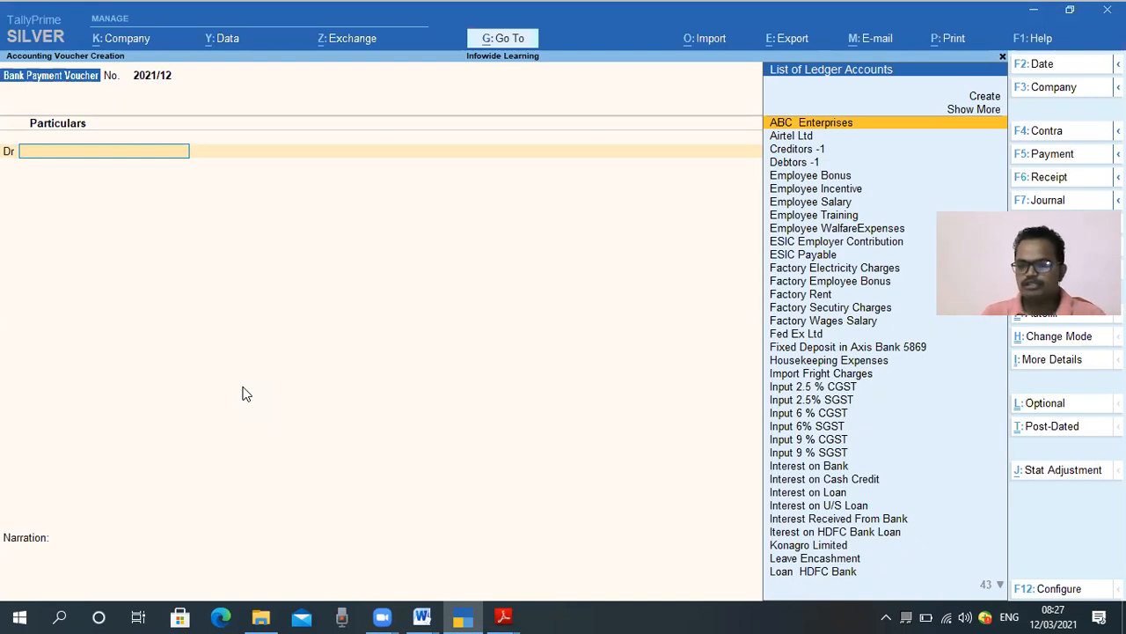
Step: Set the voucher date to 15-Mar-21
key(F2)
text(15.3)
key(BackSpace)
text(5)
key(BackSpace)
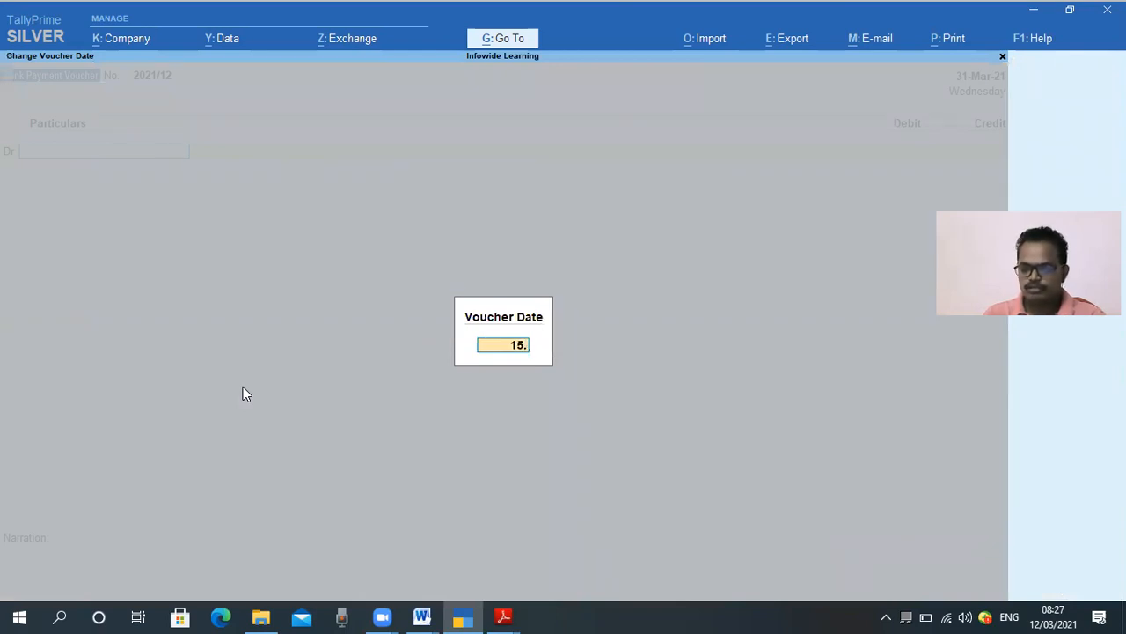
text(2)
key(Return)
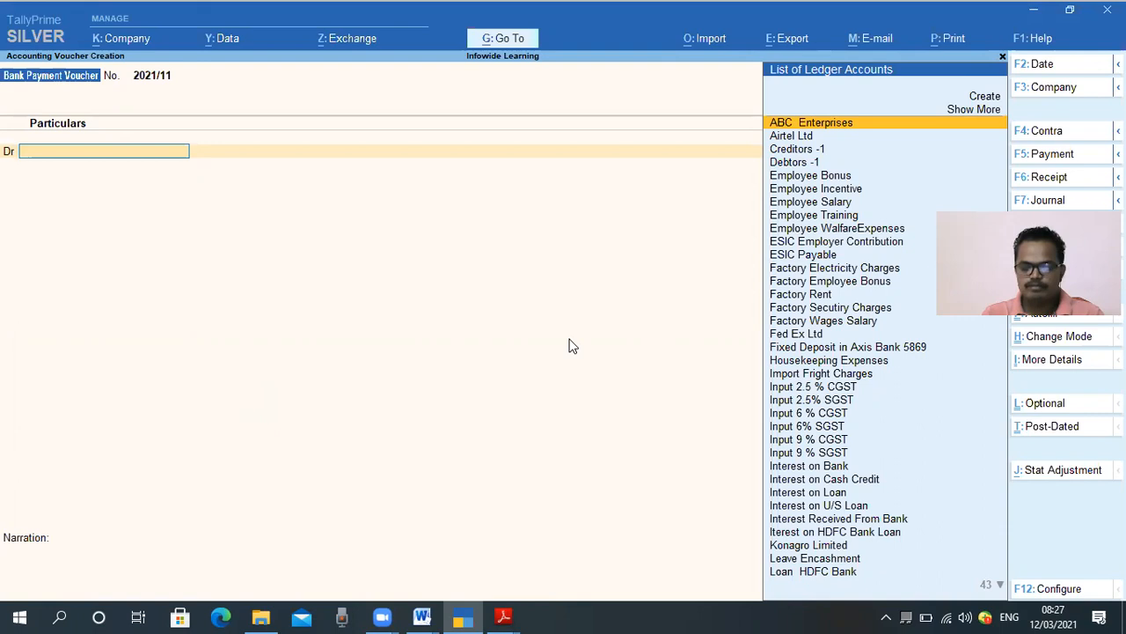
Step: Debit the Profession Tax Payable ledger with 1,200 in the bank payment voucher
text(P)
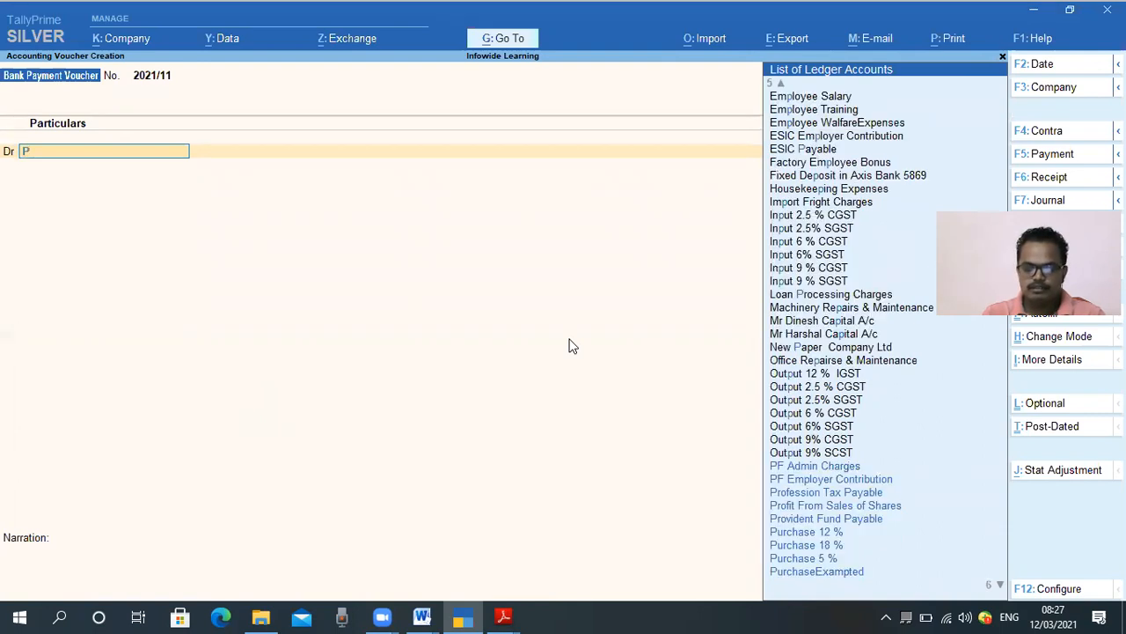
text(rofe)
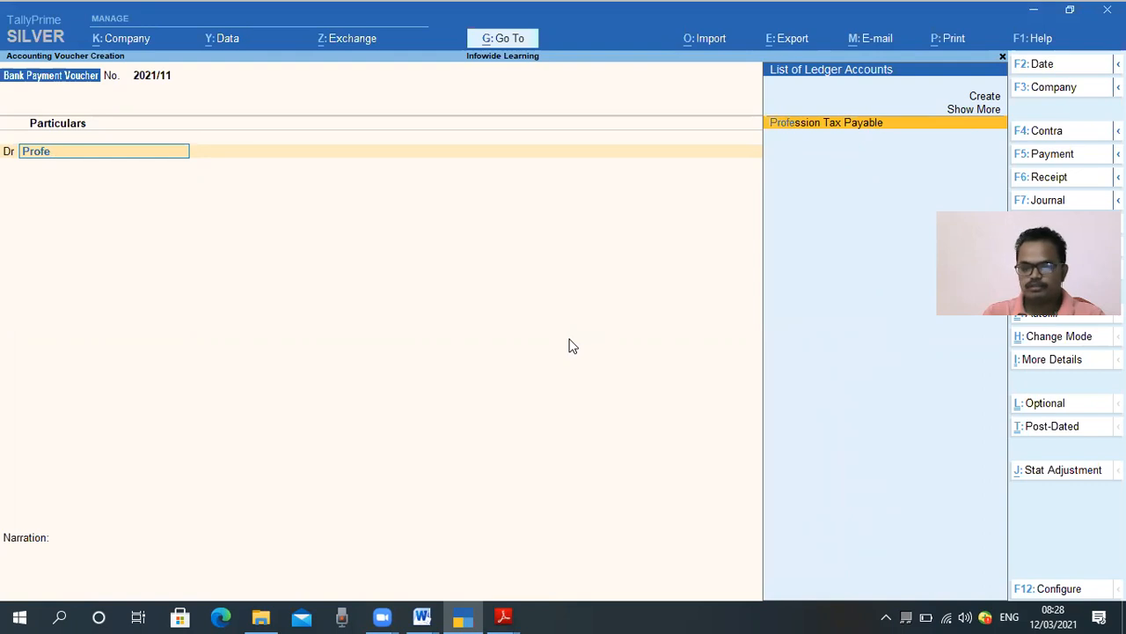
key(Return)
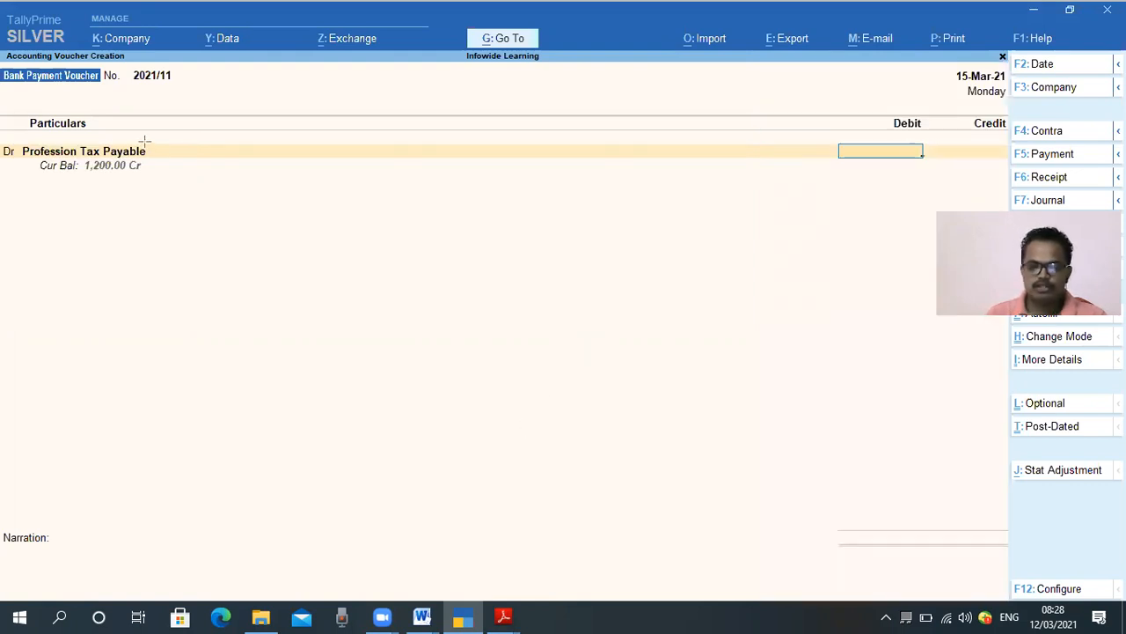
mouse_move(35, 159)
mouse_down()
mouse_move(181, 178)
mouse_move(165, 180)
mouse_up()
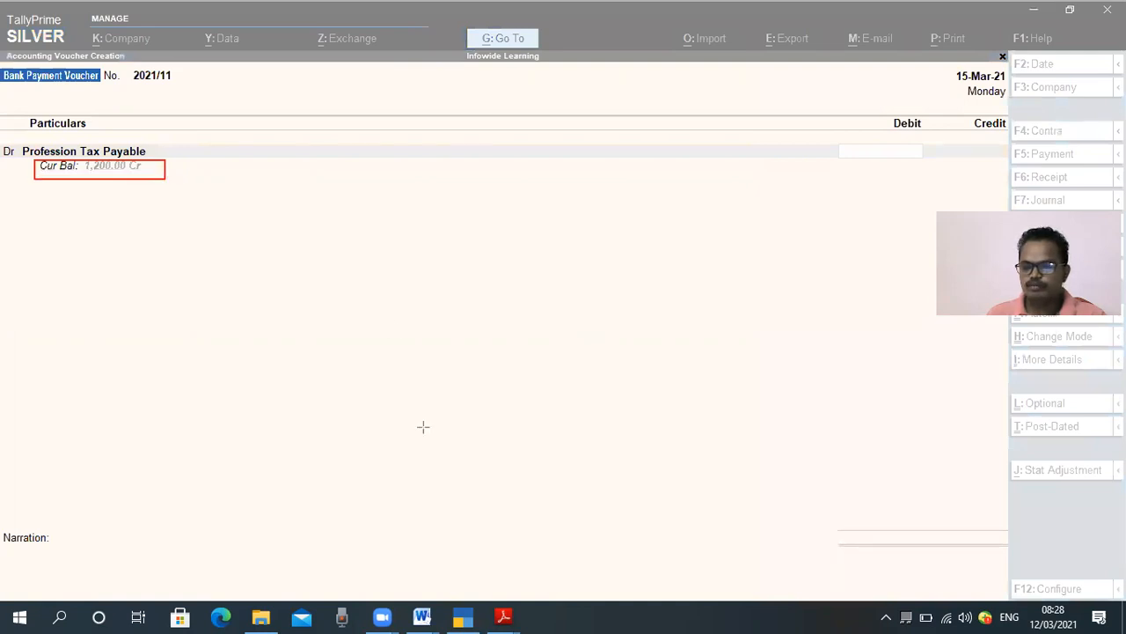
key(ctrl+z)
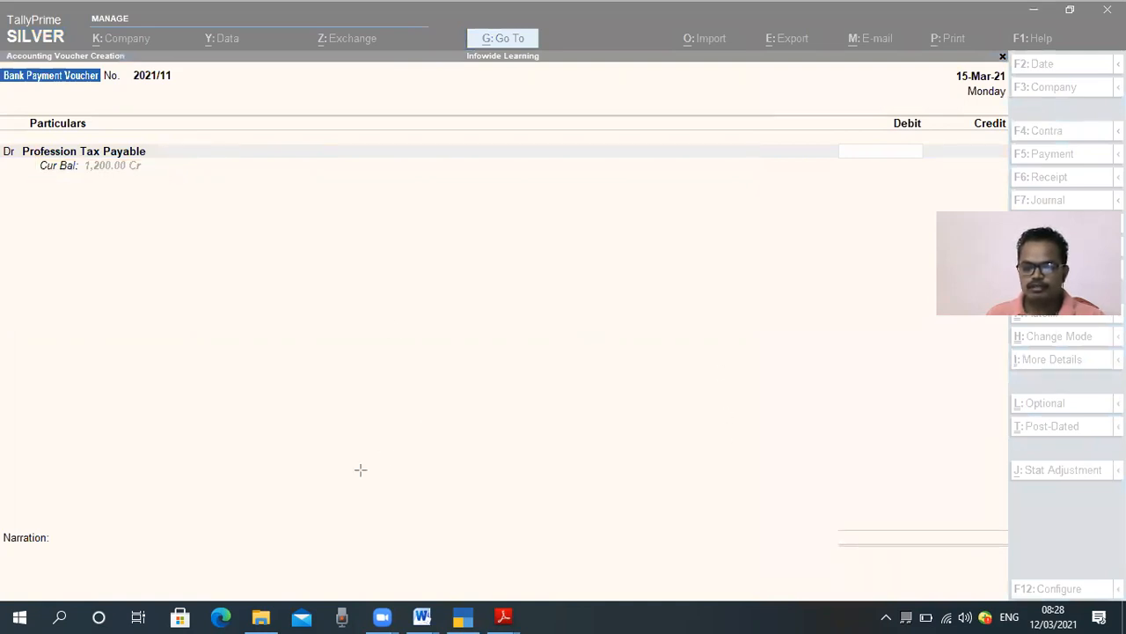
click(874, 154)
text(1200)
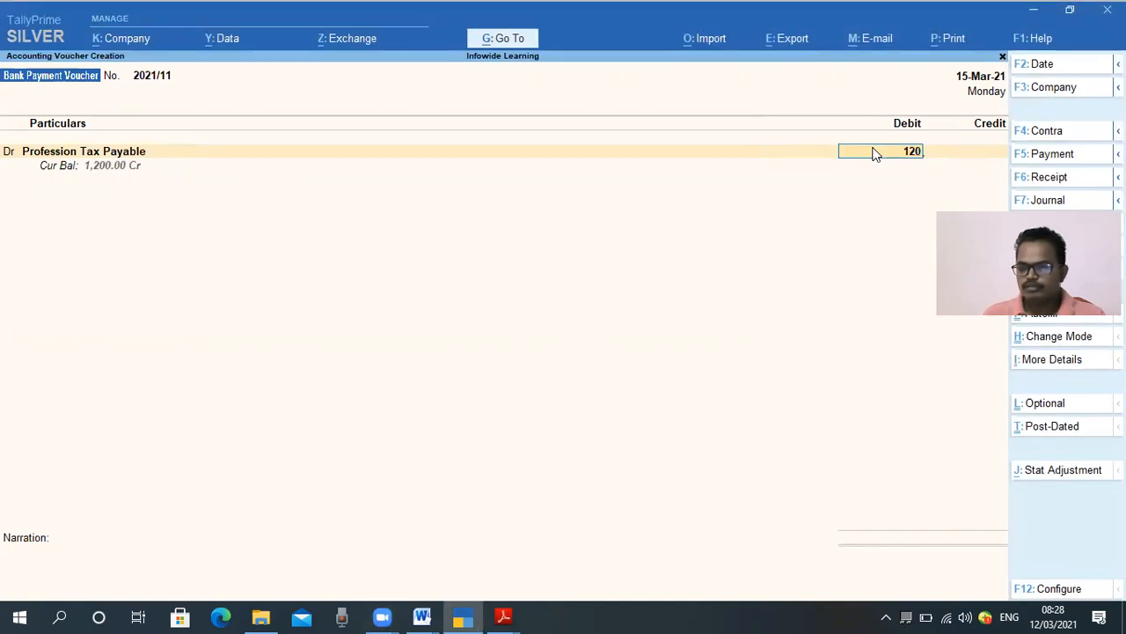
key(Return)
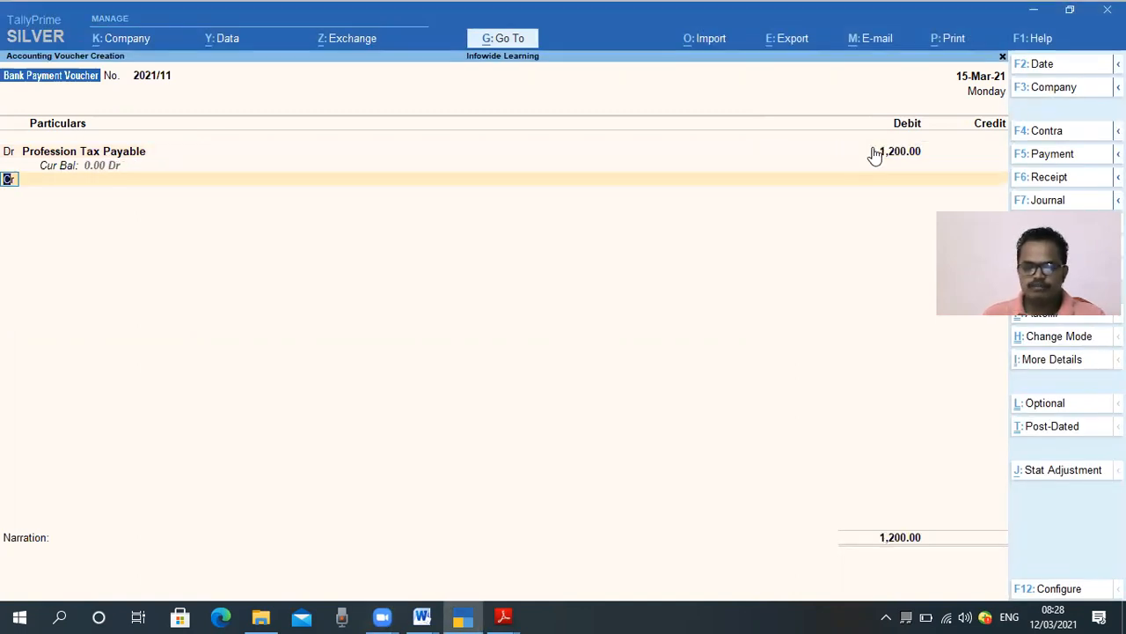
Step: Credit the SBI Current A/c ledger with 1,200 to balance the payment
key(Return)
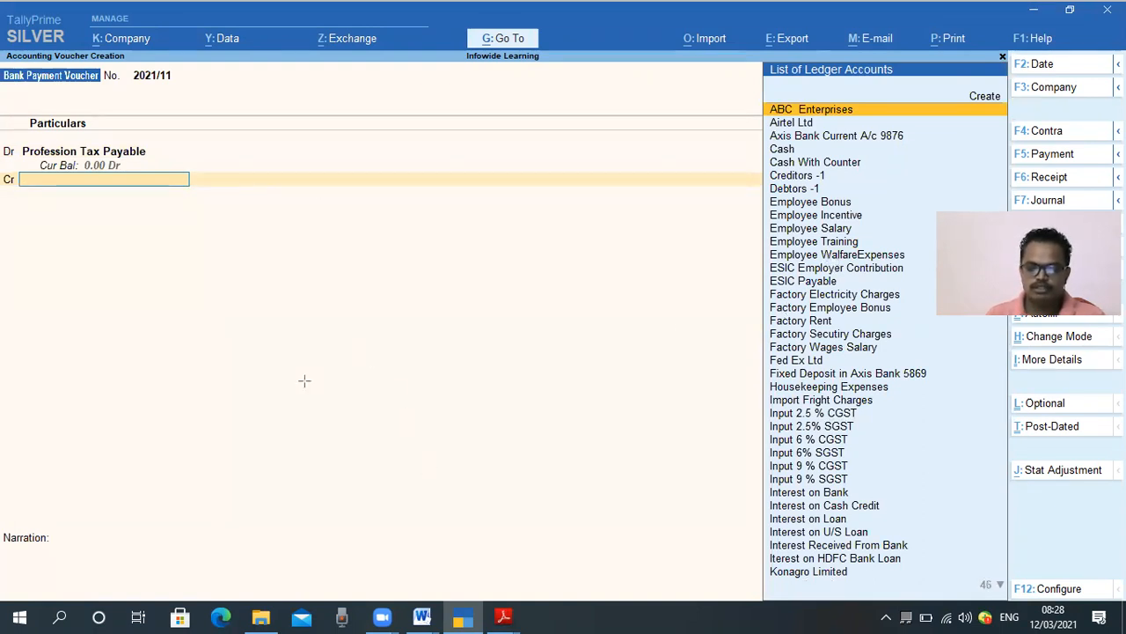
drag(35, 158, 130, 170)
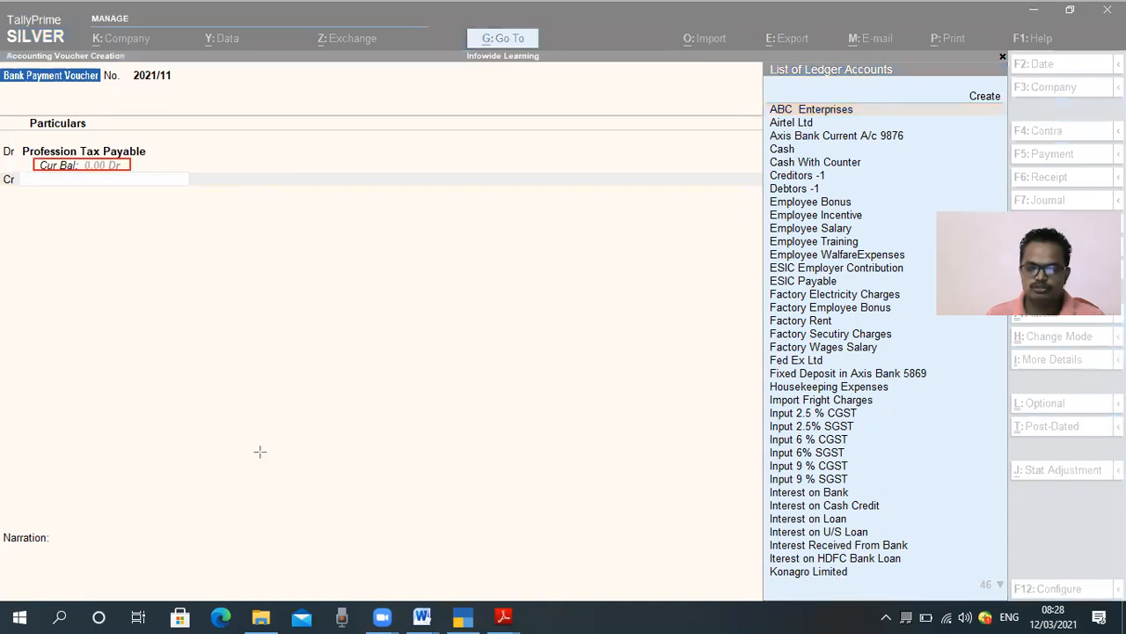
click(122, 195)
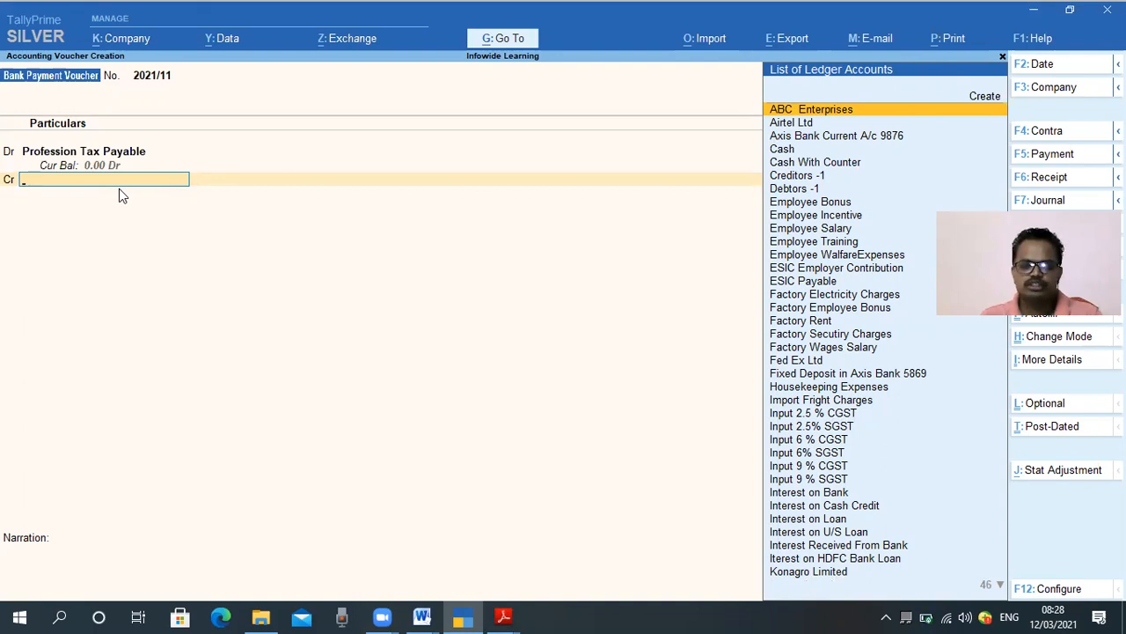
text(sbi)
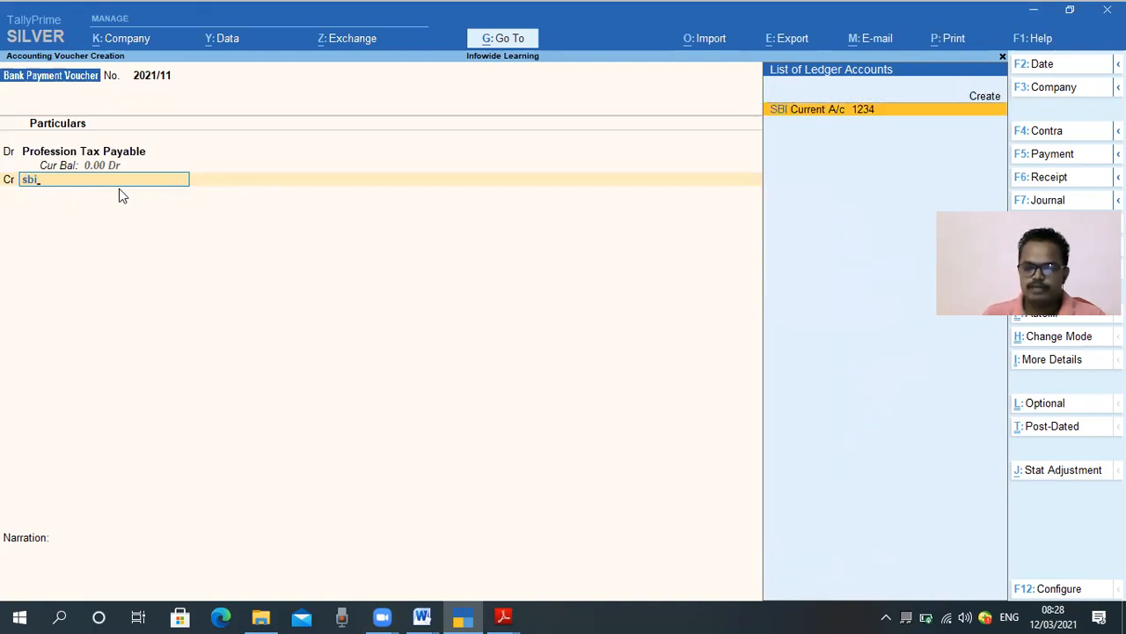
key(Return)
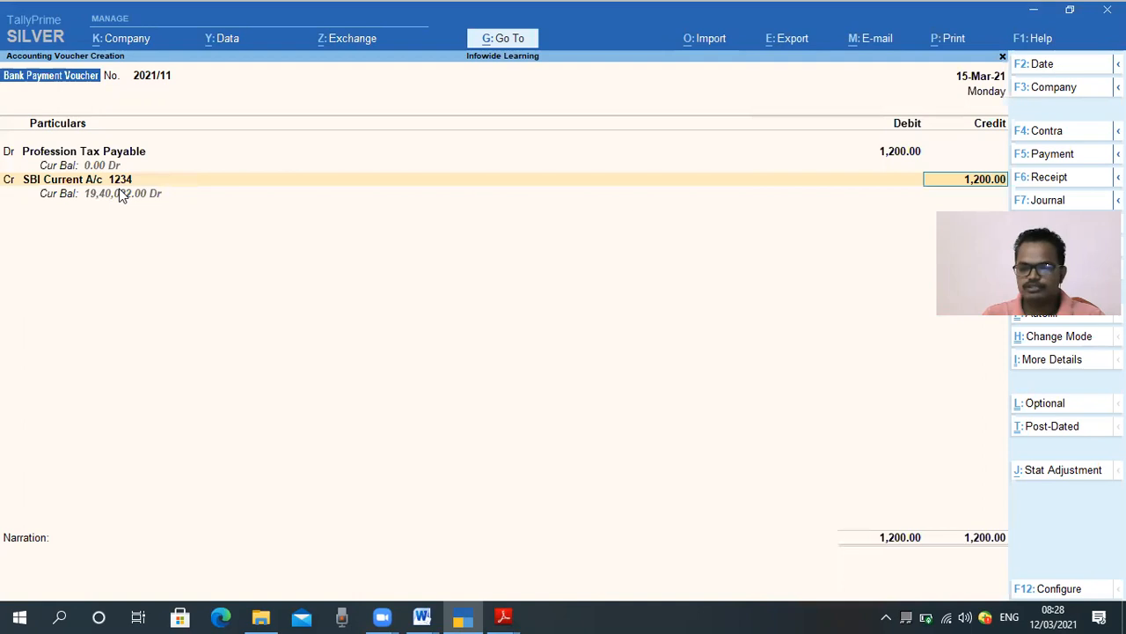
key(Return)
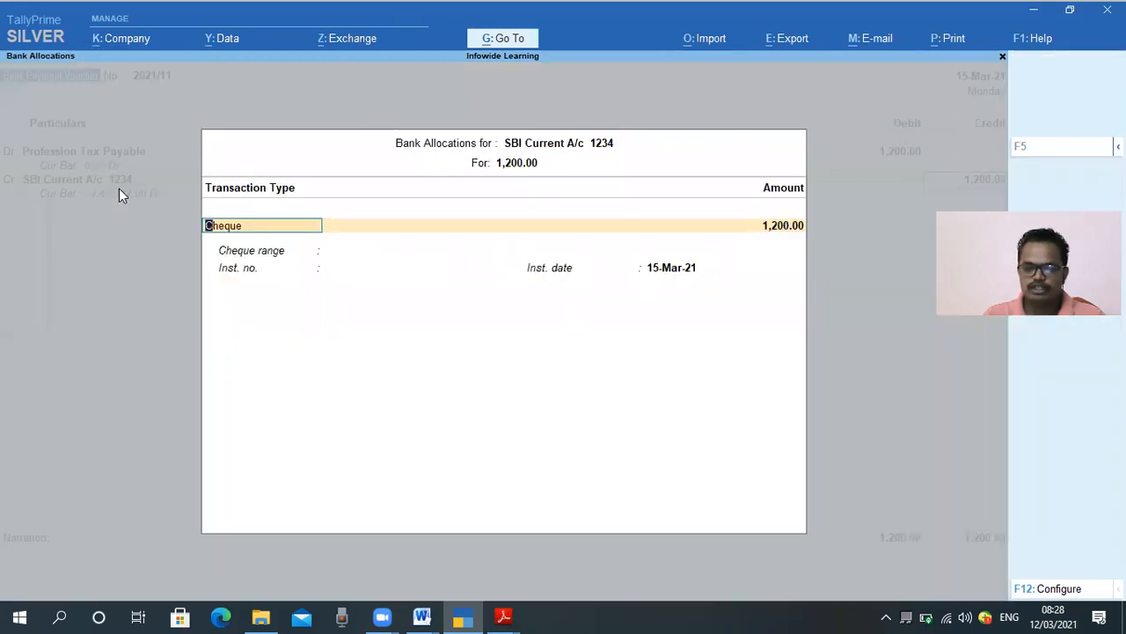
Step: Allocate the bank payment with transaction type Others, a blank instrument number and the instrument date 15-Mar-21
text(e)
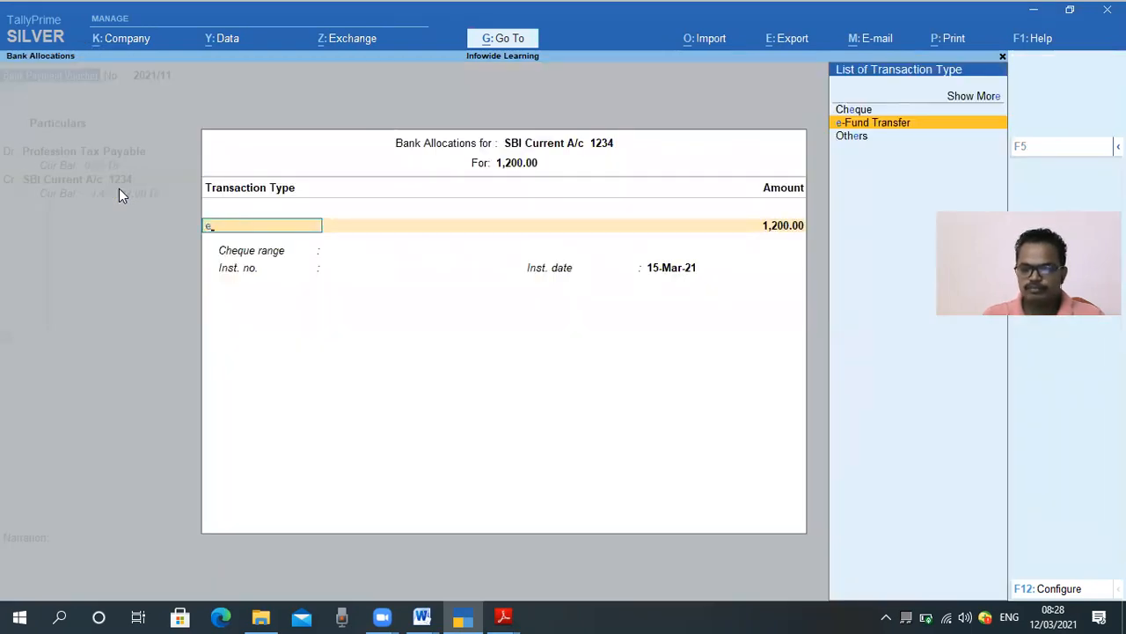
key(Down)
key(Up)
key(Up)
key(Down)
key(Down)
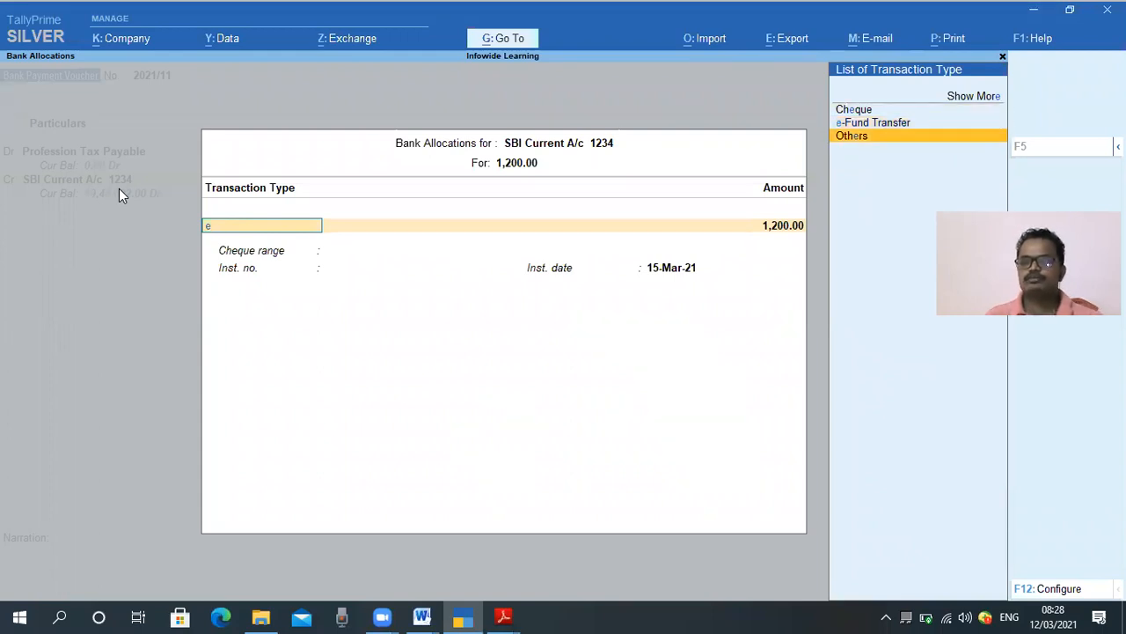
key(Return)
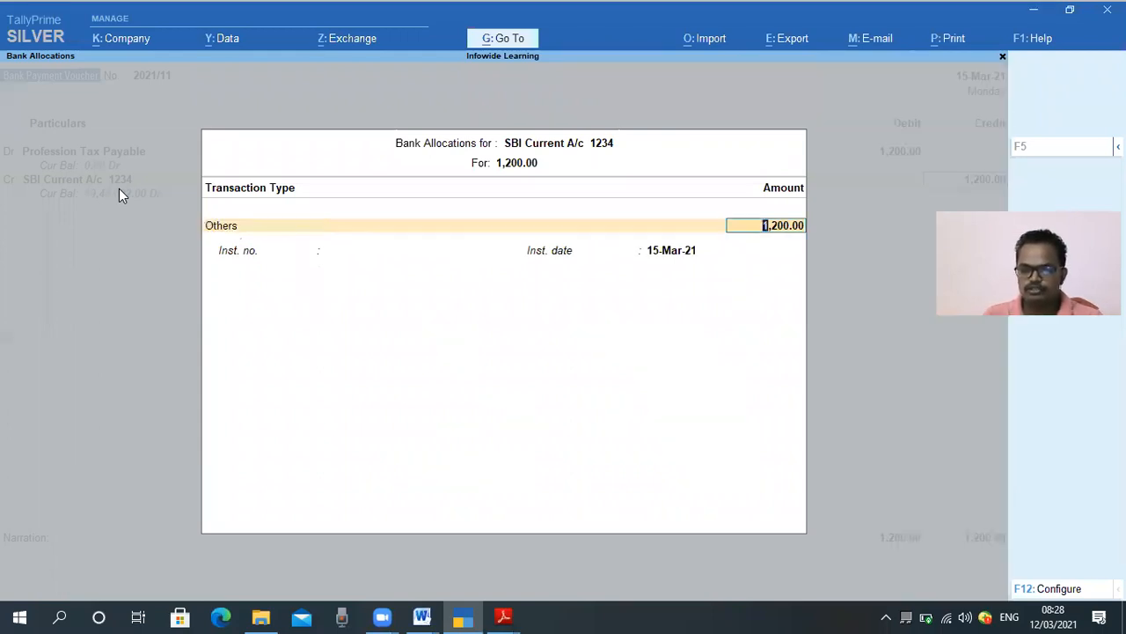
key(Return)
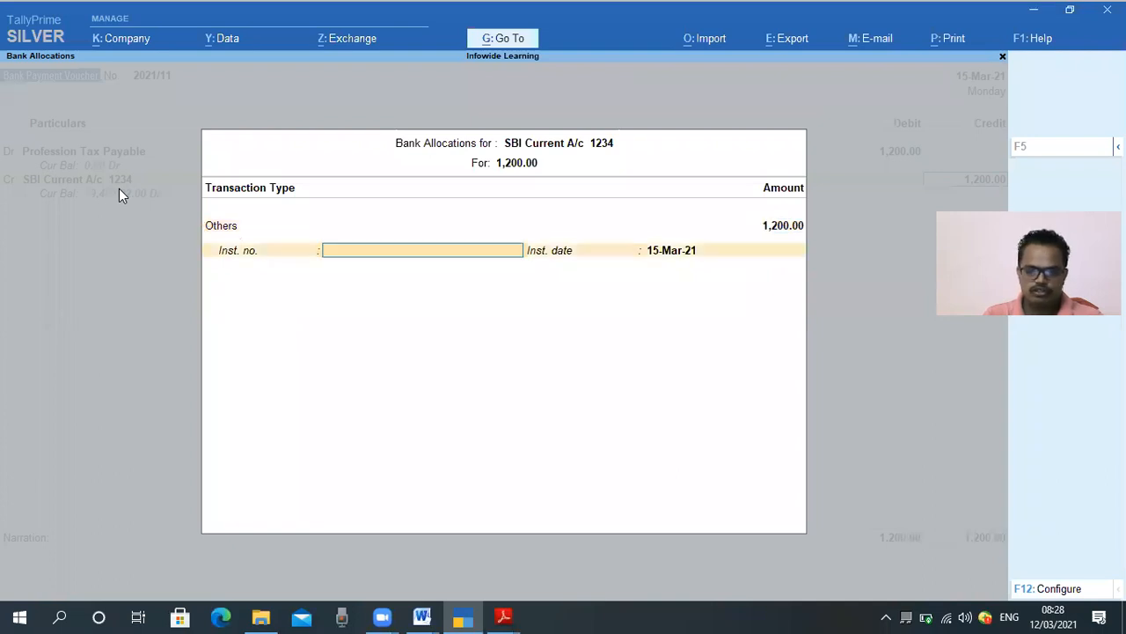
key(Return)
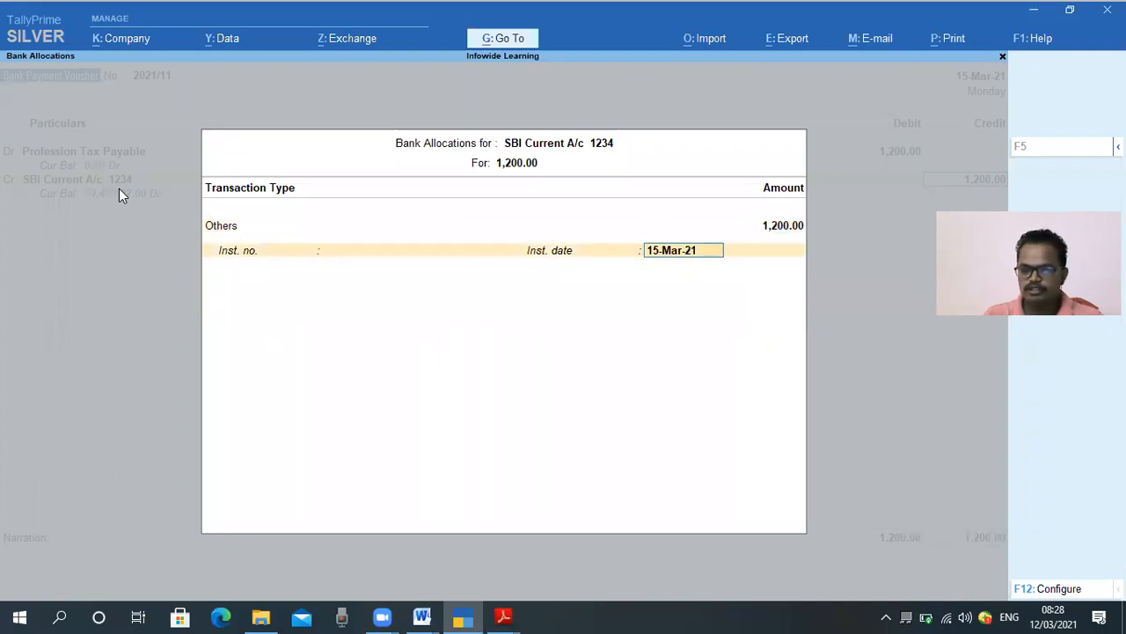
key(Return)
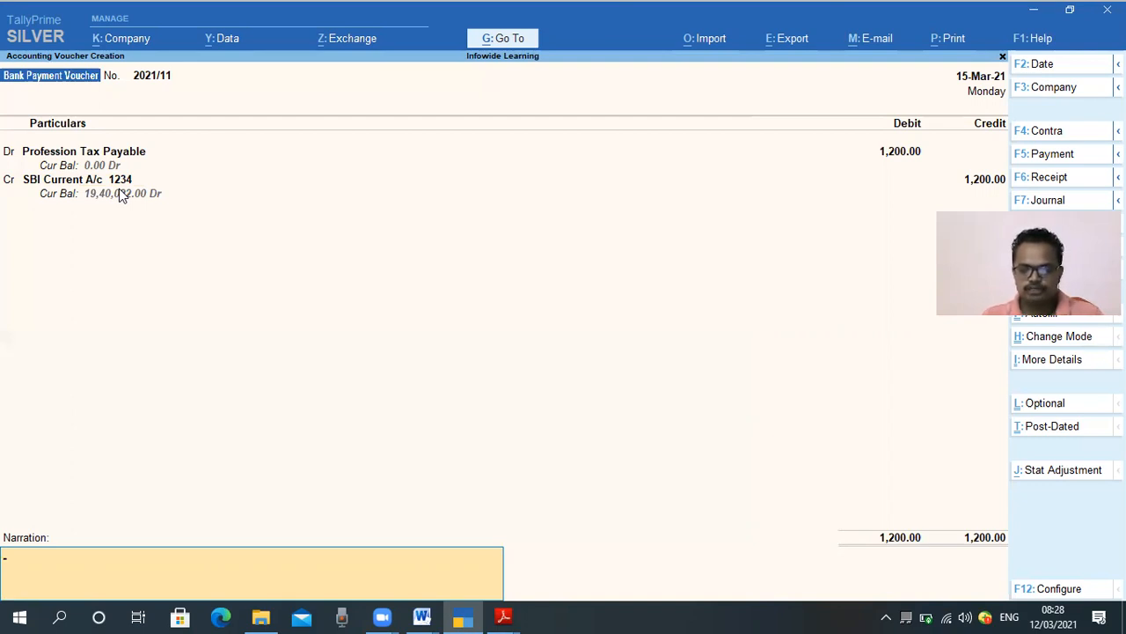
Step: Enter the narration "Being Profession tax Paud for the month of Feb 21" and save the bank payment voucher
text(Being)
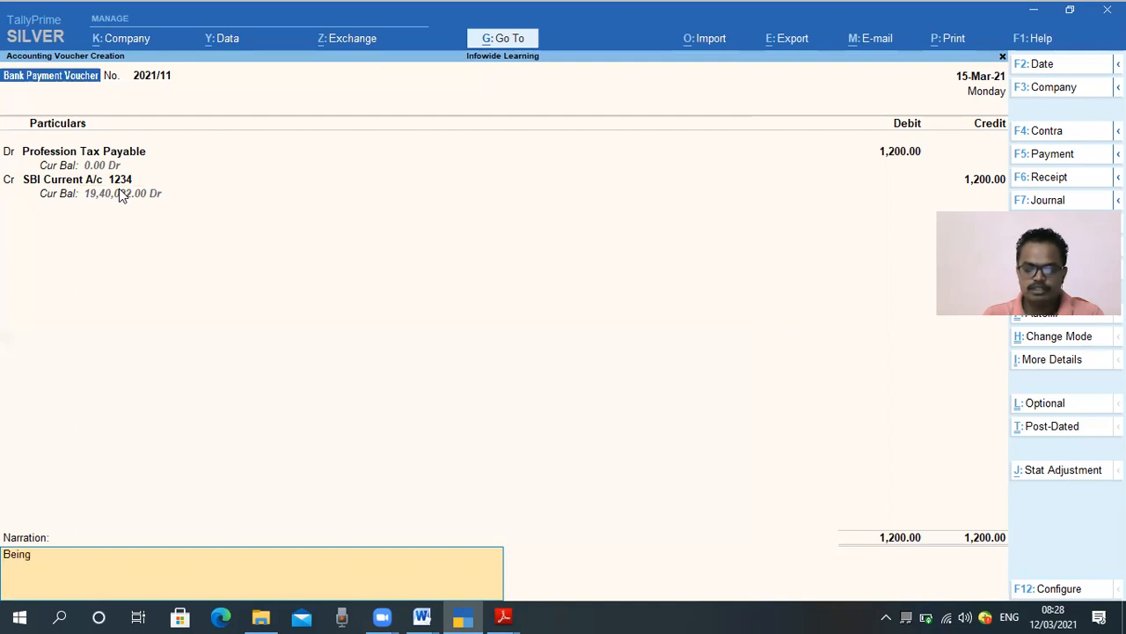
text( Profession ta)
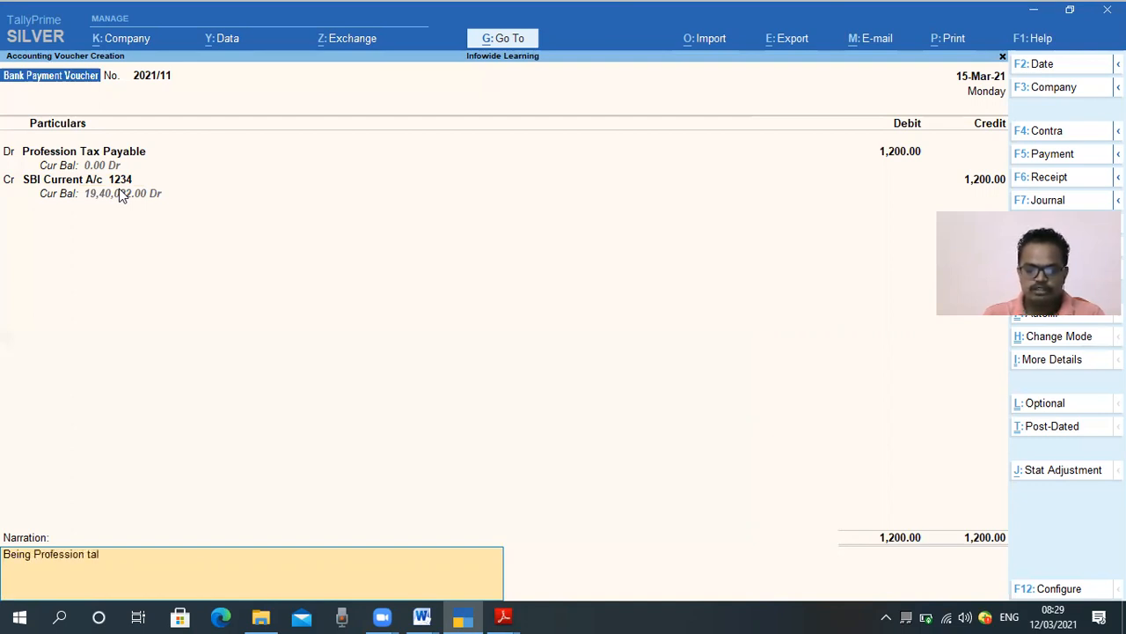
text(x)
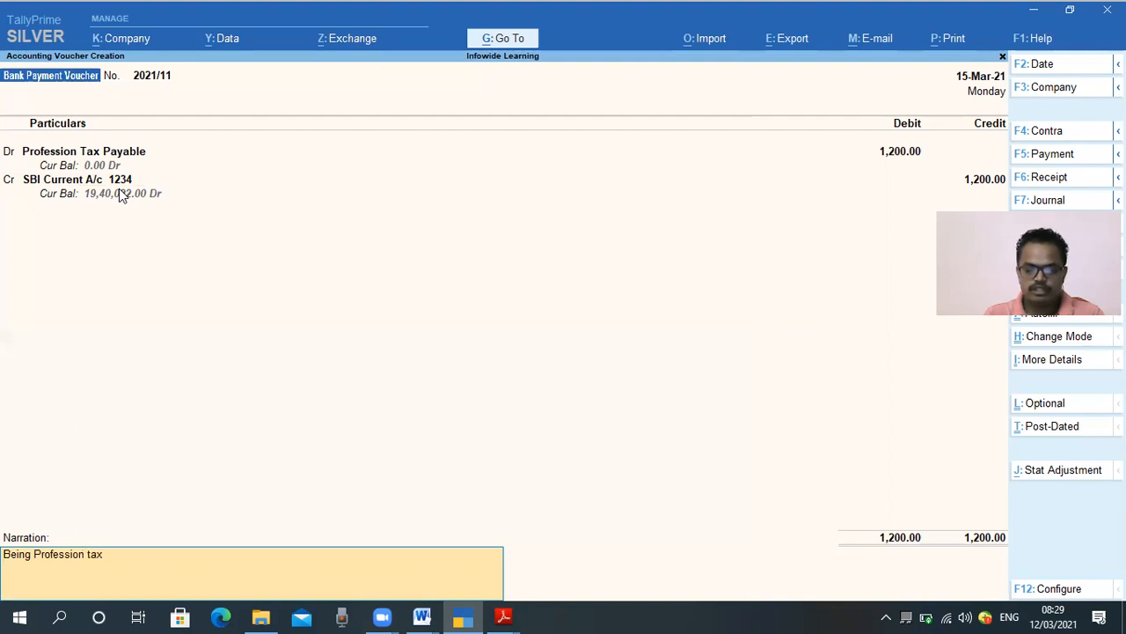
text( Paud for the month o)
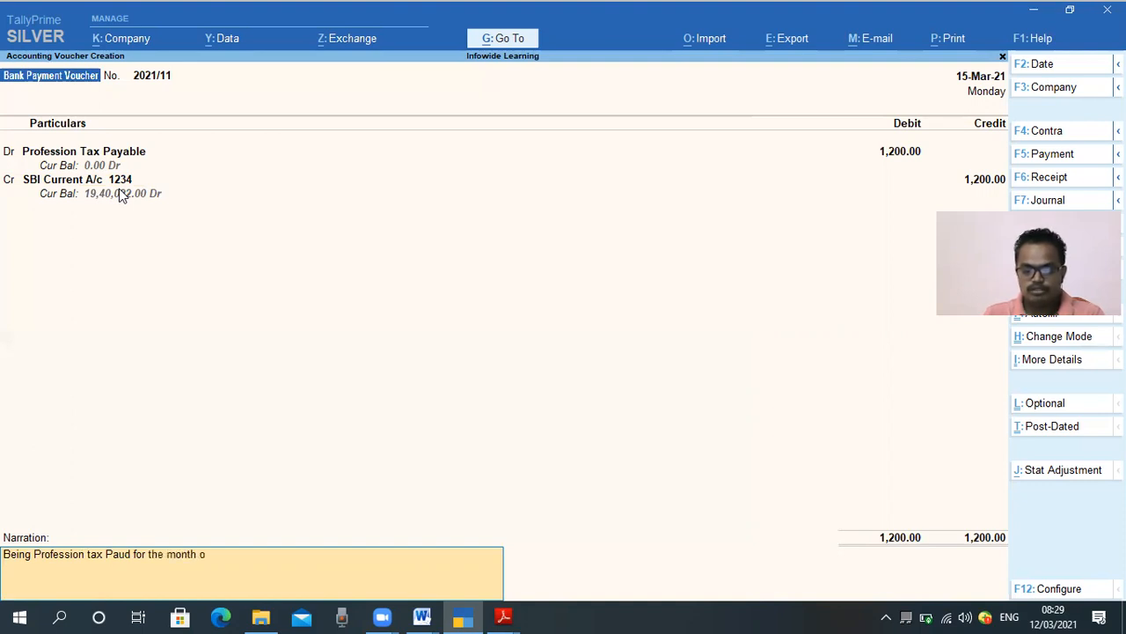
text(f F)
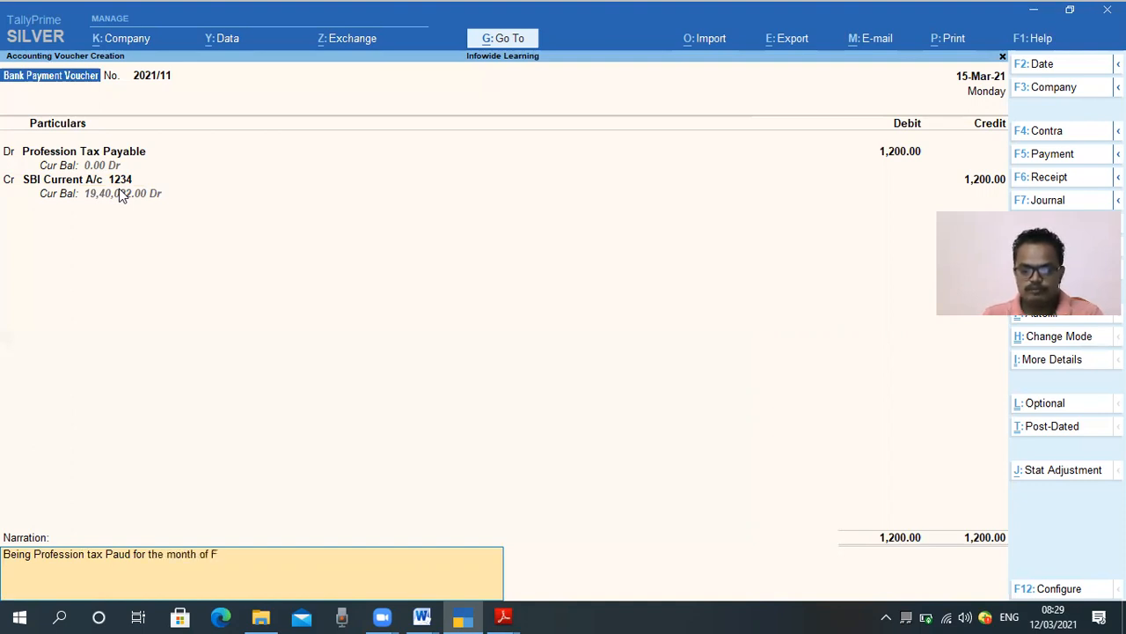
text(eb 21)
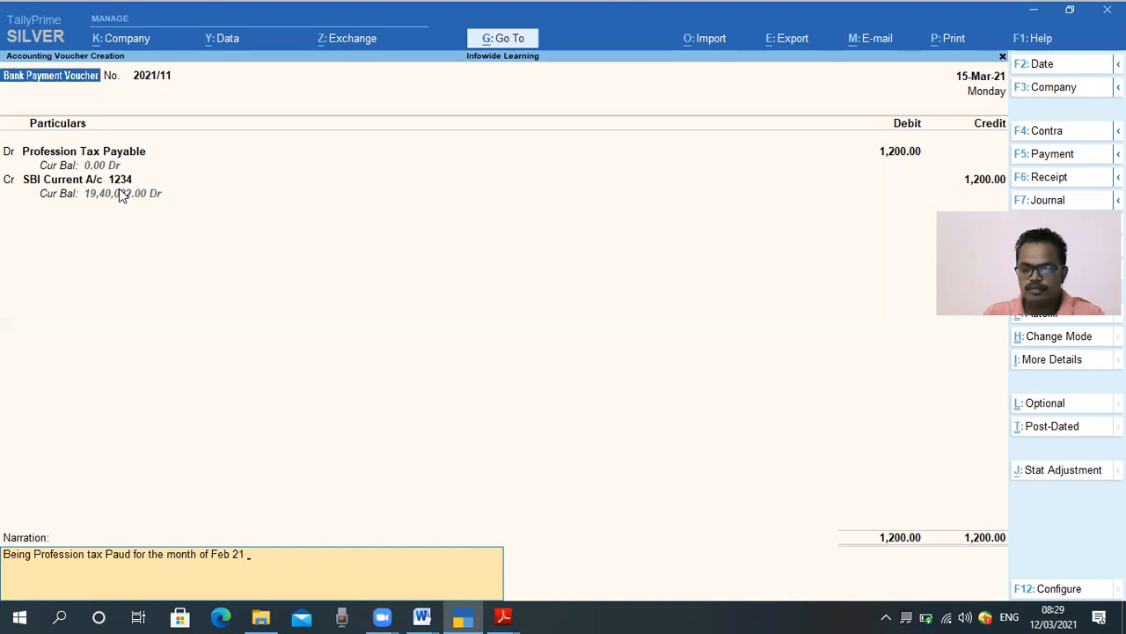
key(Return)
key(Return)
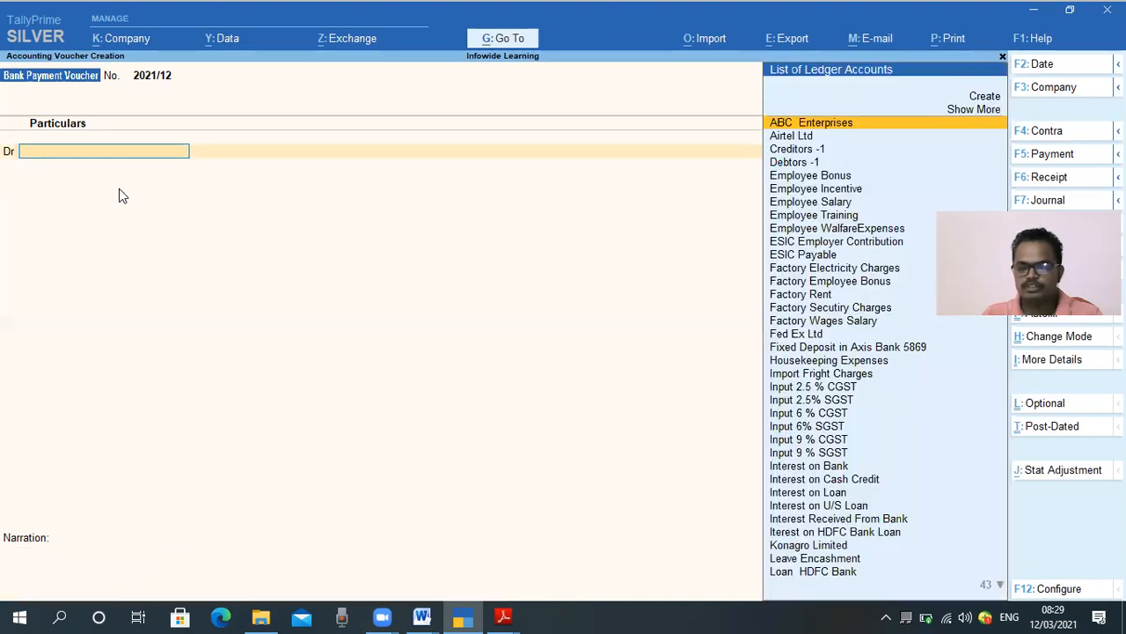
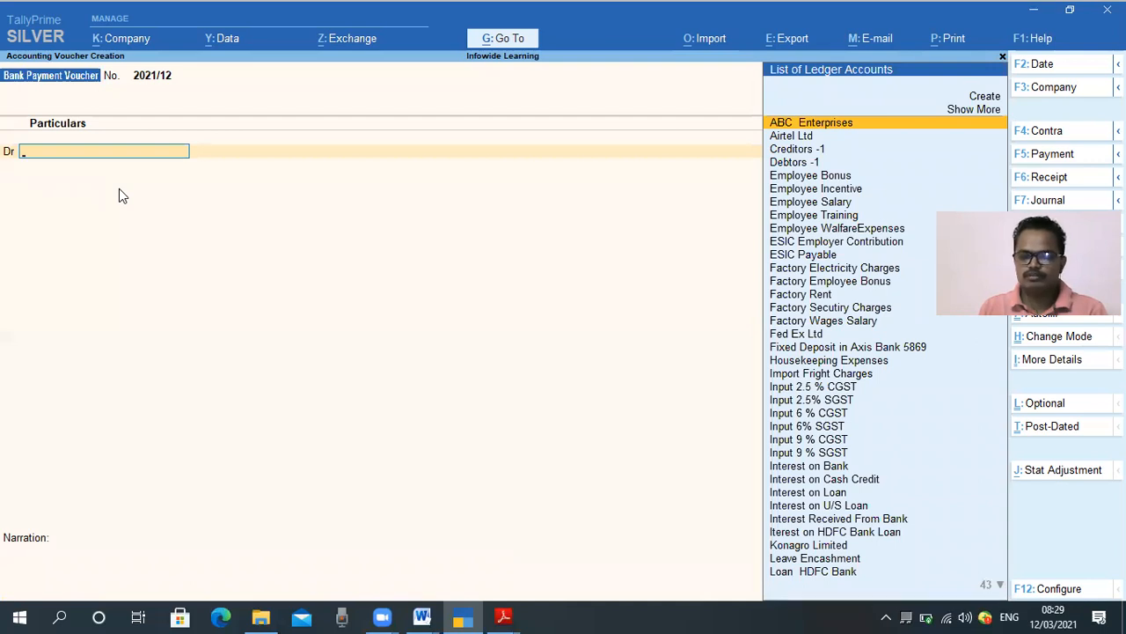
Step: Return to the Gateway of Tally, open voucher entry again and change the voucher type to Payment
key(Escape)
key(Escape)
key(Escape)
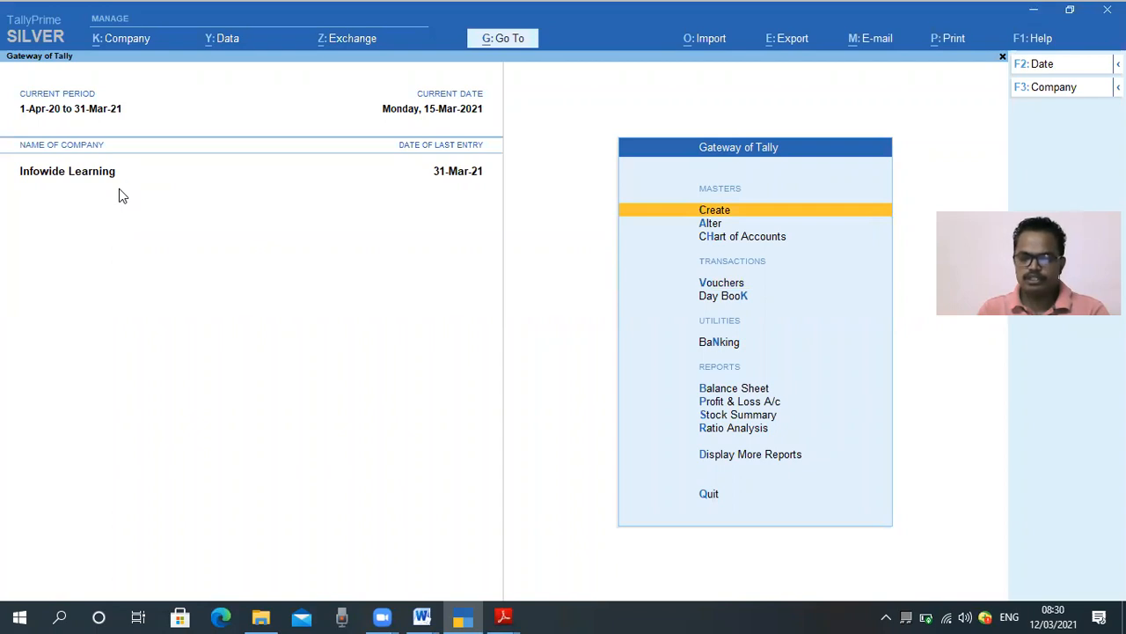
key(v)
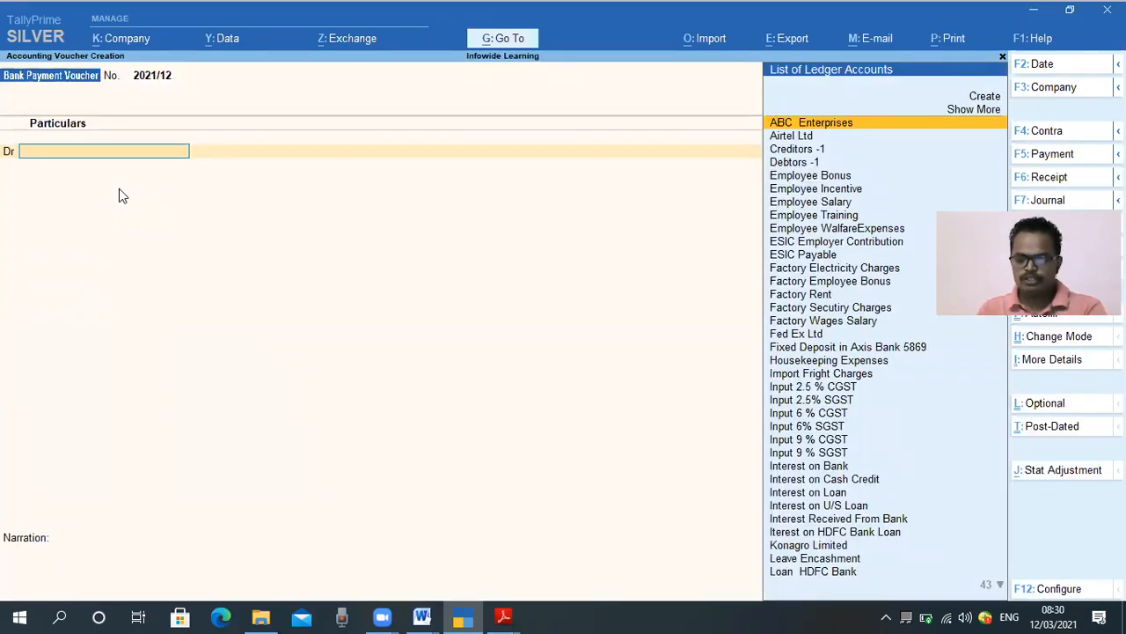
key(F5)
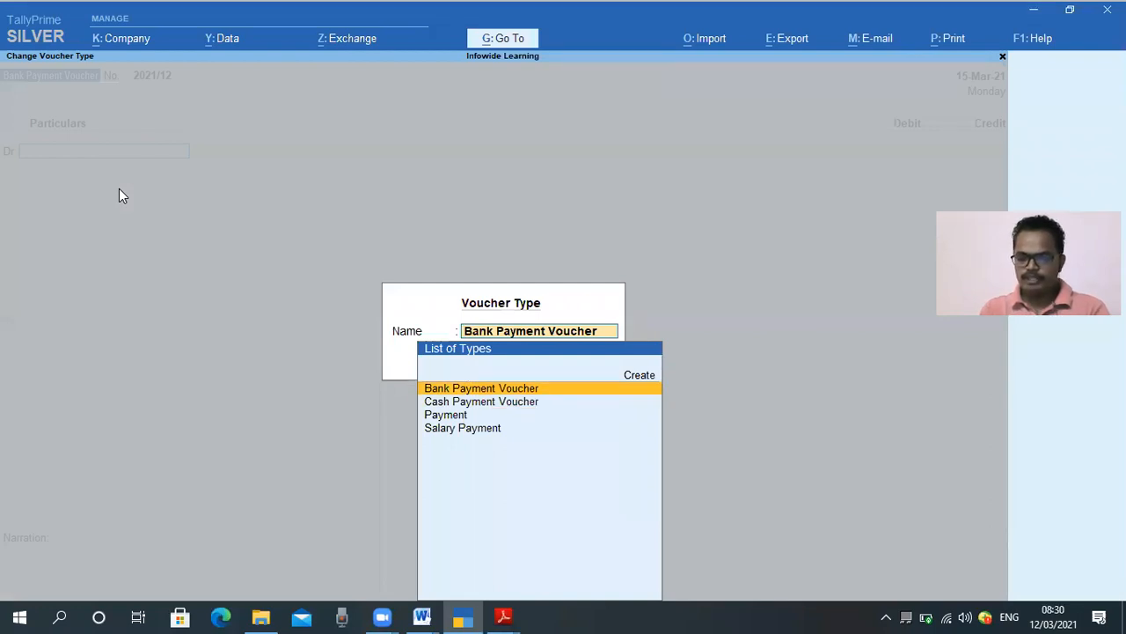
key(Down)
key(Down)
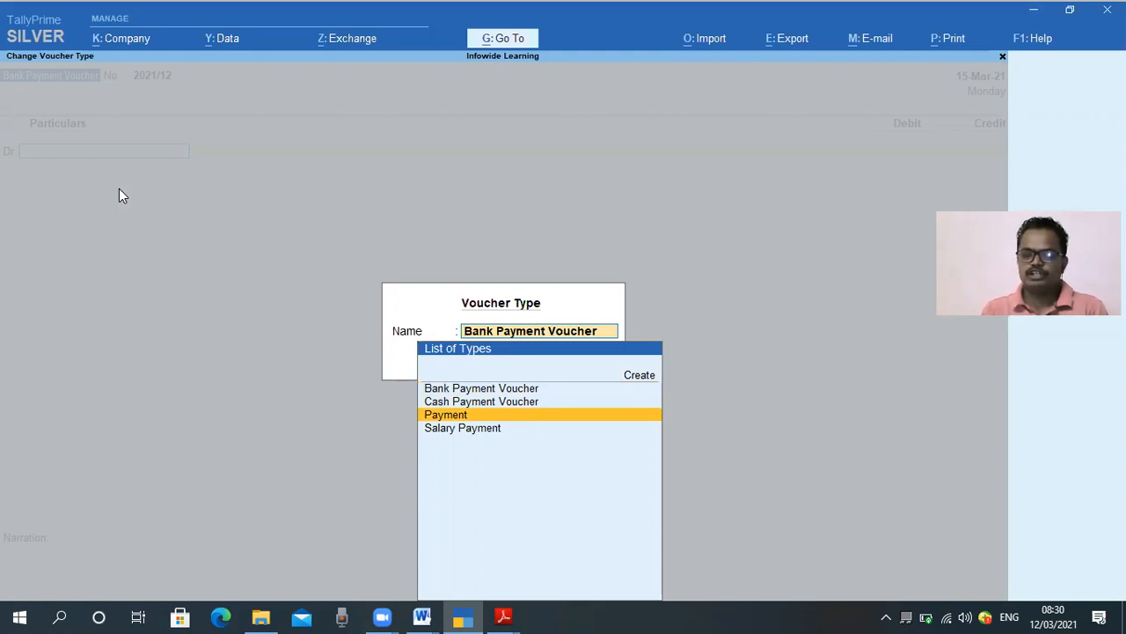
key(Up)
key(Up)
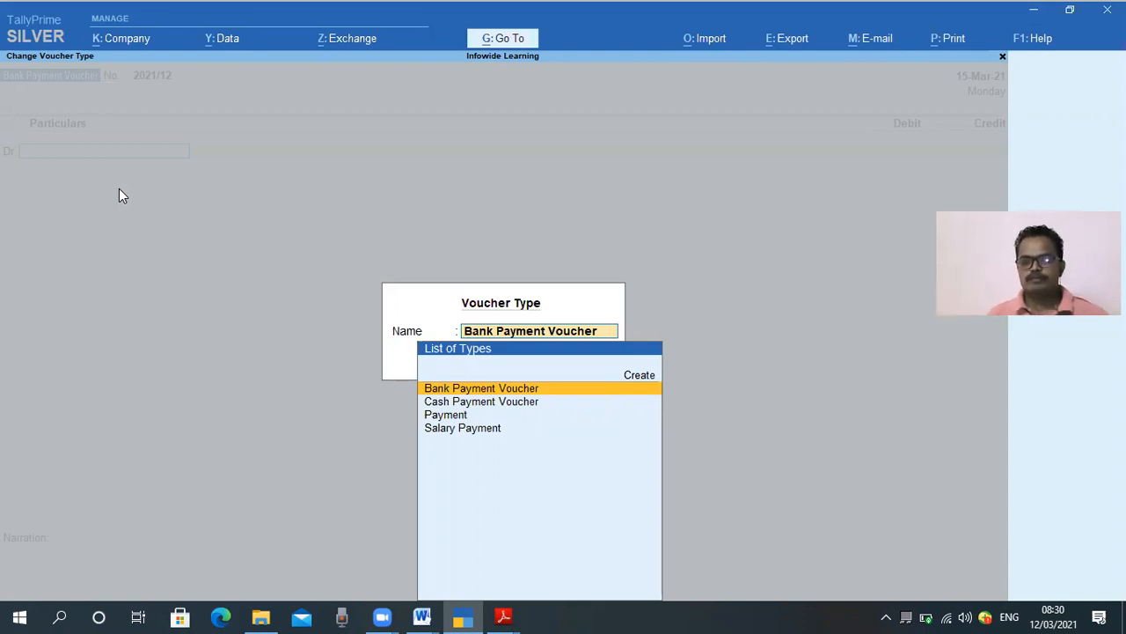
key(Down)
key(Down)
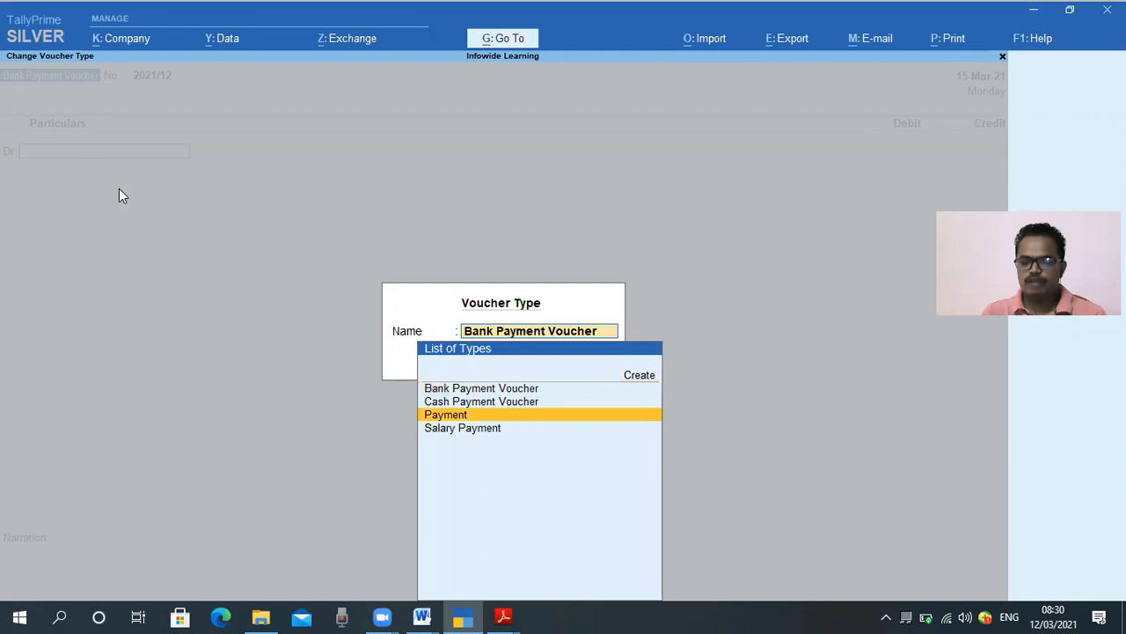
key(Up)
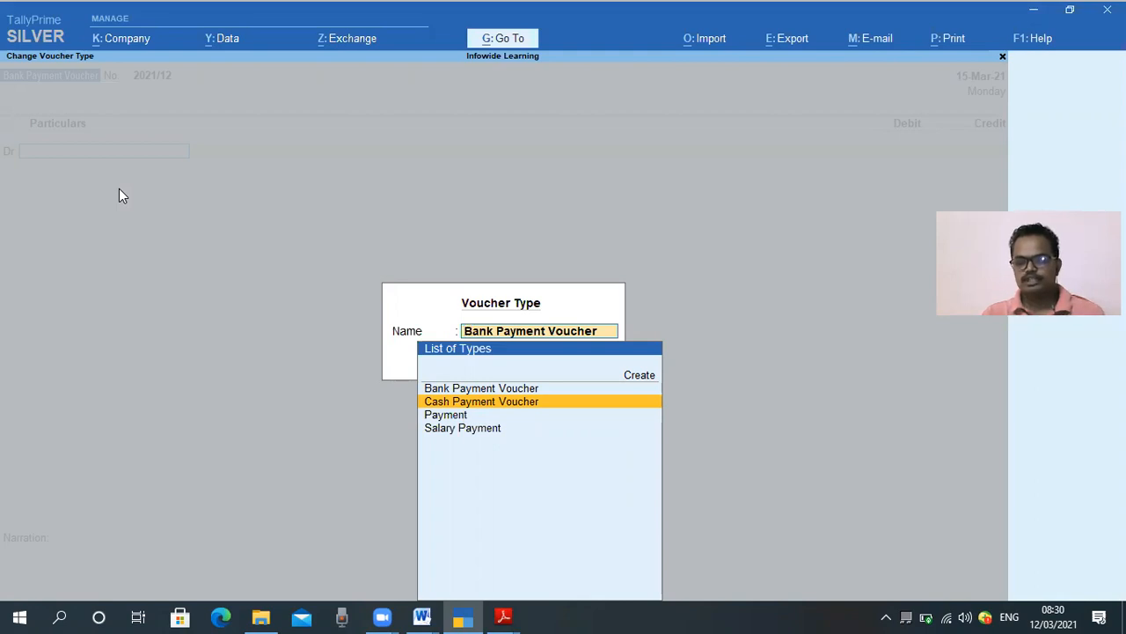
key(Down)
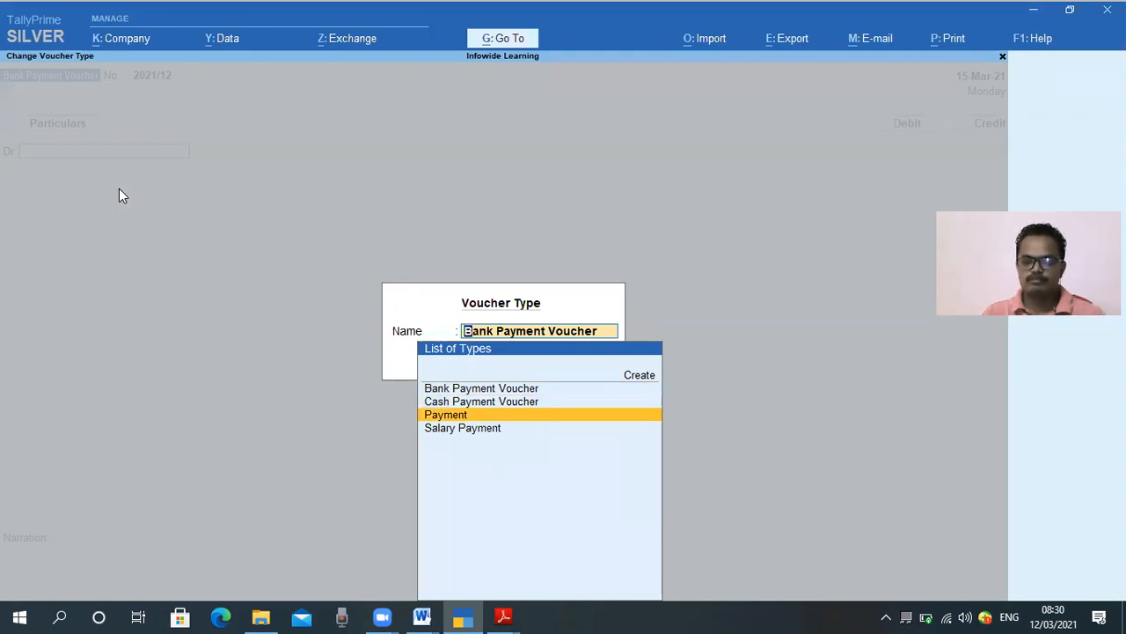
key(Return)
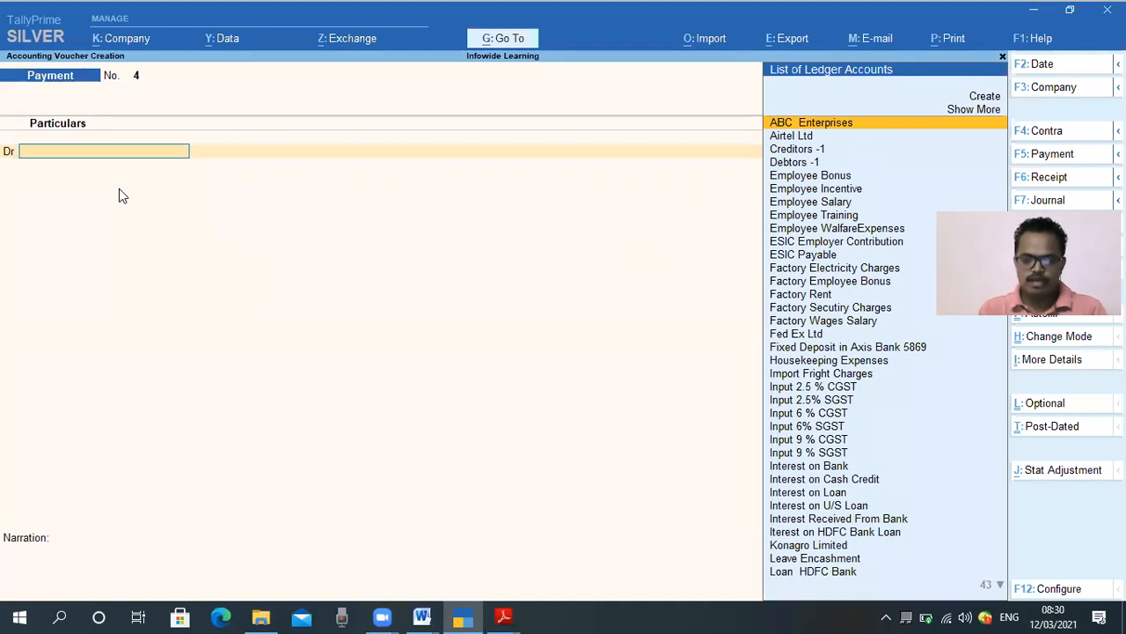
Step: Check the existing bank ledgers for the debit line and start creating a new ledger named Bank Charges with no alias
text(Ban)
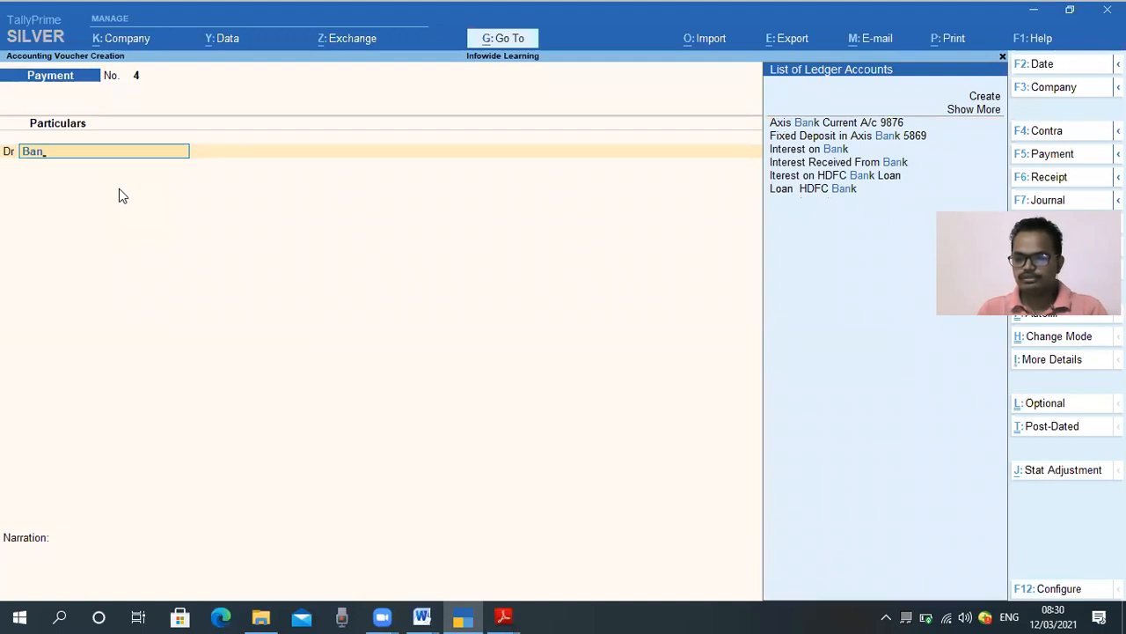
key(Down)
key(Down)
key(Down)
key(Down)
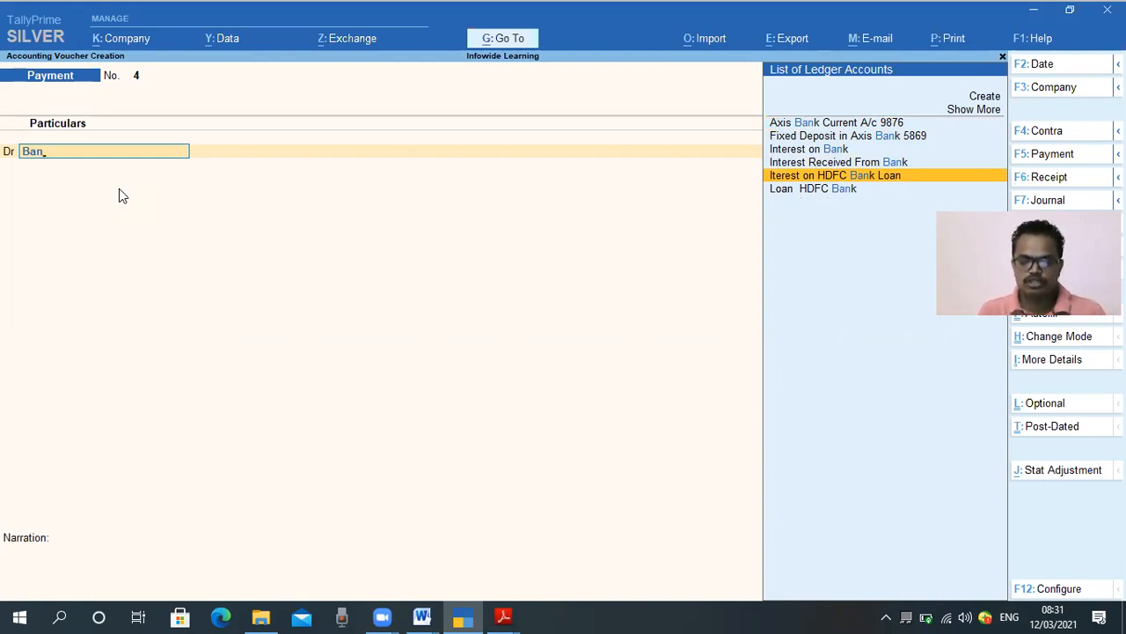
key(alt+c)
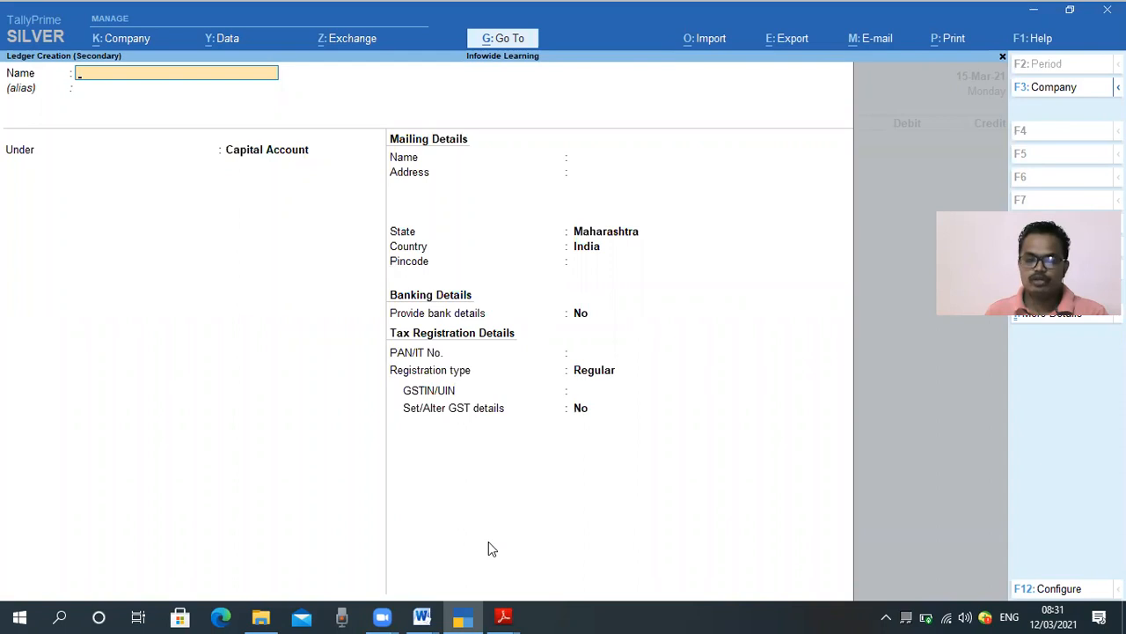
mouse_move(6, 50)
mouse_down()
mouse_move(81, 75)
mouse_move(138, 64)
mouse_up()
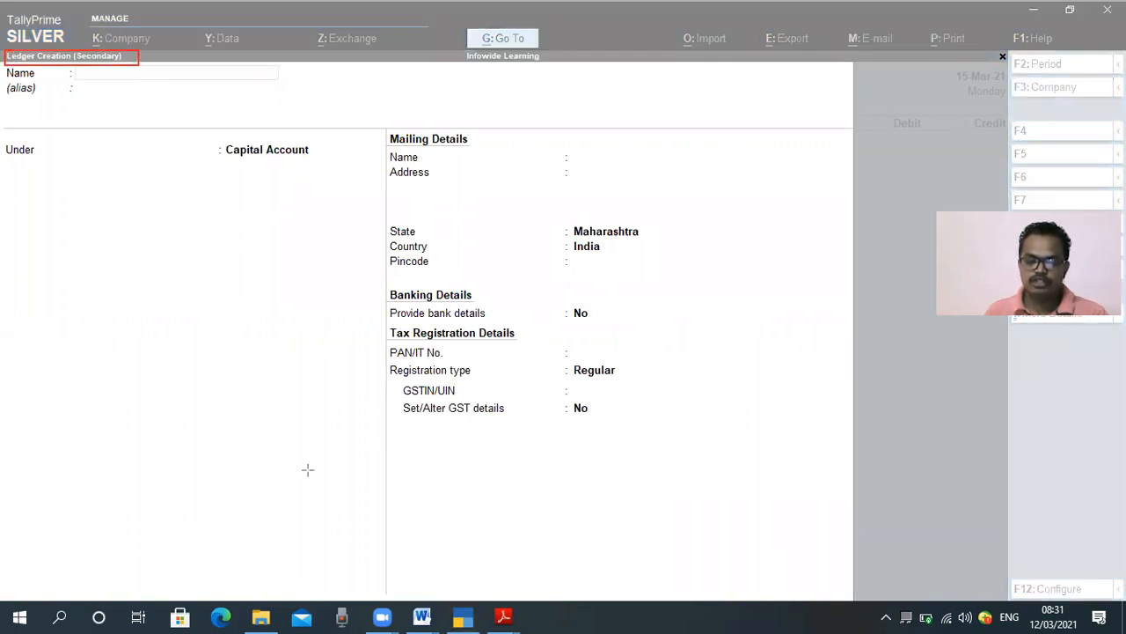
click(232, 257)
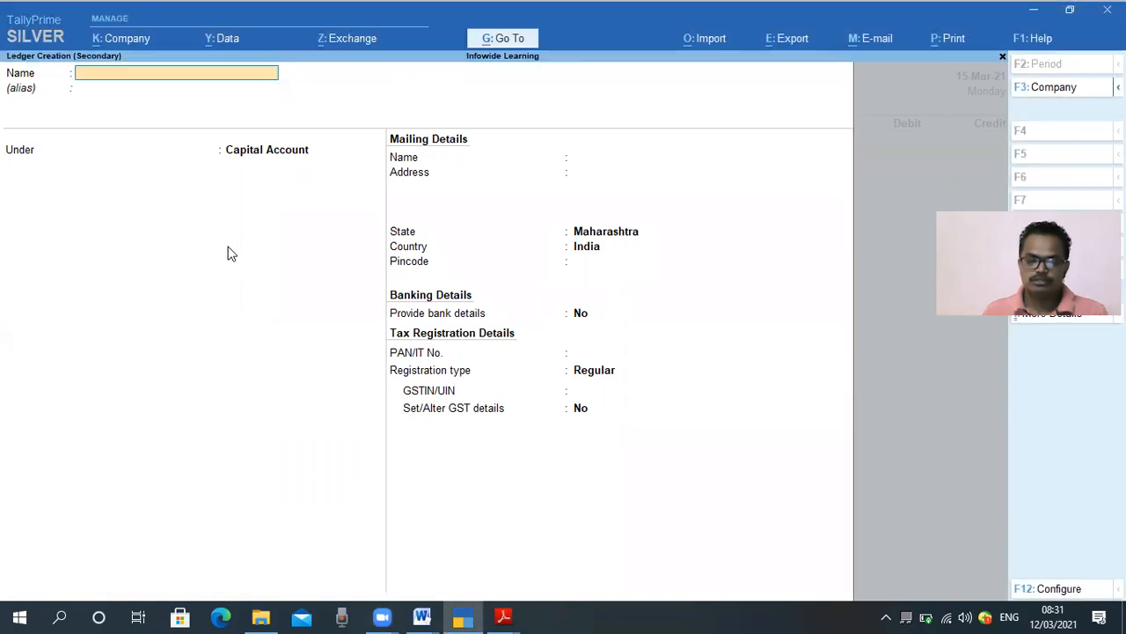
text(Bank Cha)
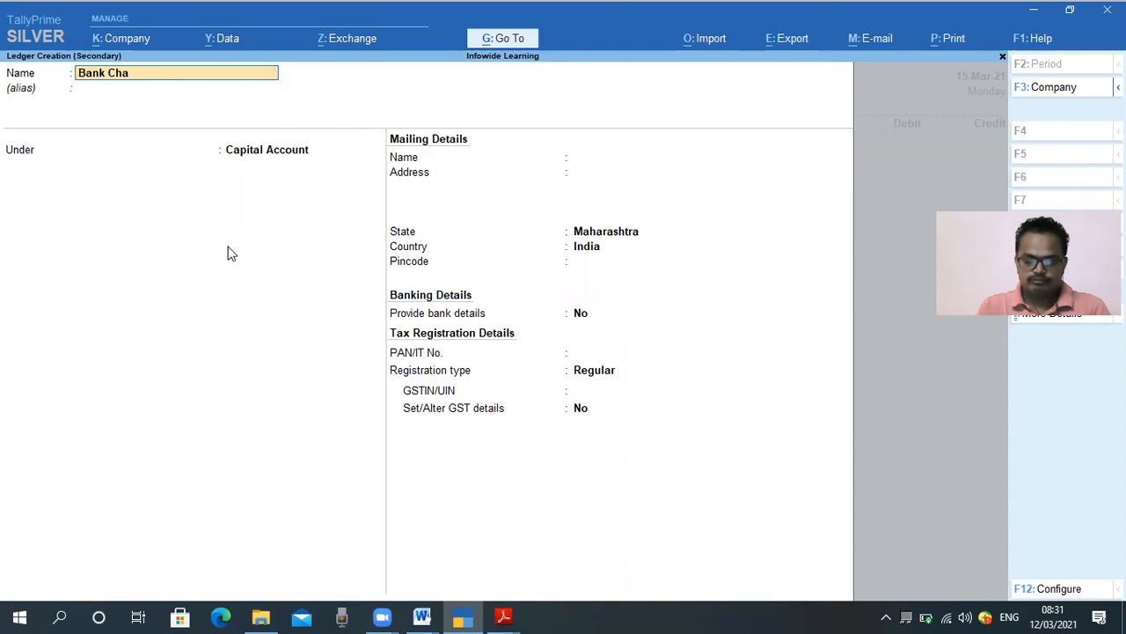
text(rges)
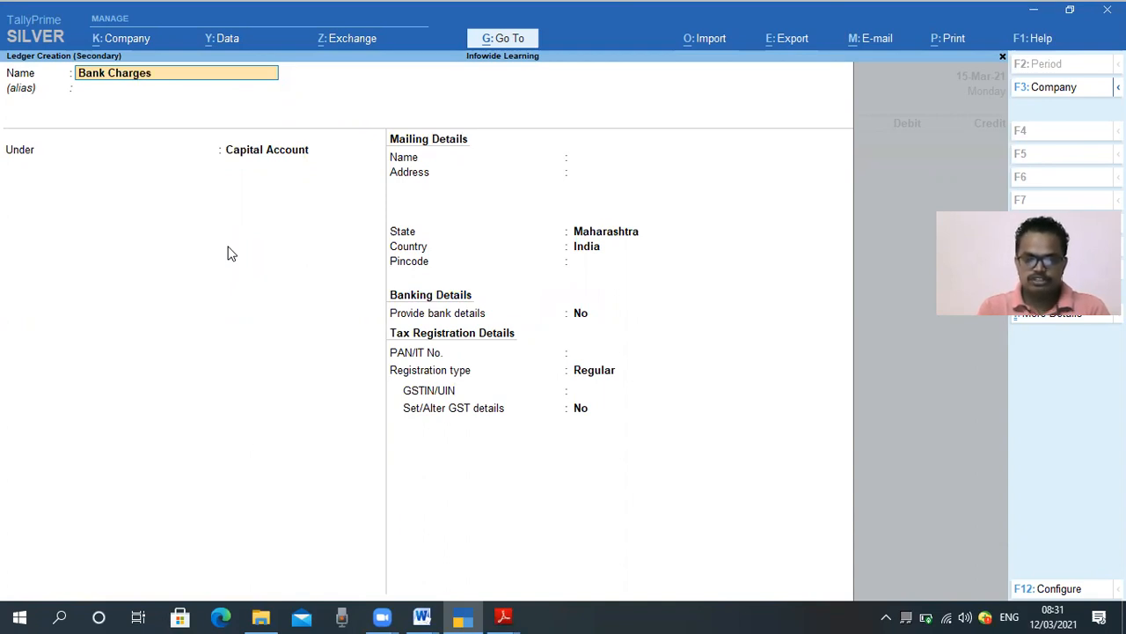
key(Return)
key(Return)
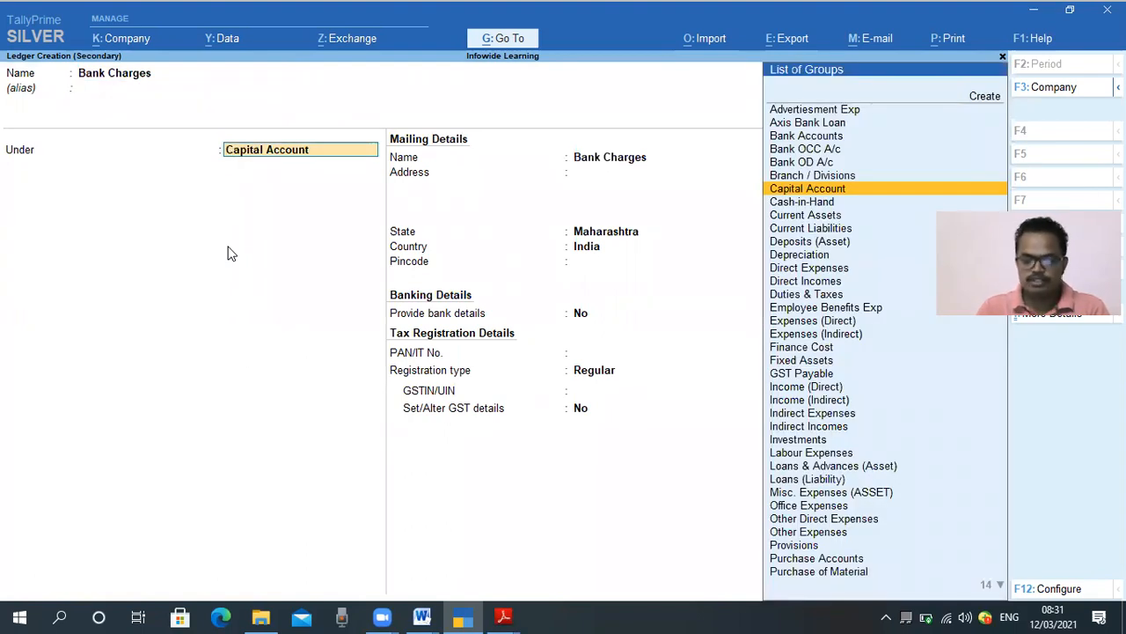
Step: Place the Bank Charges ledger under the Finance Cost group
text(F)
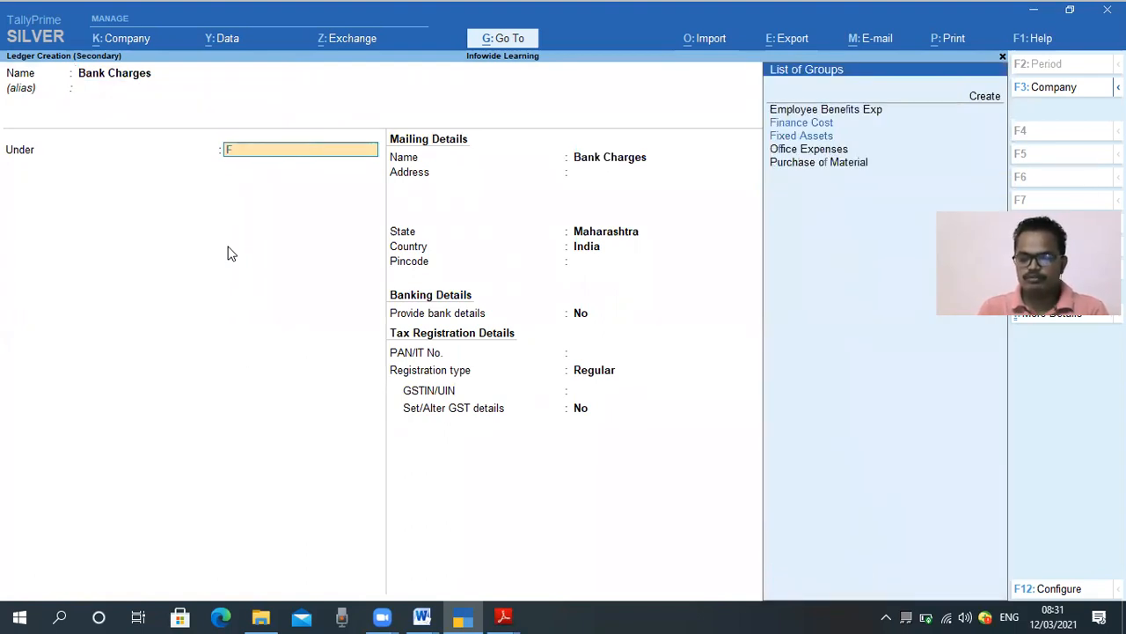
text(in)
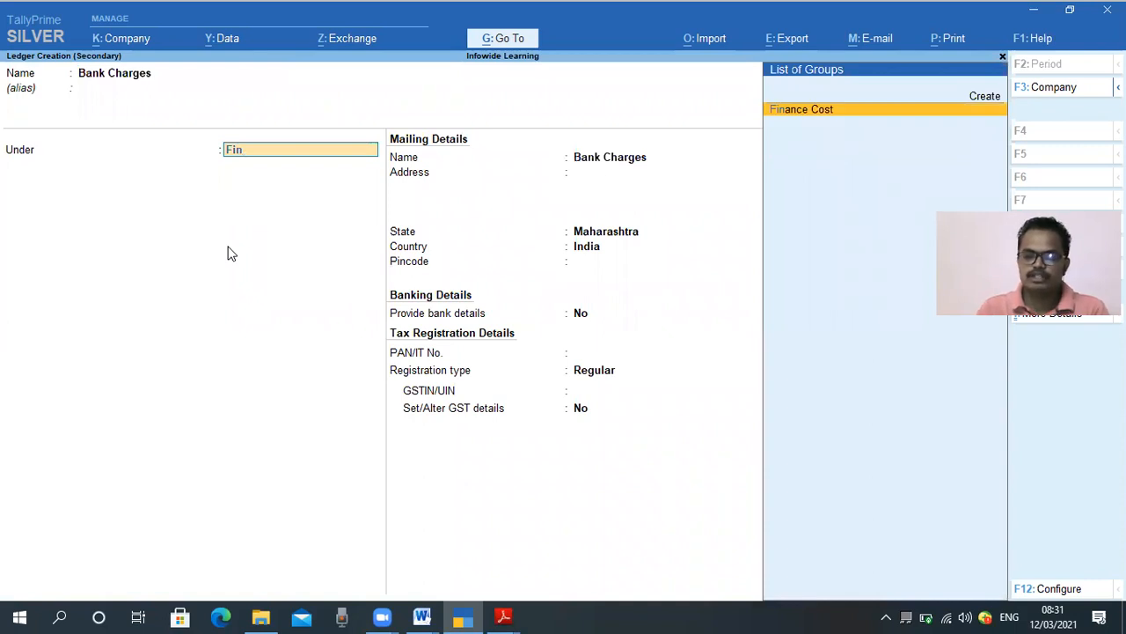
key(Return)
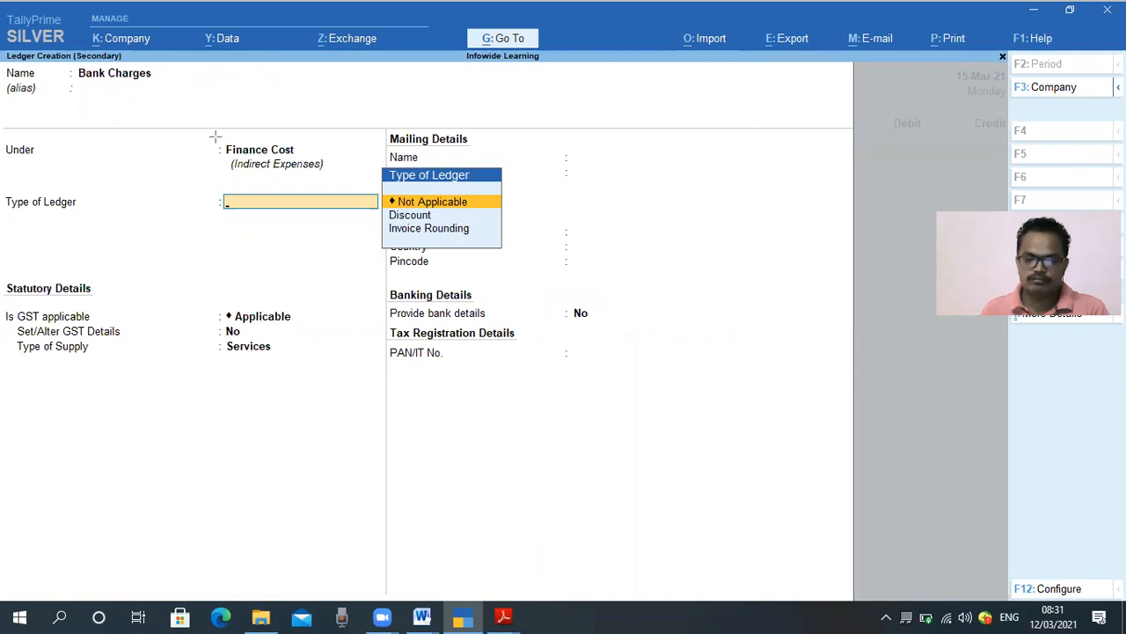
drag(214, 137, 269, 183)
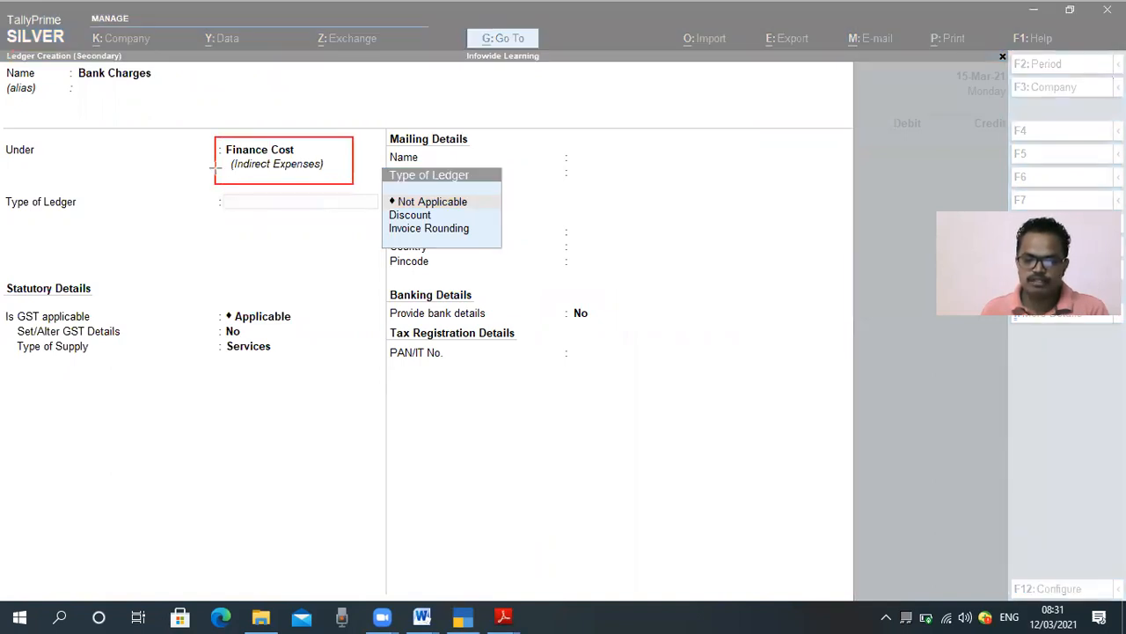
drag(230, 157, 334, 173)
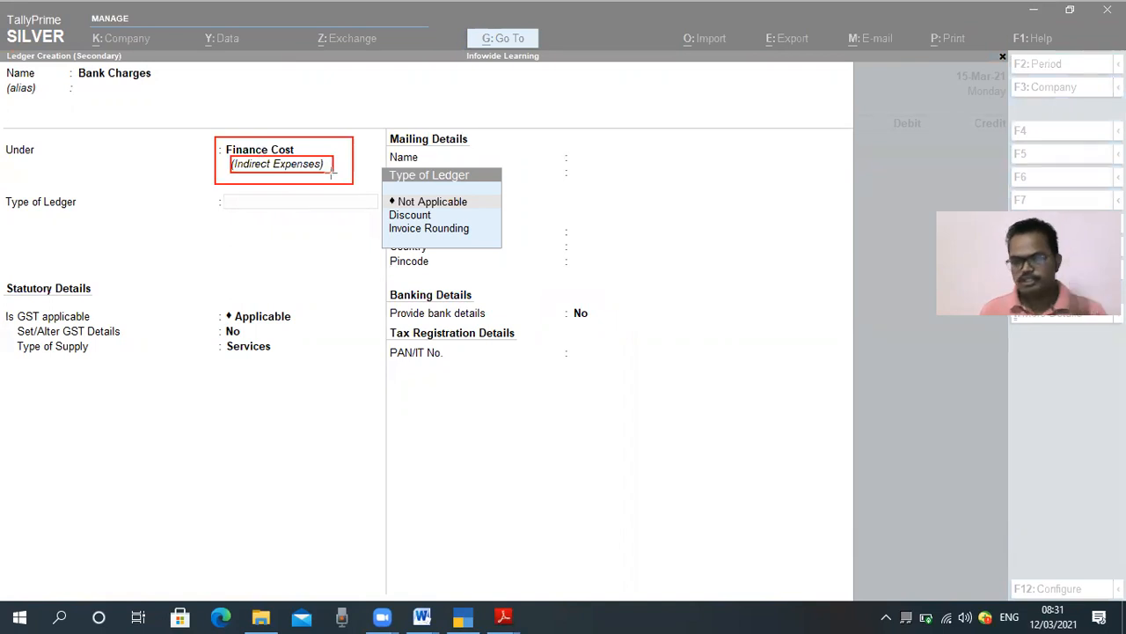
drag(327, 173, 322, 174)
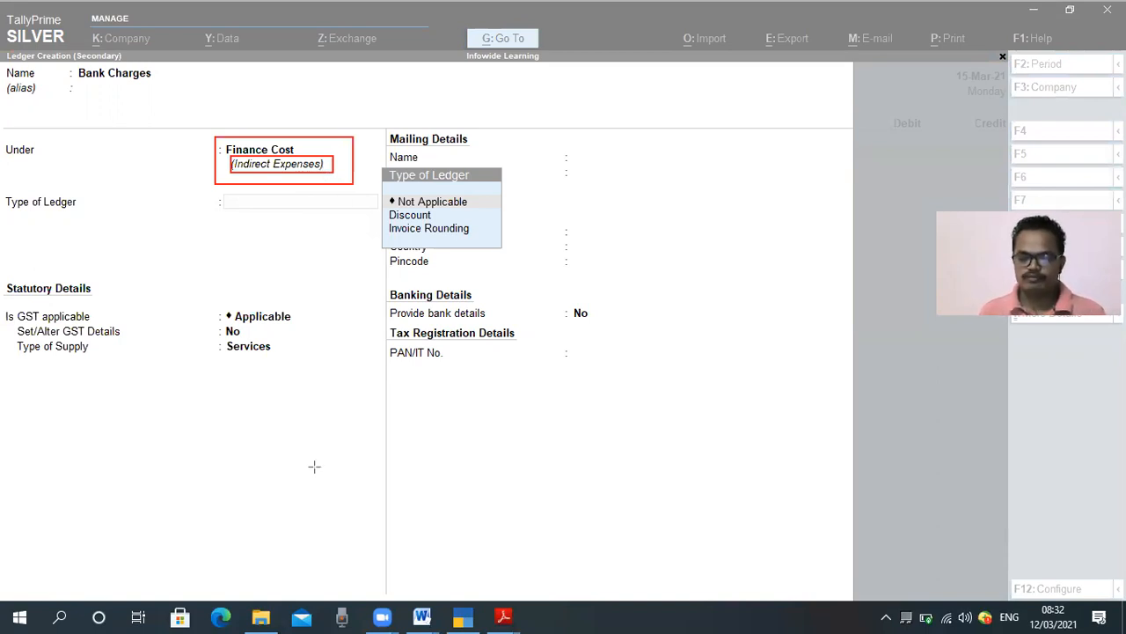
click(605, 478)
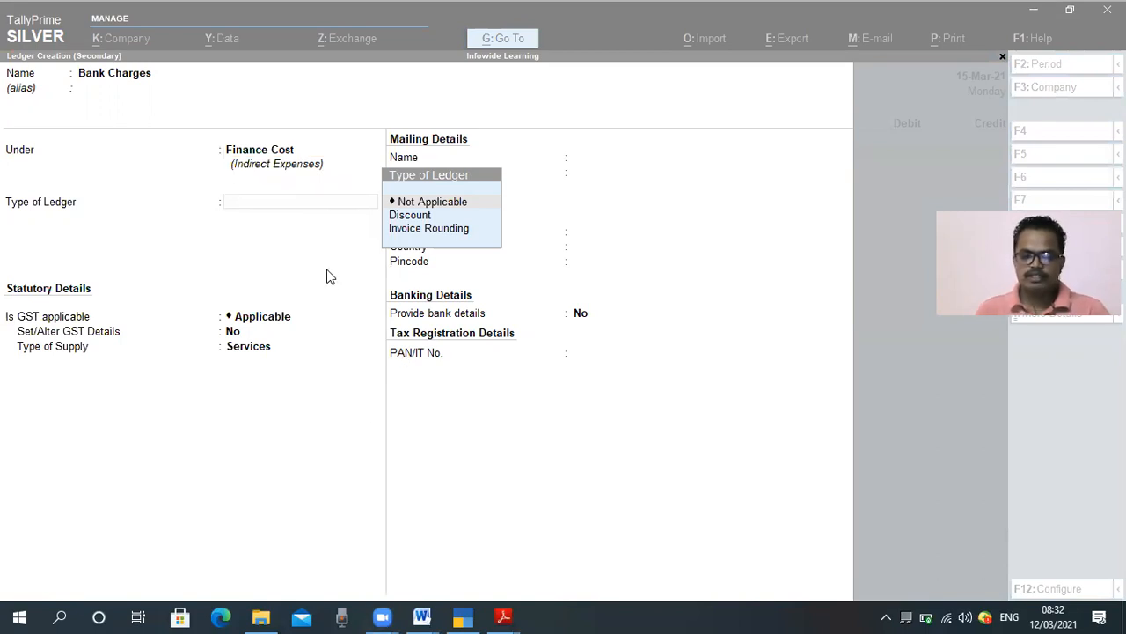
click(310, 210)
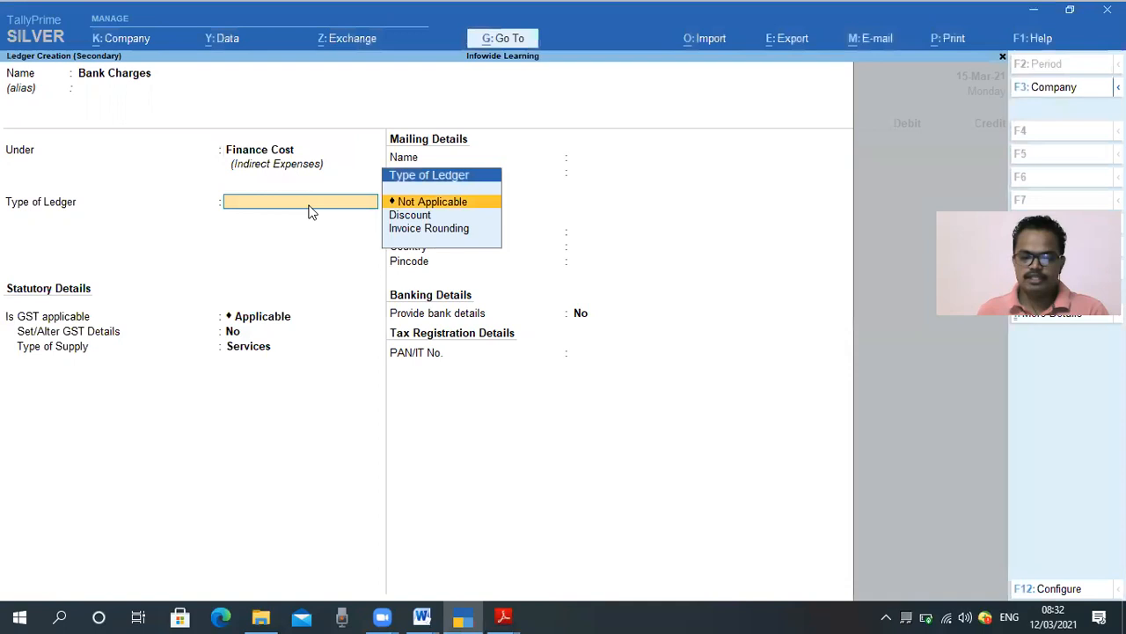
Step: Set both the type of ledger and the GST applicability of the Bank Charges ledger to Not Applicable
key(Return)
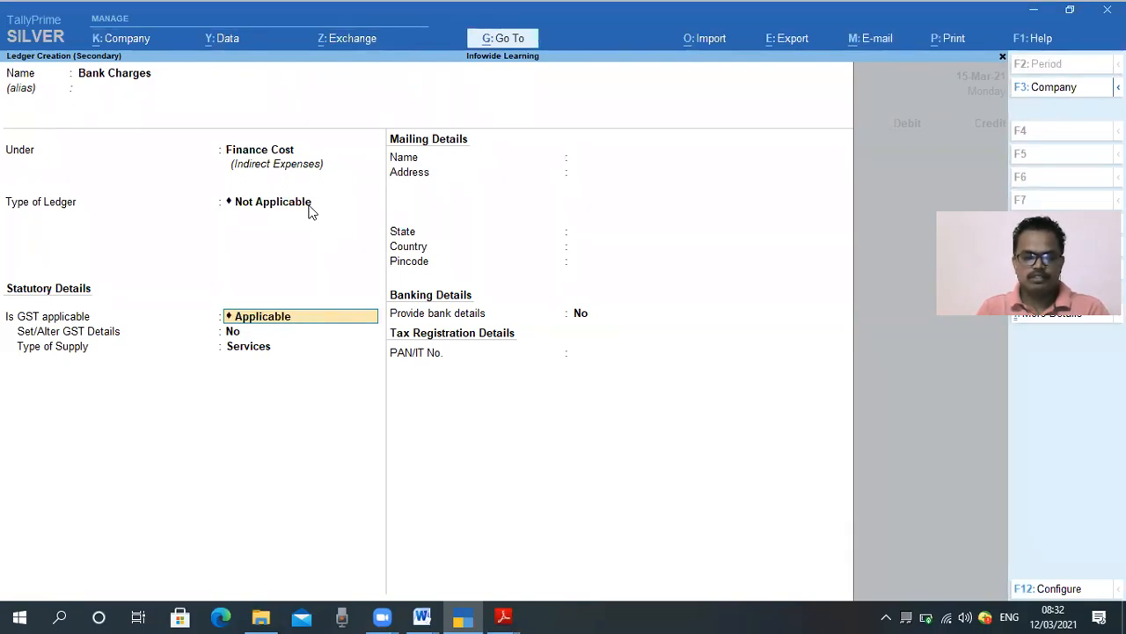
key(Return)
key(BackSpace)
key(Down)
key(Down)
key(Up)
key(Return)
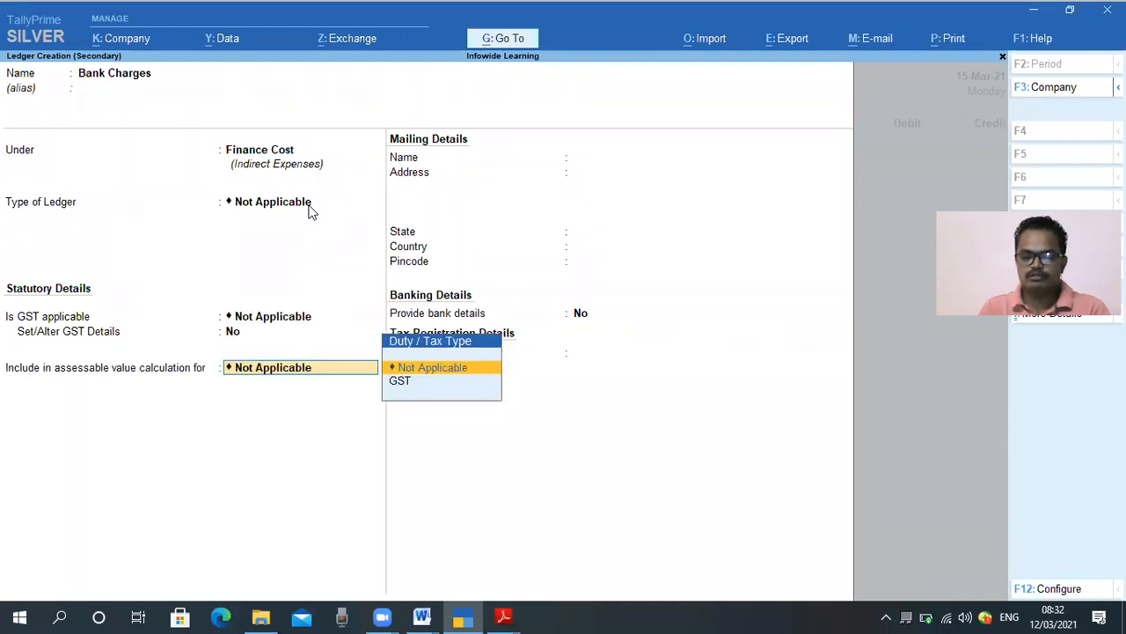
Step: Leave the assessable value calculation at Not Applicable and bank details at No, and save the Bank Charges ledger
key(Return)
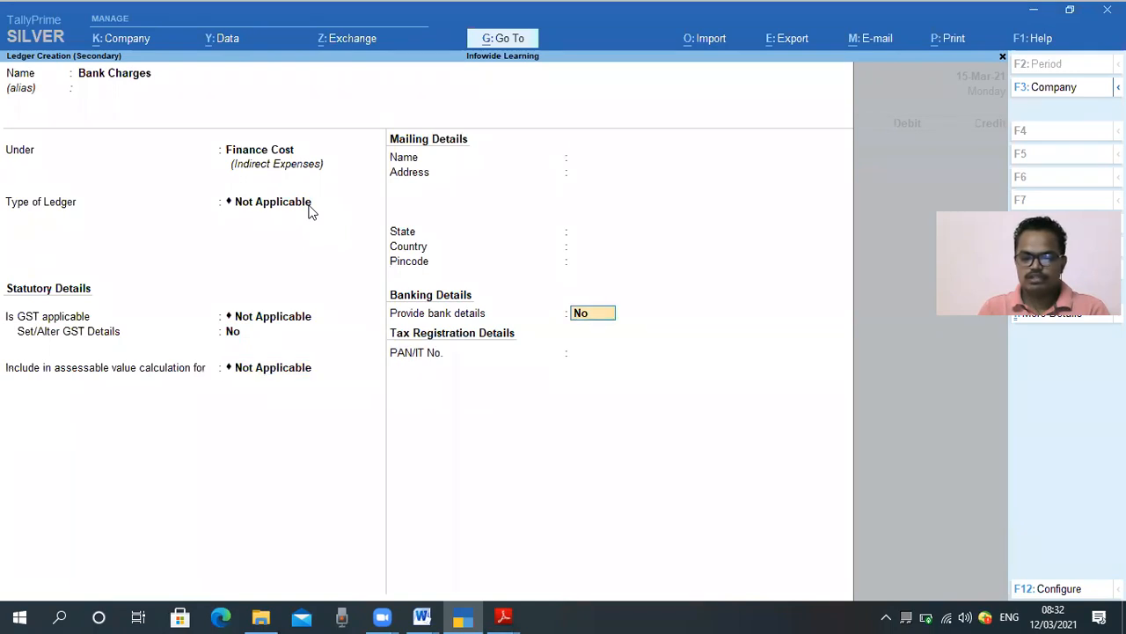
key(Return)
key(Return)
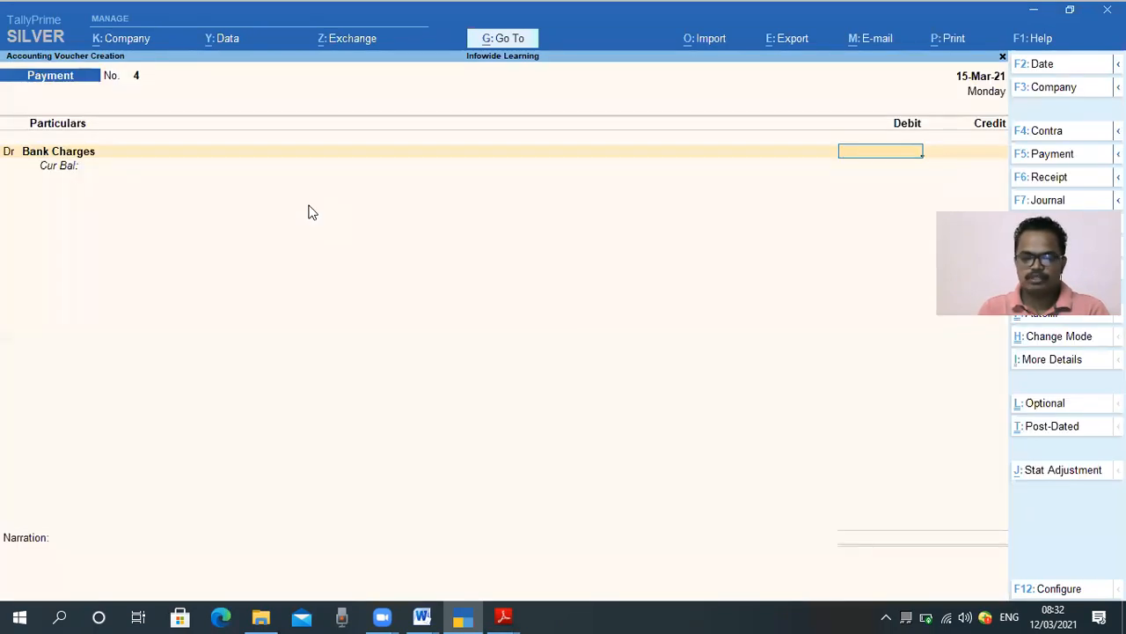
Step: Debit the Bank Charges ledger with 200 in the Payment voucher
key(BackSpace)
key(Return)
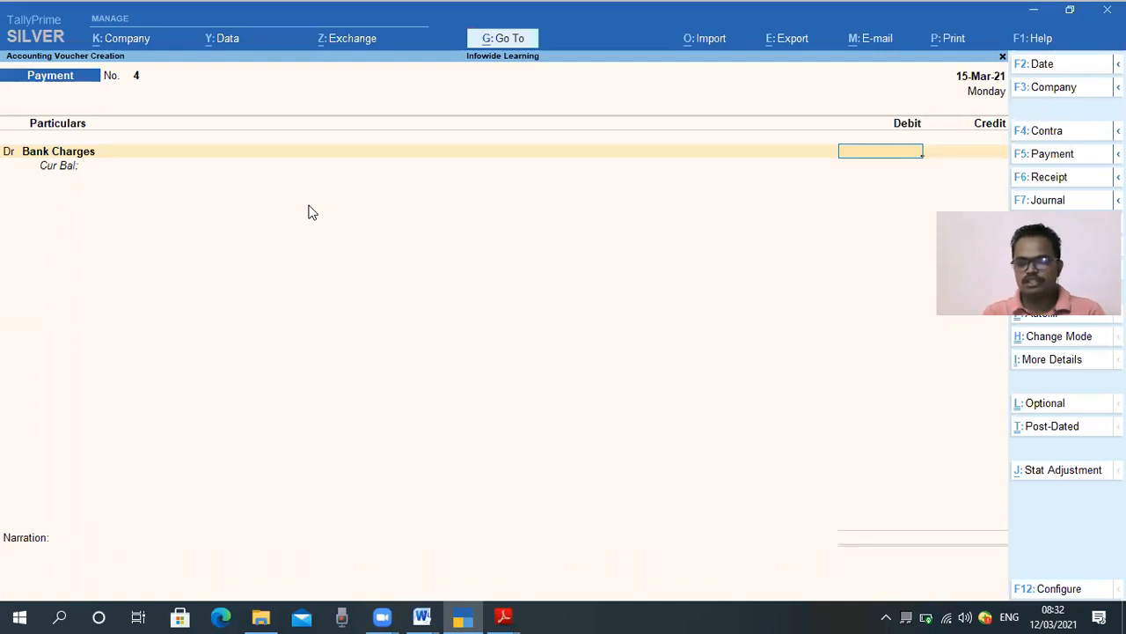
text(200)
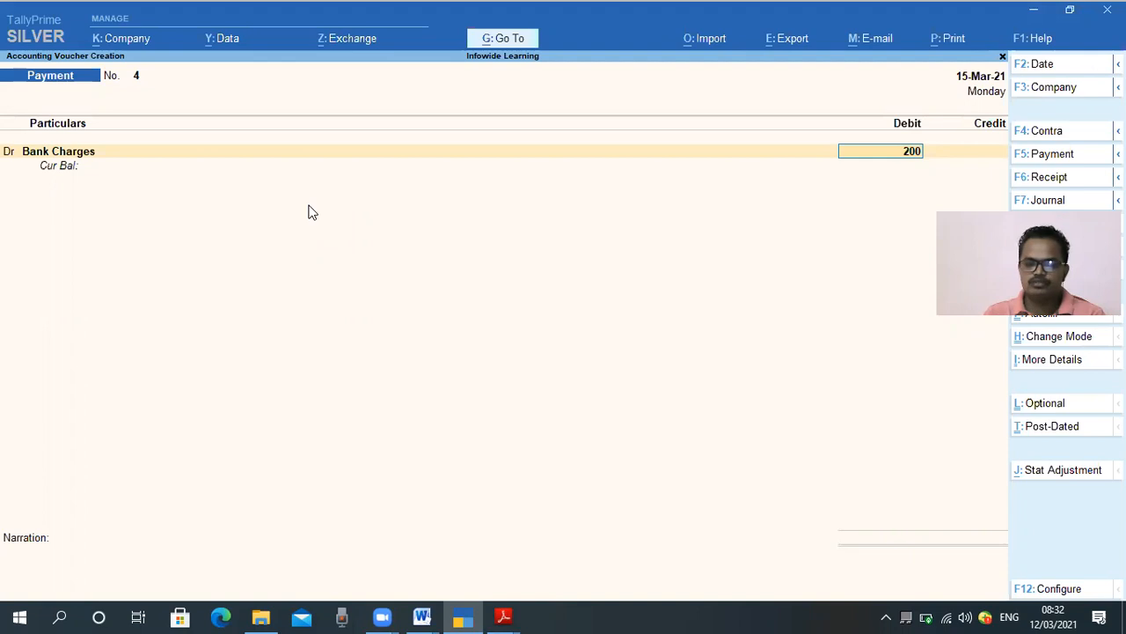
key(Return)
key(Return)
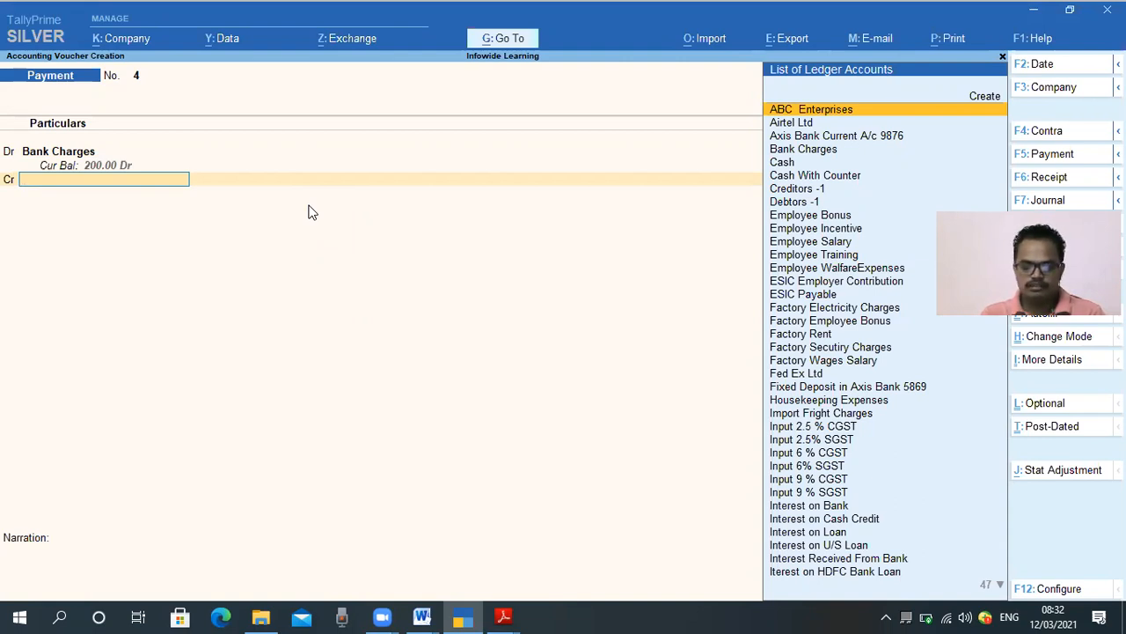
Step: Credit the SBI current account ledger with 200.00
text(Sbi)
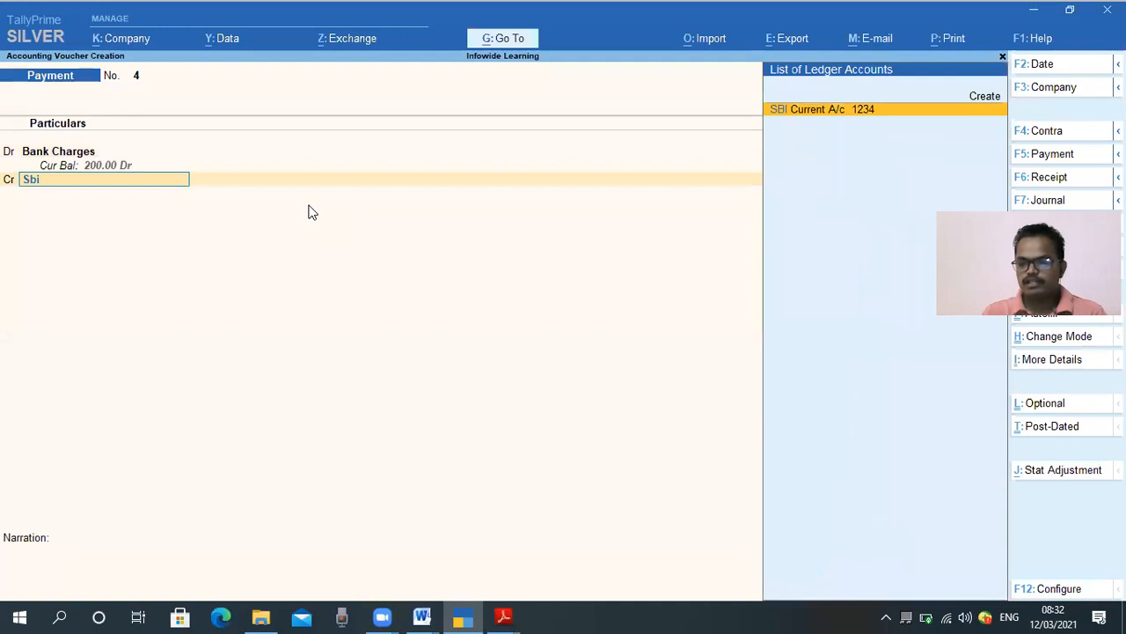
key(Return)
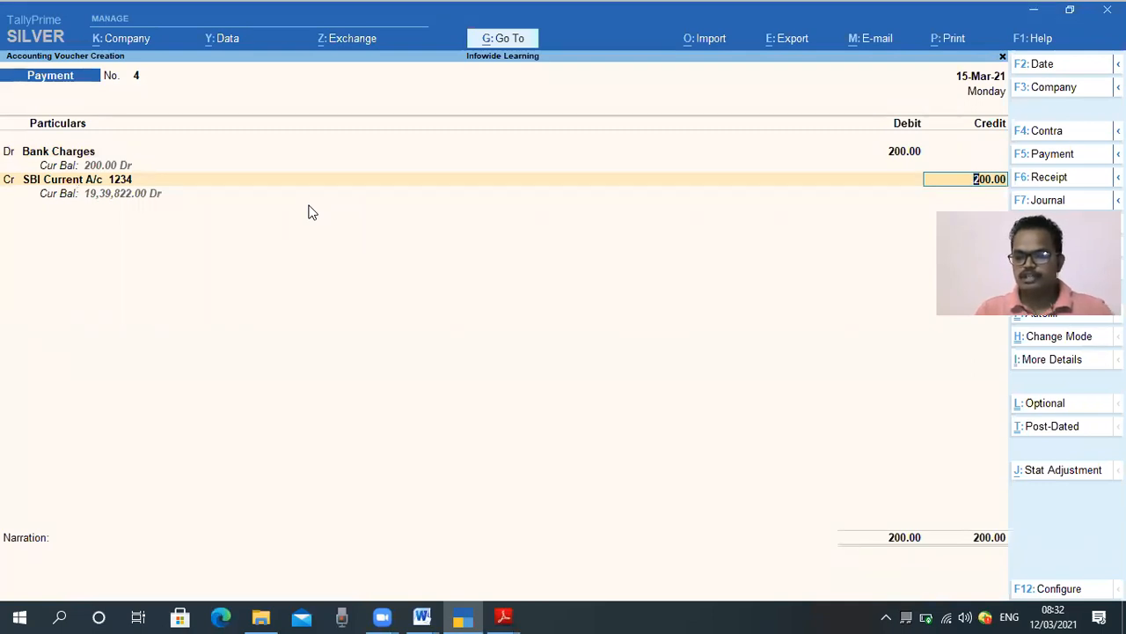
key(Return)
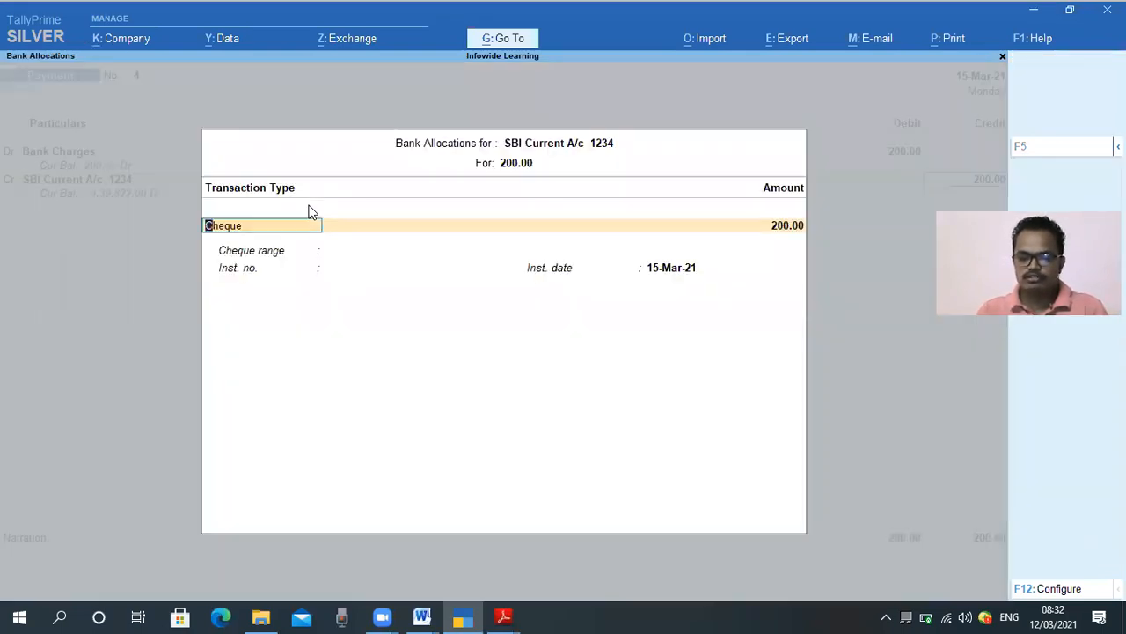
Step: Set the bank allocation's transaction type to Others, leaving the instrument number blank and the instrument date at 15-Mar-21
text(o)
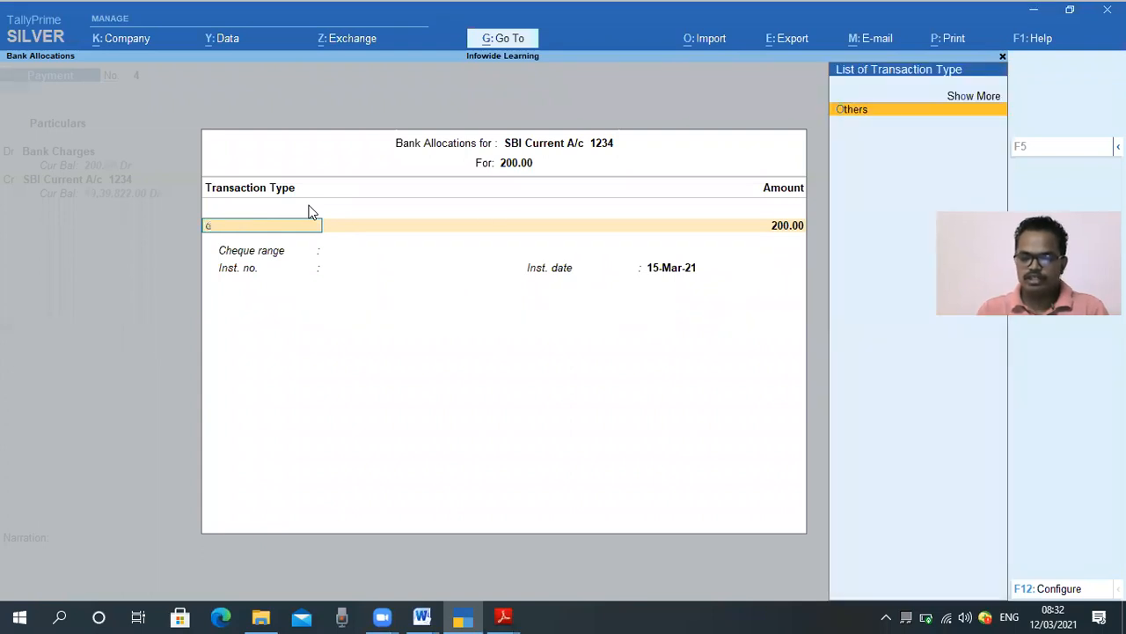
key(BackSpace)
key(Down)
key(Down)
key(Up)
key(Down)
key(Down)
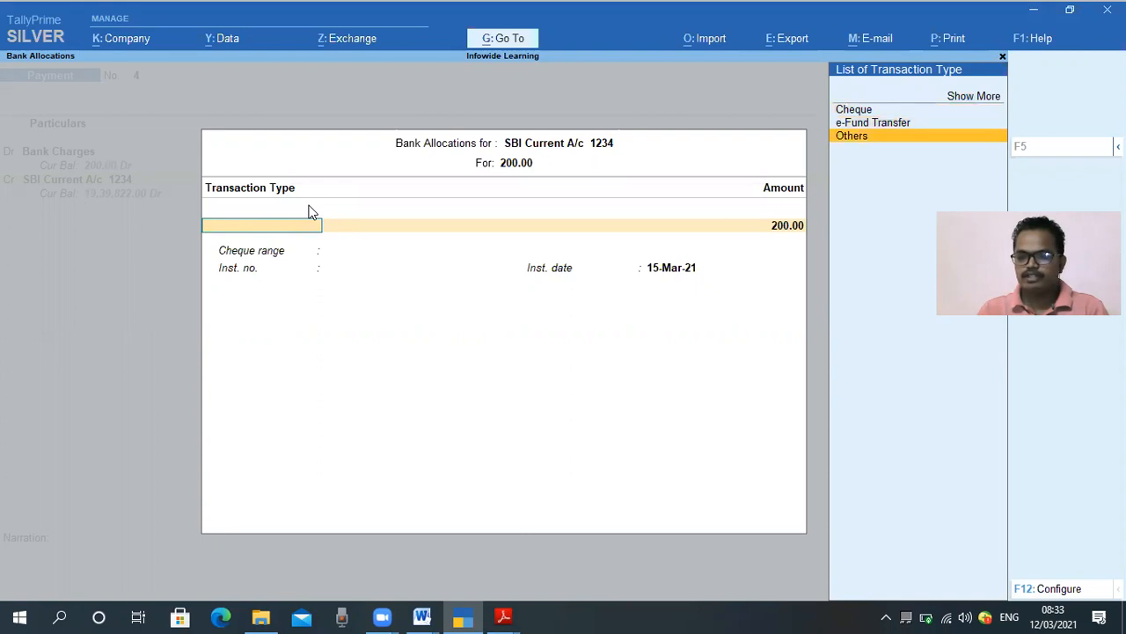
key(Return)
key(Return)
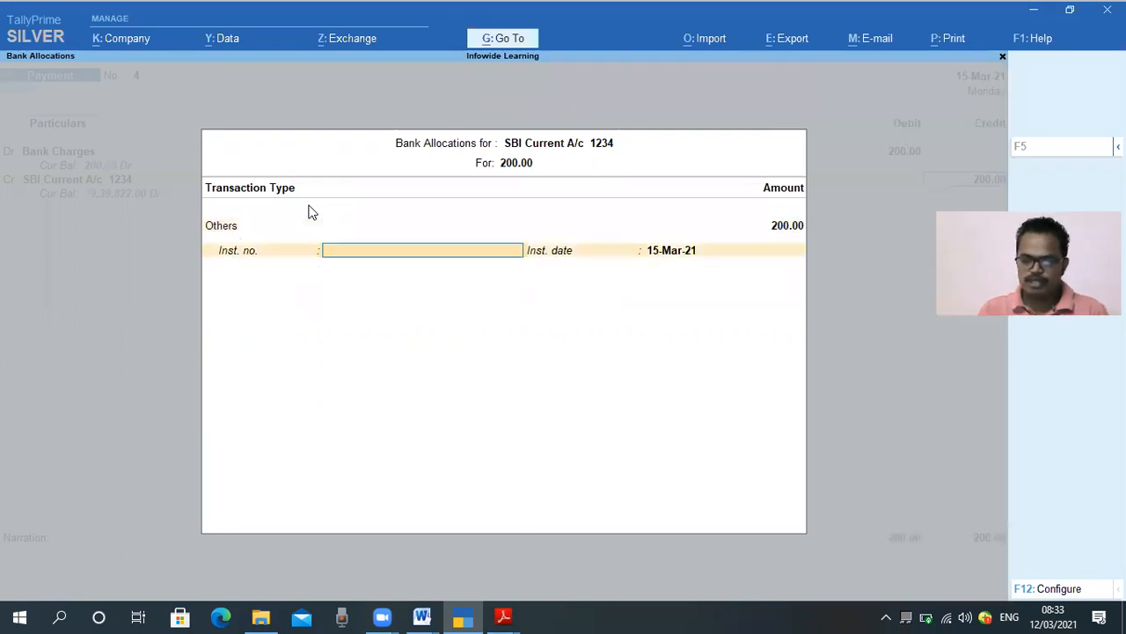
key(Return)
key(Return)
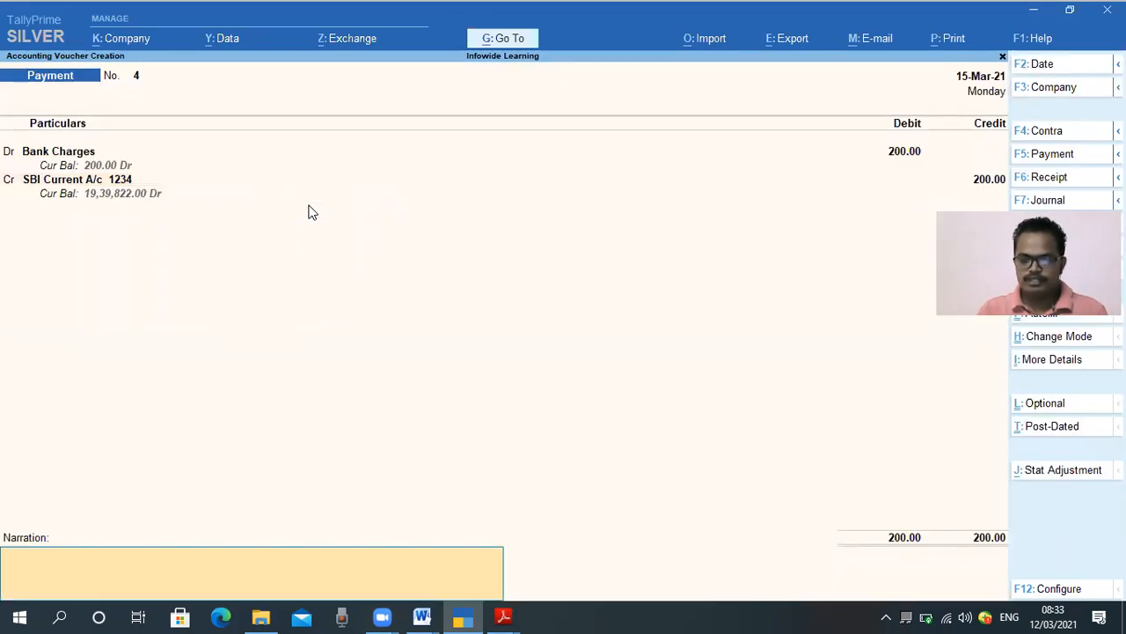
Step: Enter the narration "Being Bank charges debited by bank" and save the Payment voucher
text(Being)
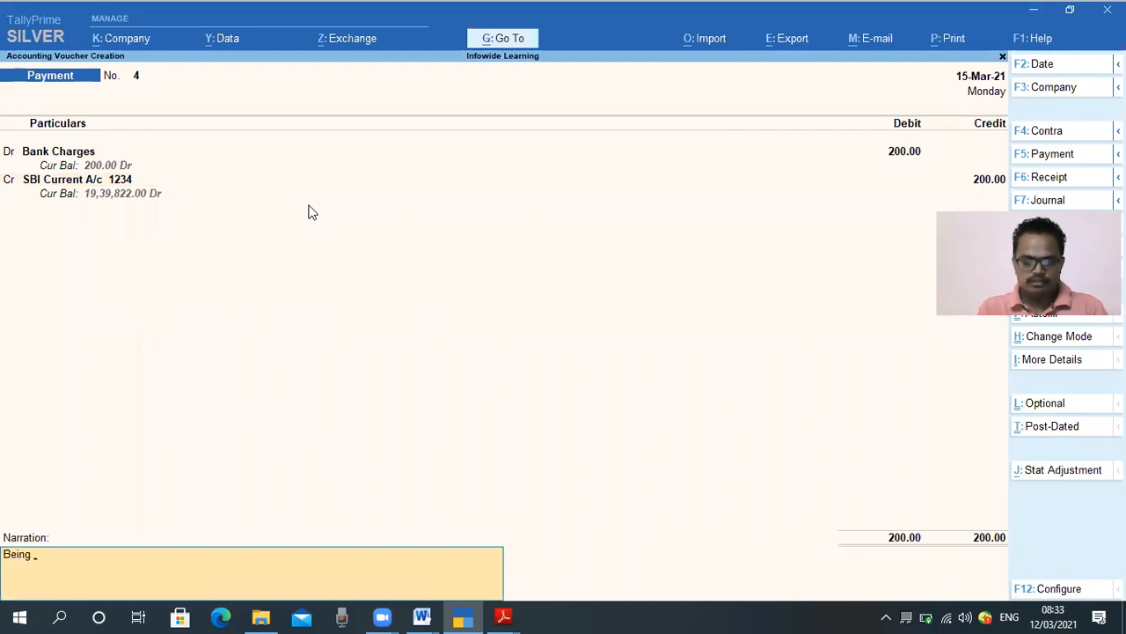
text( Amount)
key(BackSpace)
key(BackSpace)
key(BackSpace)
key(BackSpace)
key(BackSpace)
key(BackSpace)
text(Bankc)
key(BackSpace)
text(charges deb)
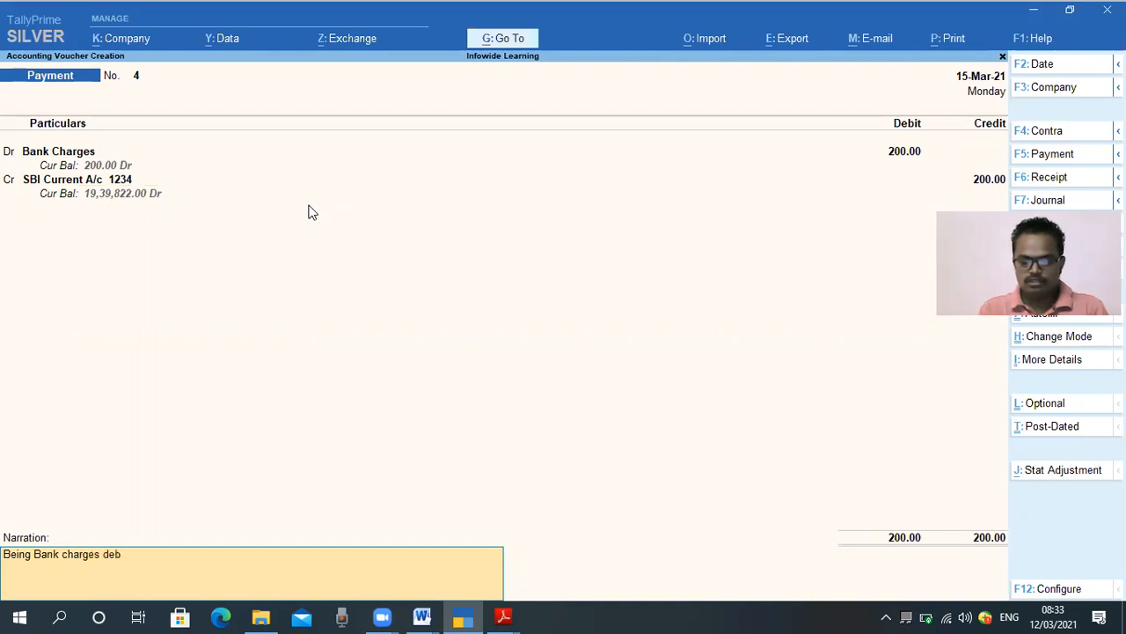
text(ited by bank Ã)
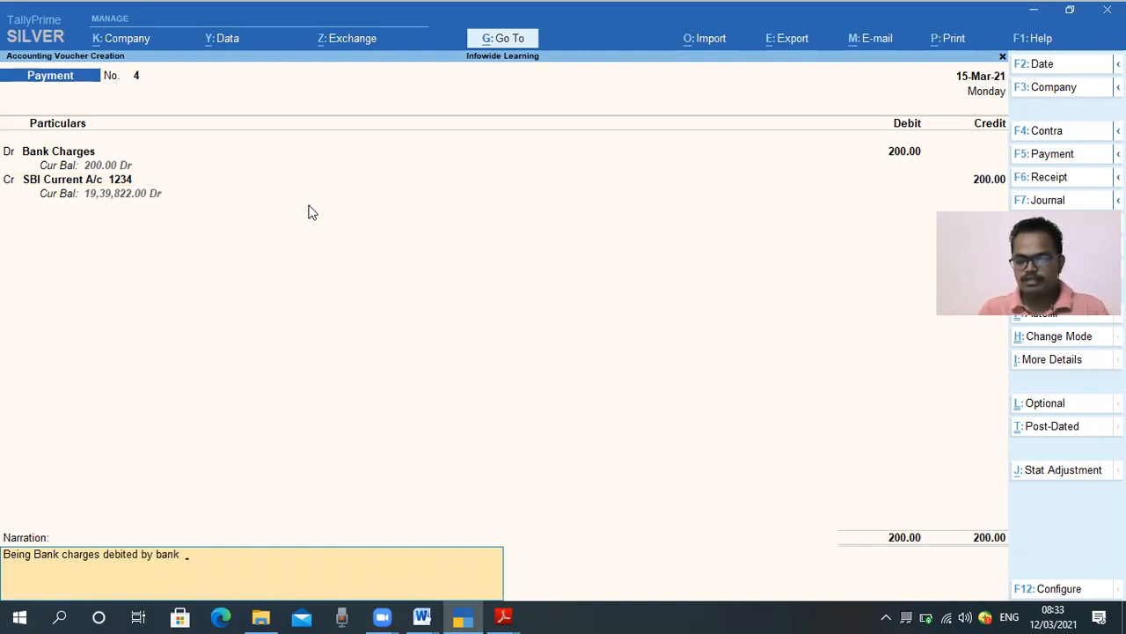
key(Return)
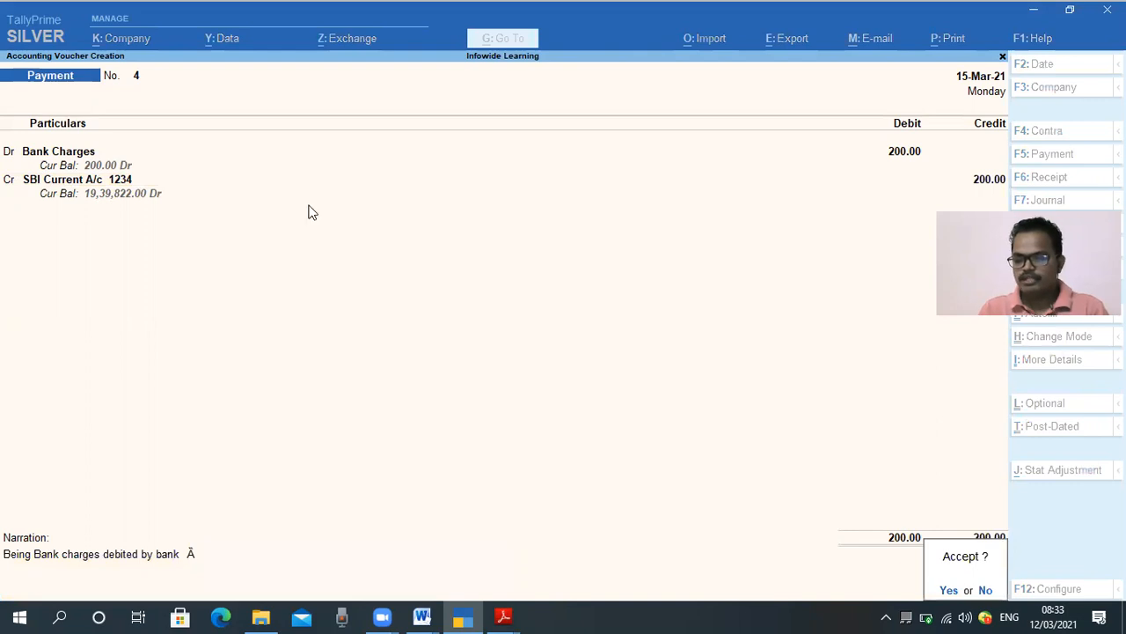
key(Return)
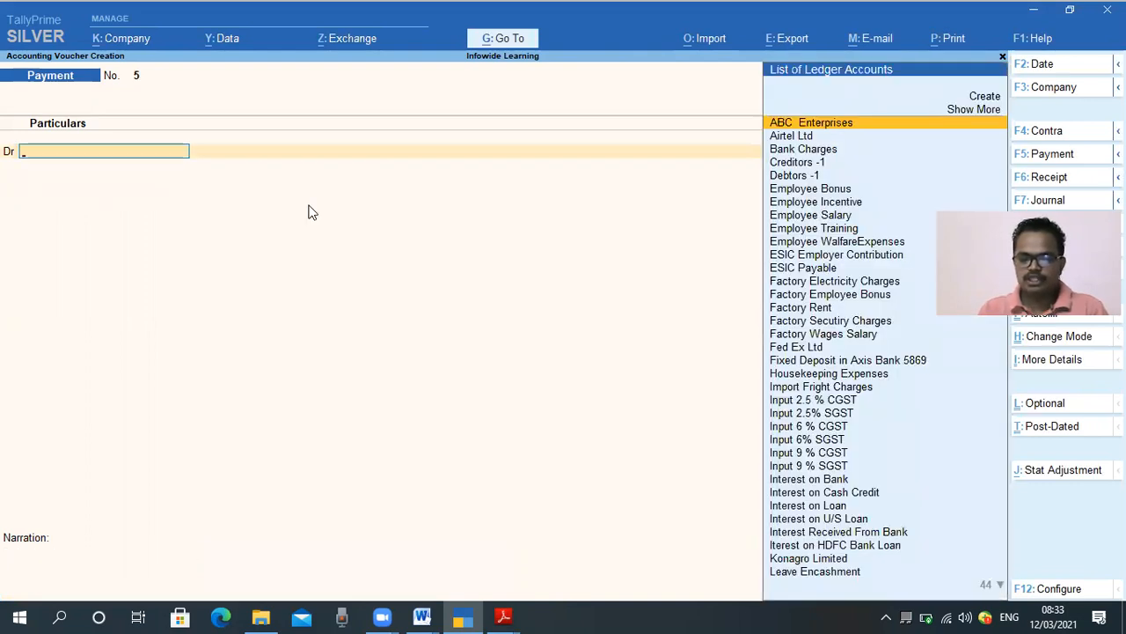
Step: Leave voucher entry and open the Bank Charges ledger report to check its entries
key(Escape)
key(Return)
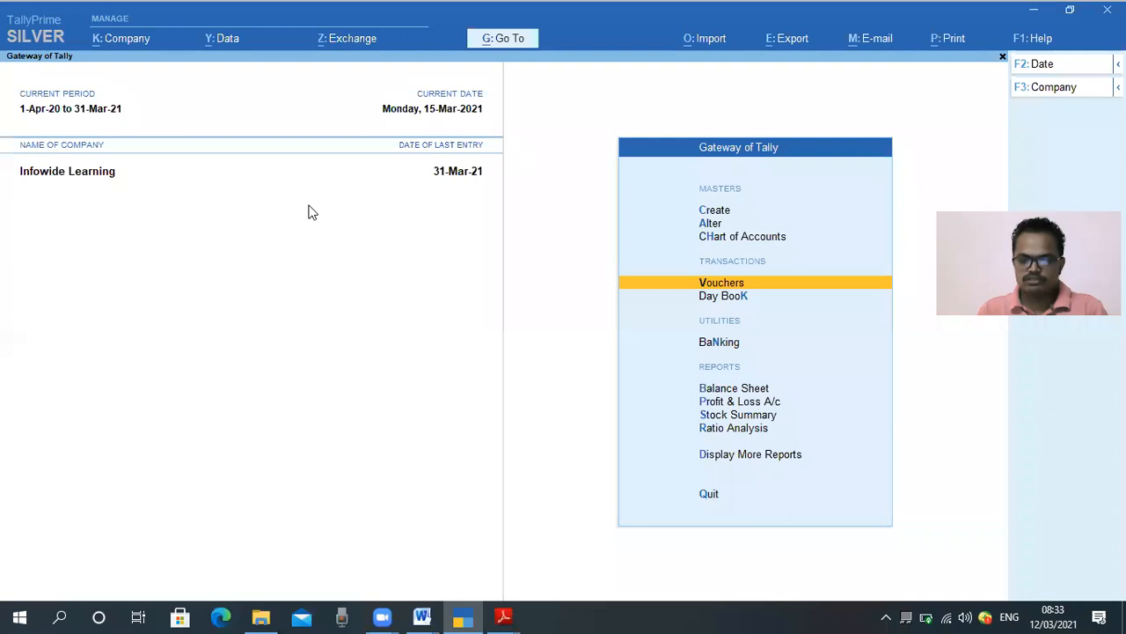
key(Escape)
key(Escape)
text(d)
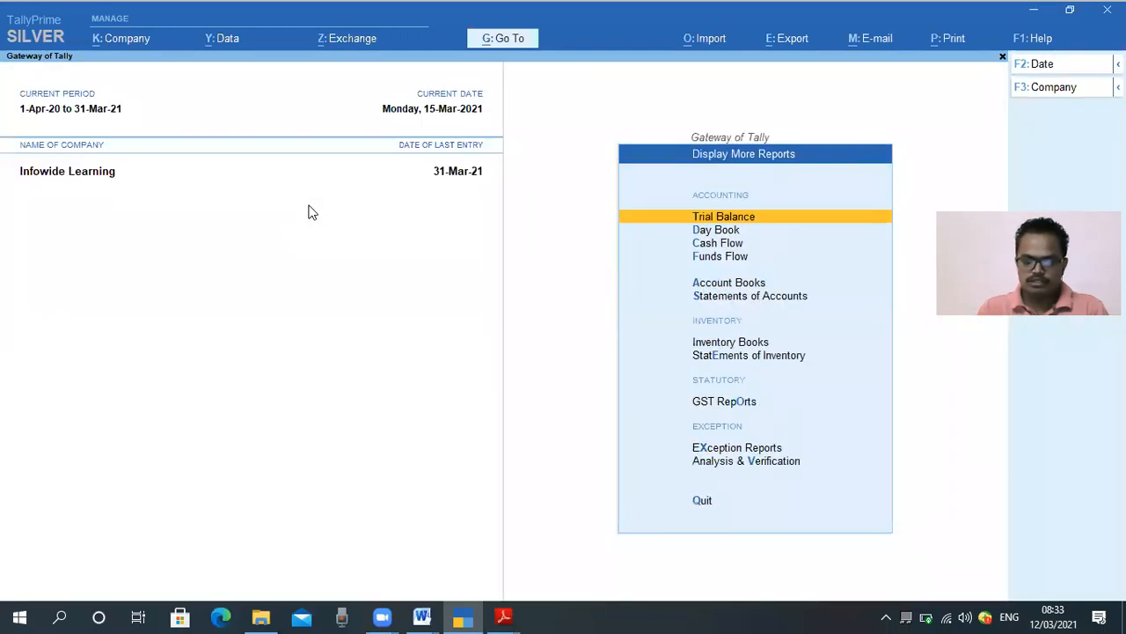
text(alBank)
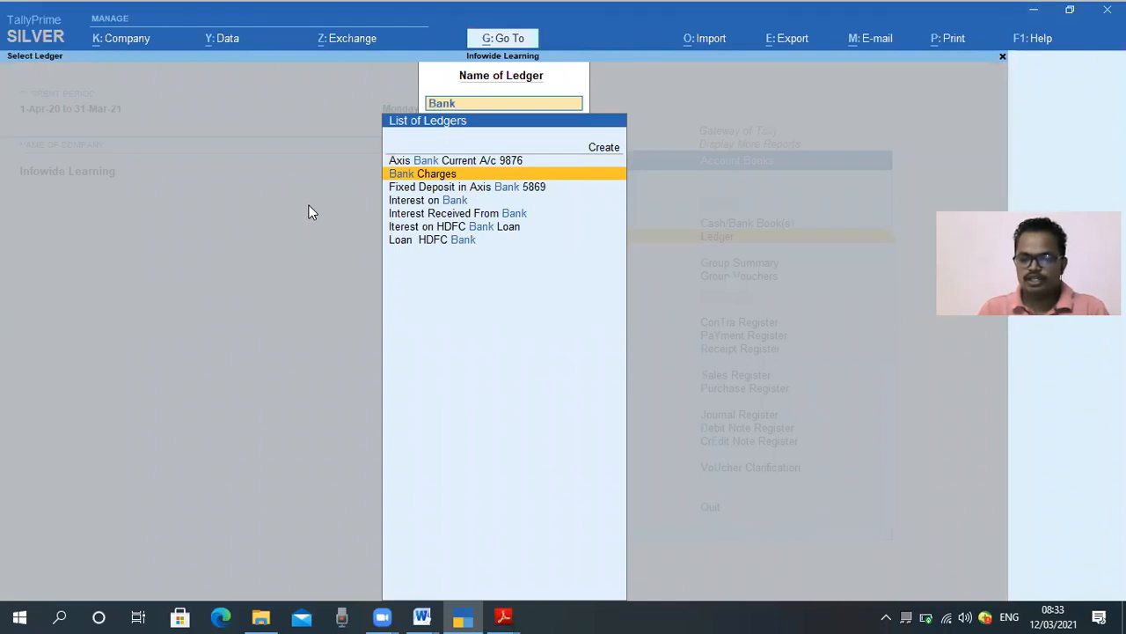
key(Return)
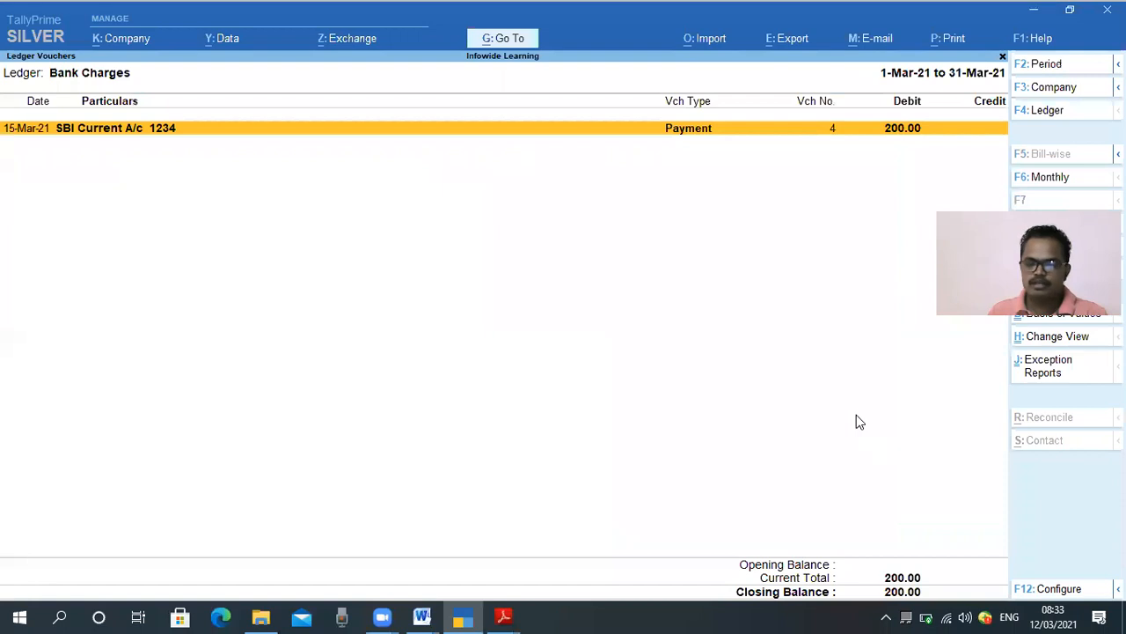
Step: Check the bank charges entry in the SBI current account ledger report and return to the Gateway of Tally
key(Escape)
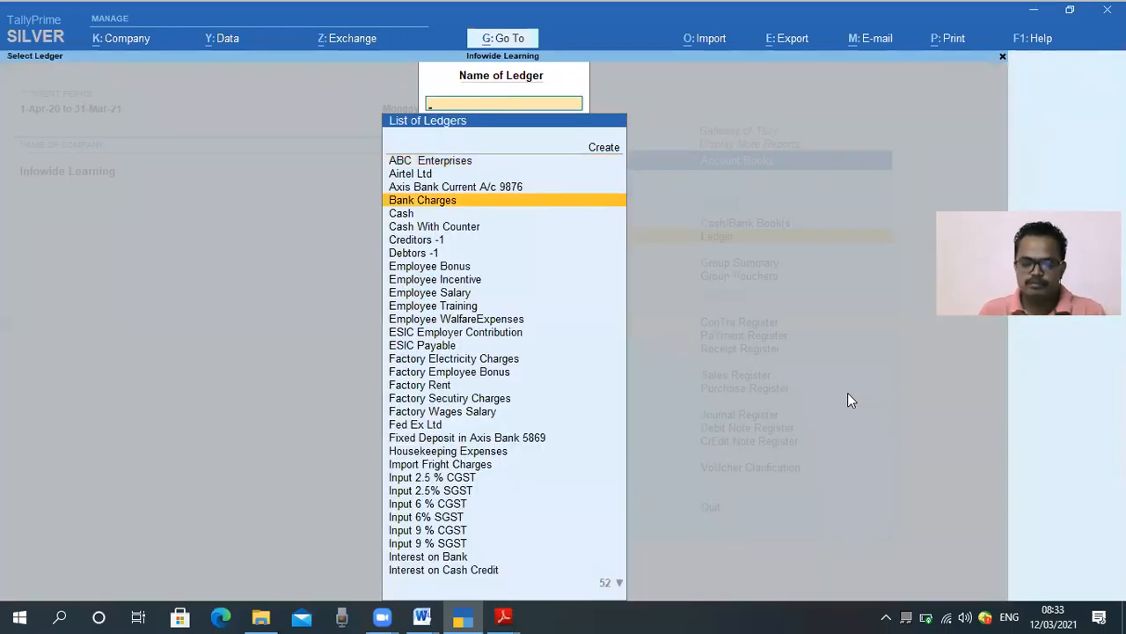
text(Sbi)
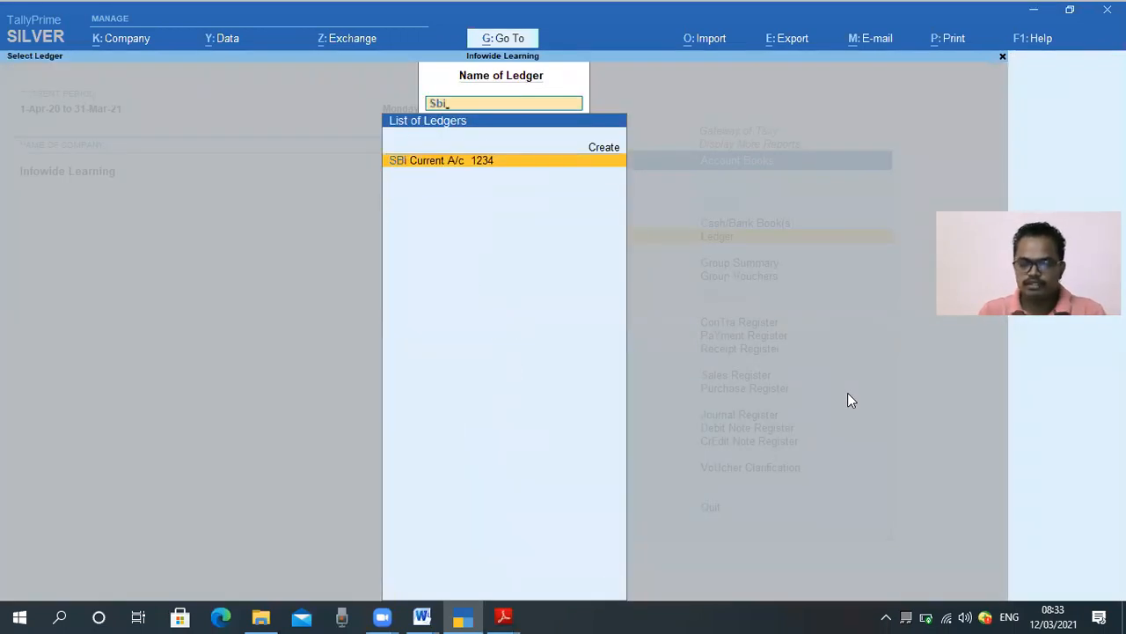
key(Return)
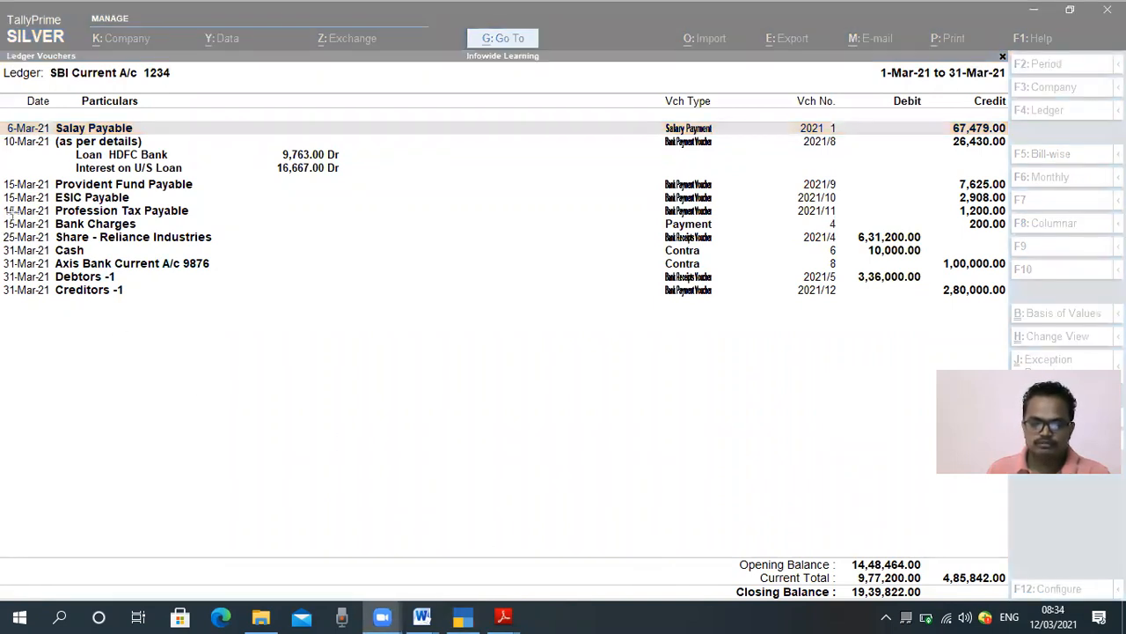
drag(2, 217, 135, 231)
drag(246, 229, 1007, 229)
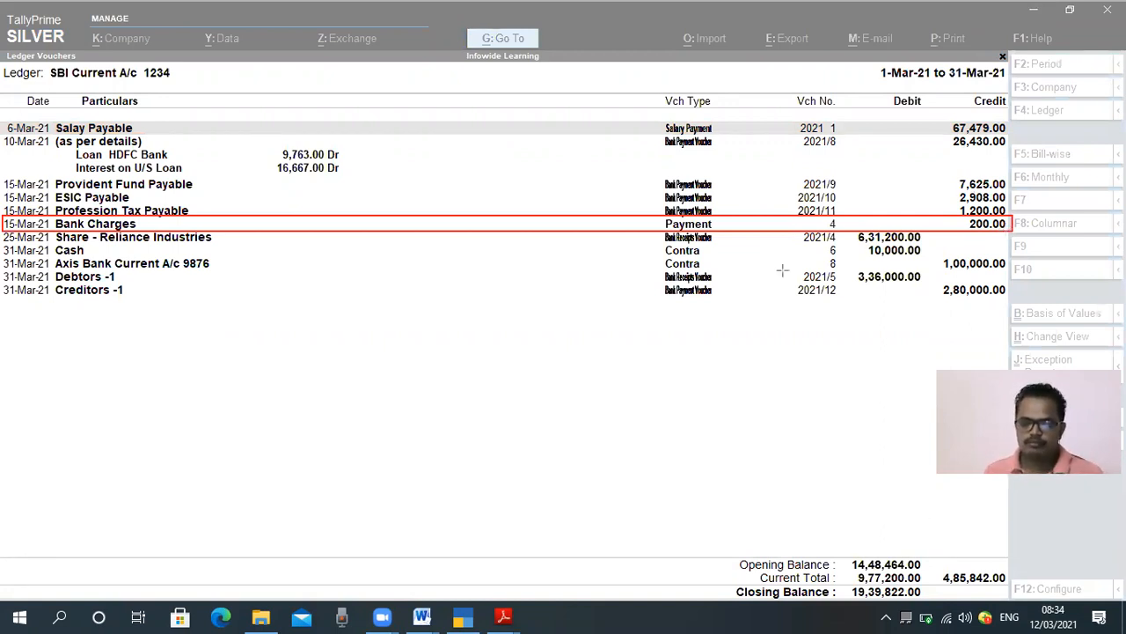
key(Escape)
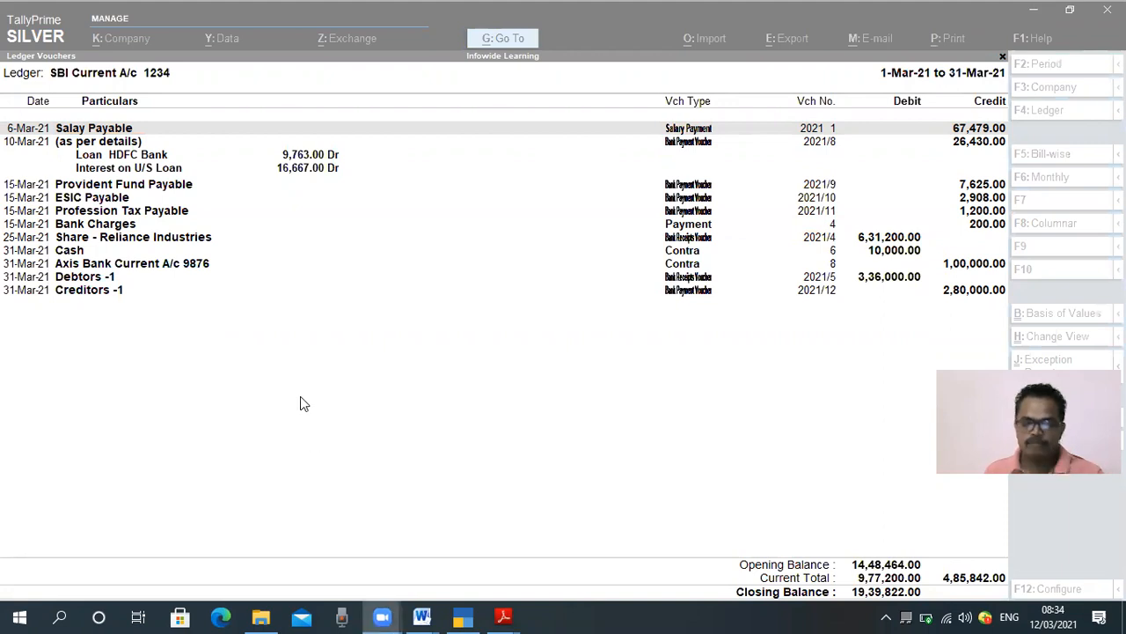
click(300, 396)
key(Escape)
key(Escape)
key(Escape)
key(Escape)
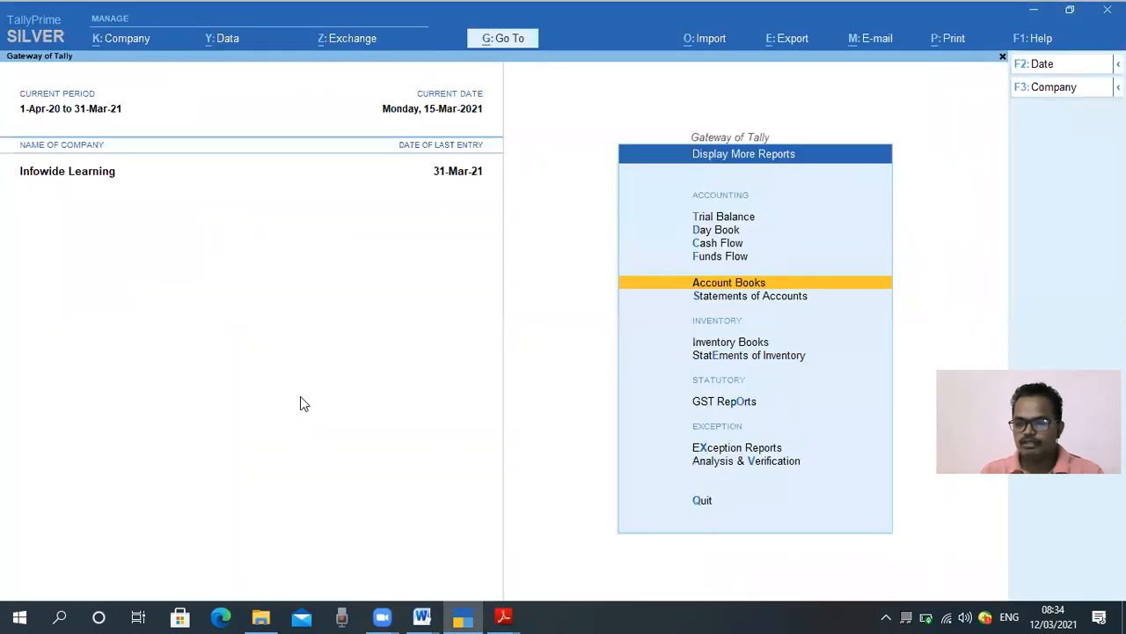
key(Escape)
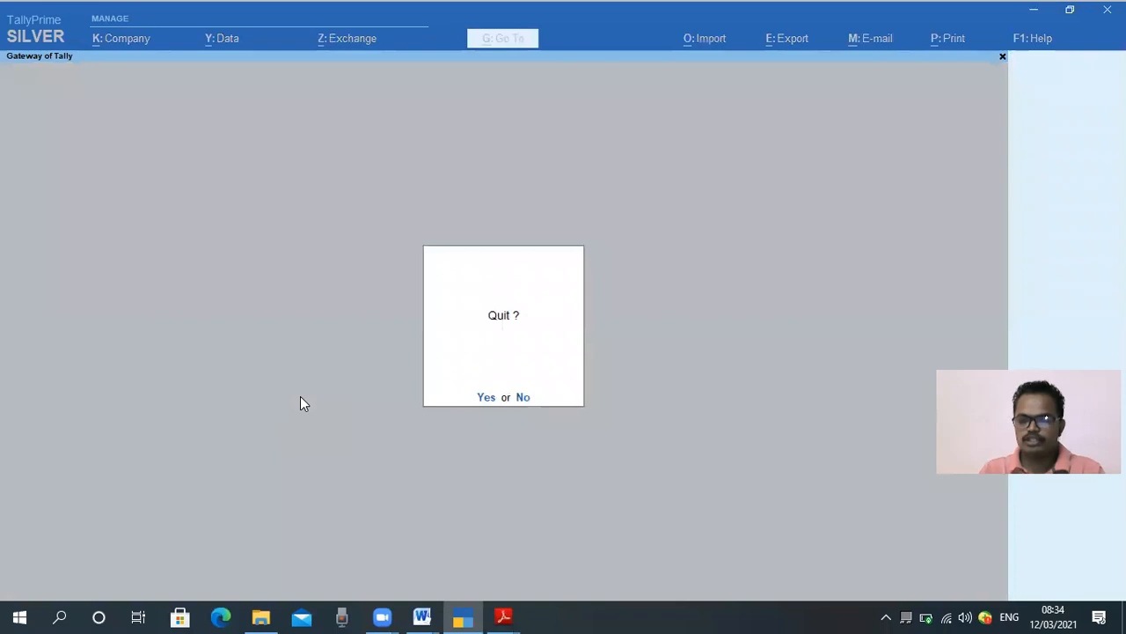
key(Escape)
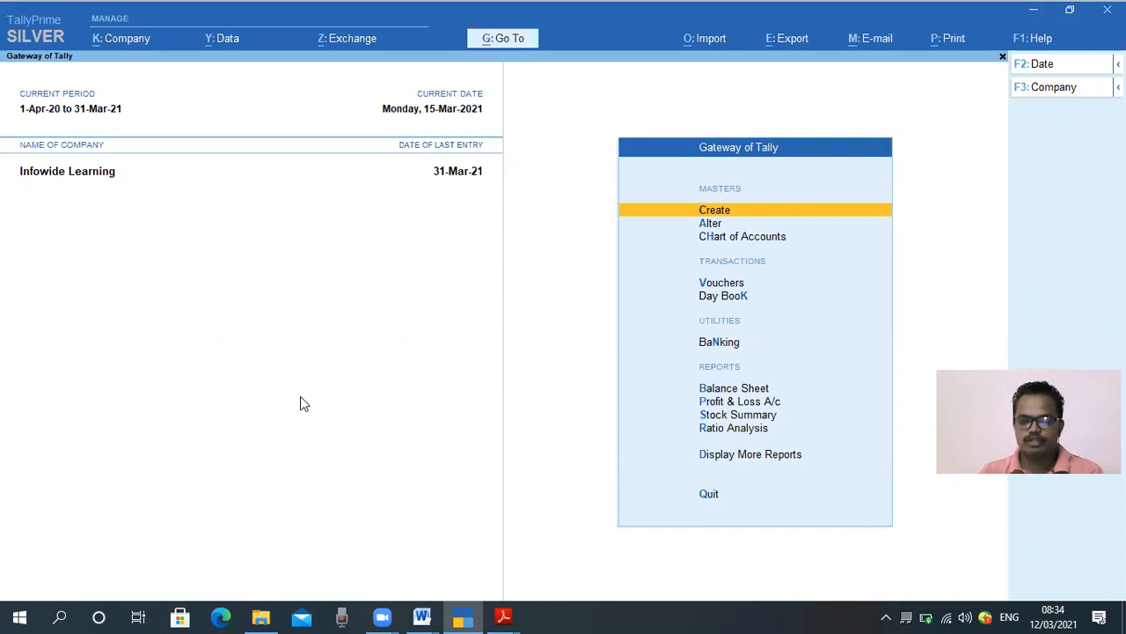
Step: Open voucher entry and change the voucher type to Bank Payment Voucher
key(Down)
key(Down)
key(Down)
key(Down)
key(Down)
key(Up)
key(Up)
key(Return)
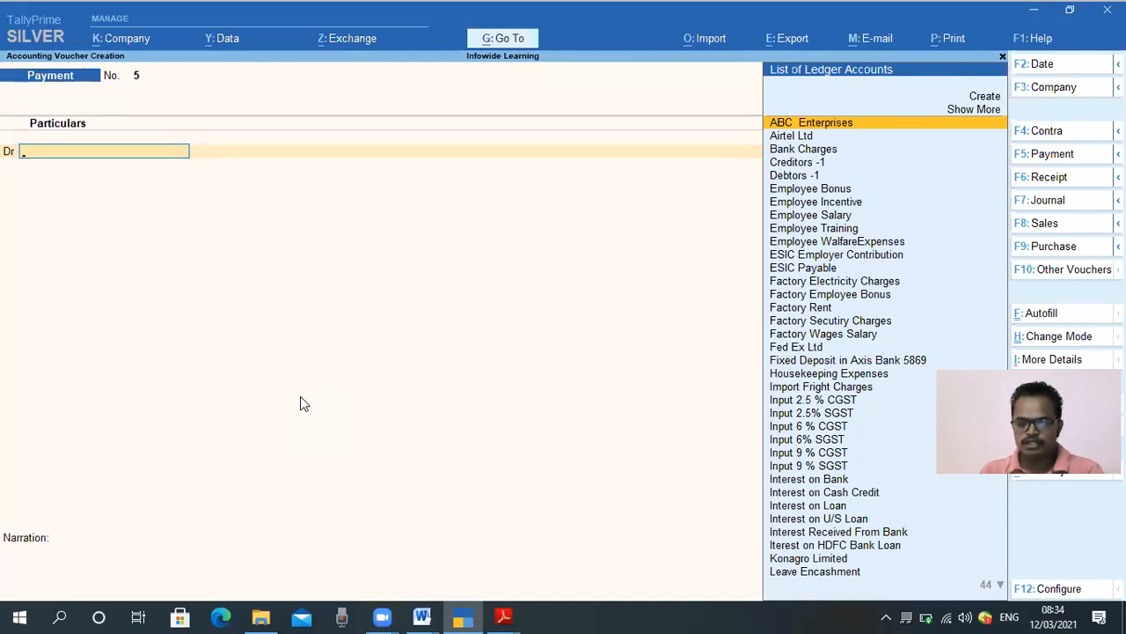
key(F5)
key(Up)
key(Up)
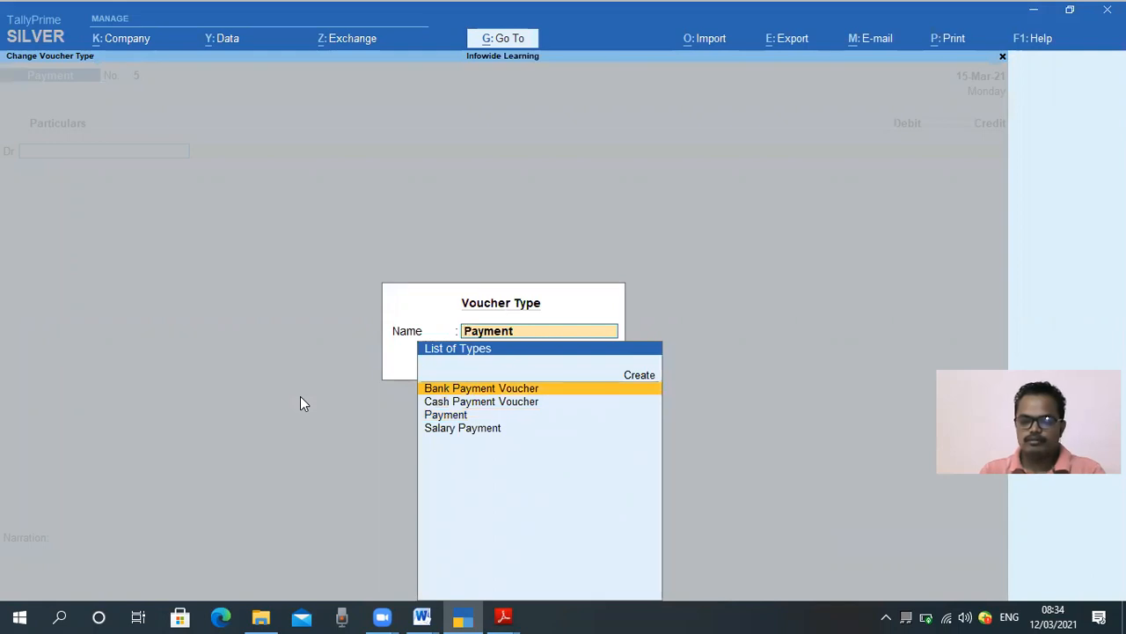
key(Return)
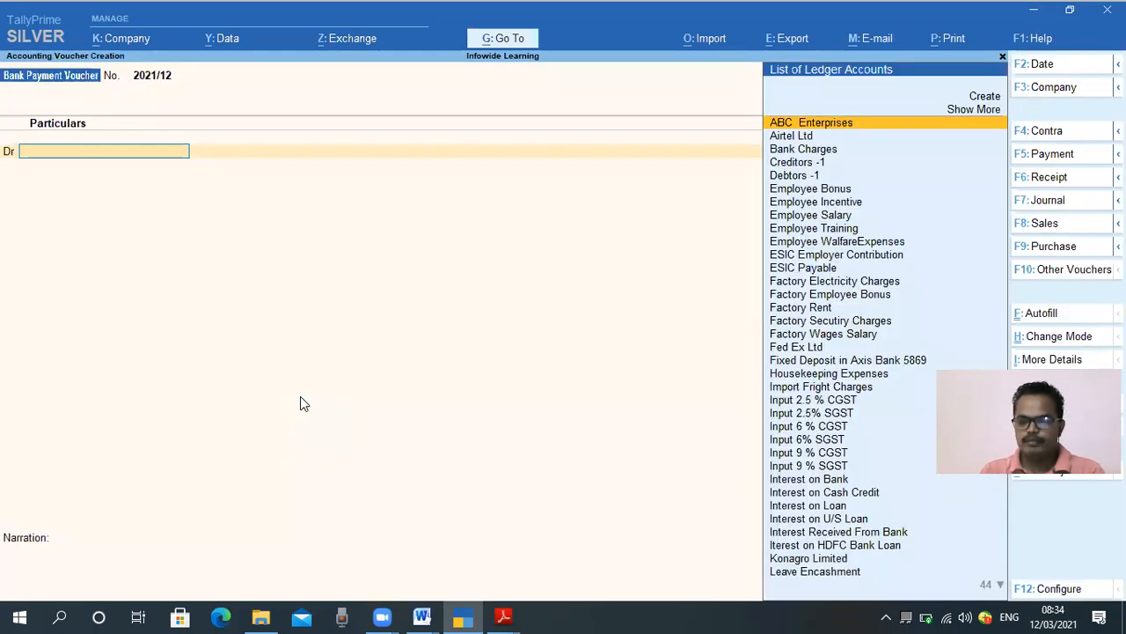
Step: Debit the Loan HDFC Bank ledger with 52,000 and credit the SBI current account with the same amount
text(Lo)
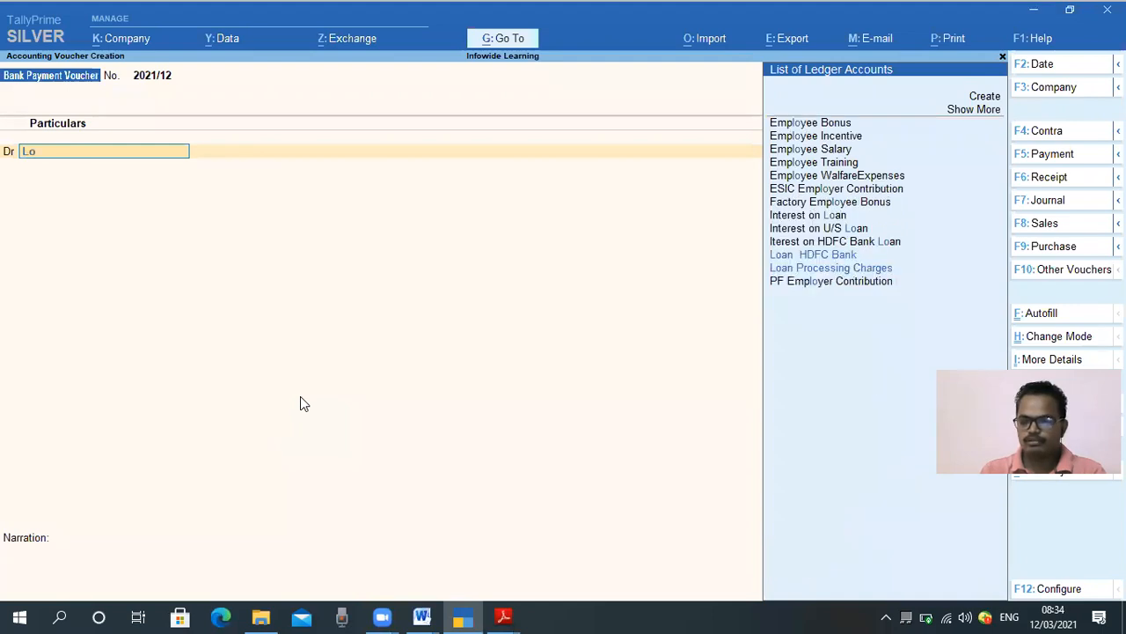
key(Up)
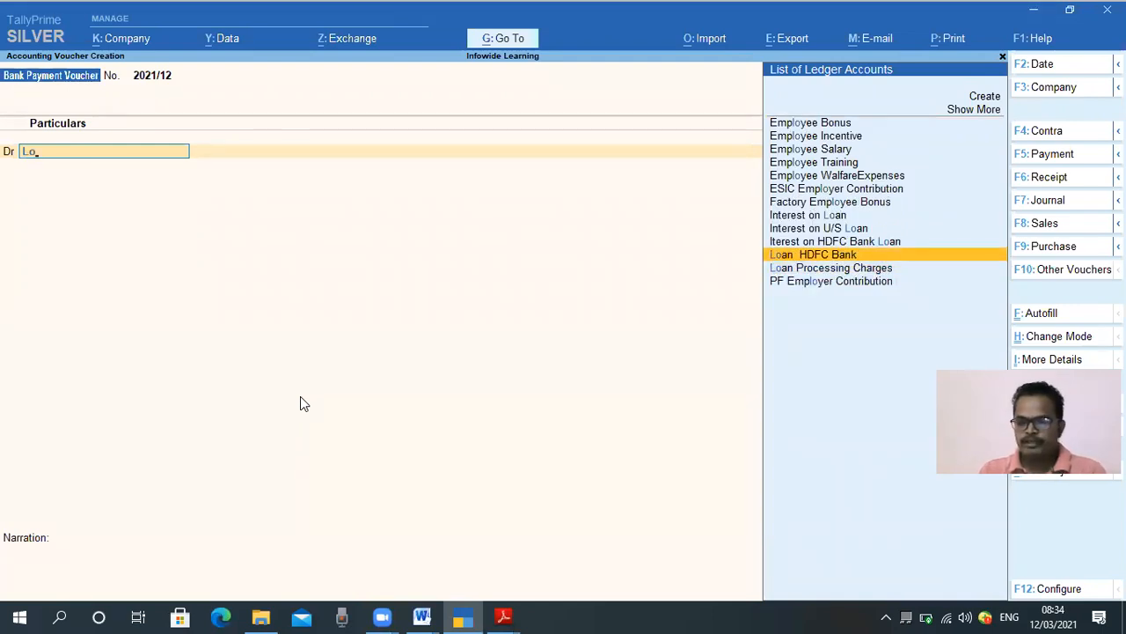
key(Return)
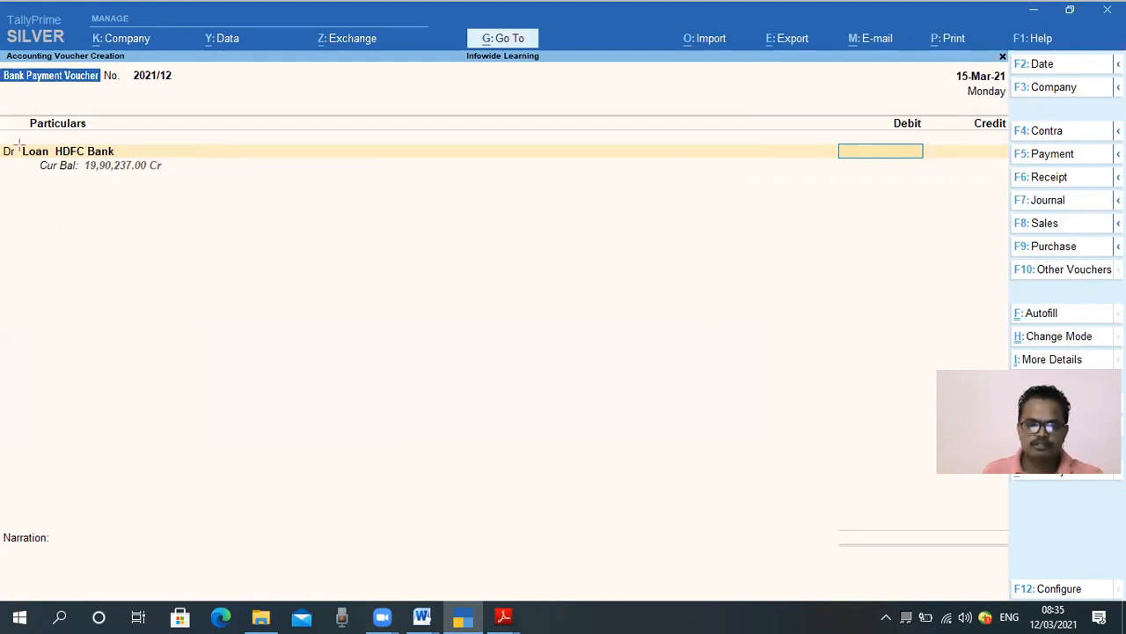
mouse_move(3, 136)
mouse_down()
mouse_move(123, 196)
mouse_move(169, 171)
mouse_up()
key(e)
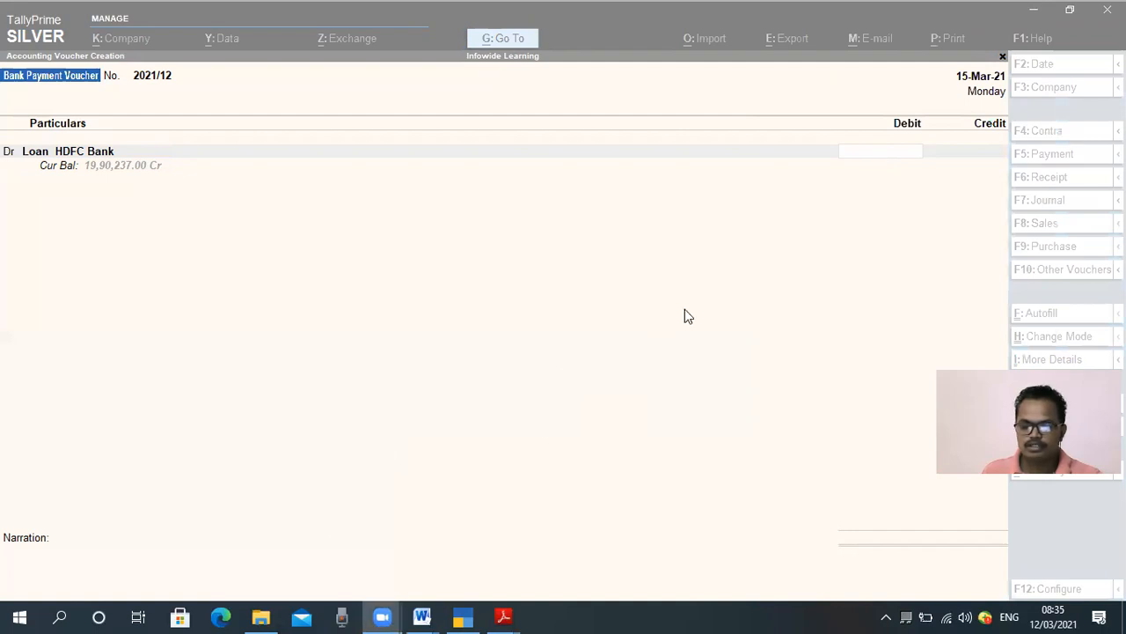
click(887, 160)
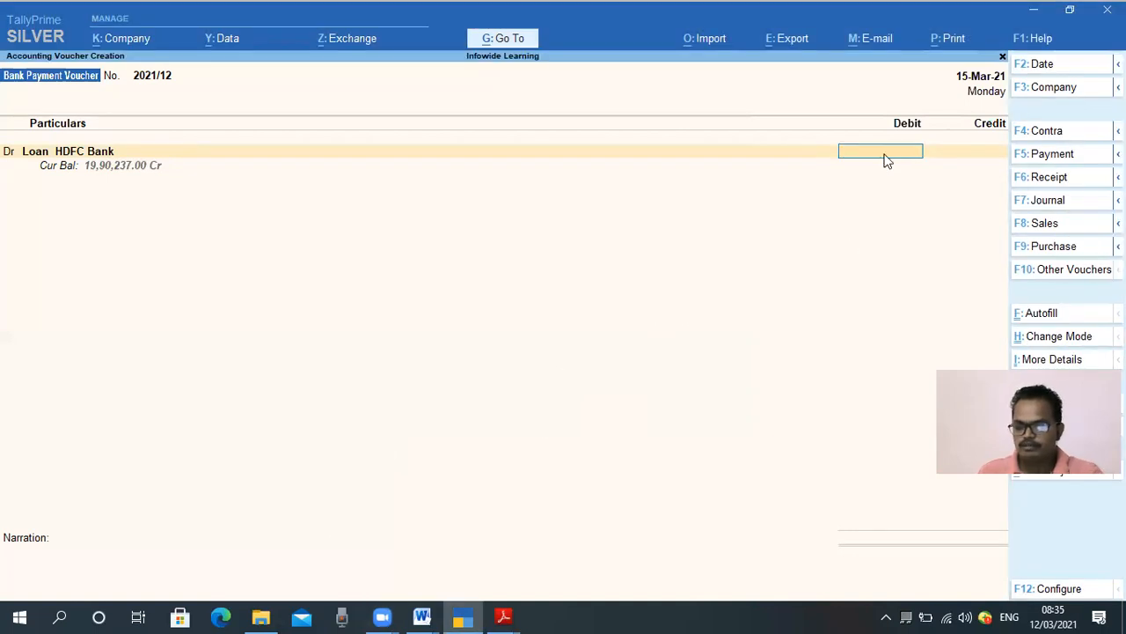
text(5)
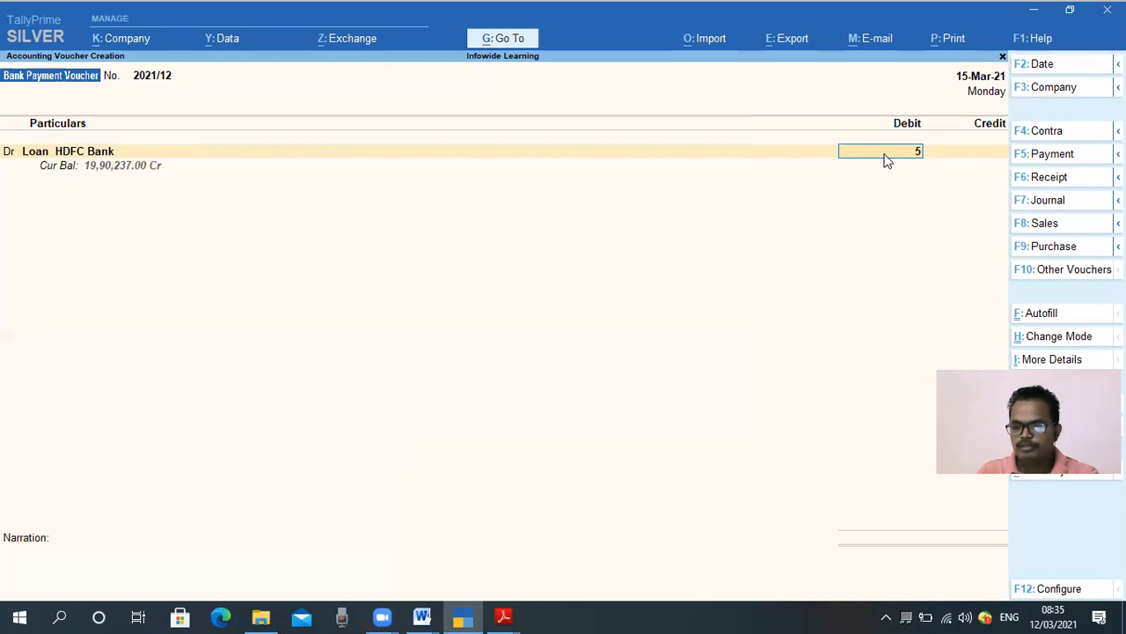
text(2000)
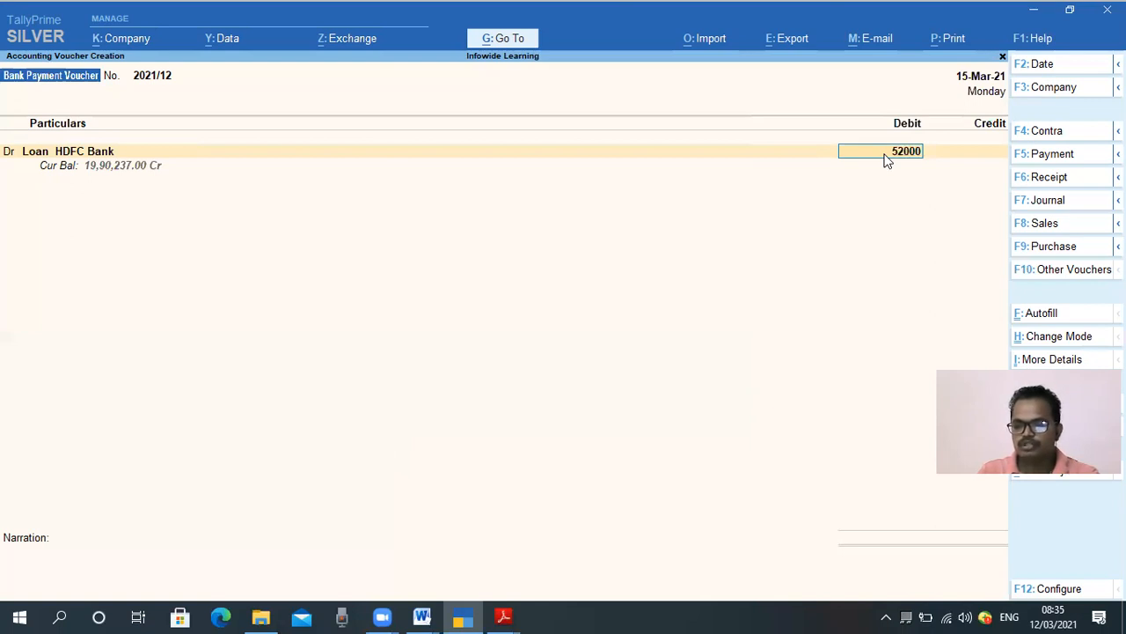
key(Return)
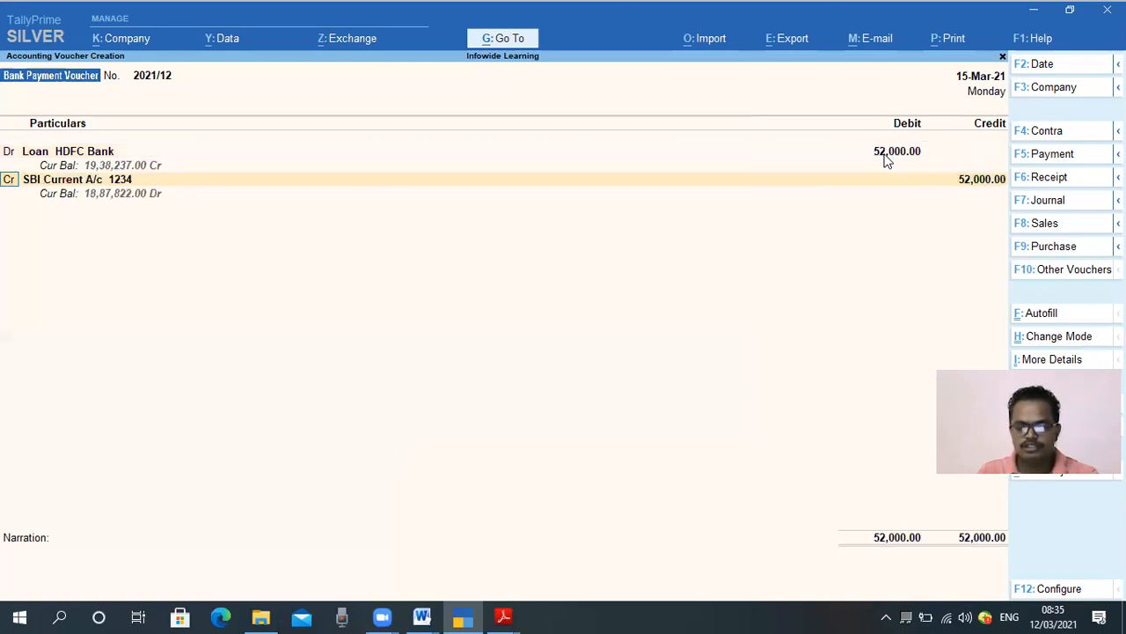
key(Return)
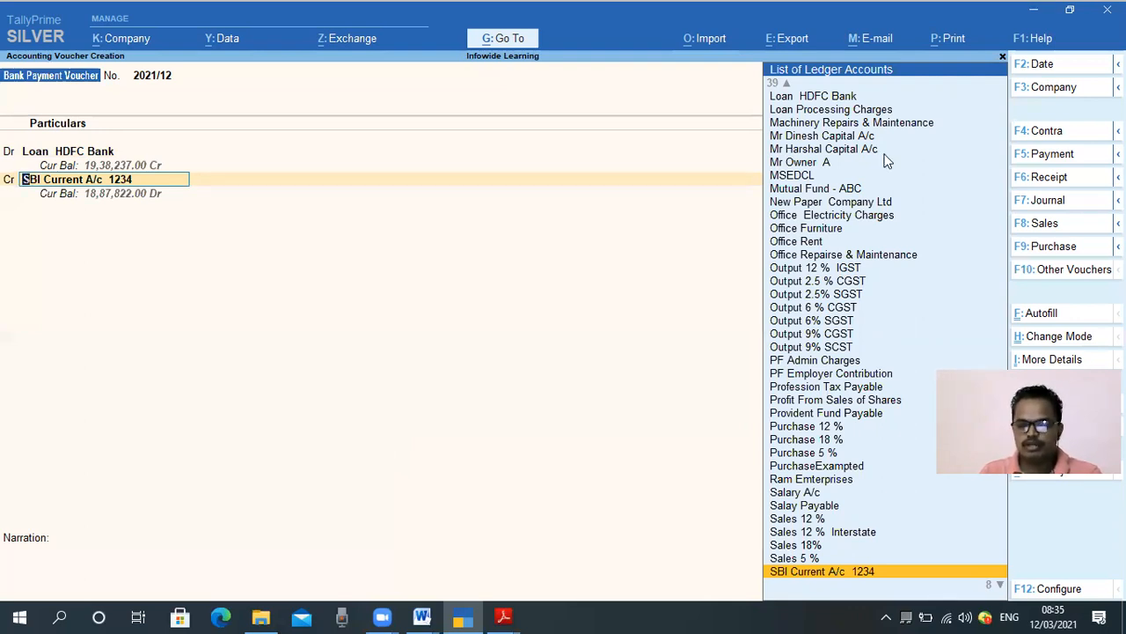
key(Return)
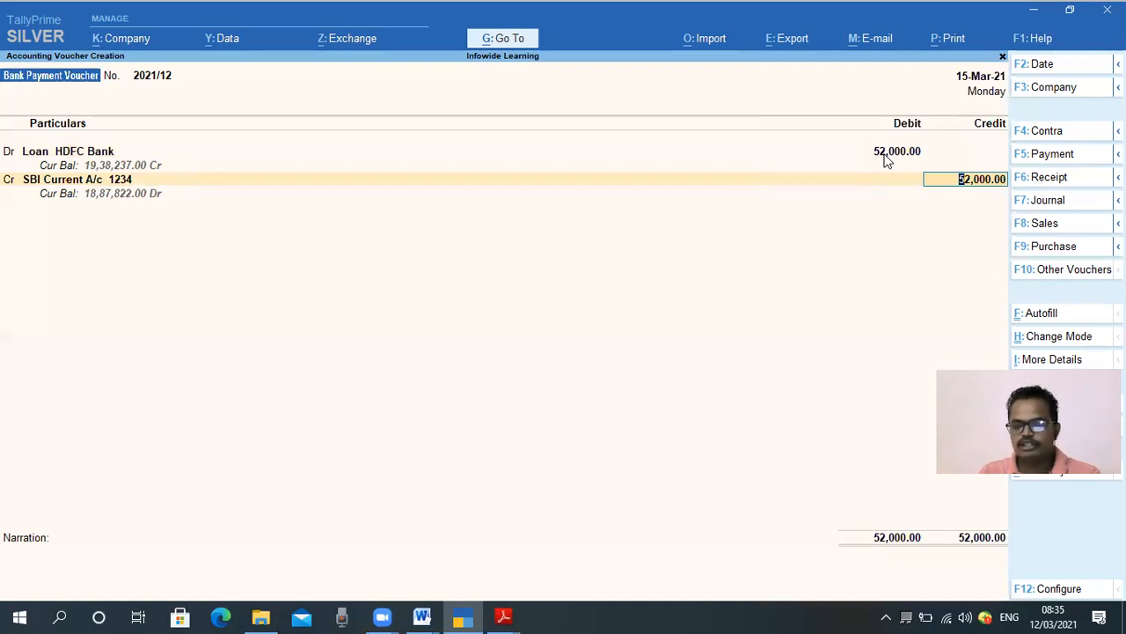
key(Return)
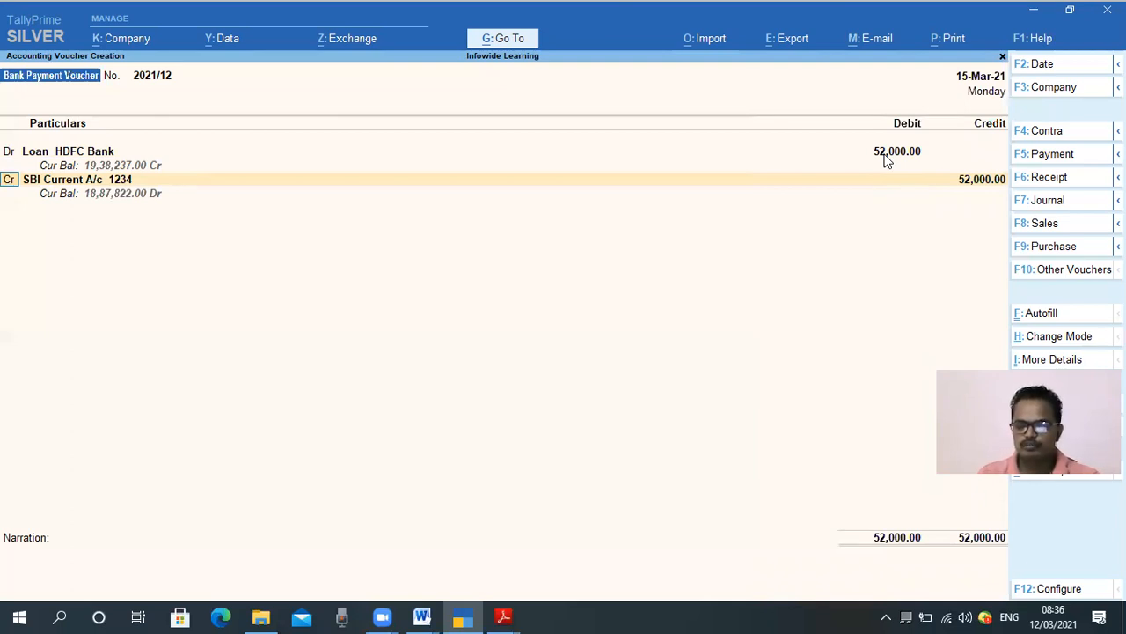
Step: Change the debit amount of the Loan HDFC Bank entry to 45,000
click(887, 158)
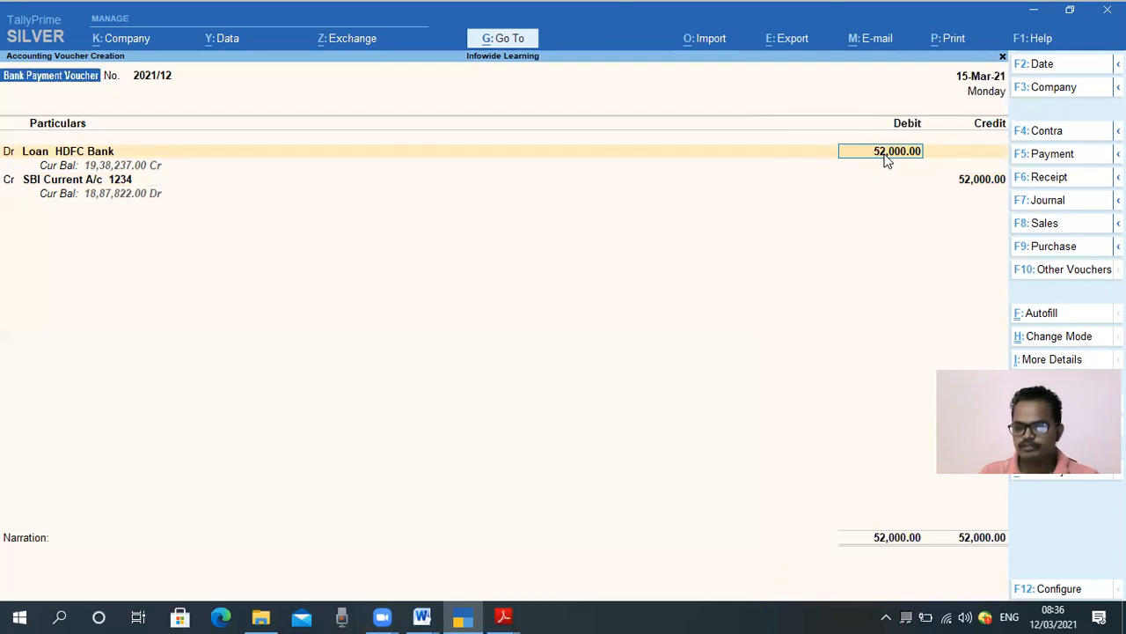
text(45,00)
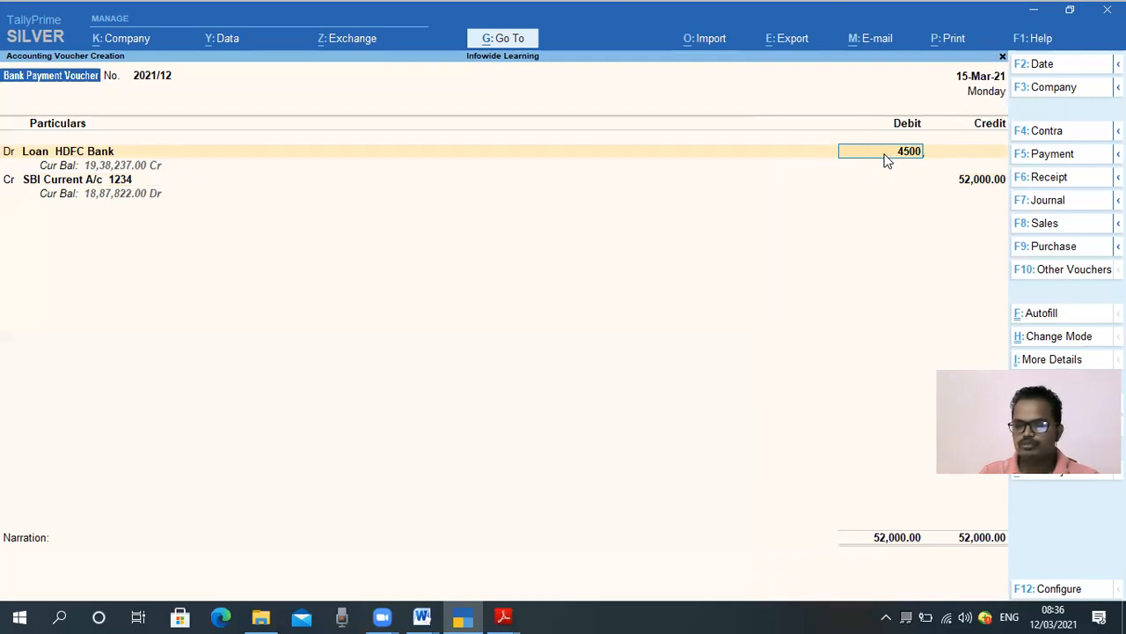
text(0)
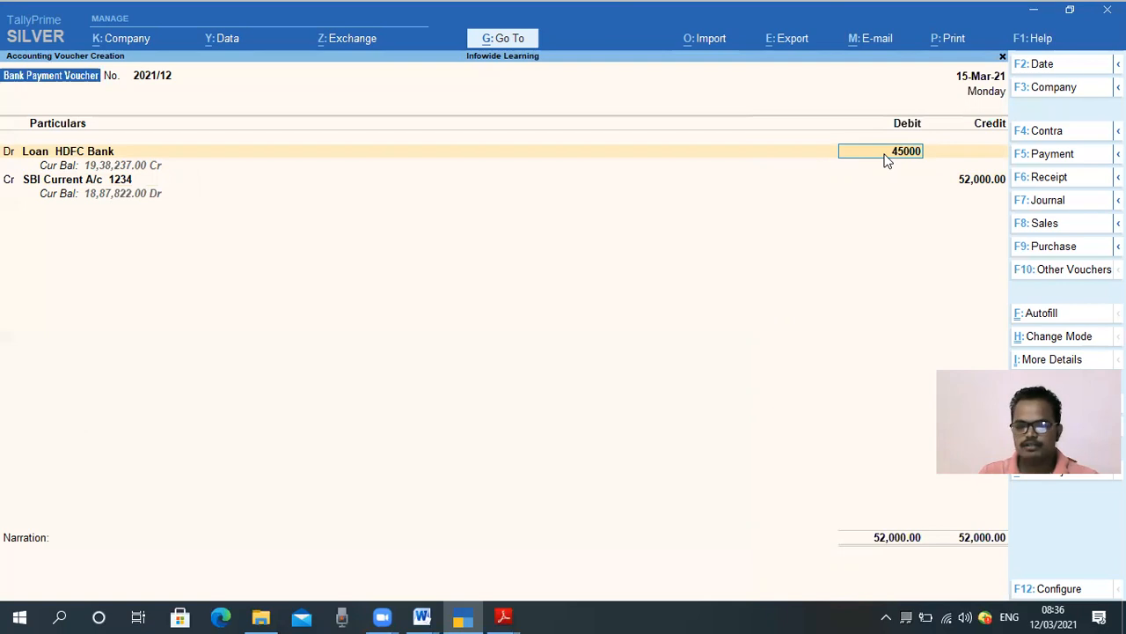
key(Return)
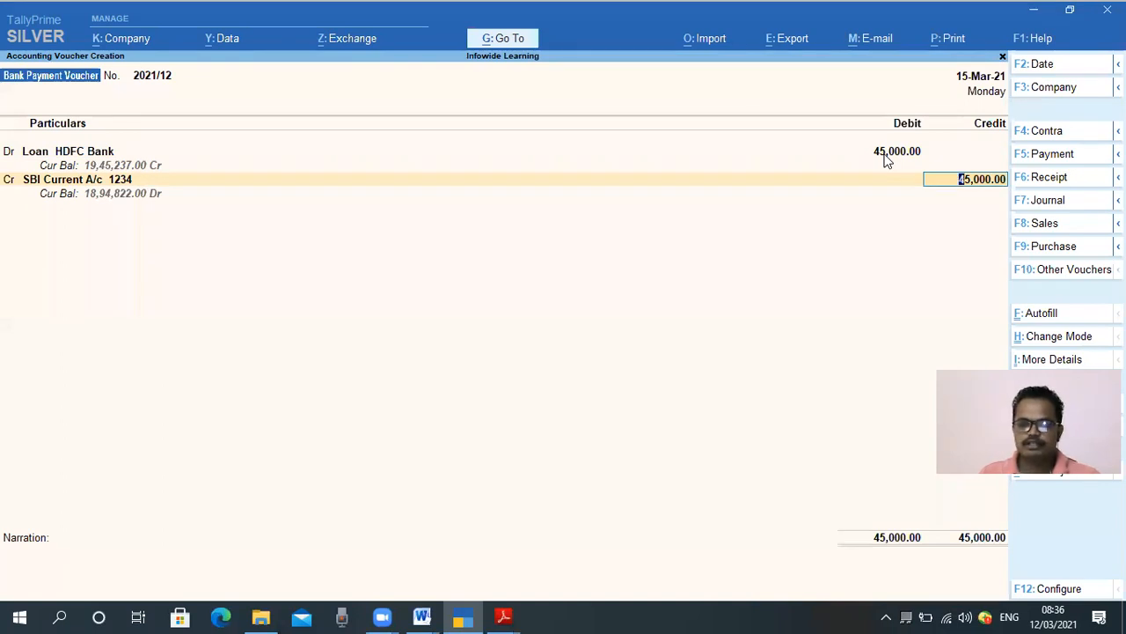
Step: Set the SBI current account credit to 52,000 and accept its bank allocation as a cheque
text(52000)
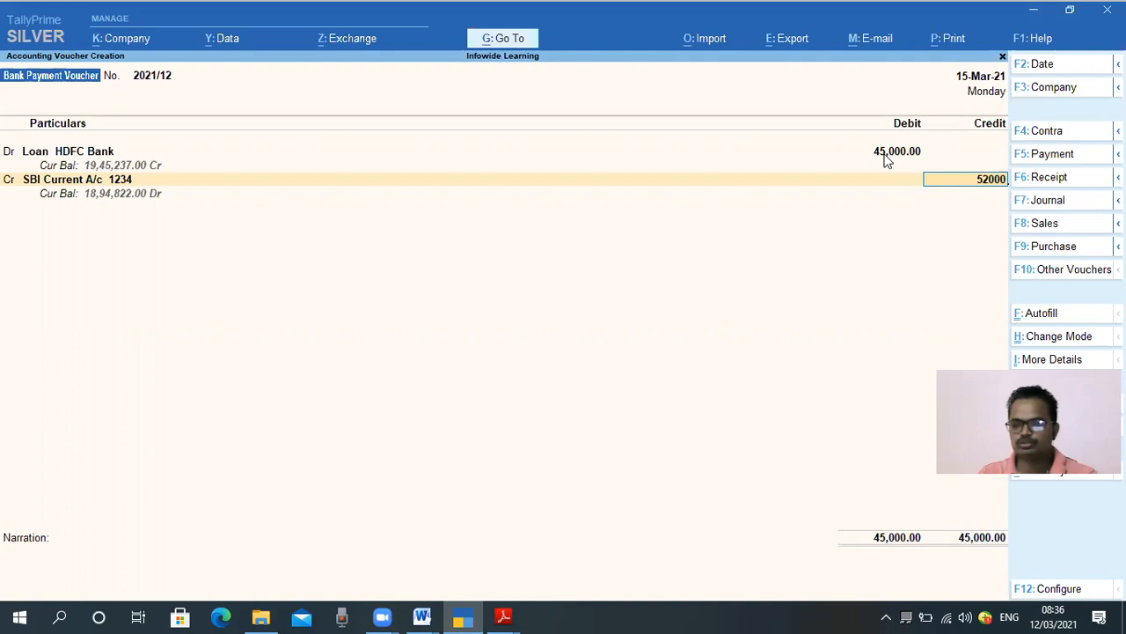
key(Return)
key(Return)
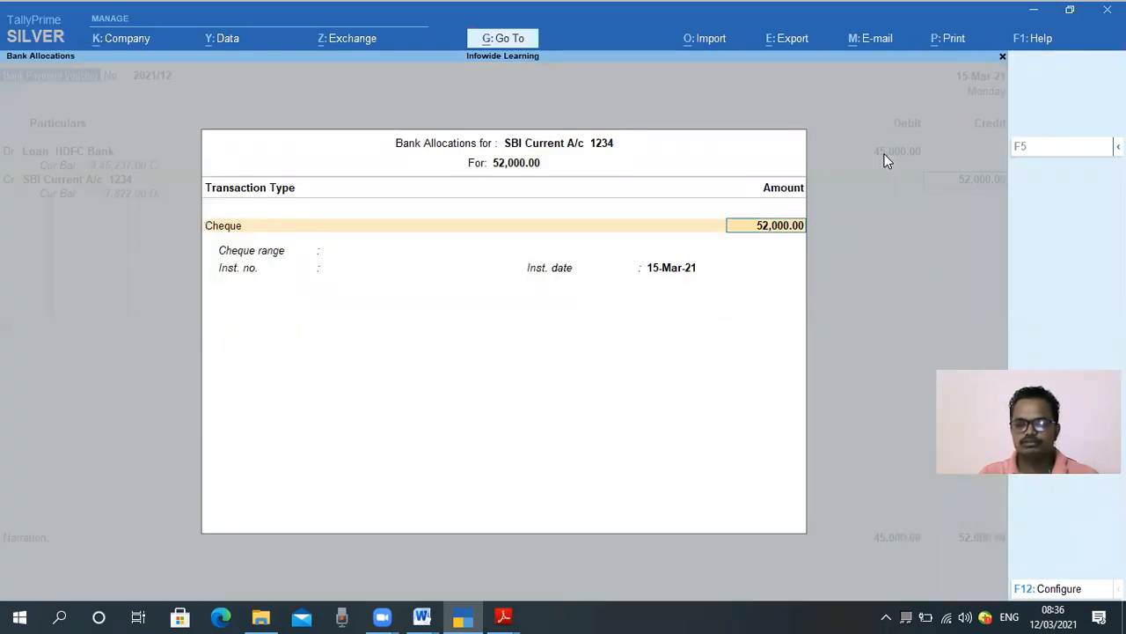
key(Return)
key(Return)
key(Return)
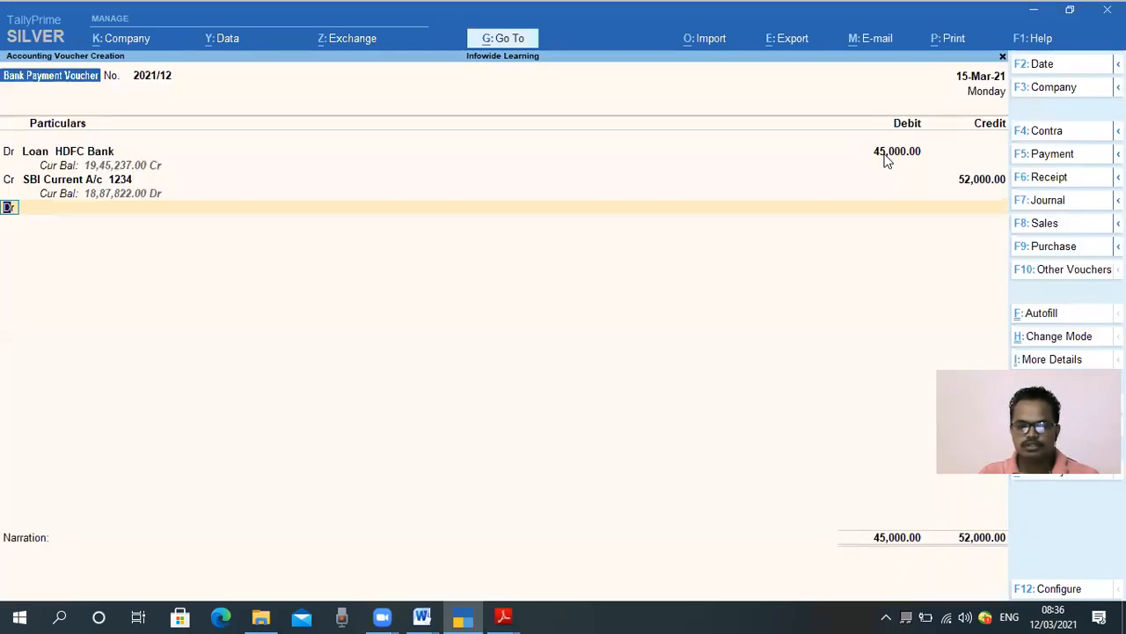
Step: Add a debit entry for the Interest on U/S Loan ledger with the amount 7,000
key(Return)
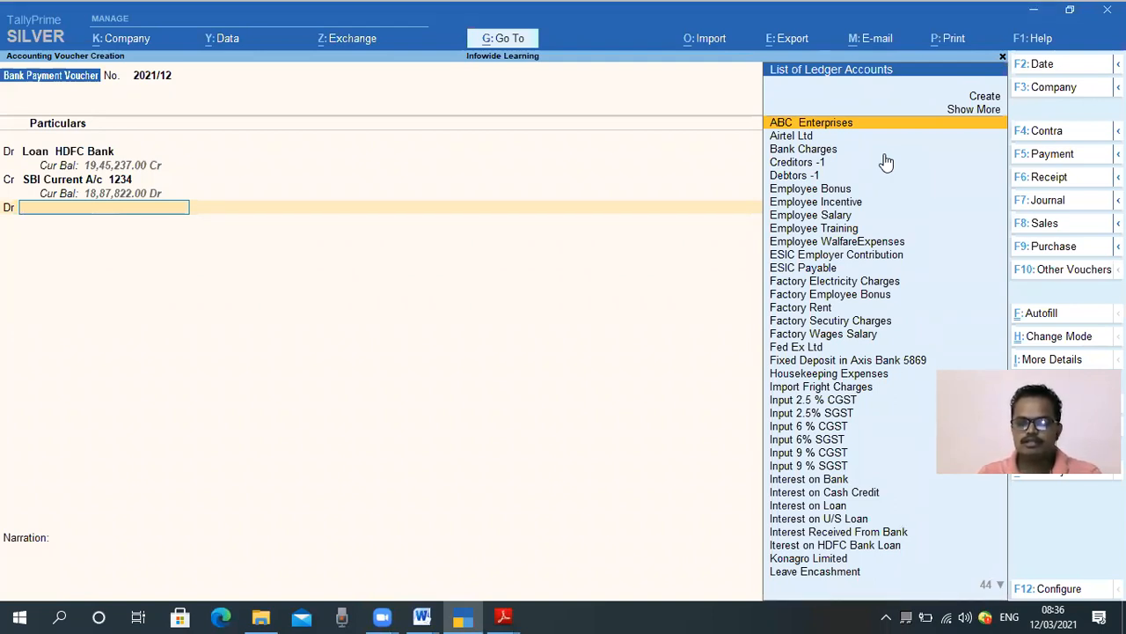
text(Inte)
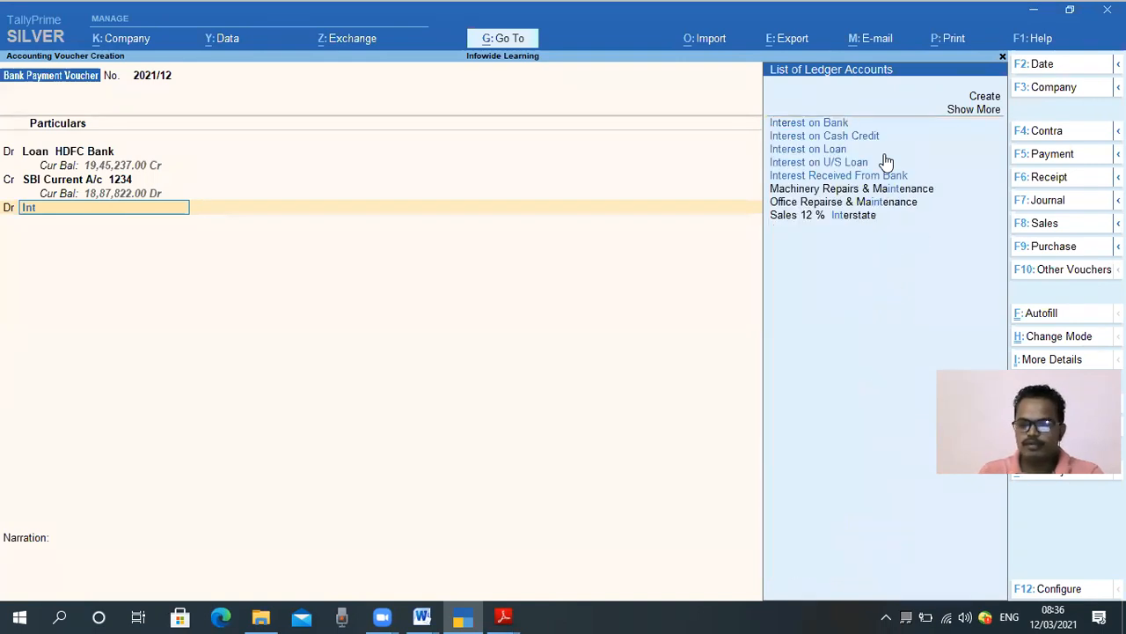
key(Down)
key(Down)
key(Down)
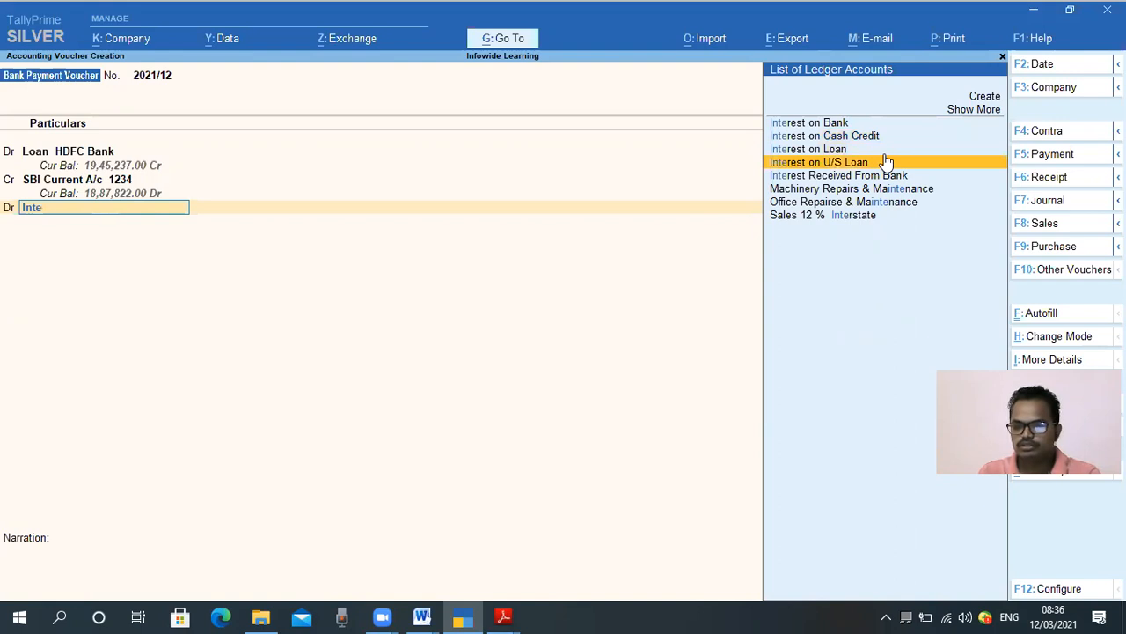
key(Return)
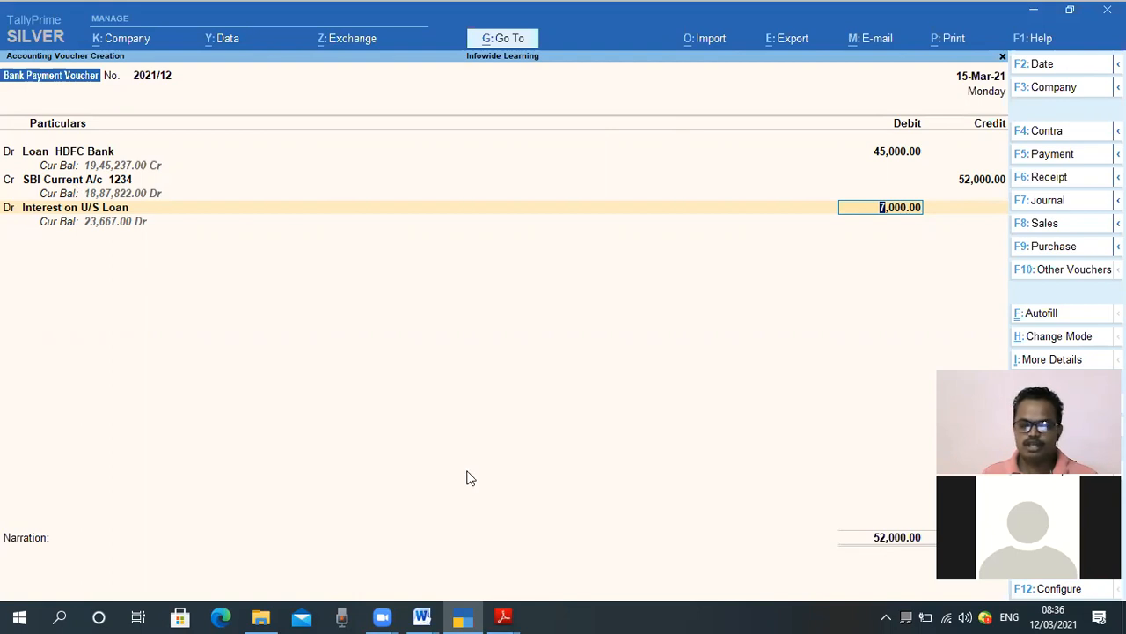
mouse_move(3, 197)
mouse_down()
mouse_move(970, 251)
mouse_move(950, 228)
mouse_up()
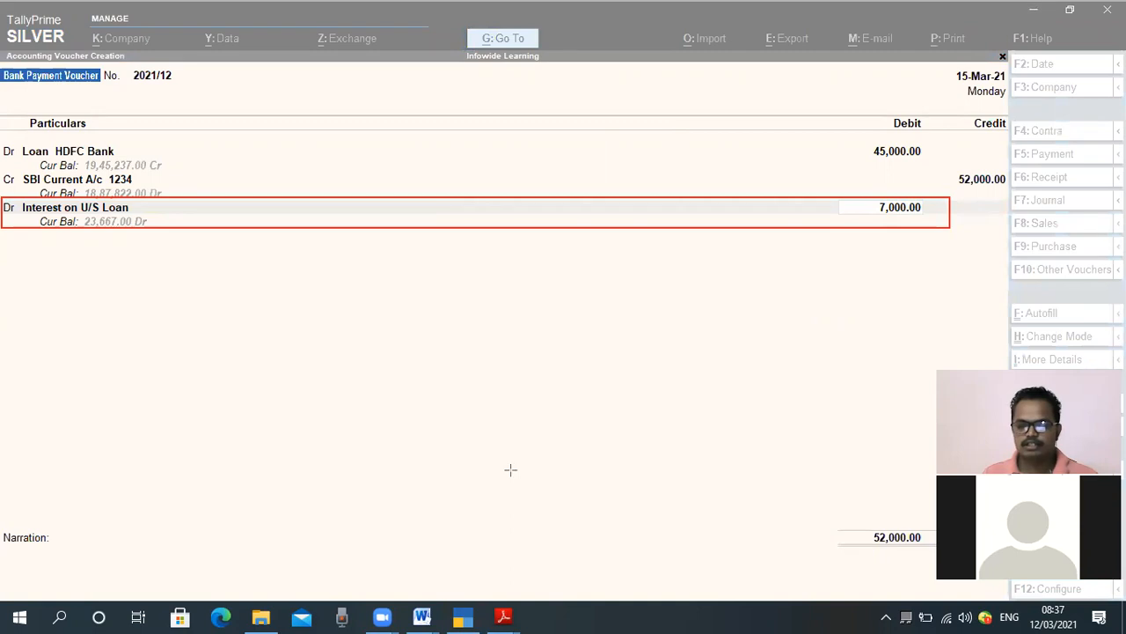
key(ctrl+z)
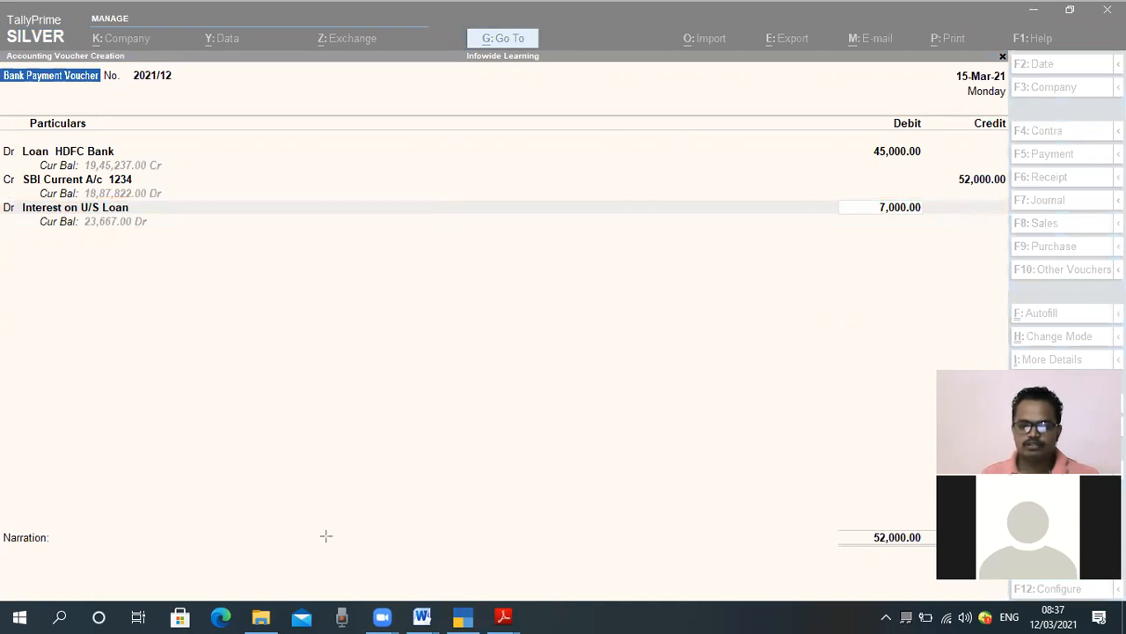
click(309, 412)
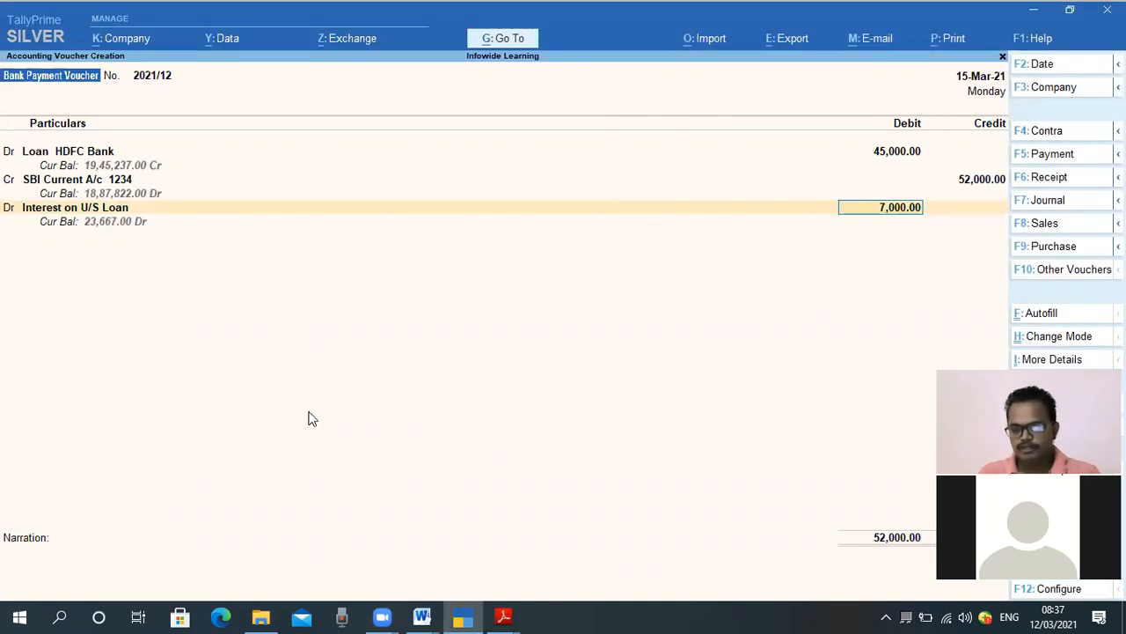
key(Return)
Step: Enter the narration "Being EMI paid to HDFC bank" and save the Bank Payment Voucher
text(Being)
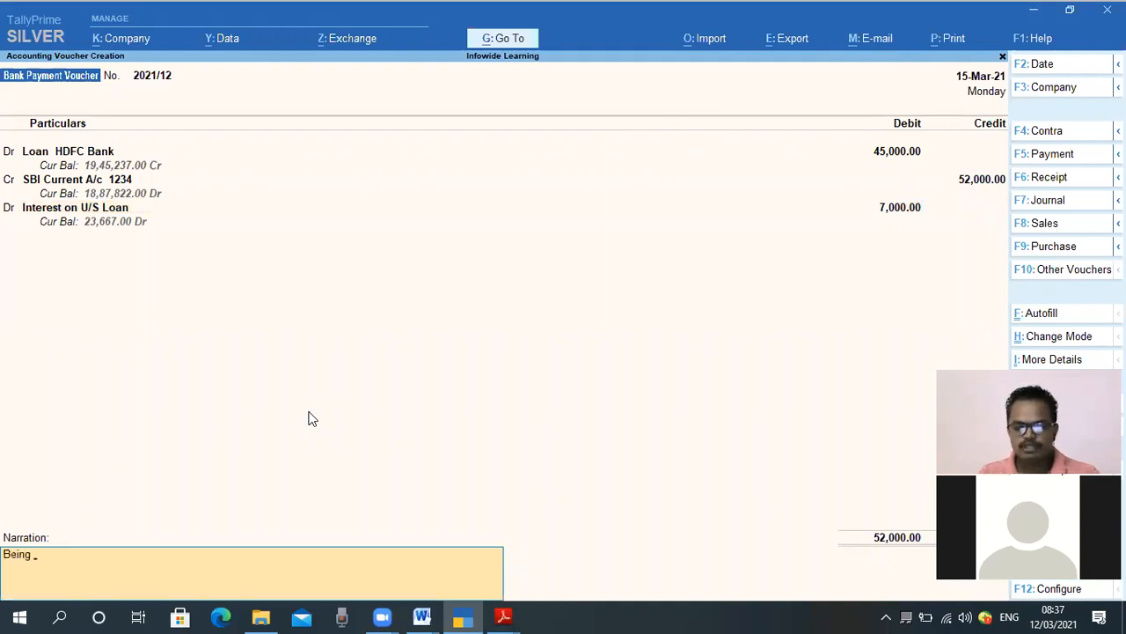
text(  E)
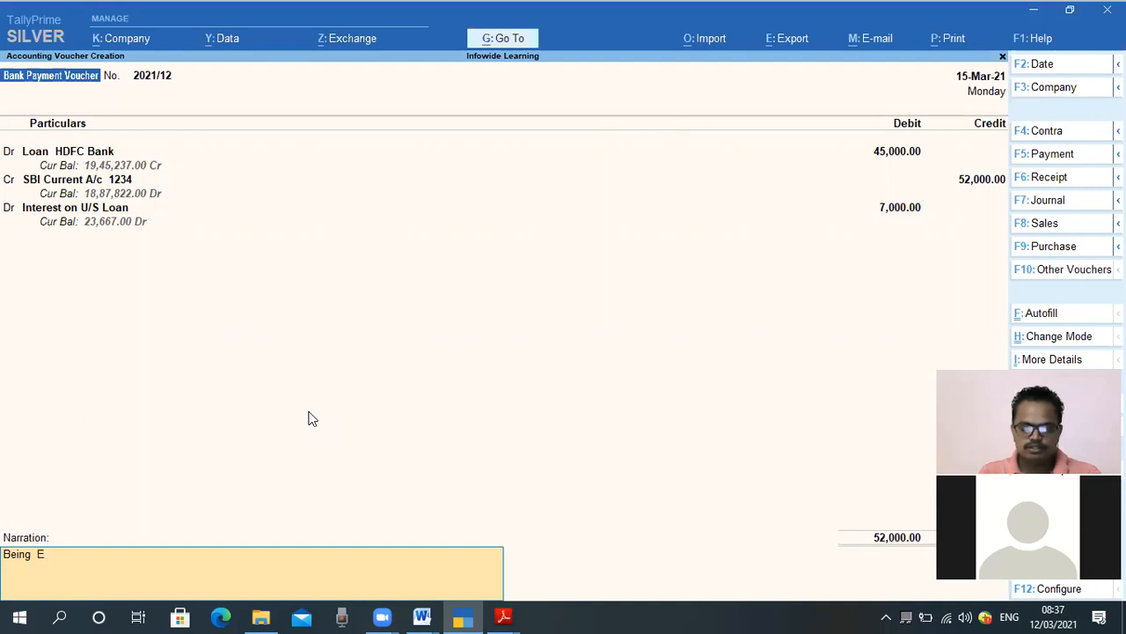
text(MI paid to)
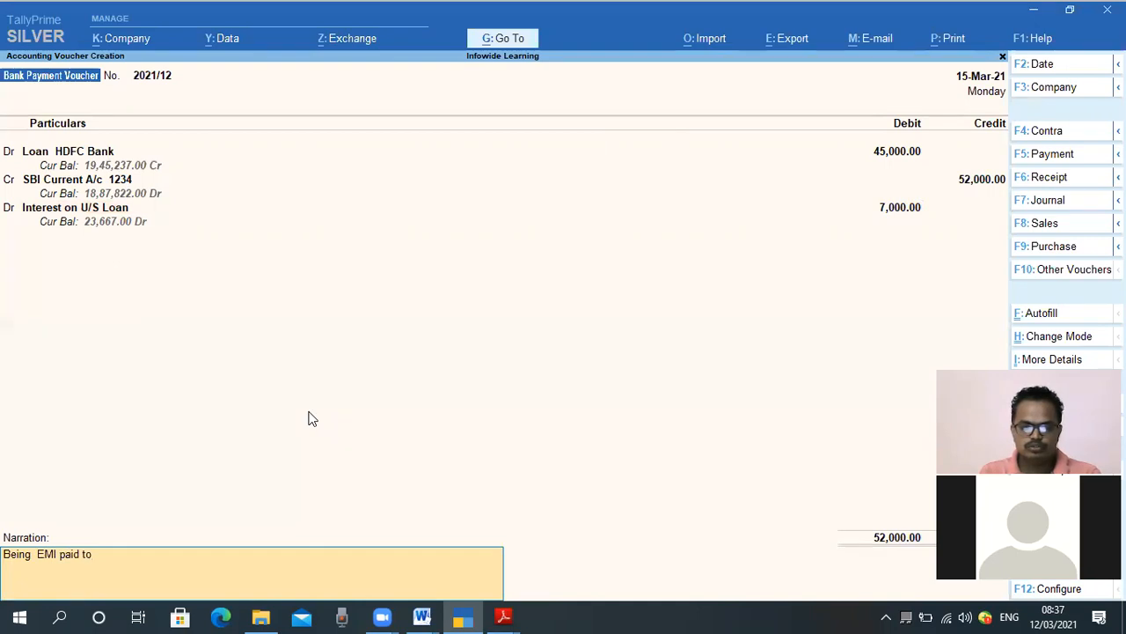
text( HDFC bank)
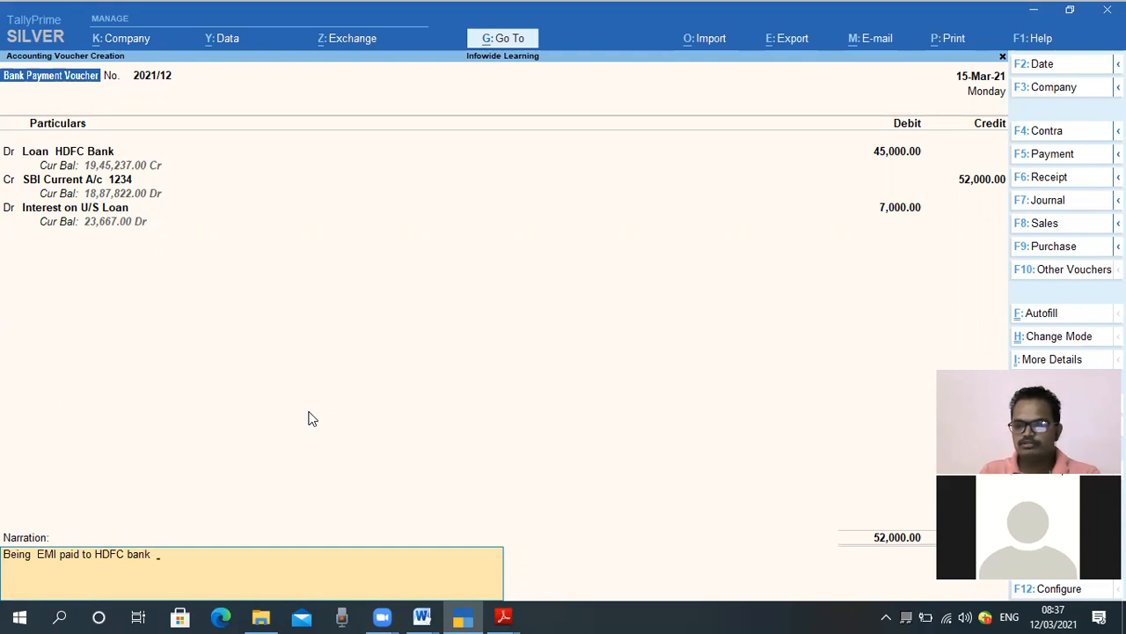
key(Return)
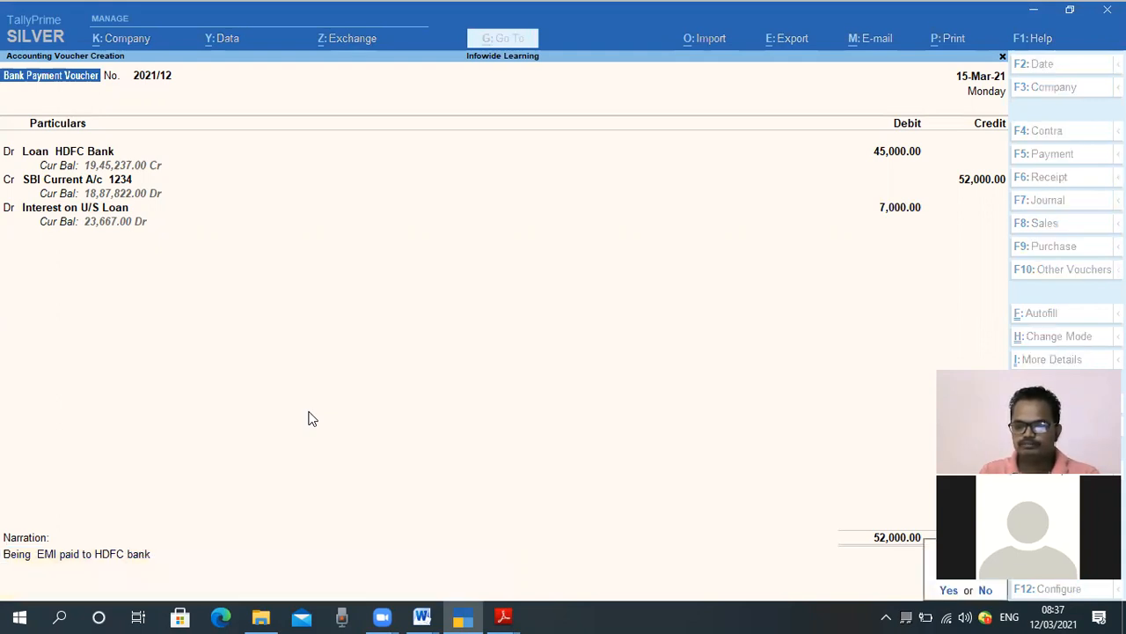
key(Return)
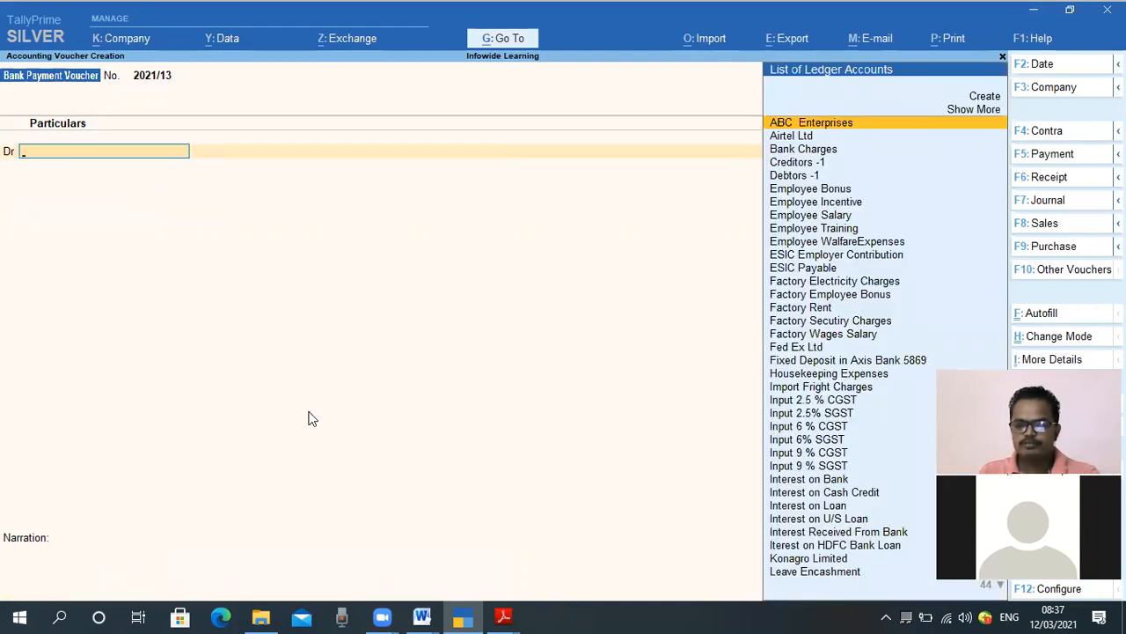
Step: Leave voucher entry and open the Loan HDFC Bank ledger report
key(Escape)
key(Escape)
key(Escape)
key(Escape)
key(Escape)
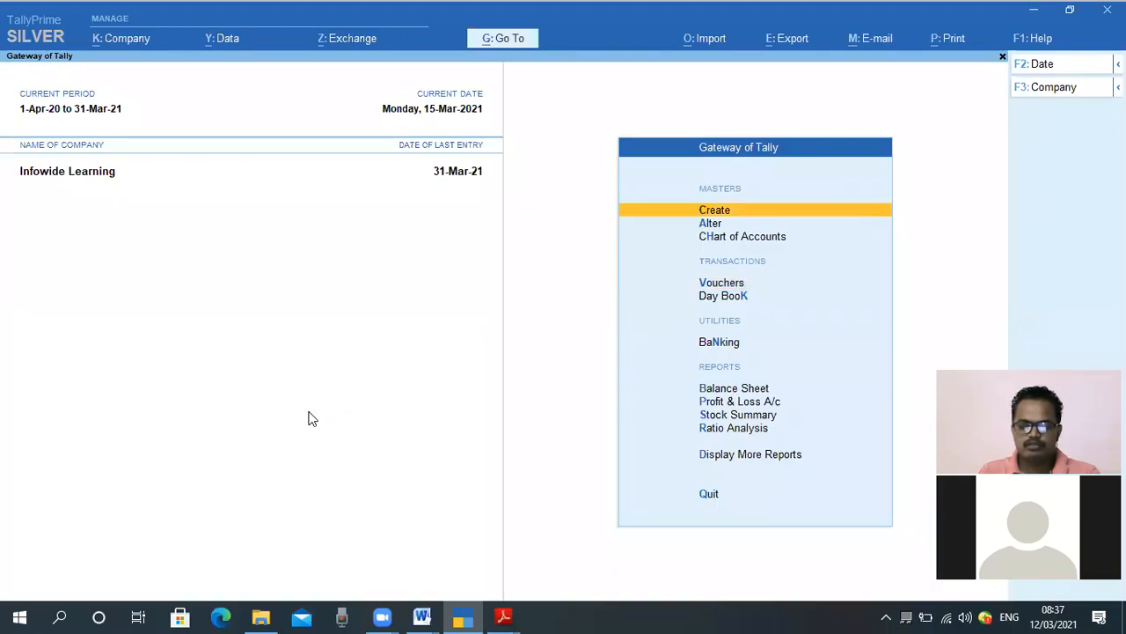
key(d)
key(a)
key(l)
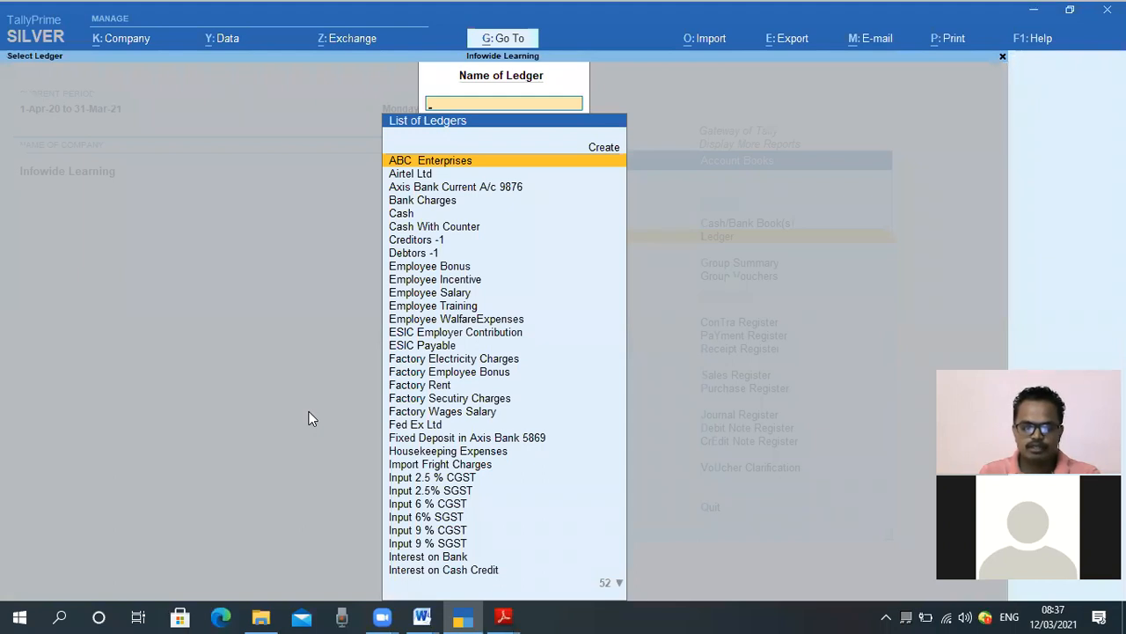
text(Lo)
key(Down)
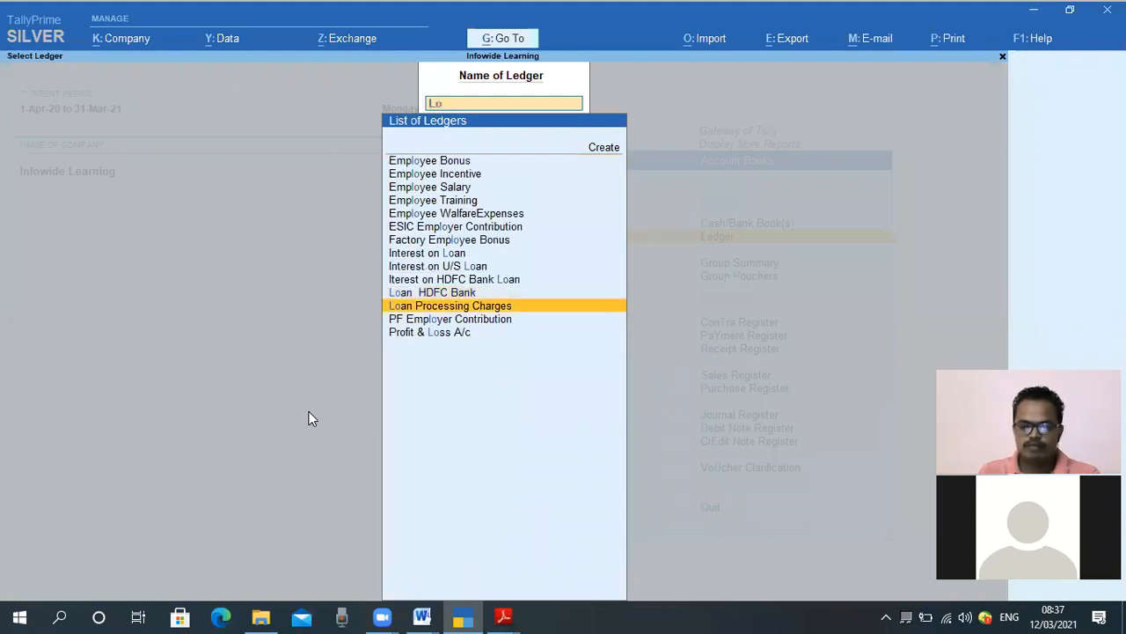
key(Up)
key(Return)
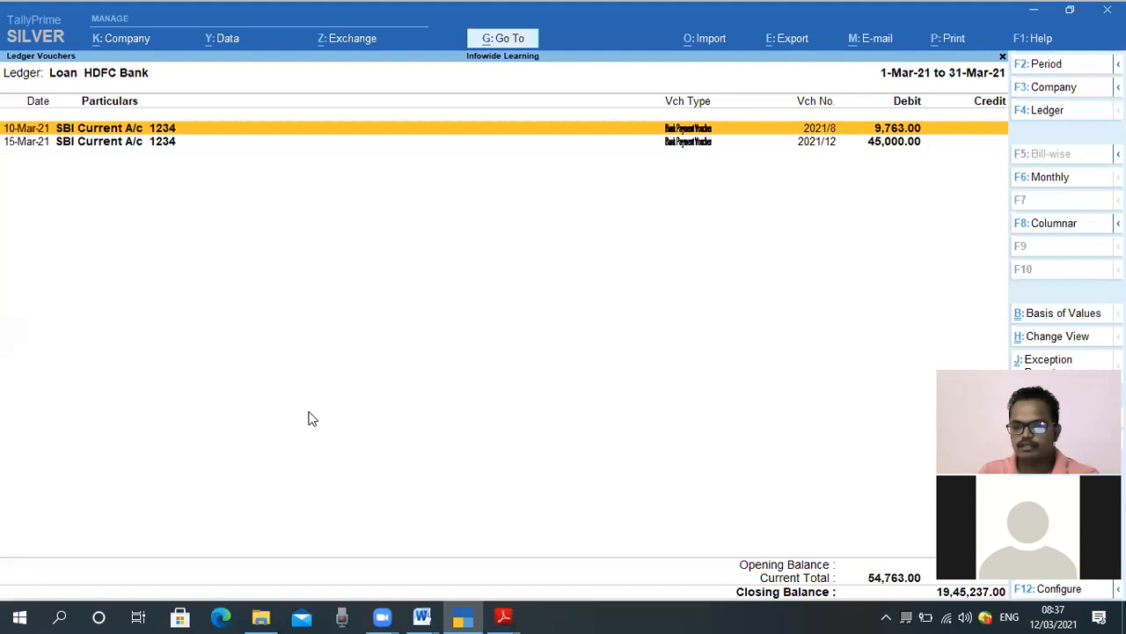
Step: Review the 15-Mar-21 loan payment voucher from the ledger report and return to the Gateway of Tally
key(Down)
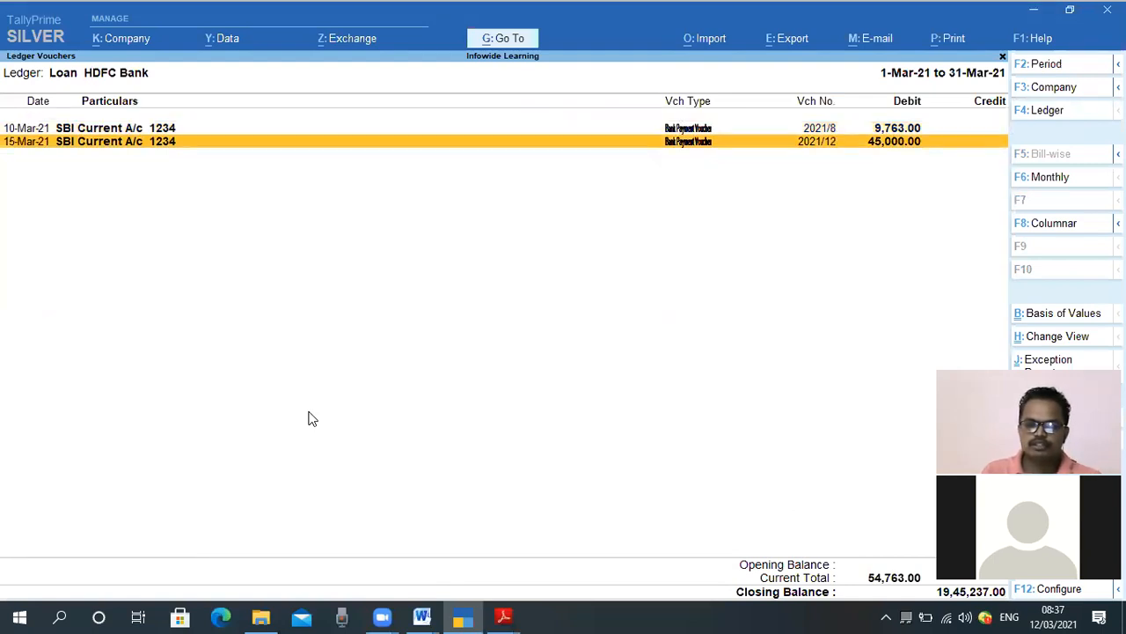
key(Return)
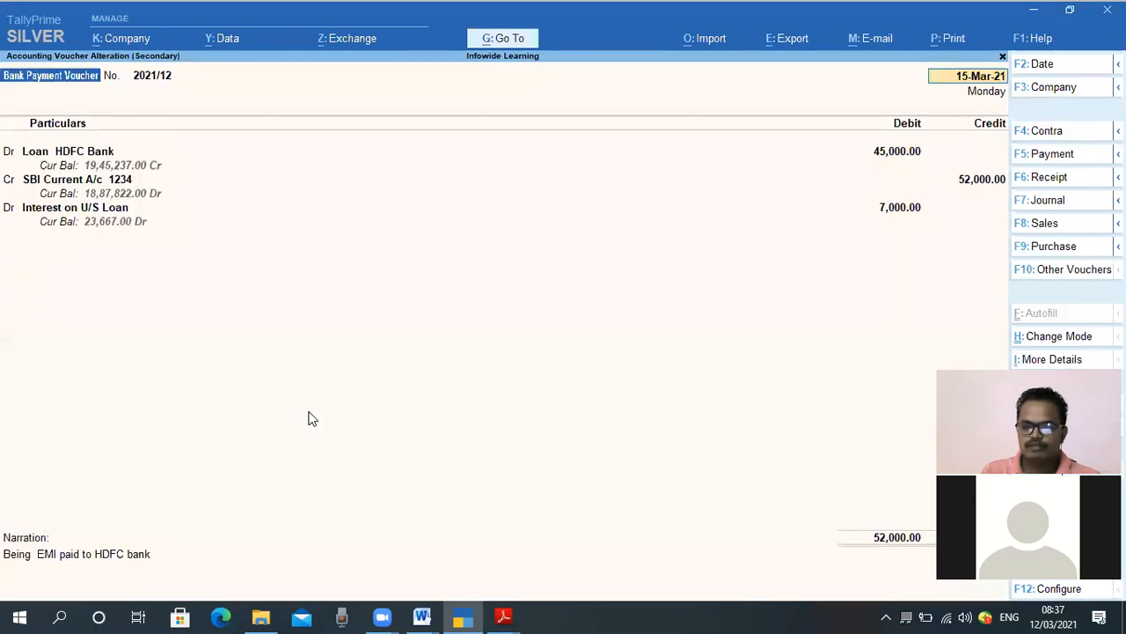
key(Escape)
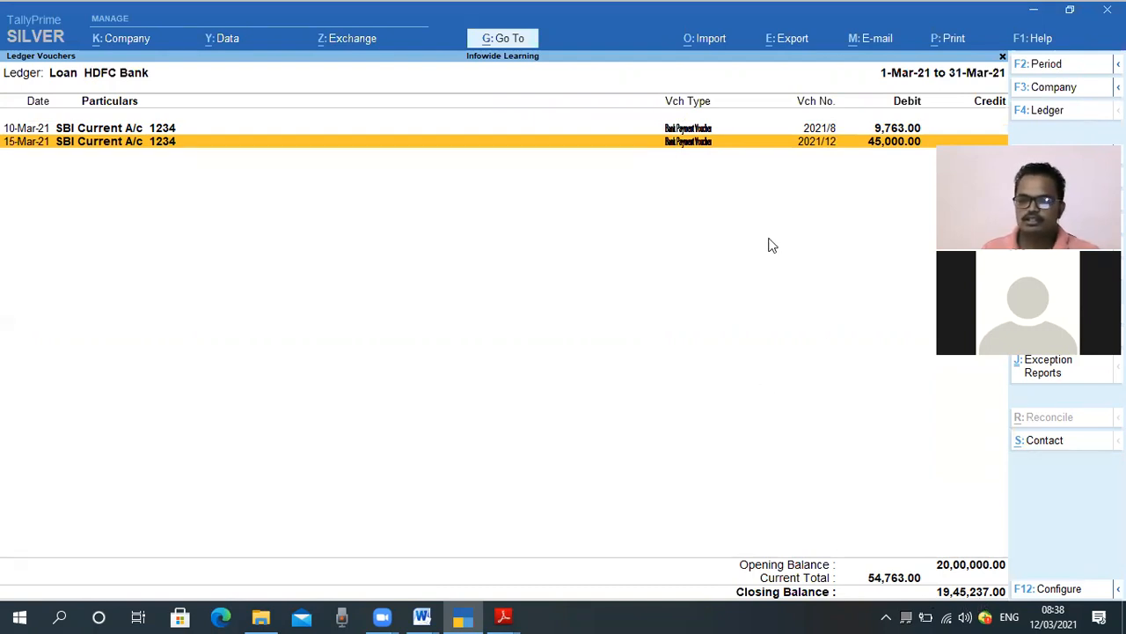
key(Escape)
key(Escape)
key(Escape)
key(Escape)
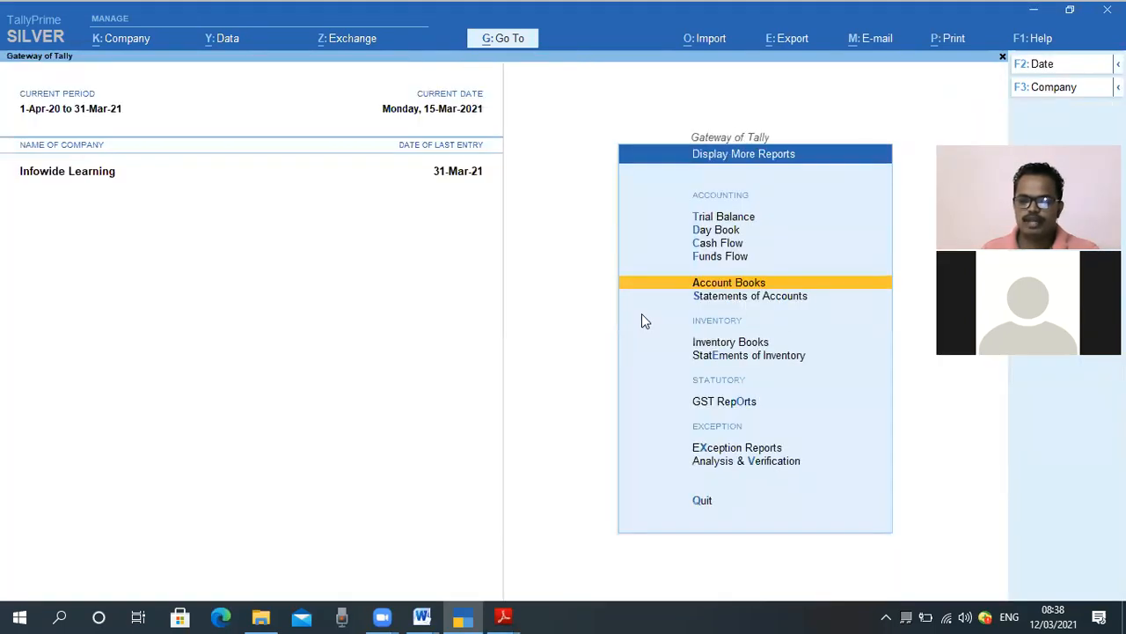
key(Escape)
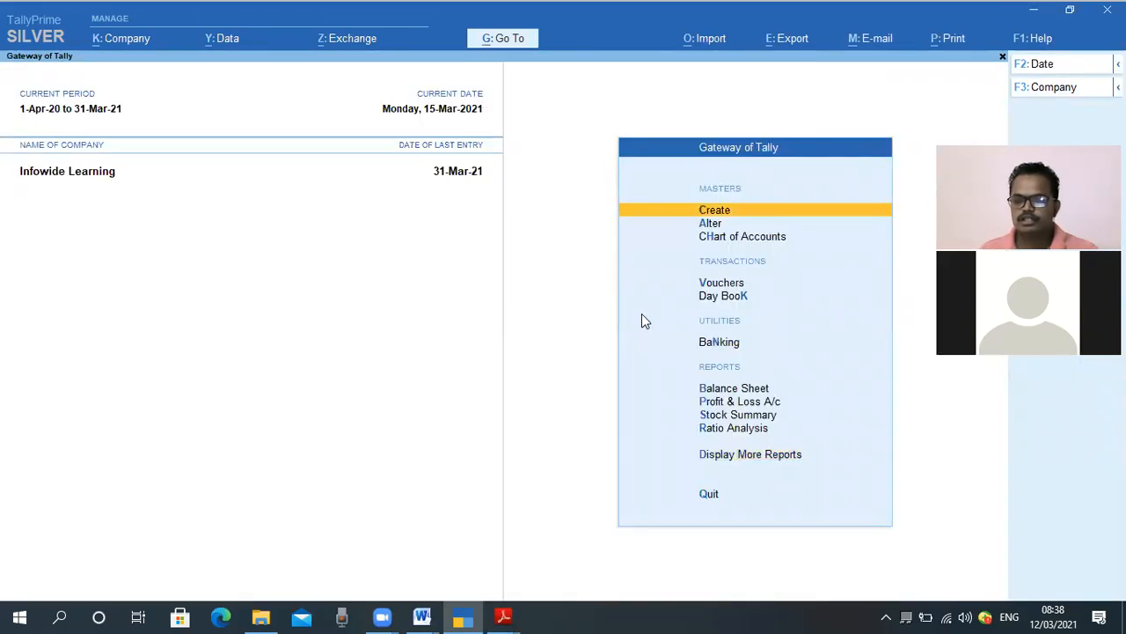